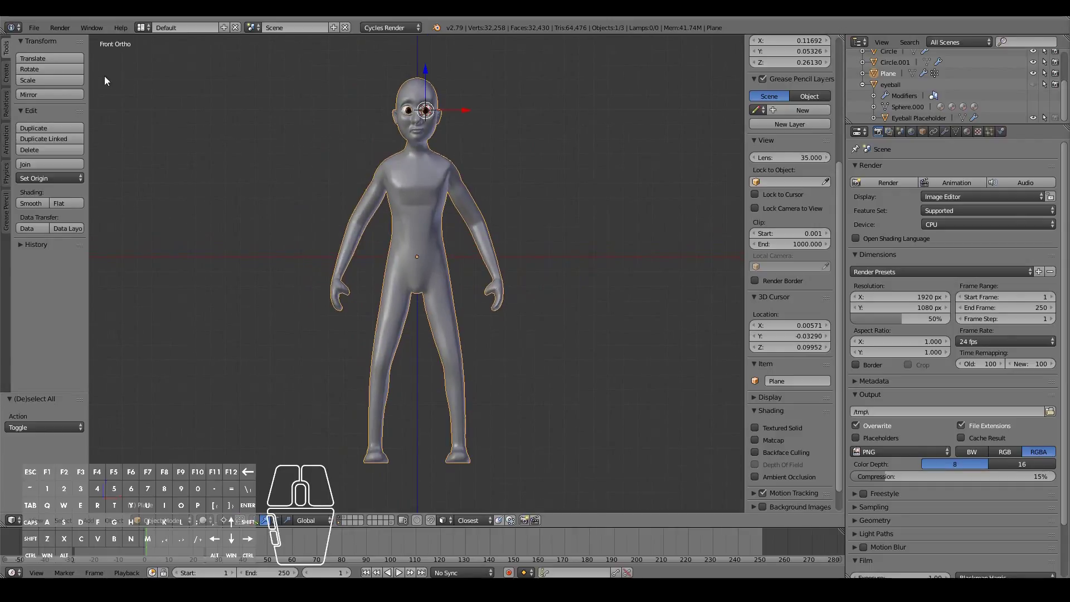
Find the Rigging: Rigify add-on in the user preferences, enable it and close the preferences.
left_click(34, 28)
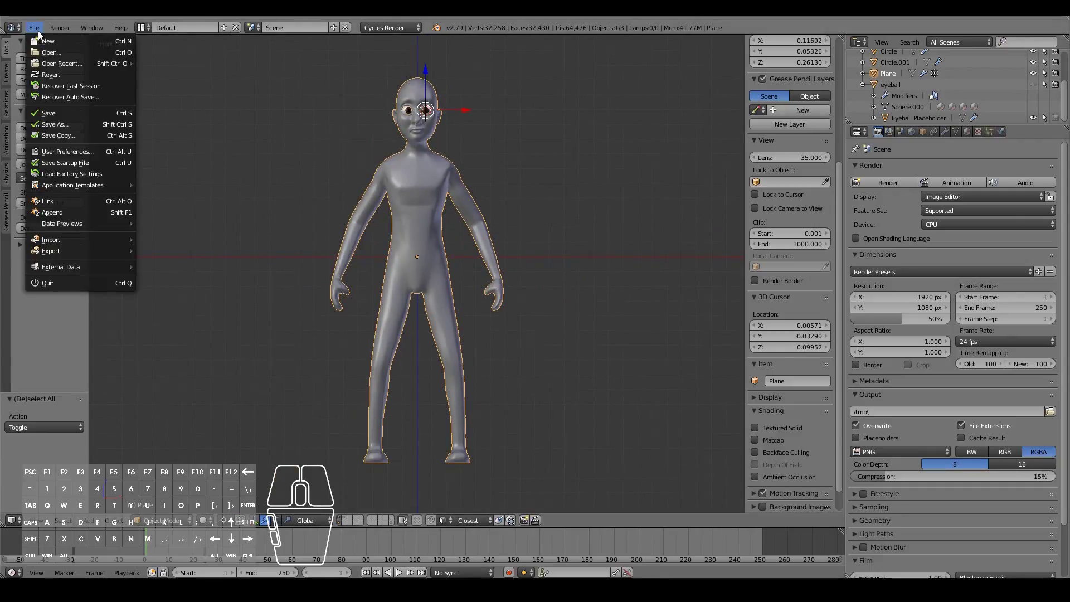
left_click(64, 151)
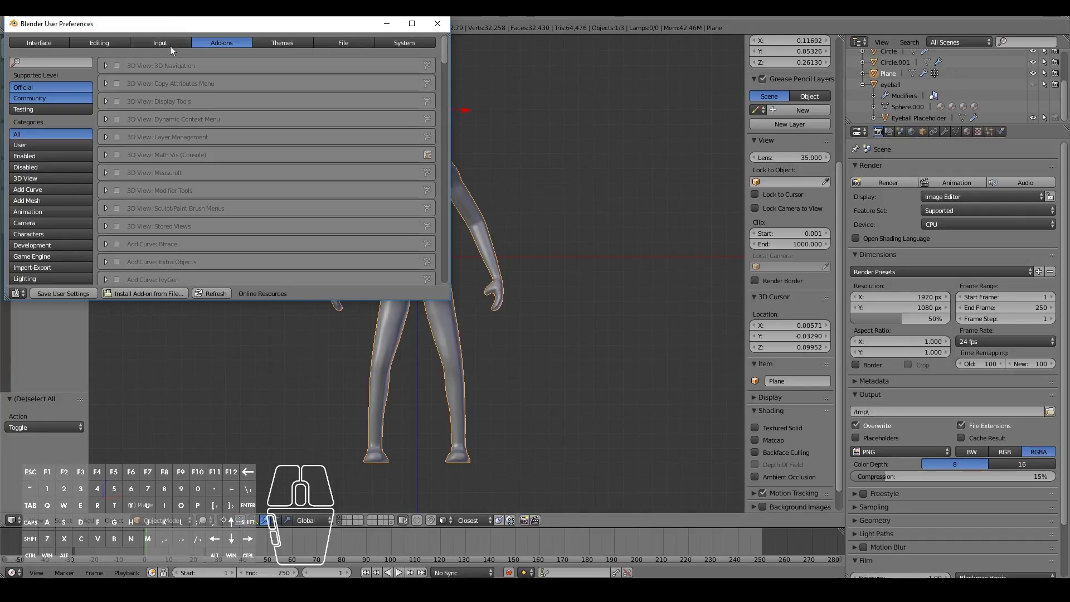
left_click(70, 63)
type("rigi")
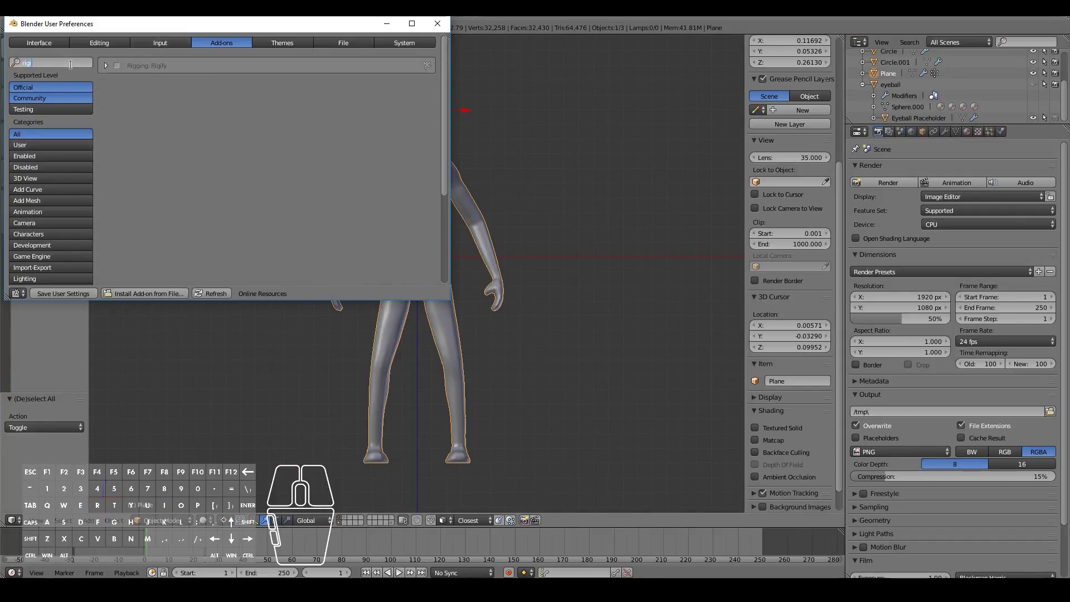
left_click(116, 69)
left_click(116, 66)
left_click(437, 23)
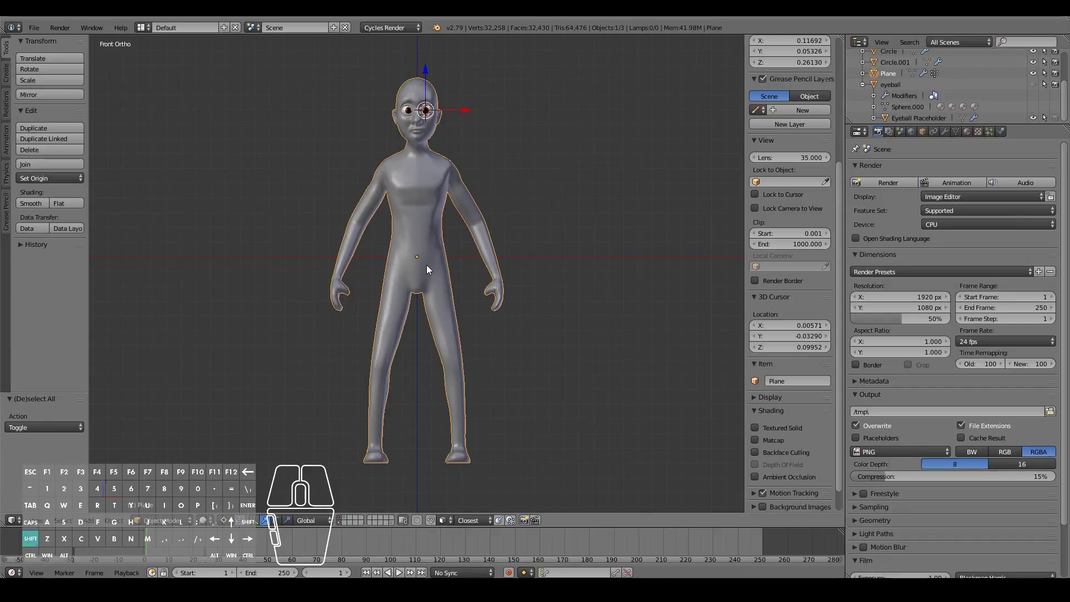
Move the whole body mesh up about 0.14 along Z in edit mode, bringing the feet to the object's origin.
scroll(415, 260, "down", 5, "shift")
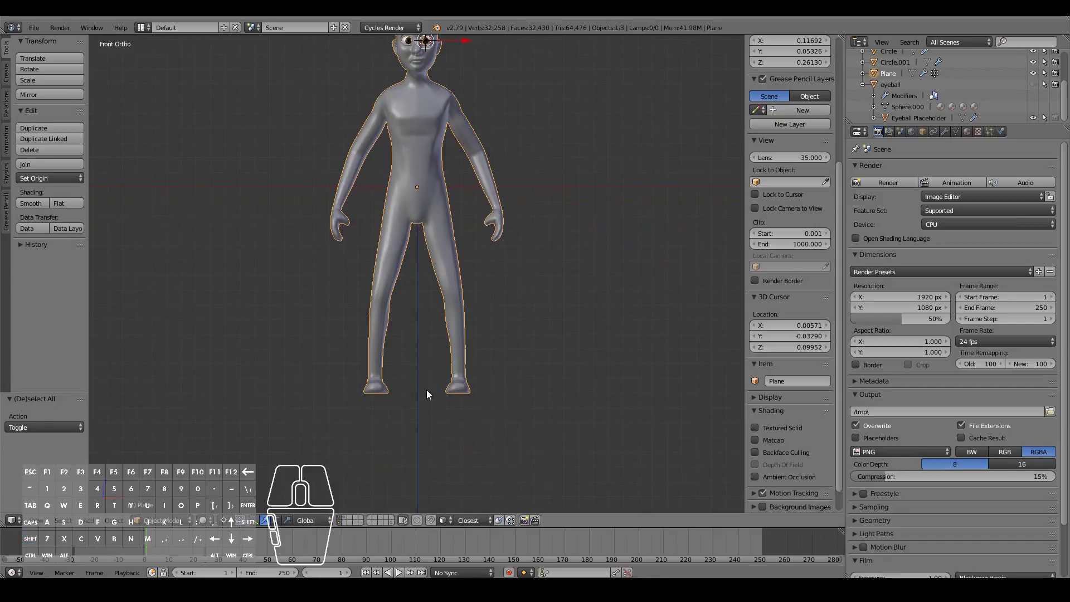
right_click(433, 233)
scroll(462, 387, "up", 9, "shift")
key("Tab")
key("g")
key("z")
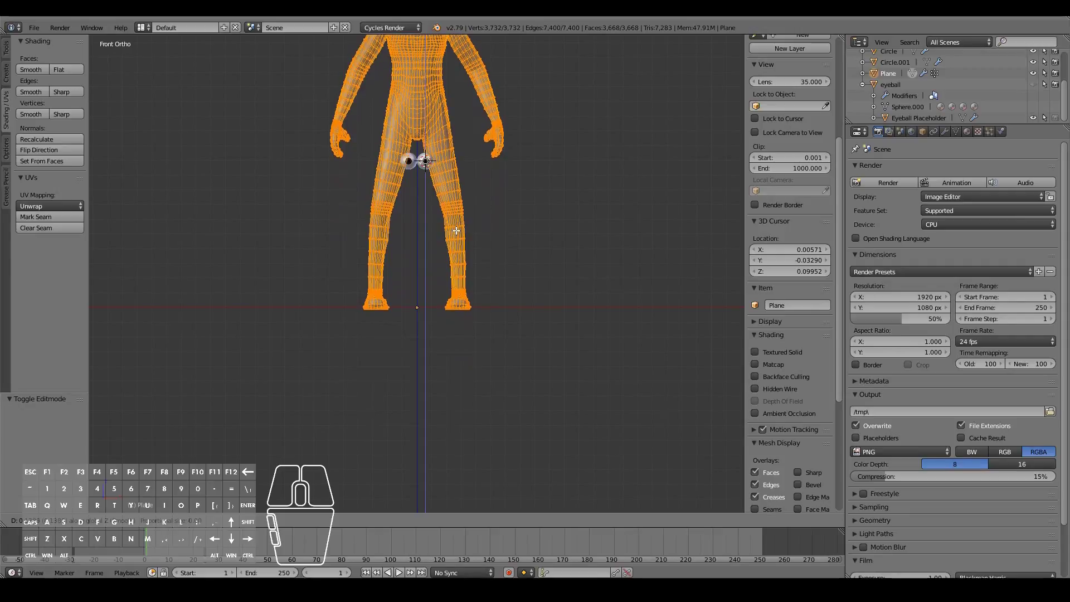
left_click(456, 229)
Lower the body mesh by about 0.00012 along Z onto the ground line, and bring it up for editing in right side view.
scroll(504, 269, "up", 8)
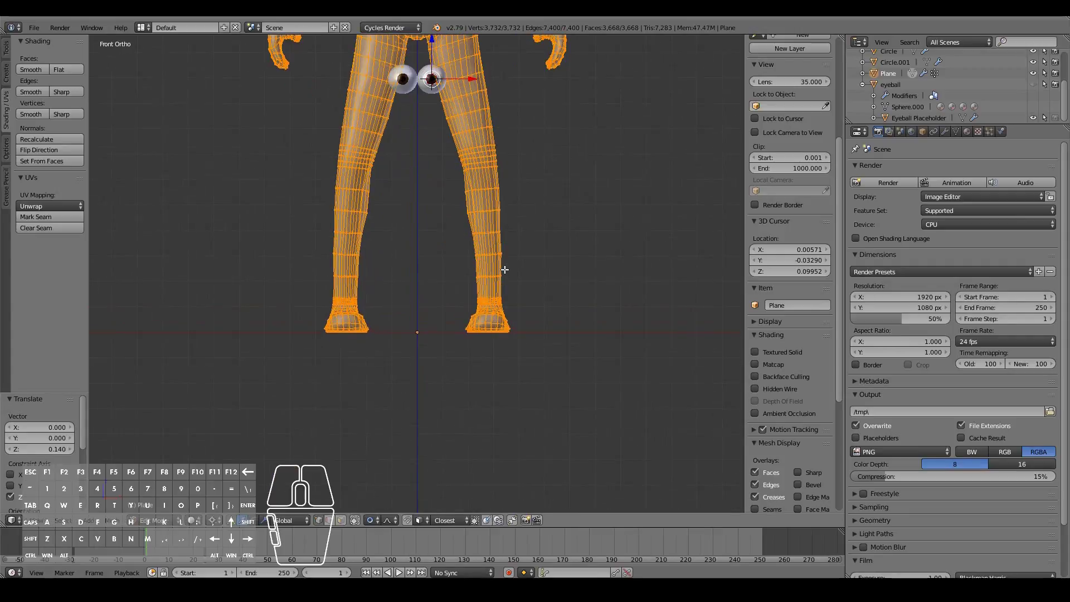
key("g")
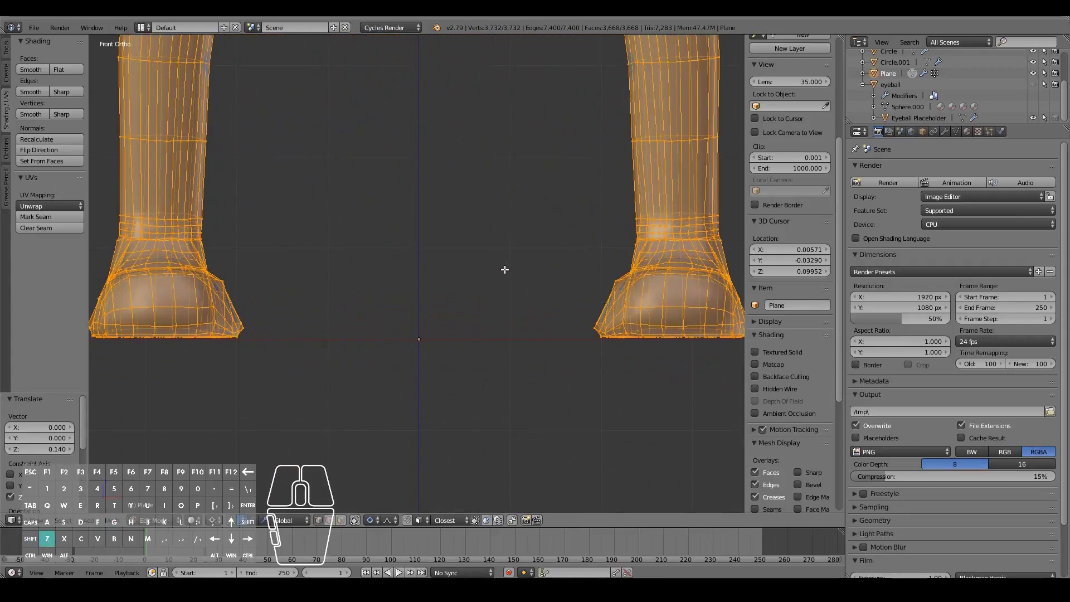
key("z")
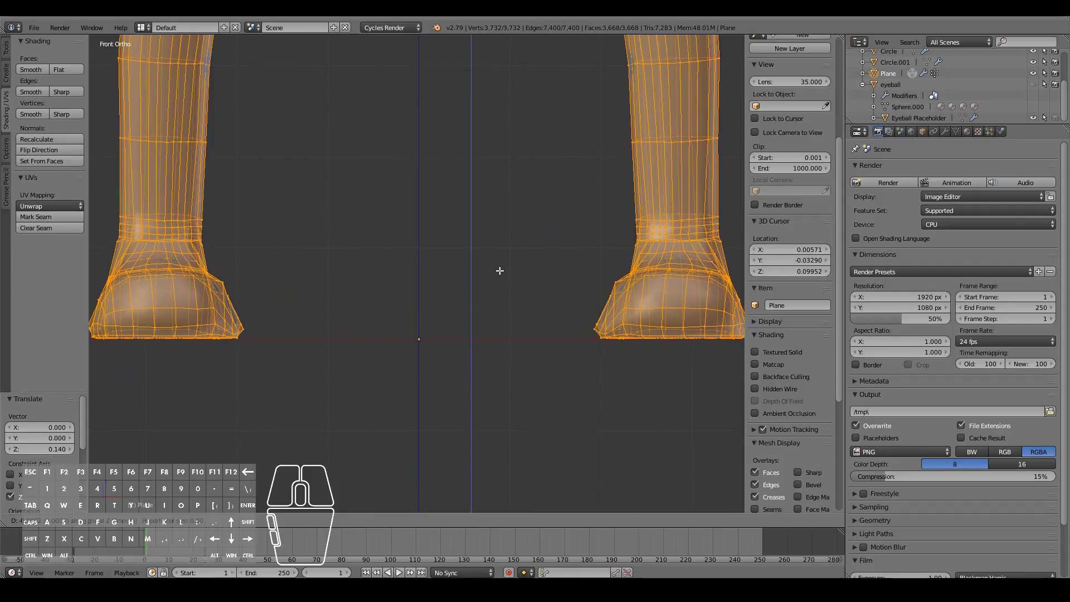
left_click(499, 270)
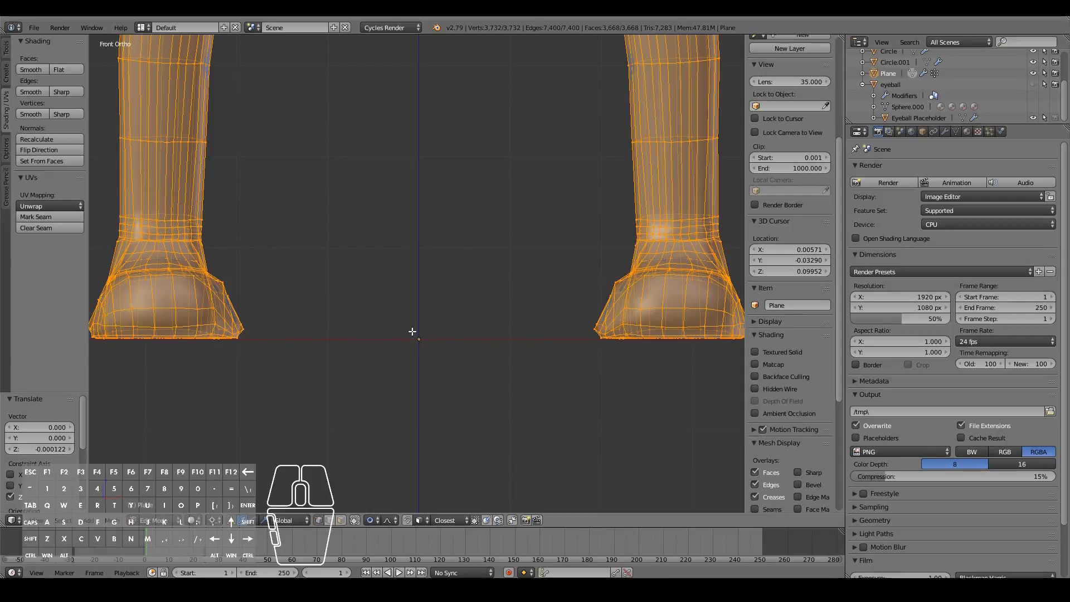
key("Tab")
key("3")
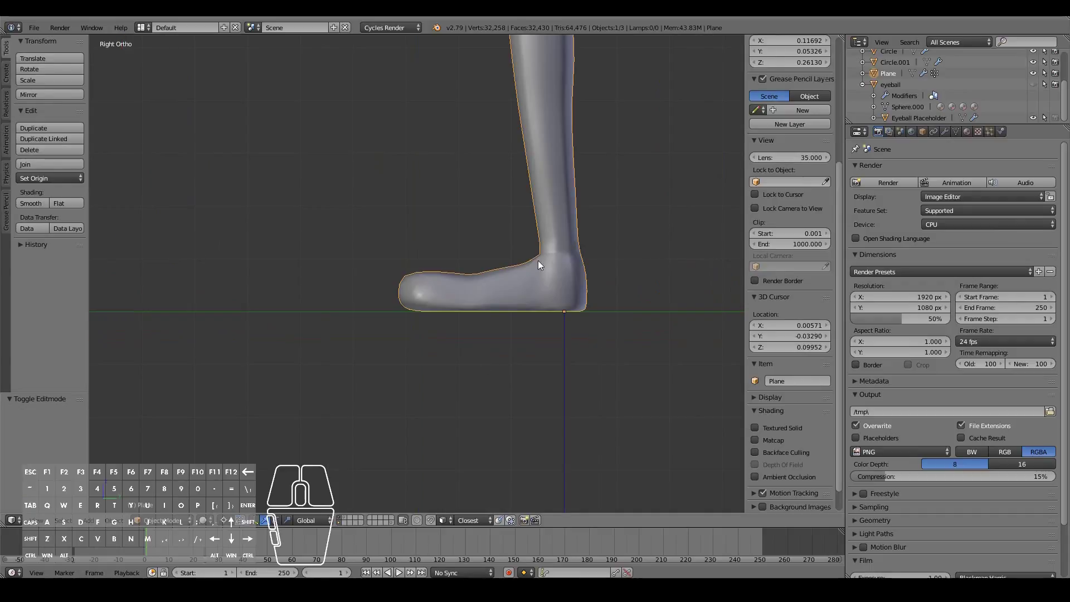
key("Tab")
key("g")
key("y")
key("x")
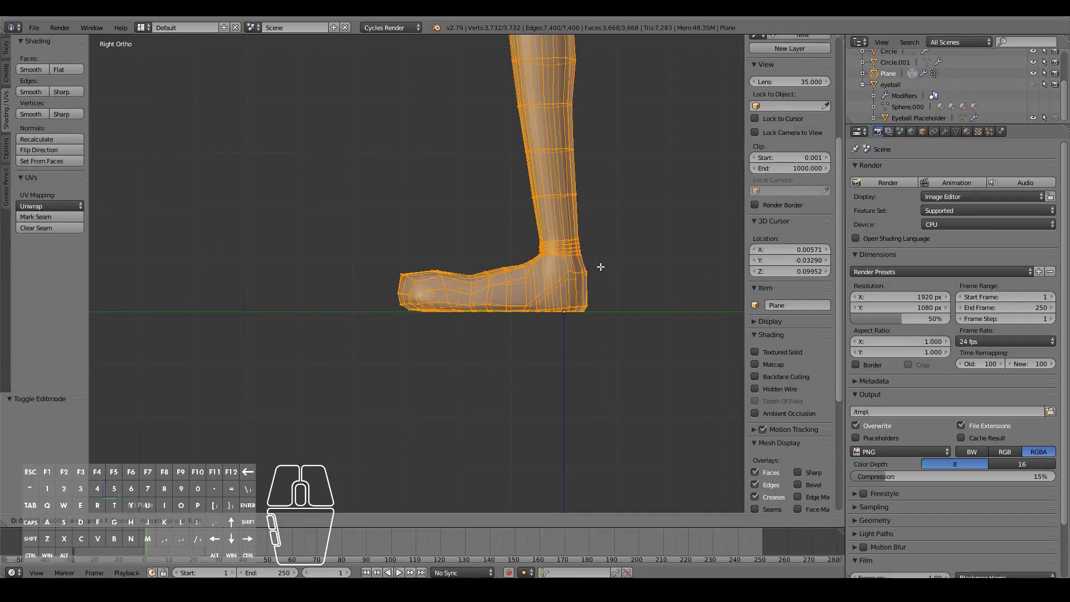
right_click(619, 228)
scroll(649, 287, "down", 4)
scroll(644, 286, "up", 4)
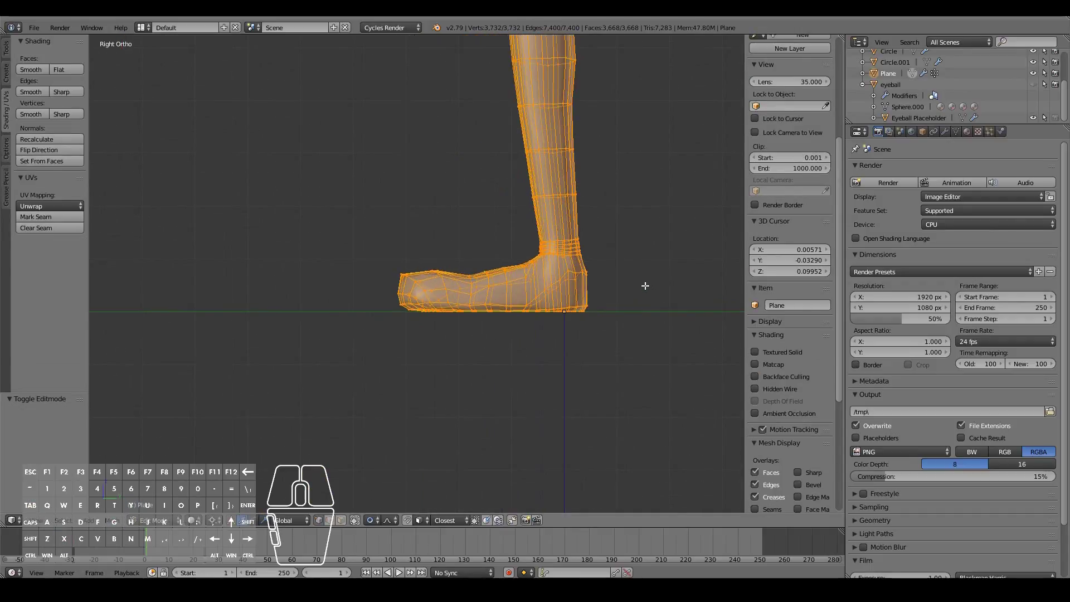
Shift the body mesh about -0.003 along Y so the heel lines up with the origin, and return to object mode.
key("g")
key("y")
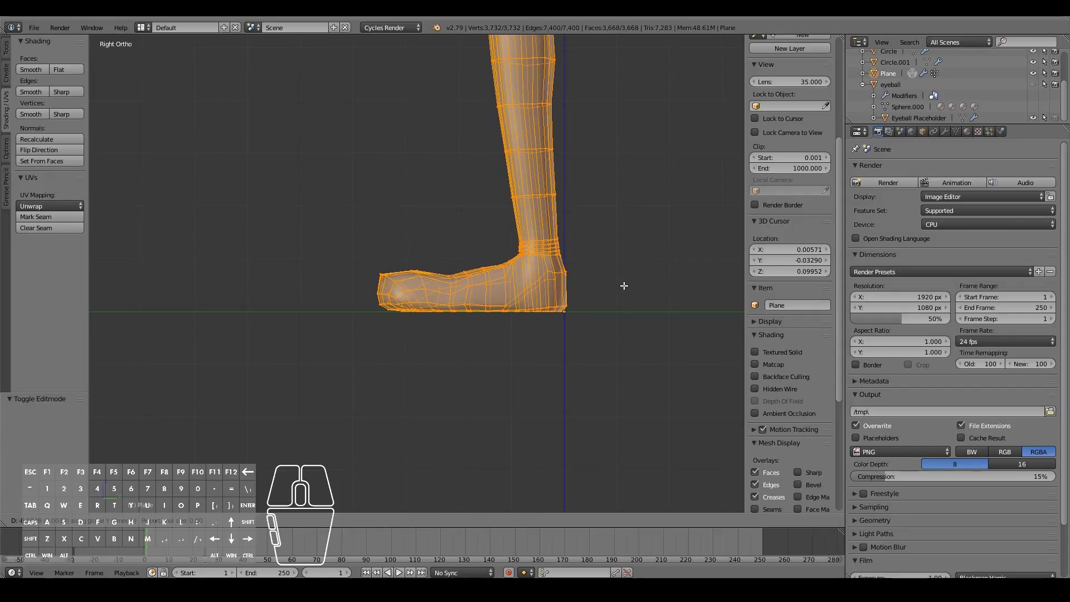
left_click(624, 285)
scroll(622, 290, "down", 10)
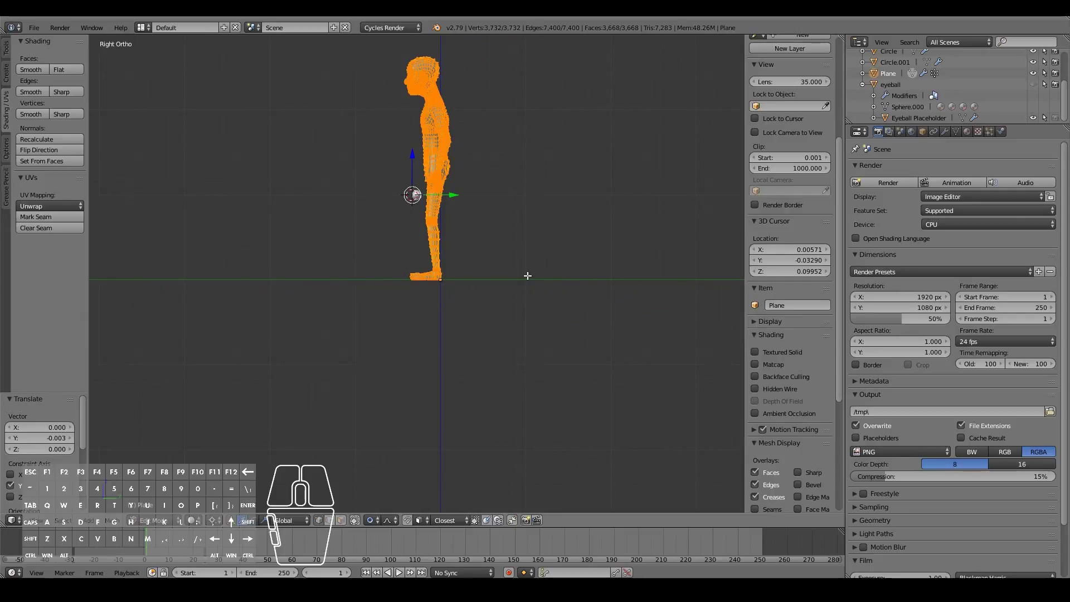
key("Tab")
Select the eyeball object left between the thighs in the front view.
key("KP_1")
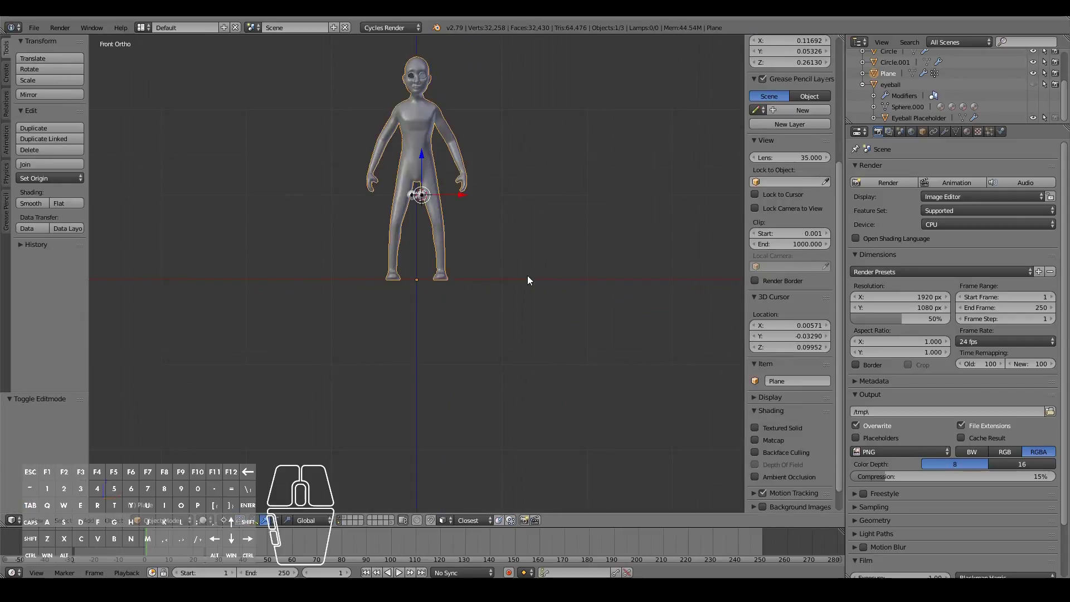
scroll(493, 199, "up", 3)
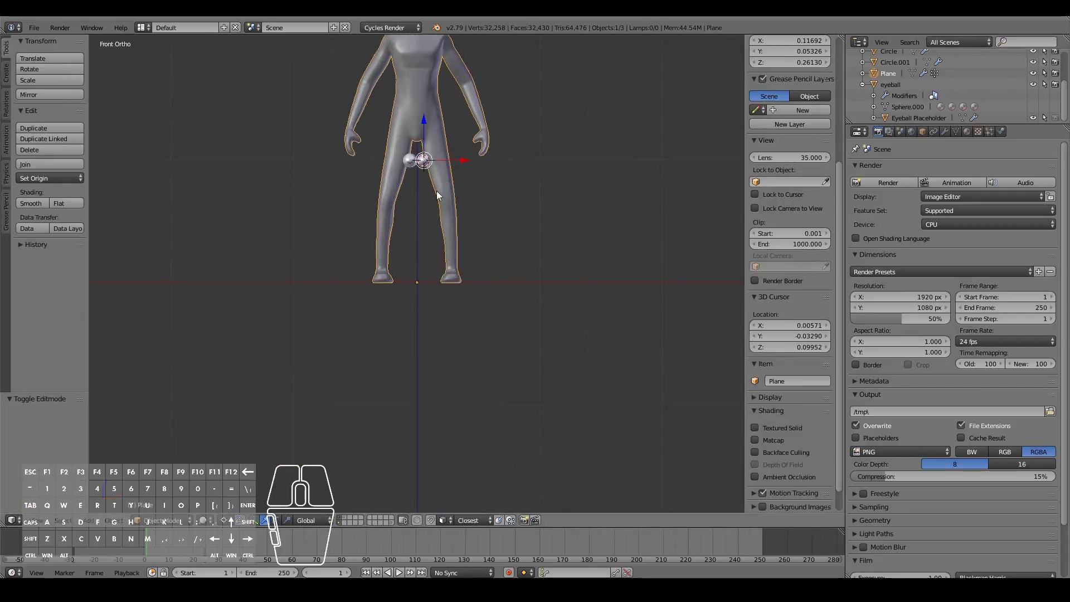
scroll(402, 160, "up", 1)
scroll(457, 115, "up", 3, "shift")
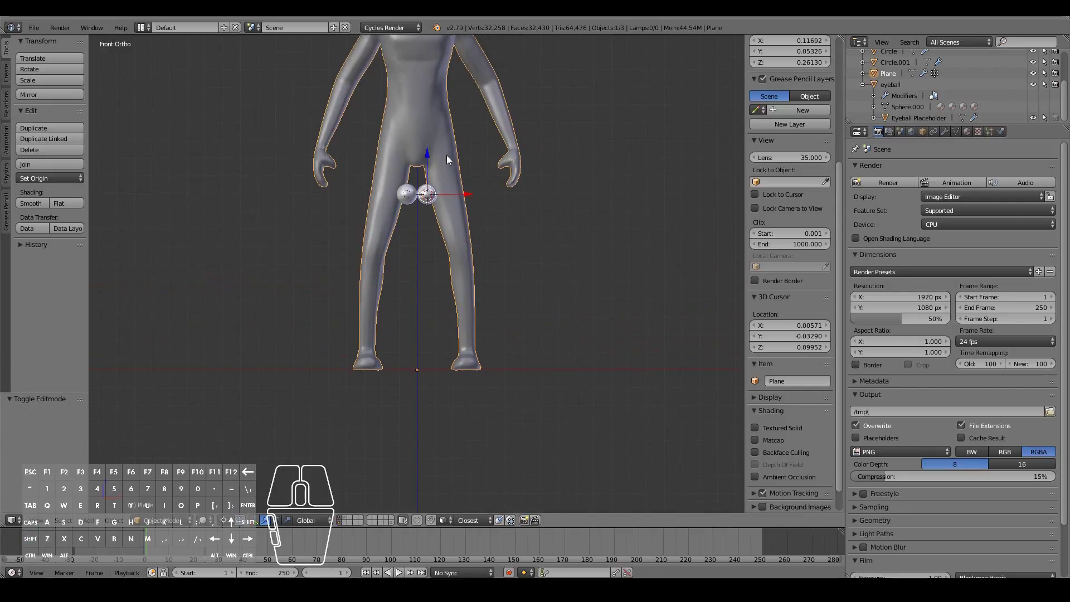
scroll(448, 151, "up", 2)
right_click(443, 160)
key("g")
right_click(460, 92)
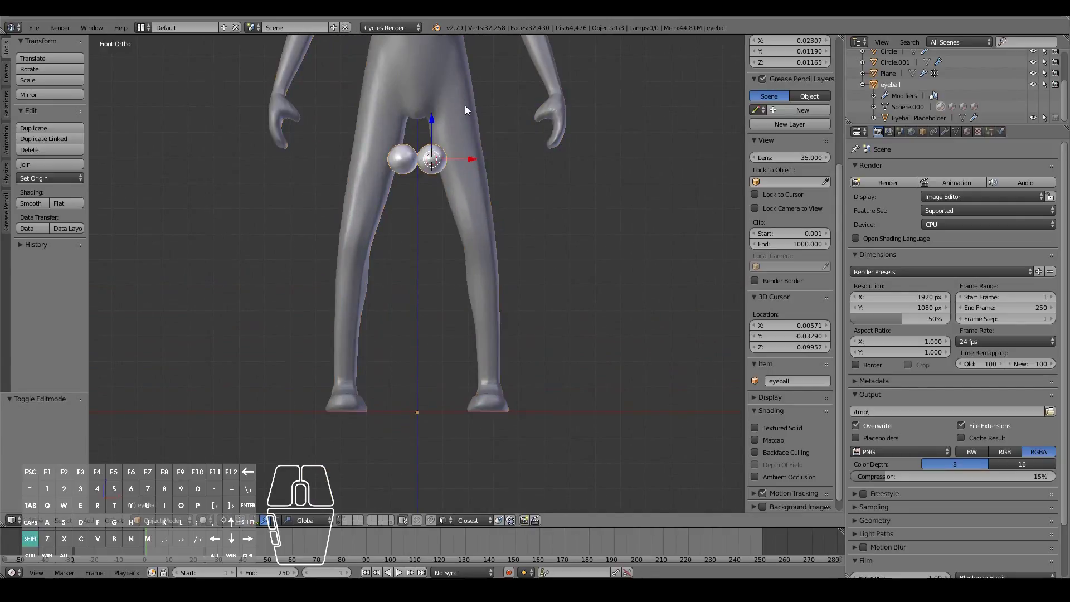
scroll(472, 176, "up", 5, "shift")
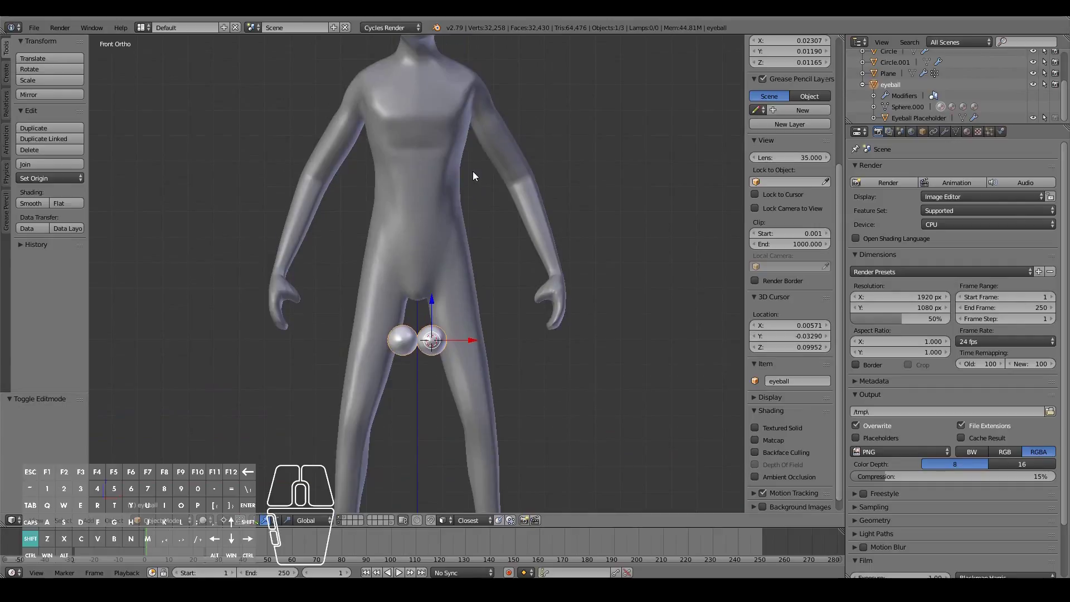
scroll(476, 217, "down", 2)
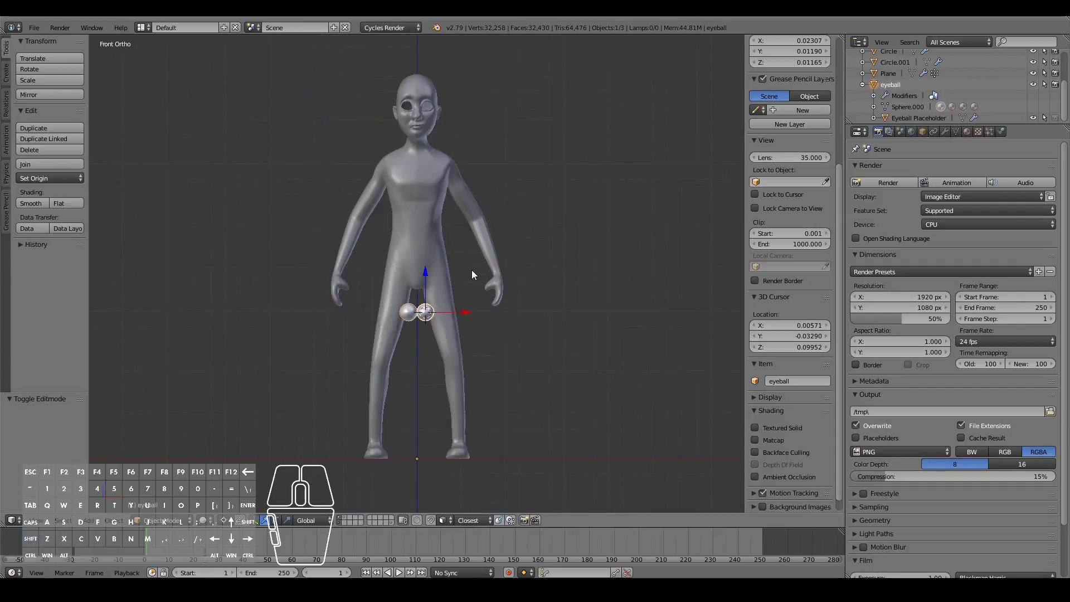
scroll(470, 273, "up", 2)
key("Tab")
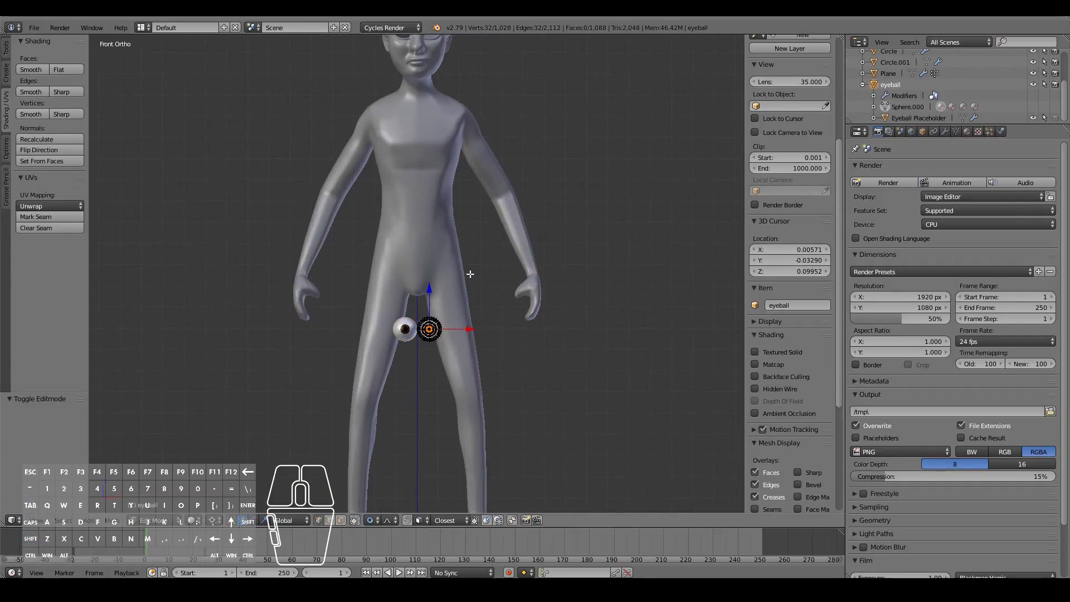
key("Tab")
key("Tab")
key("Tab")
Move the eyeballs up about 0.139 along Z into the eye sockets of the head.
scroll(473, 317, "down", 3)
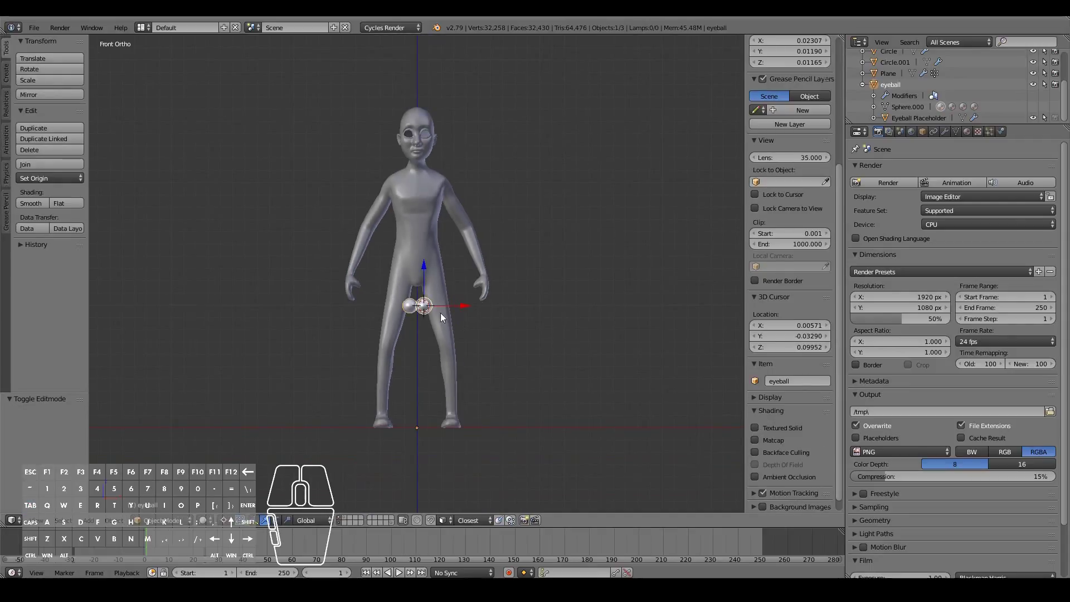
key("g")
key("z")
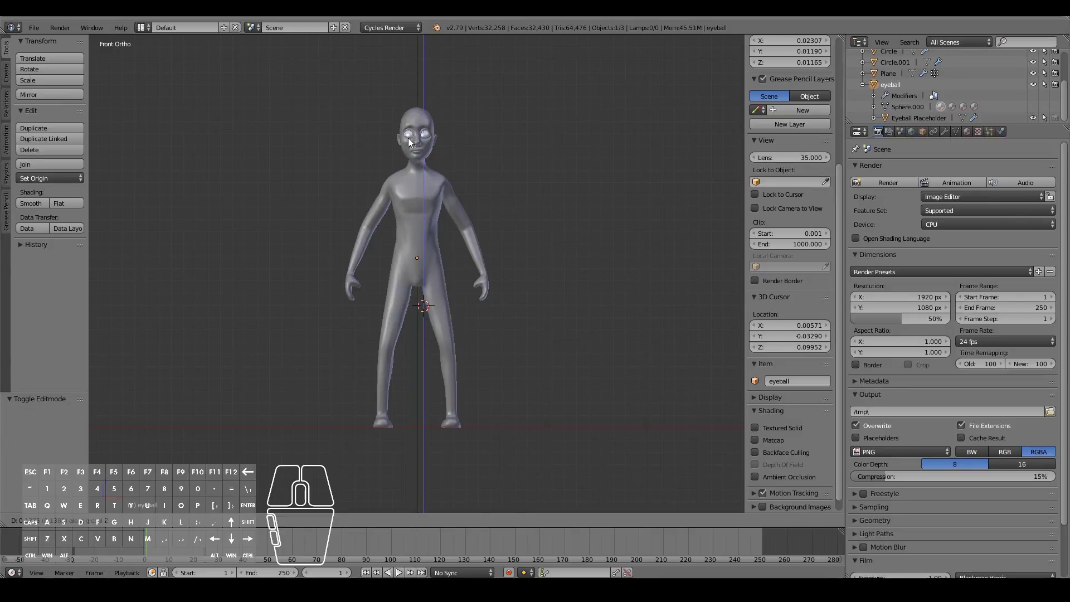
left_click(408, 138)
Focus on the eyeballs and fine-tune their height by about 0.0004 along Z in the sockets.
key("KP_Decimal")
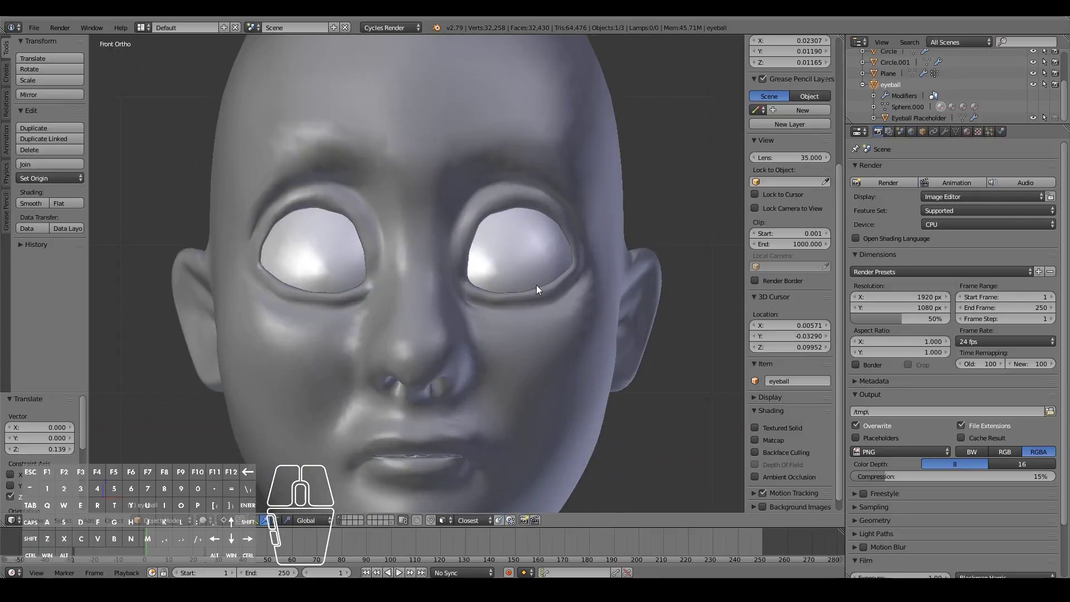
key("g")
key("z")
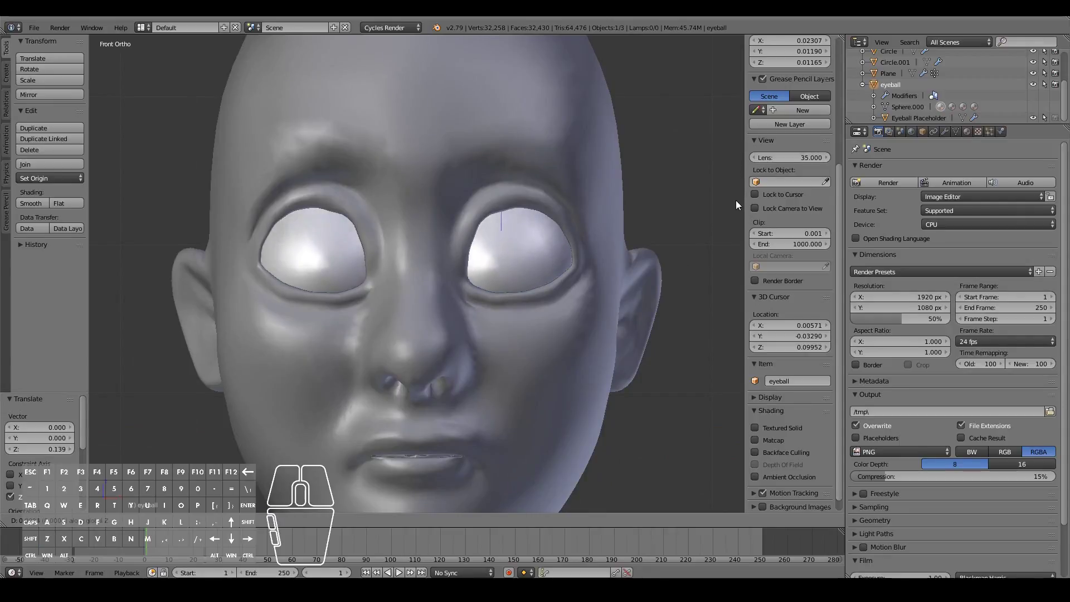
left_click(736, 204)
Move the eyeballs about -0.003 along Y in the side view to fit them against the eyelids.
middle_click_drag(736, 205, 580, 245)
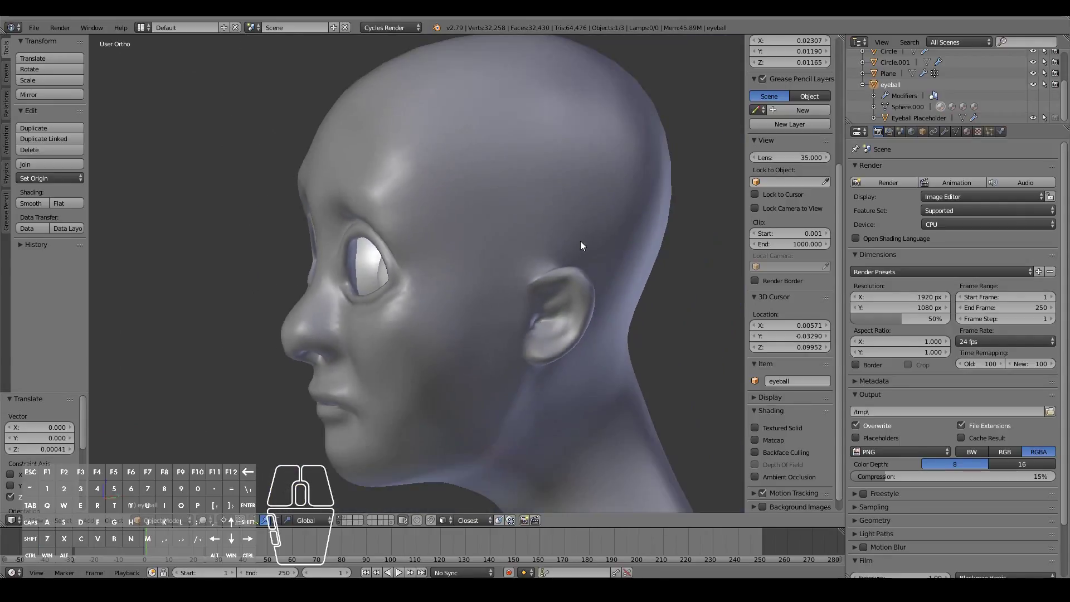
key("KP_3")
key("g")
key("y")
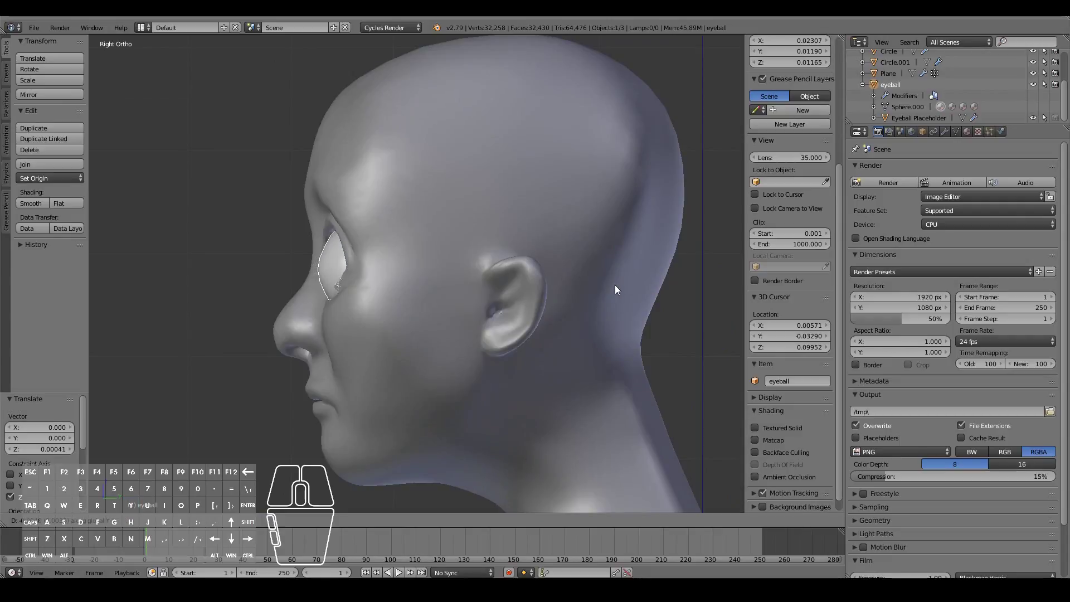
left_click(615, 285)
Raise the eyeballs by about 0.001 along Z in the front view.
key("KP_1")
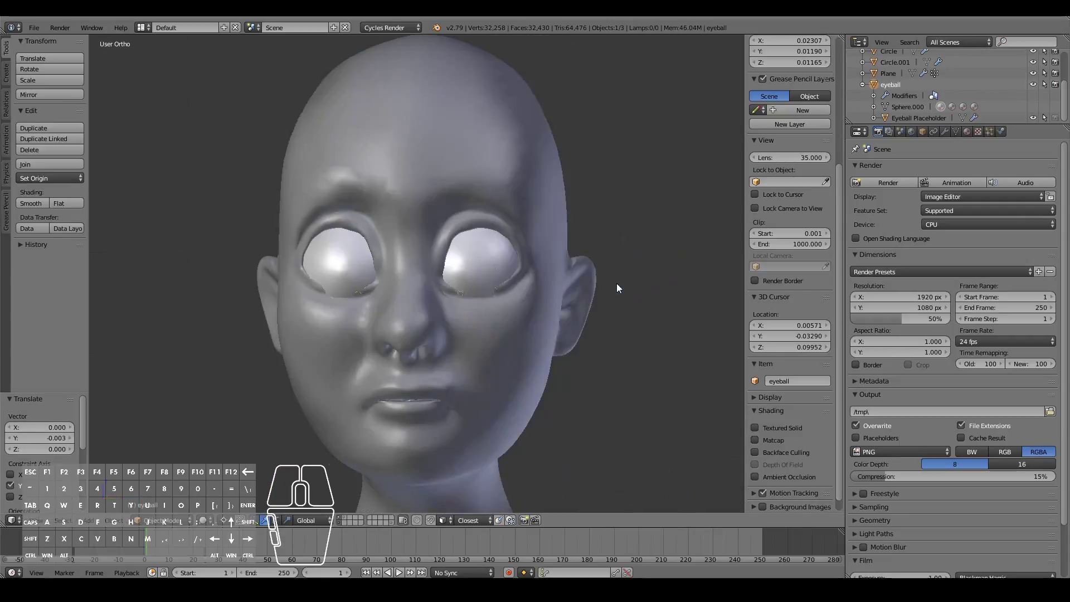
key("z")
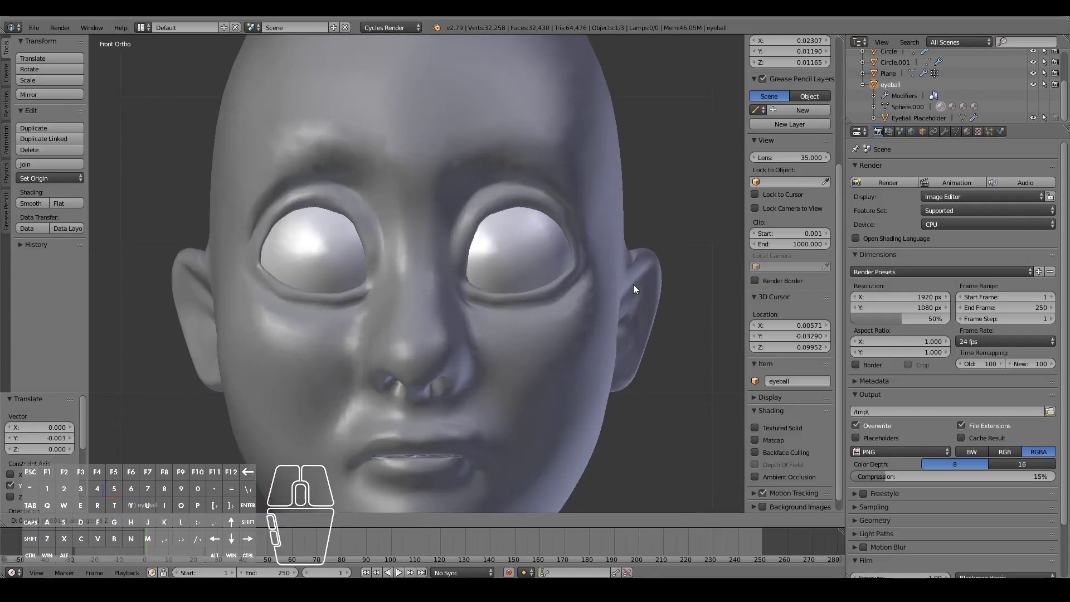
left_click(648, 273)
Toggle the viewport visibility of the eyeball object and check the face from the front.
key("KP_3")
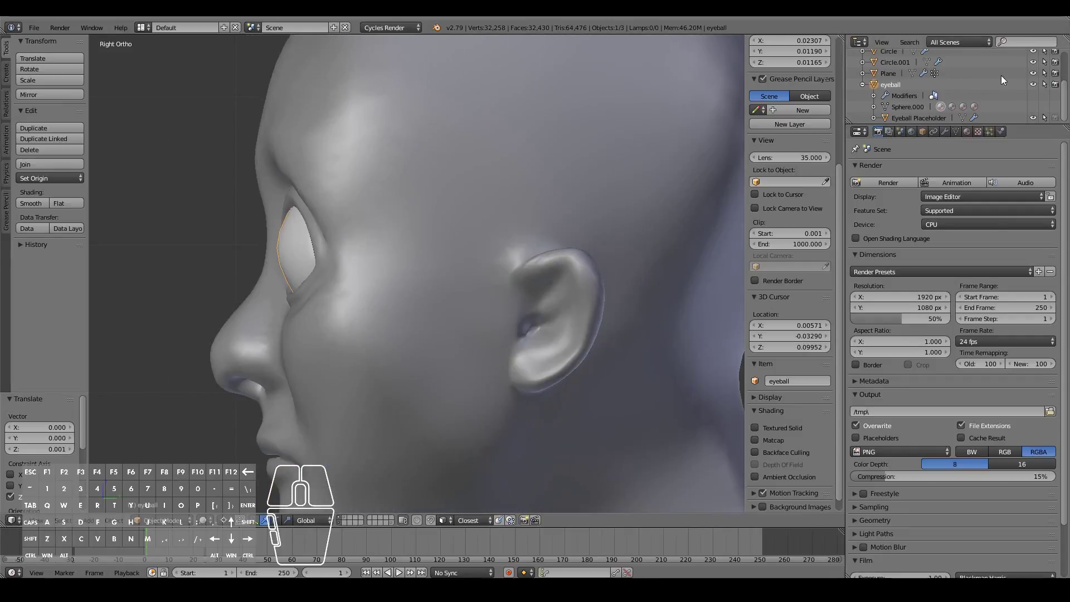
left_click(1032, 84)
middle_click_drag(521, 246, 652, 239)
key("KP_1")
scroll(652, 239, "down", 7)
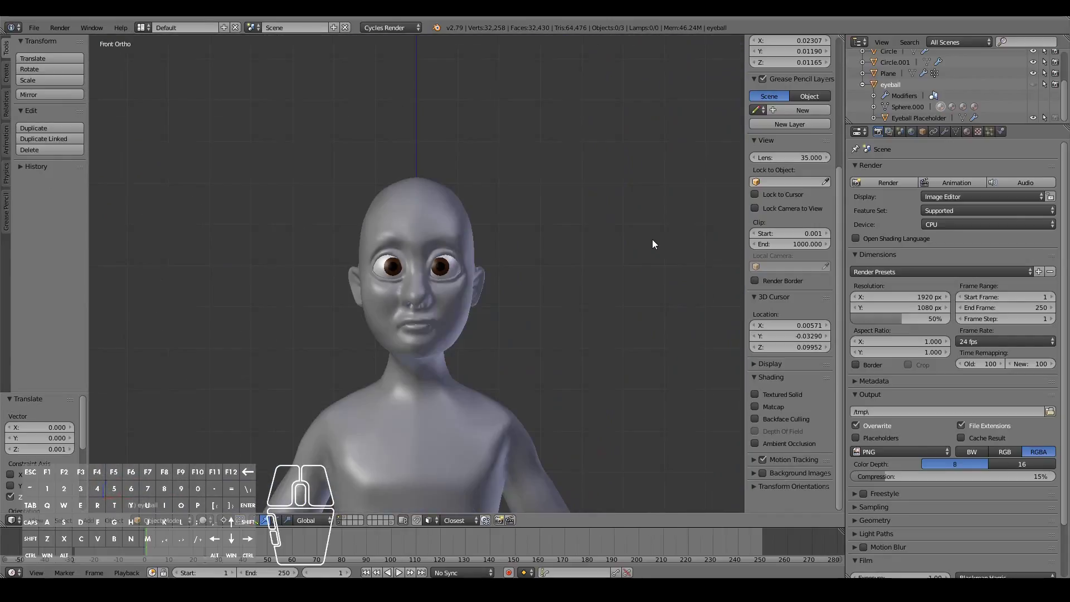
scroll(417, 360, "down", 1, "ctrl")
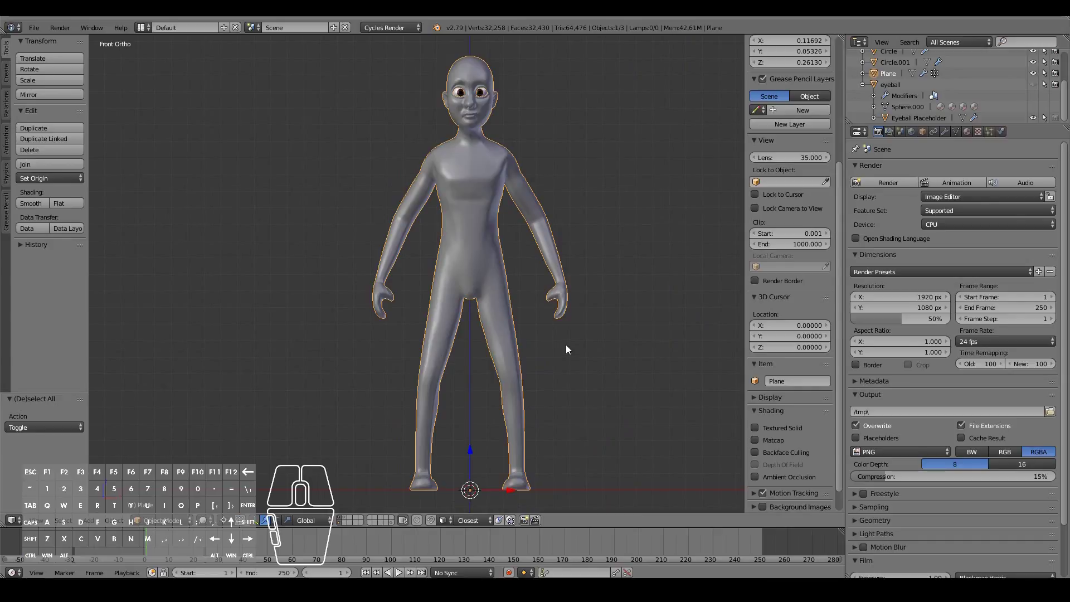
Save the Blender file.
left_click(34, 27)
left_click(43, 115)
Add a Human (Meta-Rig) armature at the world origin, where the character stands.
scroll(595, 267, "down", 1)
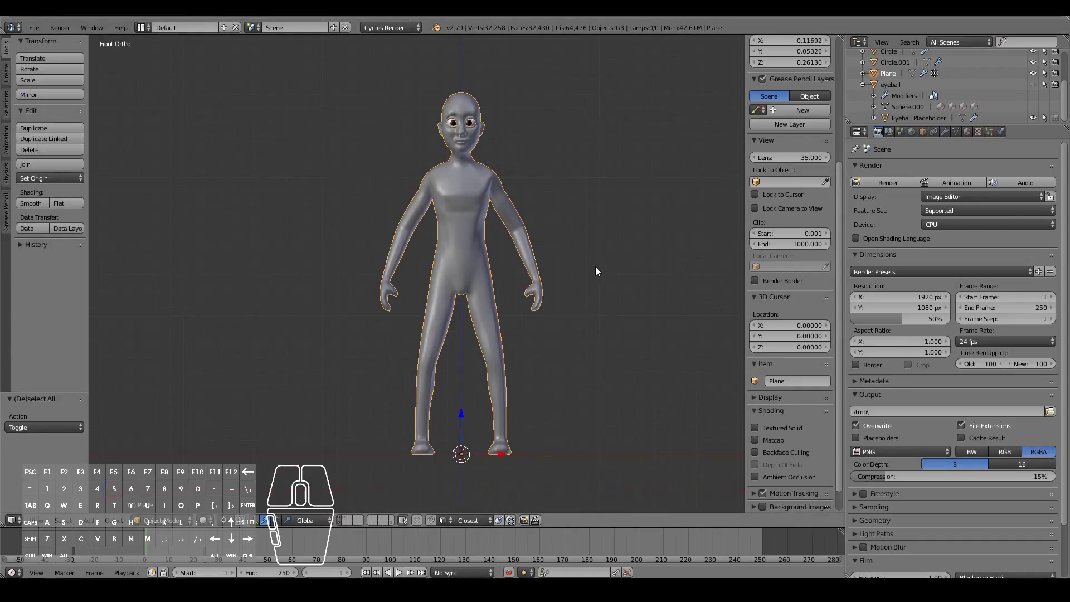
key("shift+a")
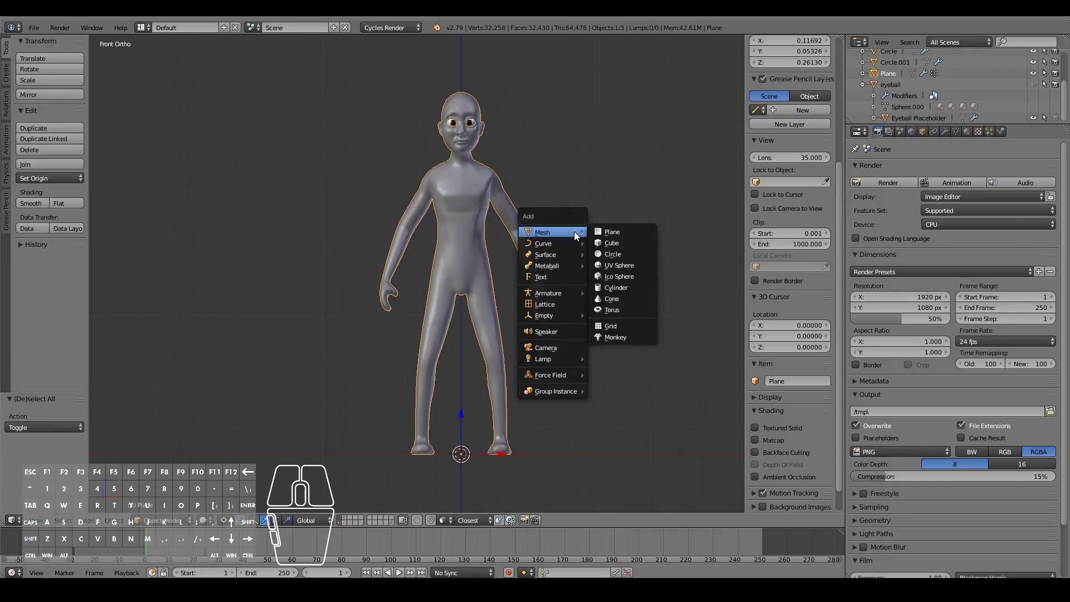
mouse_move(574, 291)
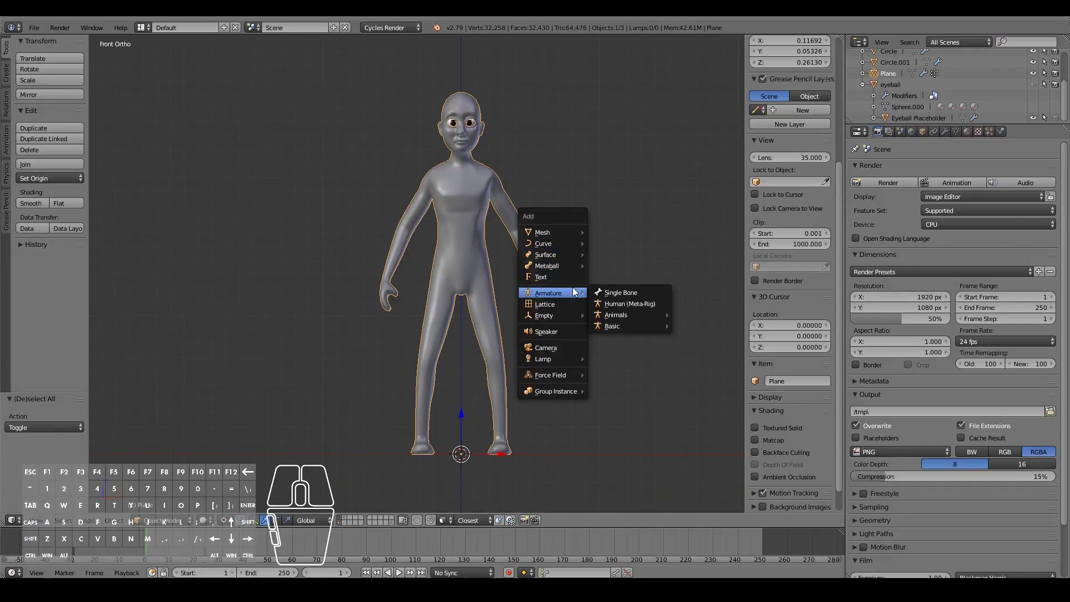
left_click(636, 301)
scroll(616, 303, "down", 10)
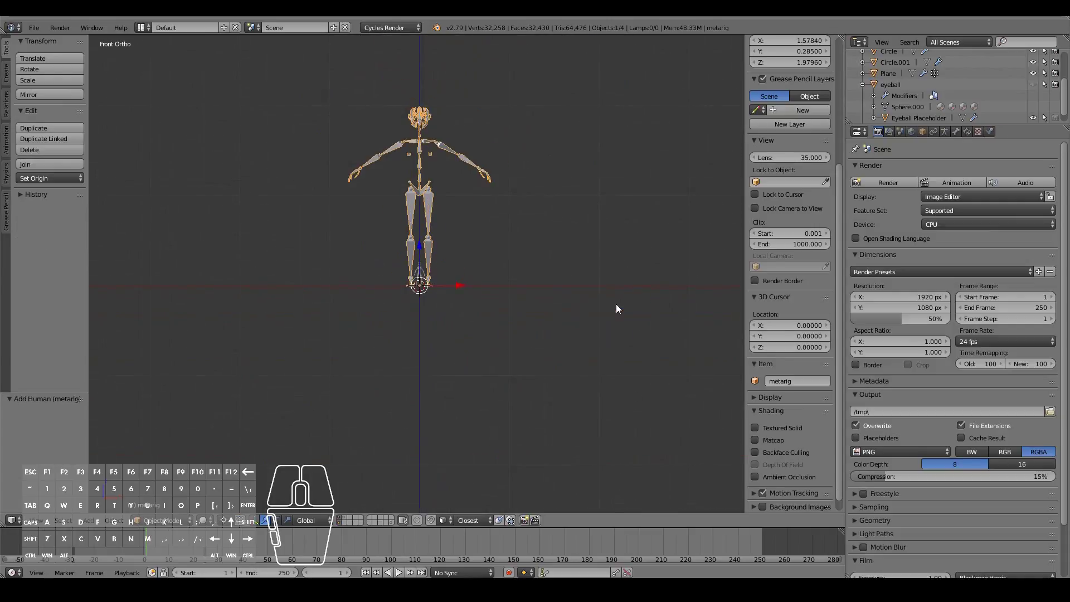
Add a Basic Human meta-rig and move it about 1.75 along X to compare it with the full human meta-rig.
scroll(616, 303, "up", 4)
key("shift+a")
mouse_move(617, 304)
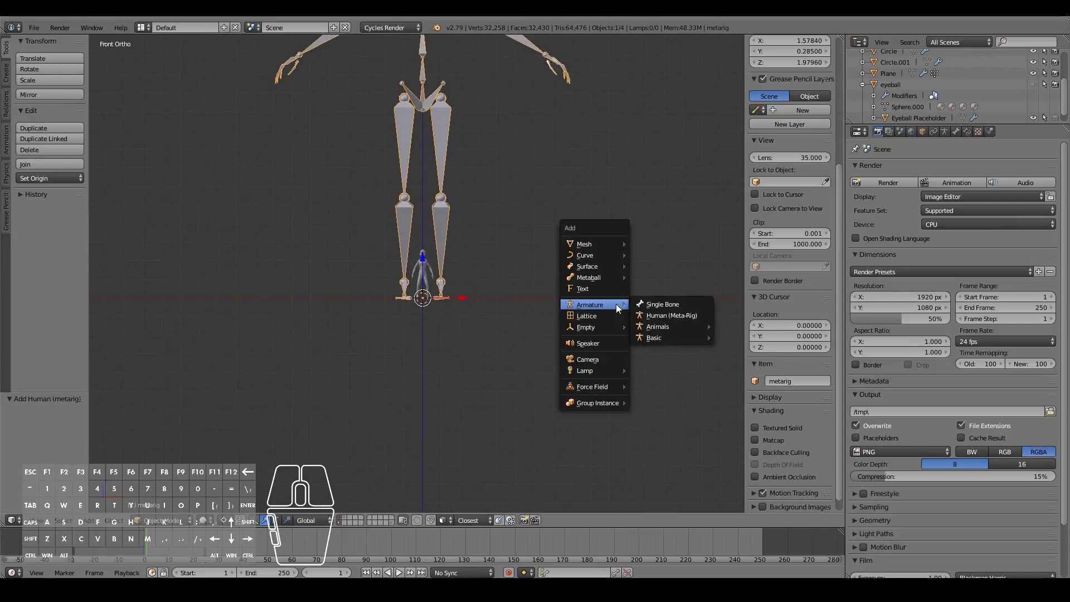
mouse_move(671, 339)
left_click(746, 348)
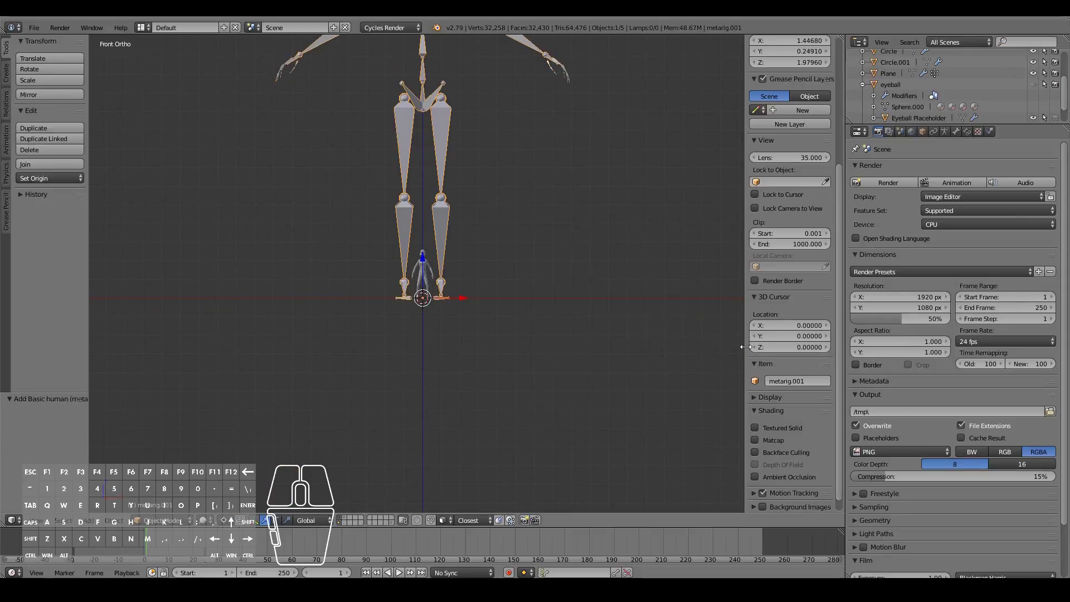
scroll(459, 230, "down", 4)
key("g")
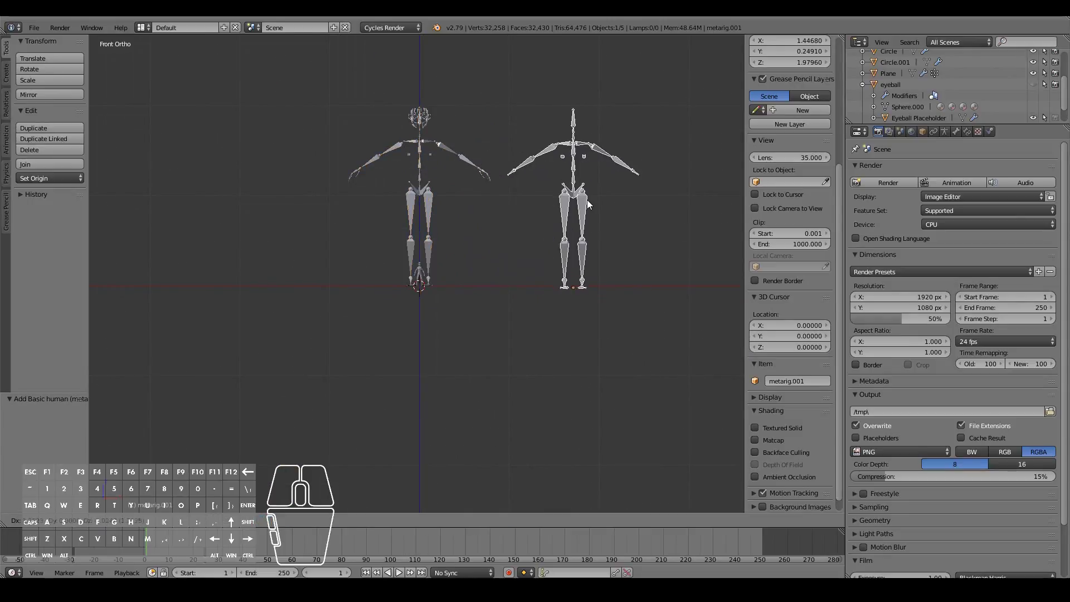
left_click(593, 193)
middle_click_drag(595, 191, 566, 196)
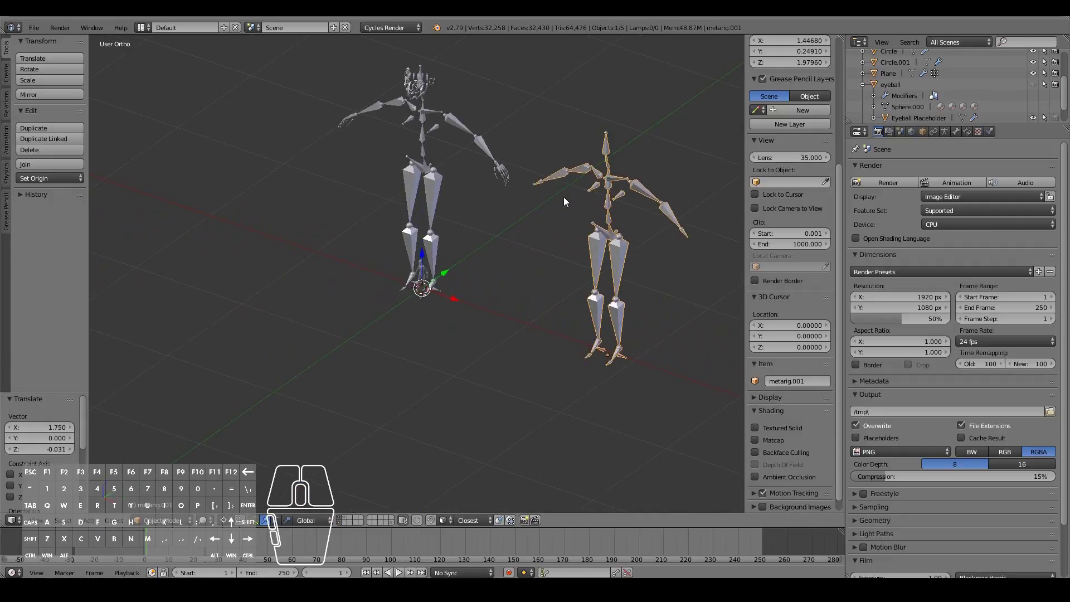
scroll(563, 196, "up", 4)
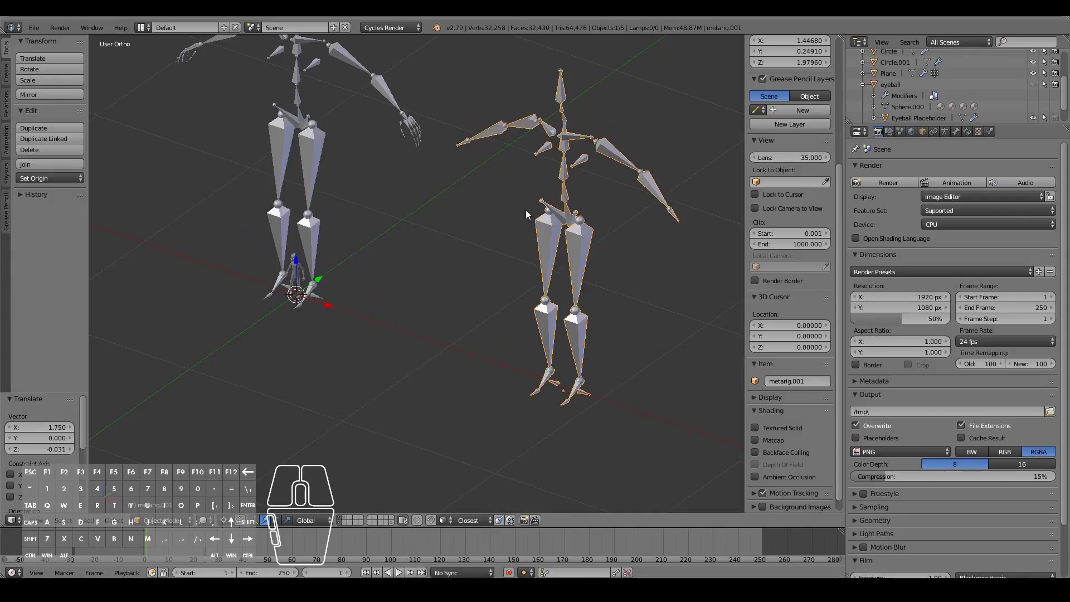
middle_click_drag(525, 206, 560, 203)
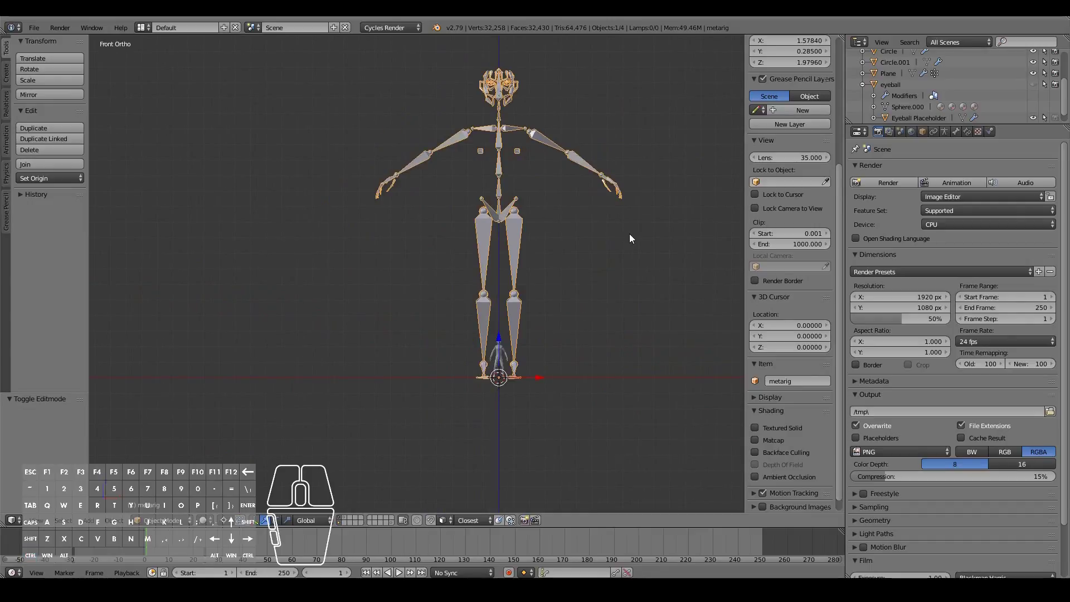
Scale all bones of the human meta-rig in Edit Mode by about 0.124 to bring it near the character's size.
scroll(631, 233, "up", 1, "shift")
scroll(630, 234, "up", 1)
scroll(630, 233, "up", 1, "ctrl")
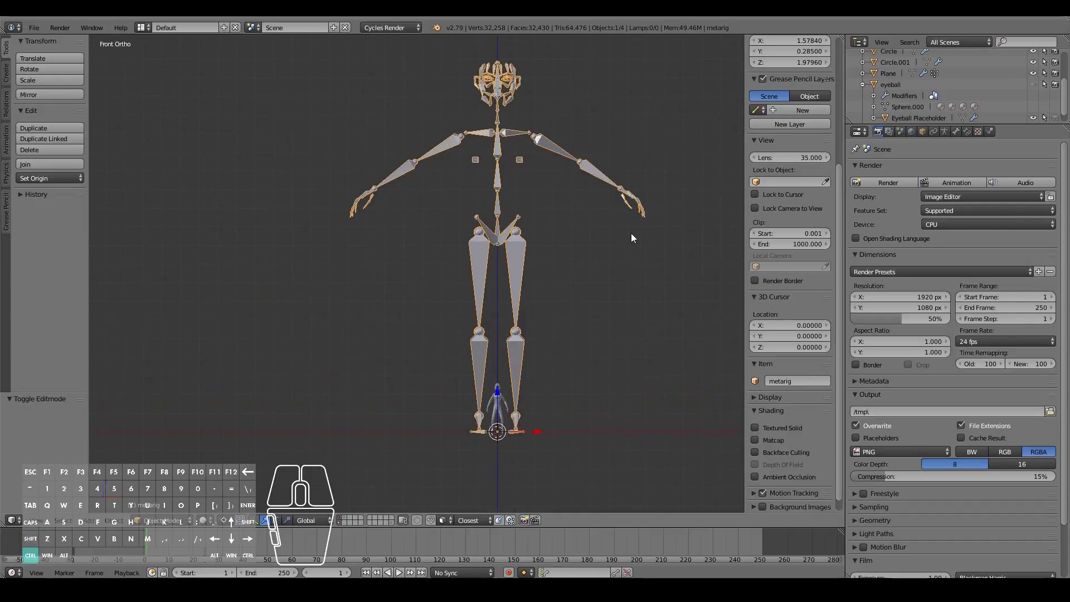
scroll(631, 233, "up", 2, "shift")
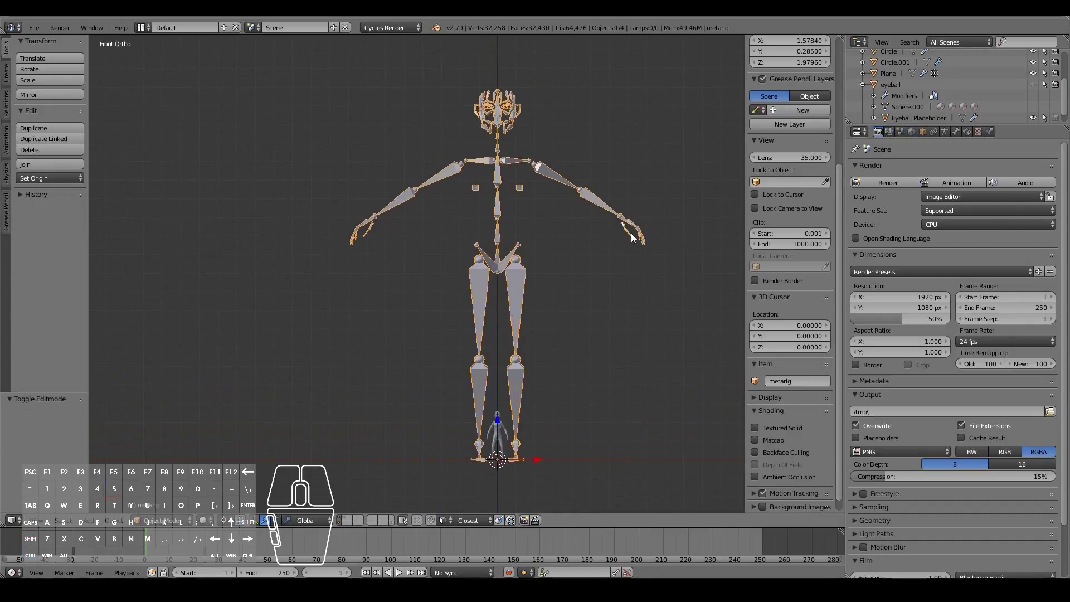
key("Tab")
key("s")
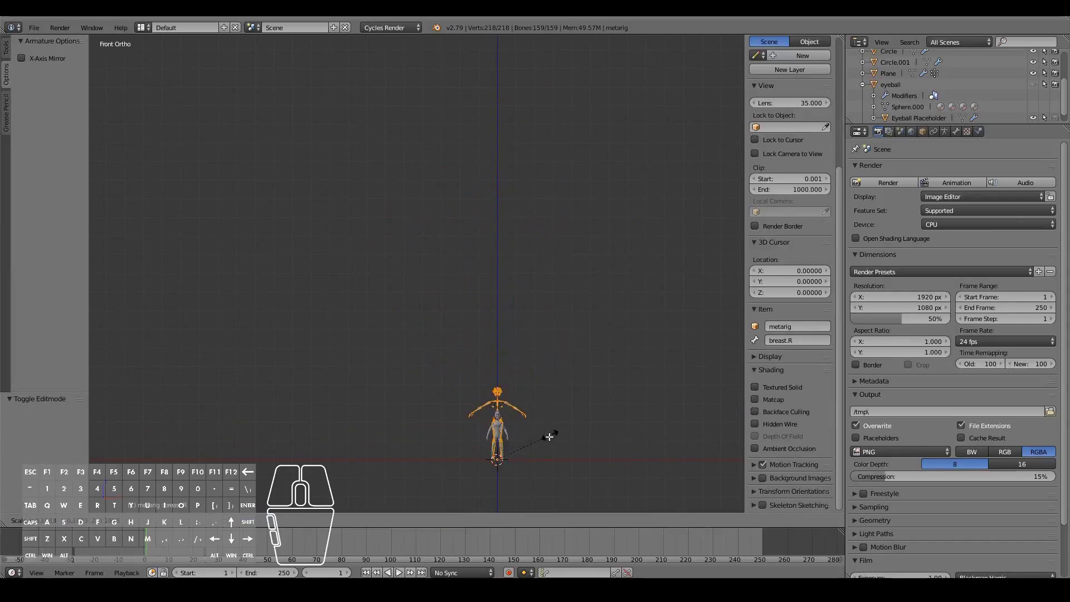
left_click(535, 456)
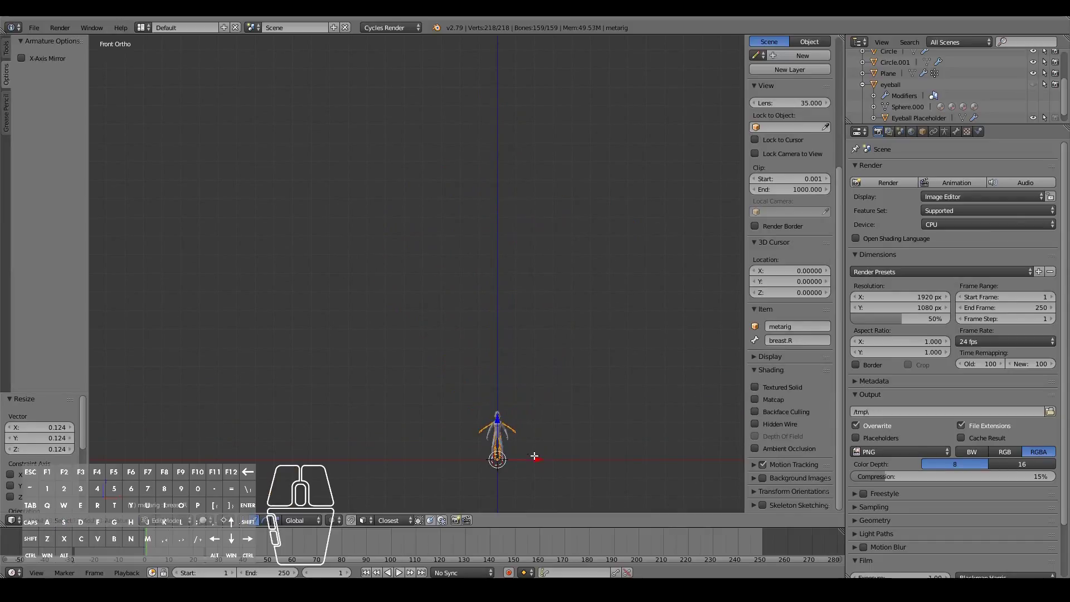
Fine-tune the size of all meta-rig bones by a factor of about 0.994 and compare the fit from front and side.
key("KP_Decimal")
key("ctrl+KP_4")
key("ctrl+KP_4")
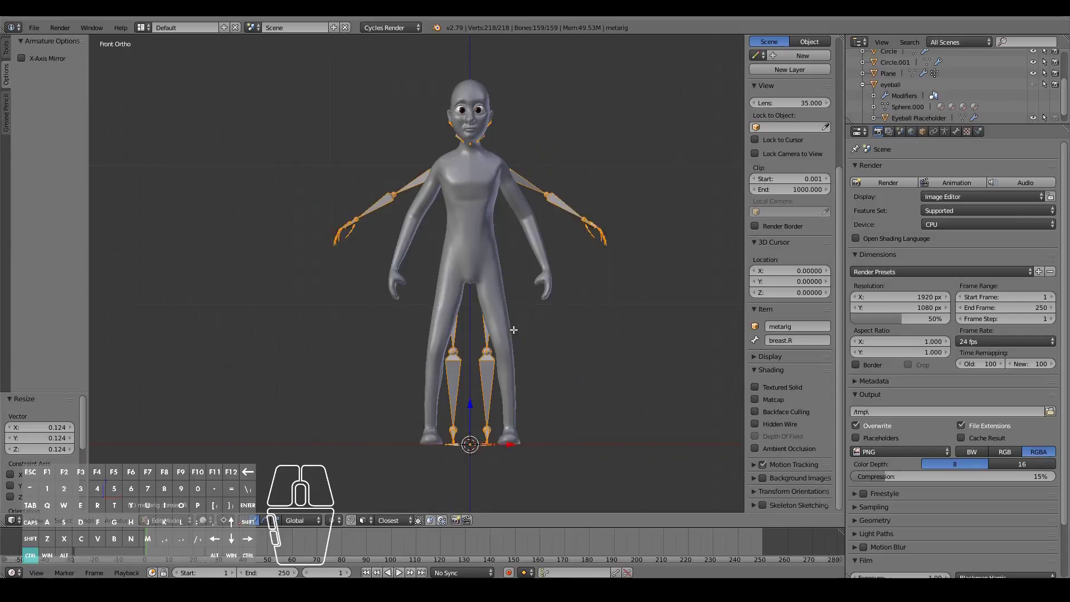
key("KP_3")
key("KP_1")
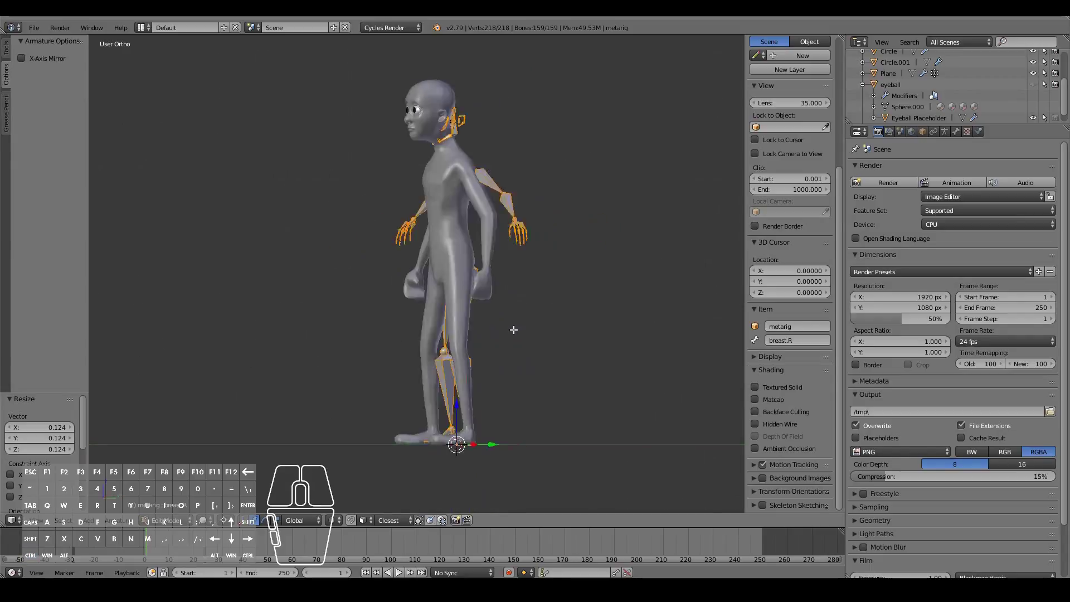
key("s")
left_click(561, 336)
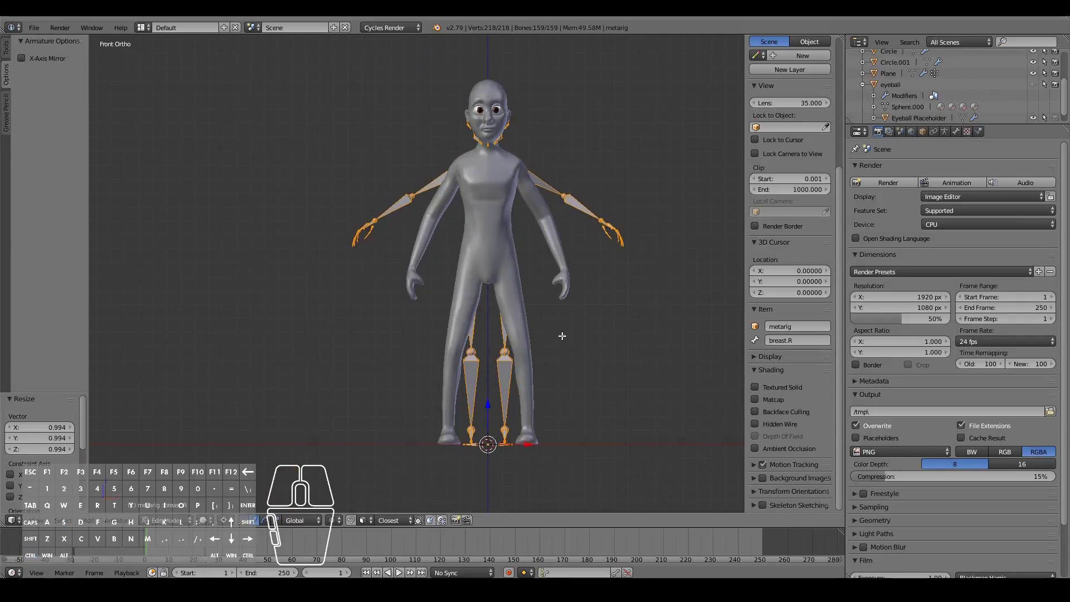
key("KP_3")
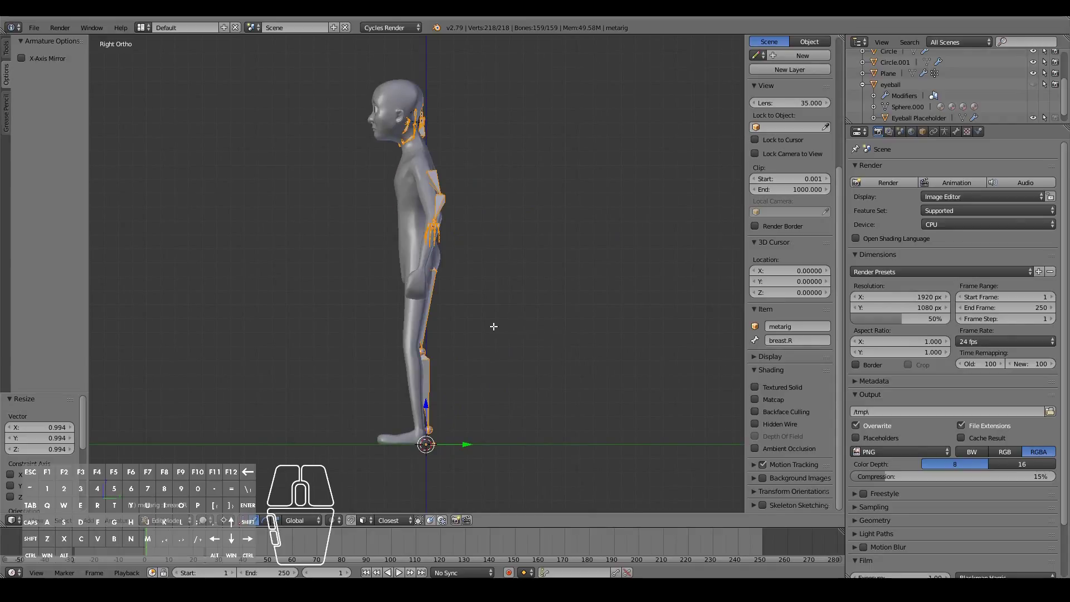
key("KP_1")
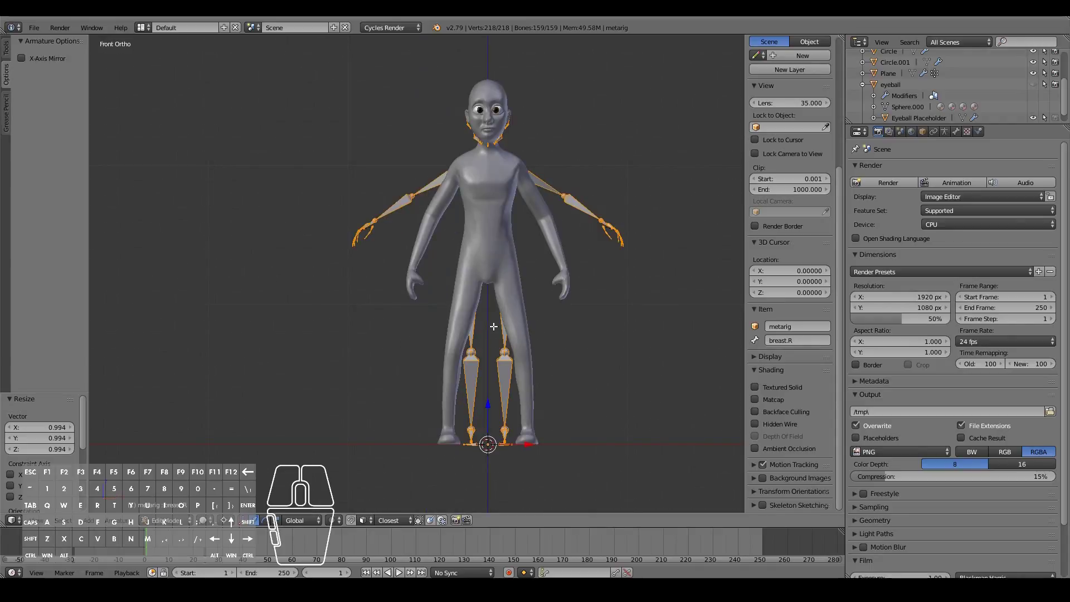
key("Tab")
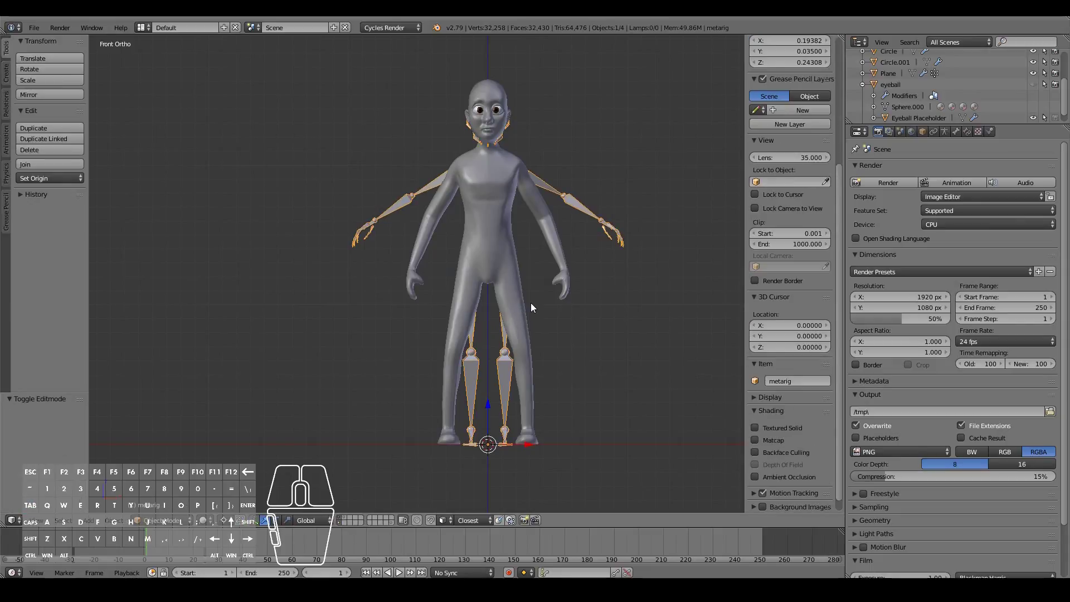
Enlarge all meta-rig bones in Edit Mode to a height of about 0.260 and check the armature's object scale values.
scroll(530, 306, "down", 3)
key("Tab")
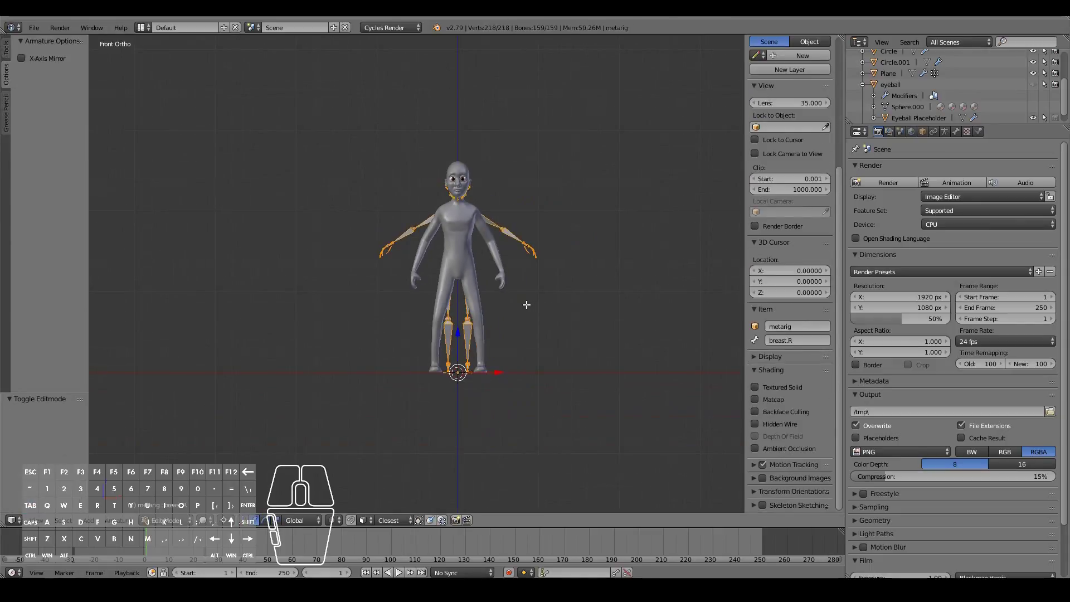
key("s")
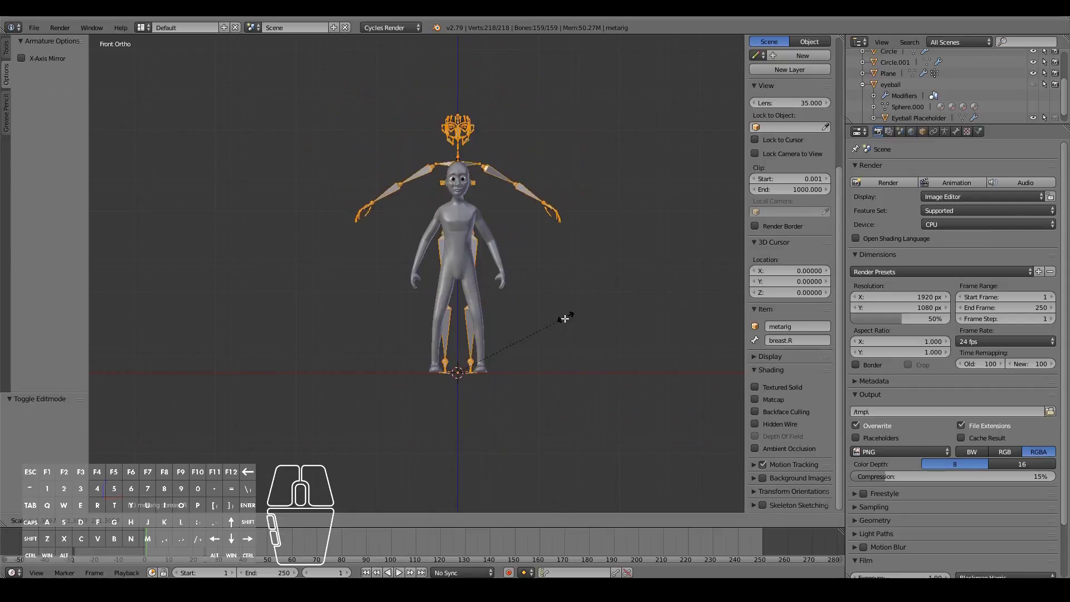
left_click(552, 336)
key("Tab")
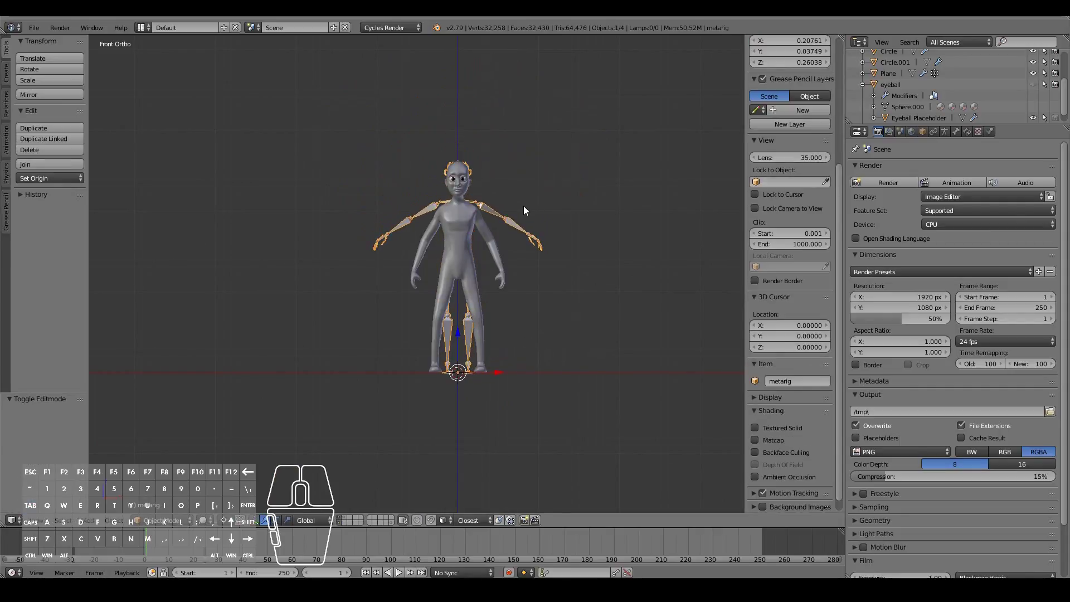
scroll(569, 178, "down", 2)
scroll(804, 151, "up", 6)
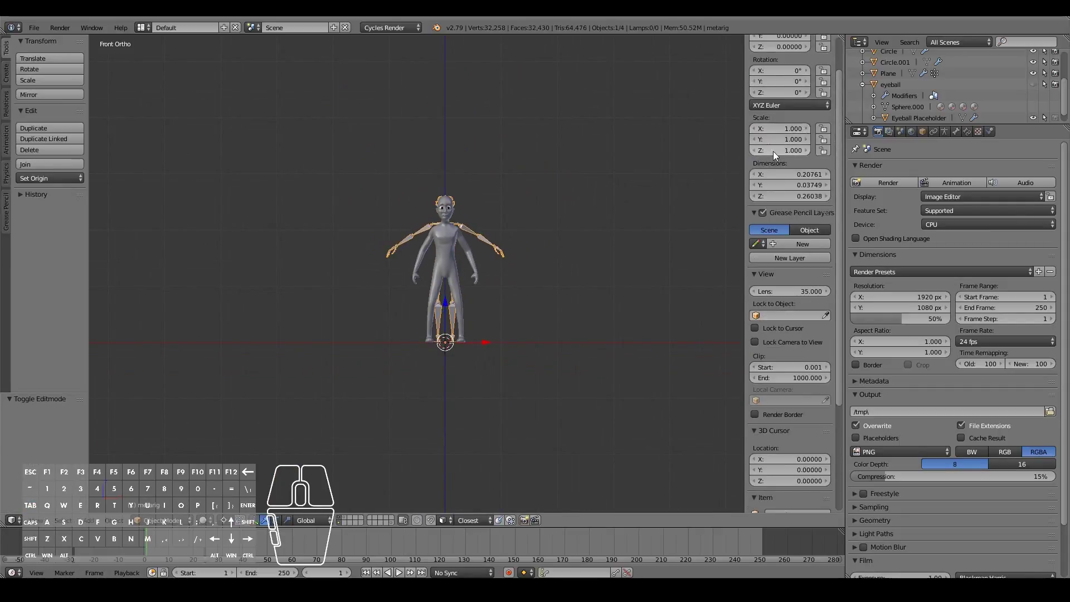
scroll(484, 256, "up", 2)
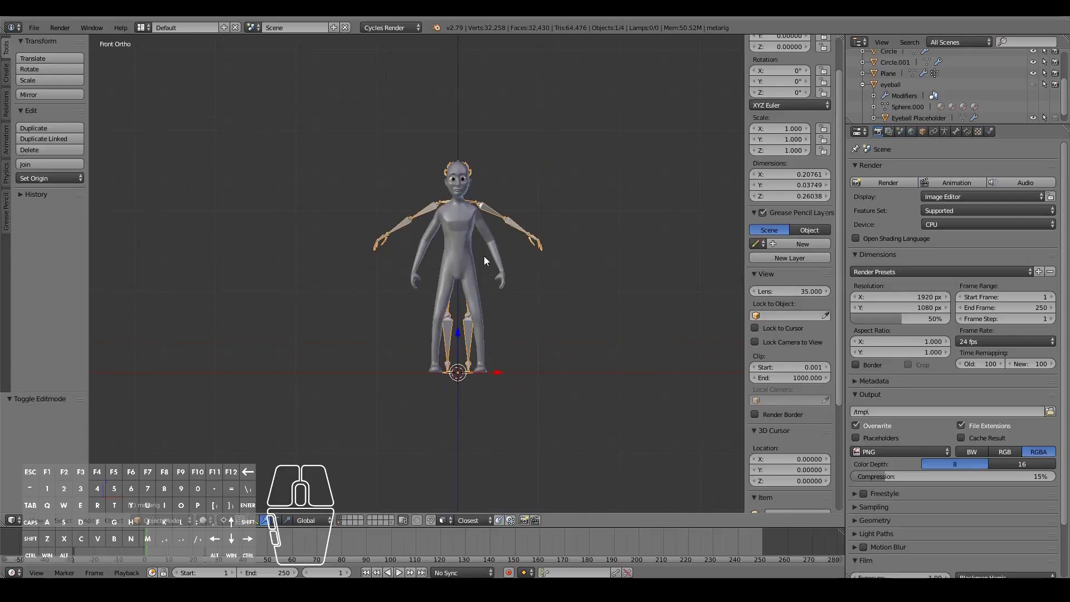
Scale all meta-rig bones in Edit Mode by about 0.976 so the rig matches the character's height.
key("Tab")
key("s")
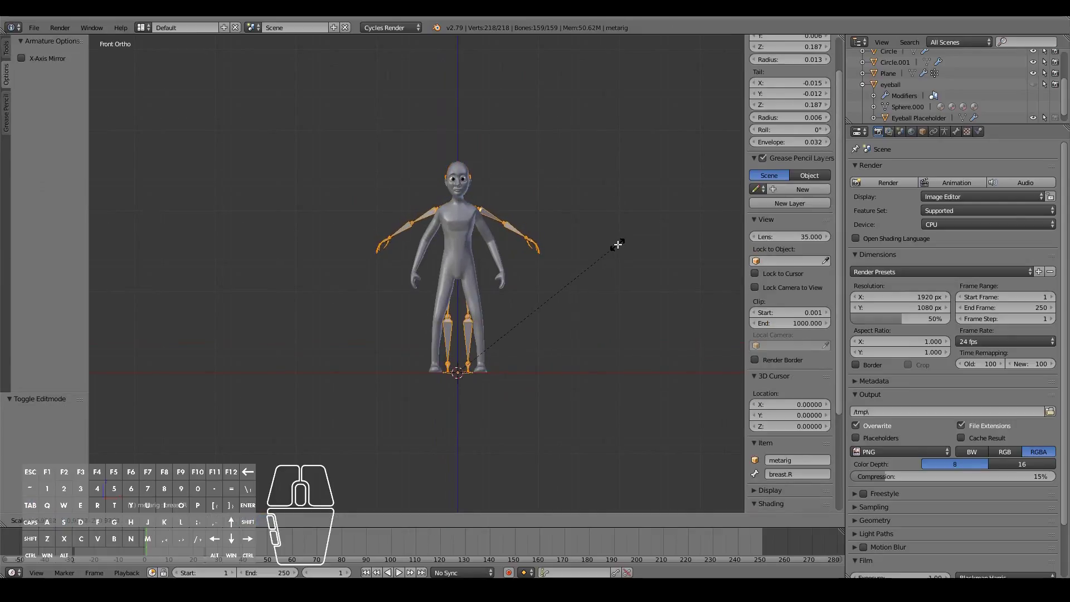
left_click(615, 241)
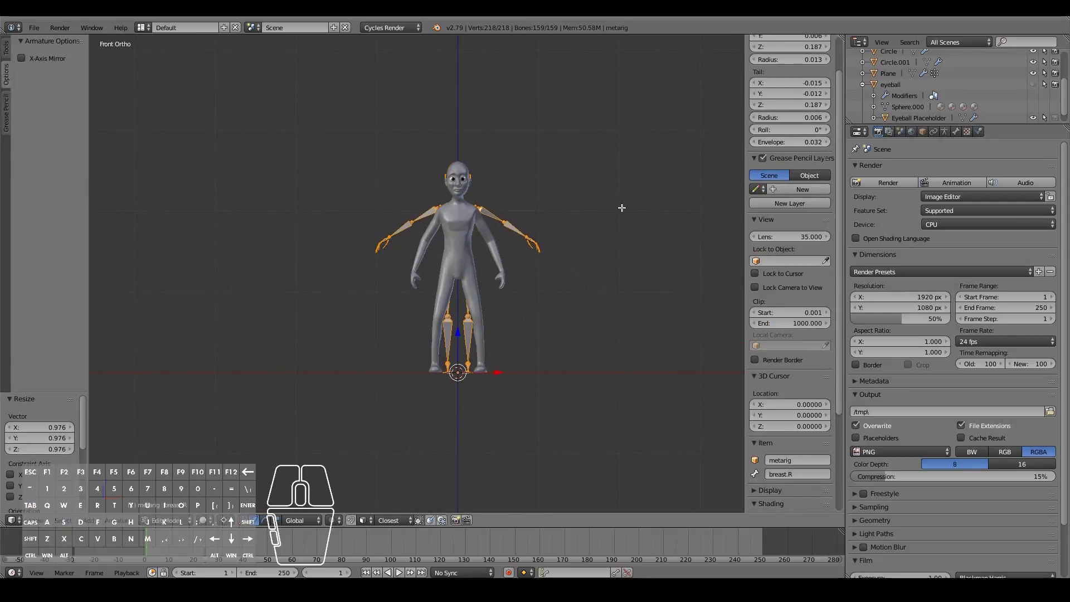
key("Tab")
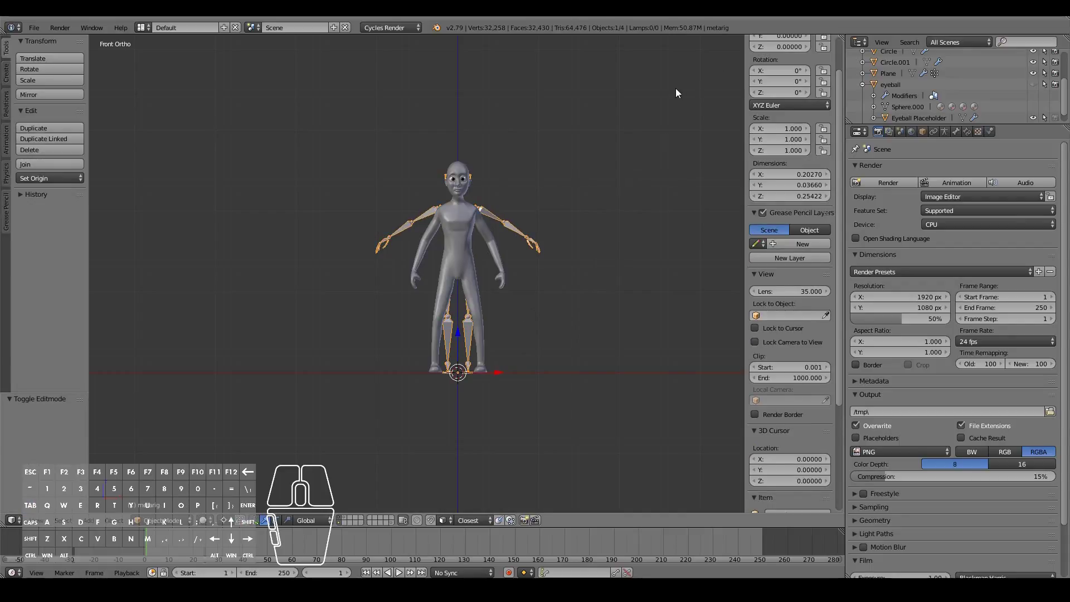
key("s")
right_click(634, 162)
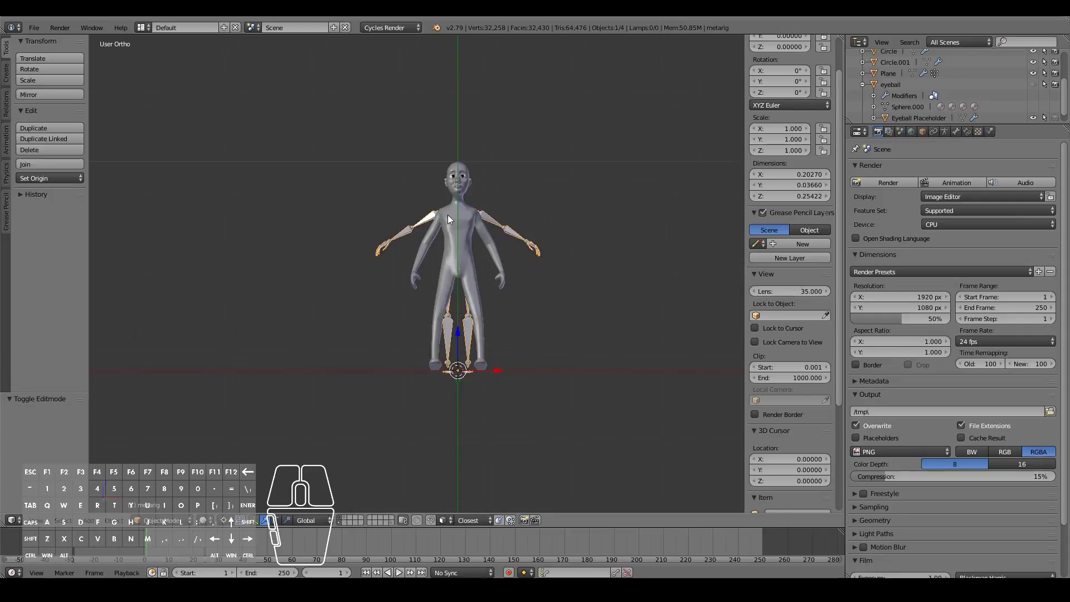
Turn on X-Ray display for the metarig armature and show it from the front.
key("ctrl+KP_4")
scroll(602, 201, "up", 2, "shift")
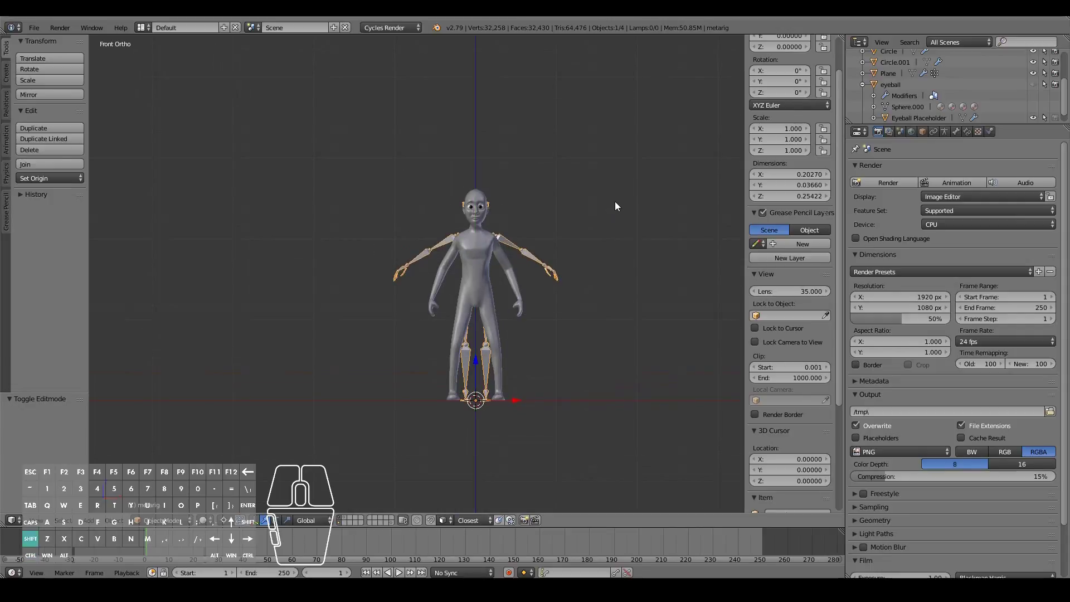
scroll(617, 202, "up", 3)
key("KP_3")
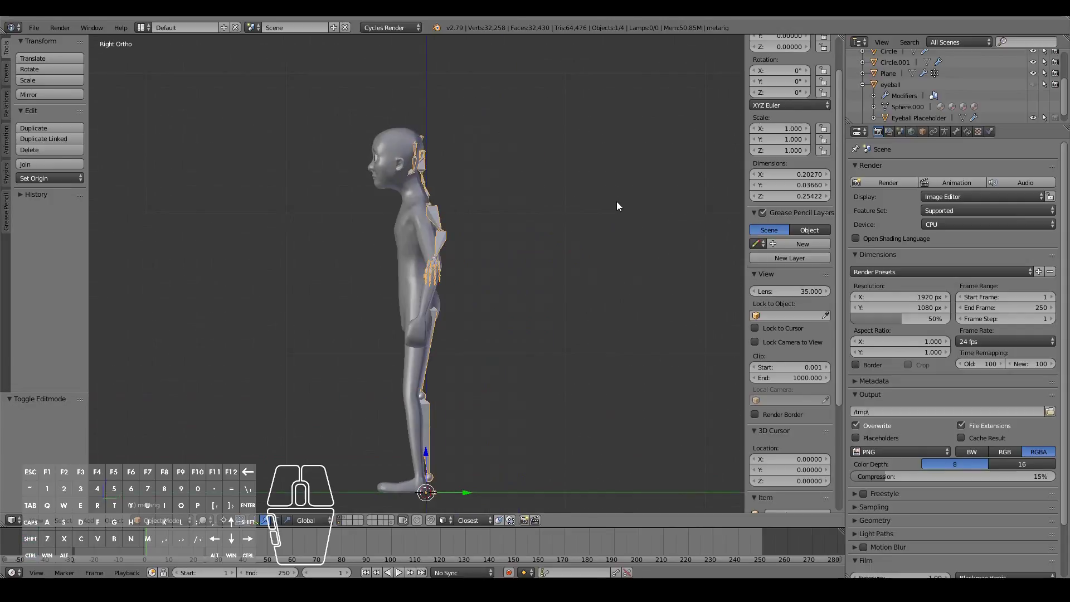
key("Tab")
key("Tab")
middle_click_drag(463, 238, 880, 163)
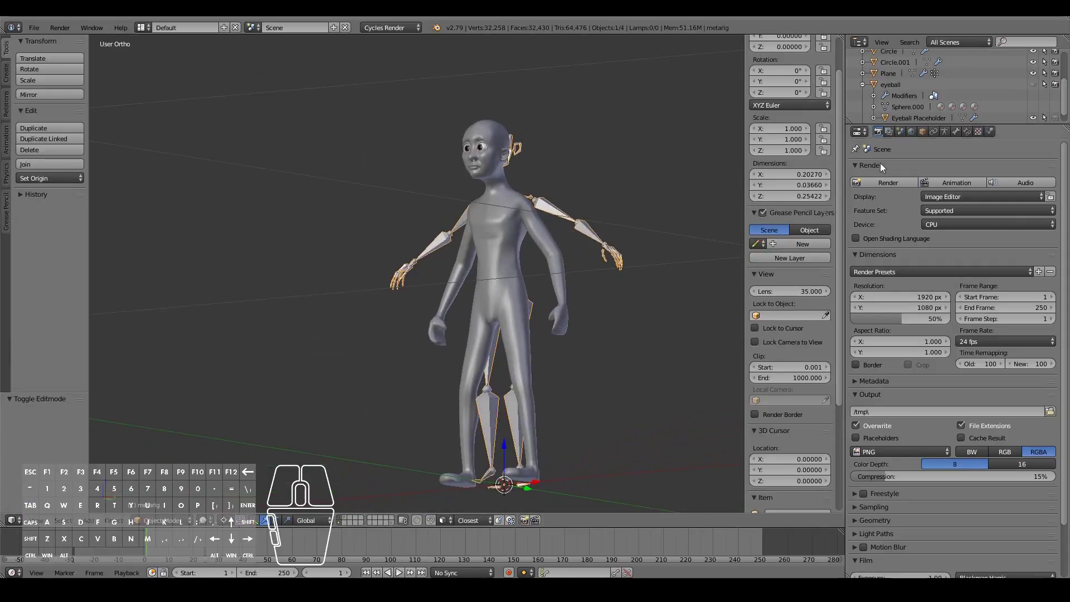
left_click(947, 130)
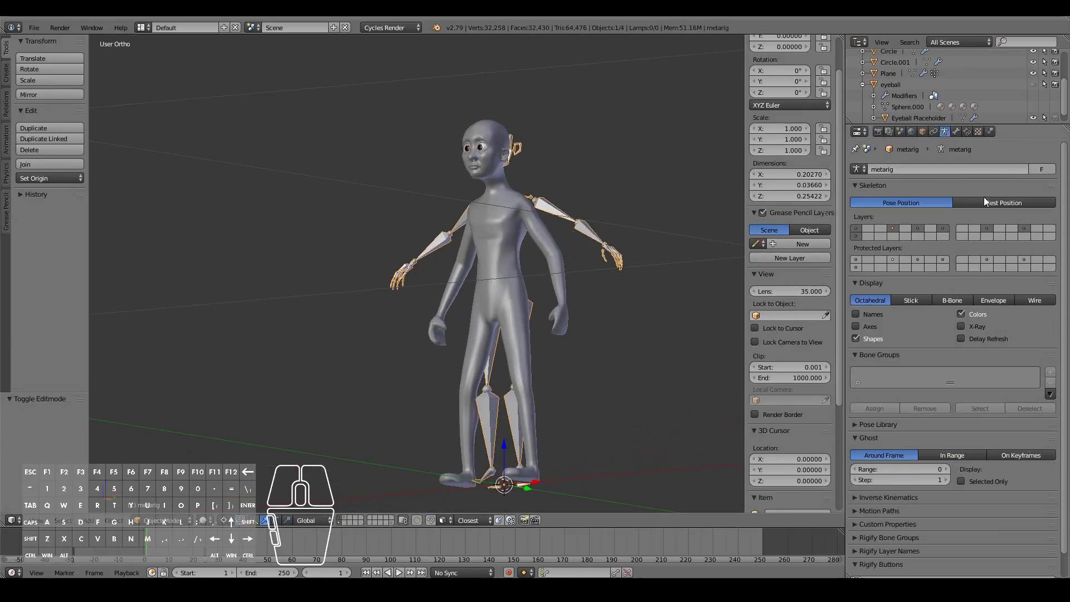
left_click(962, 327)
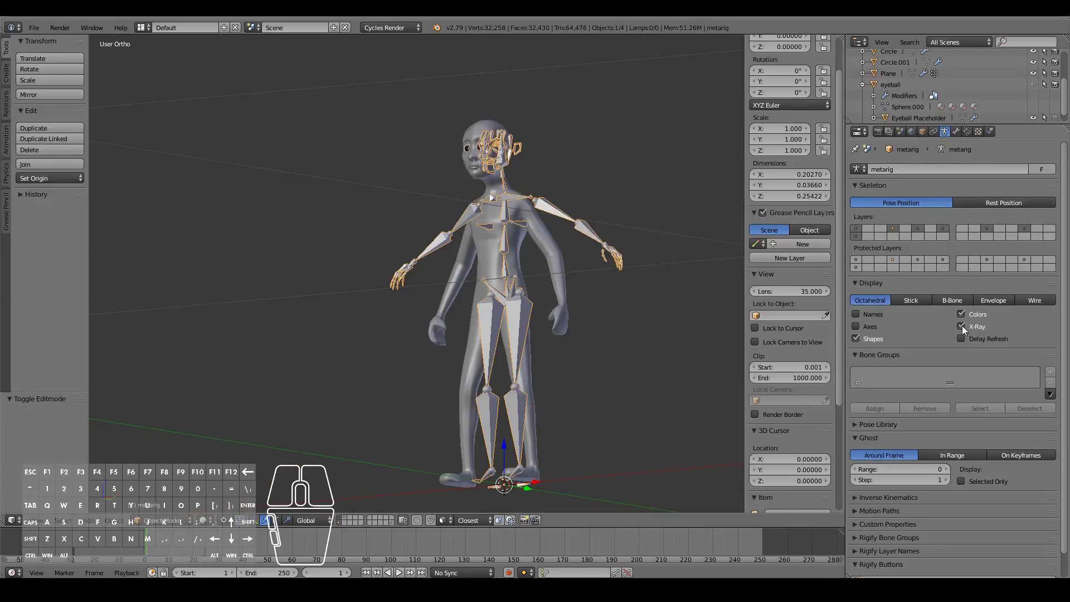
key("KP_1")
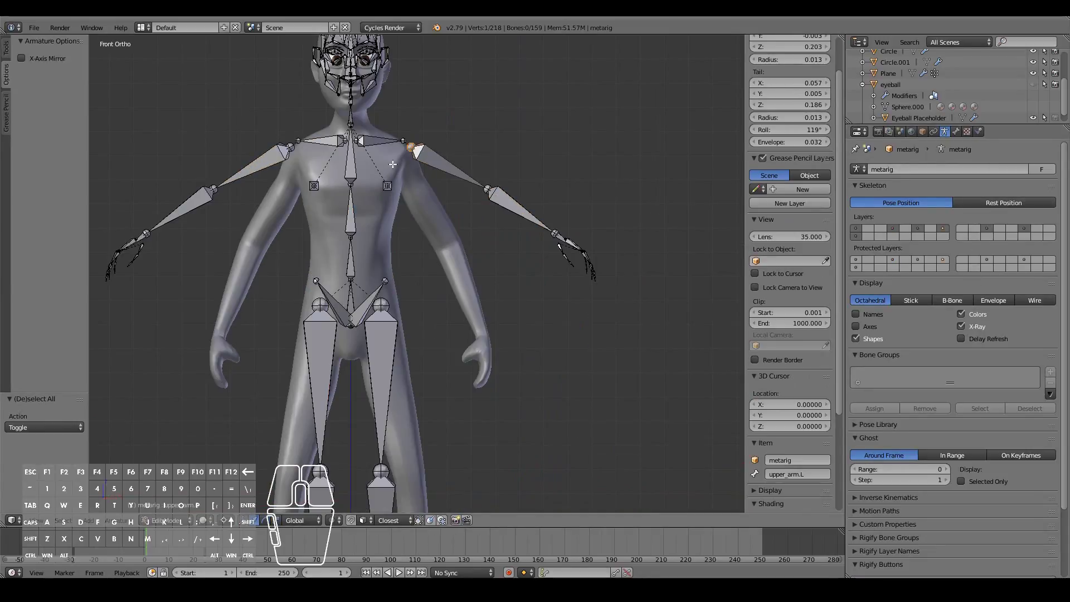
Turn on X-Axis Mirror for the armature and test it by trying to move the left upper arm's shoulder joint.
key("g")
right_click(416, 137)
left_click(22, 59)
key("g")
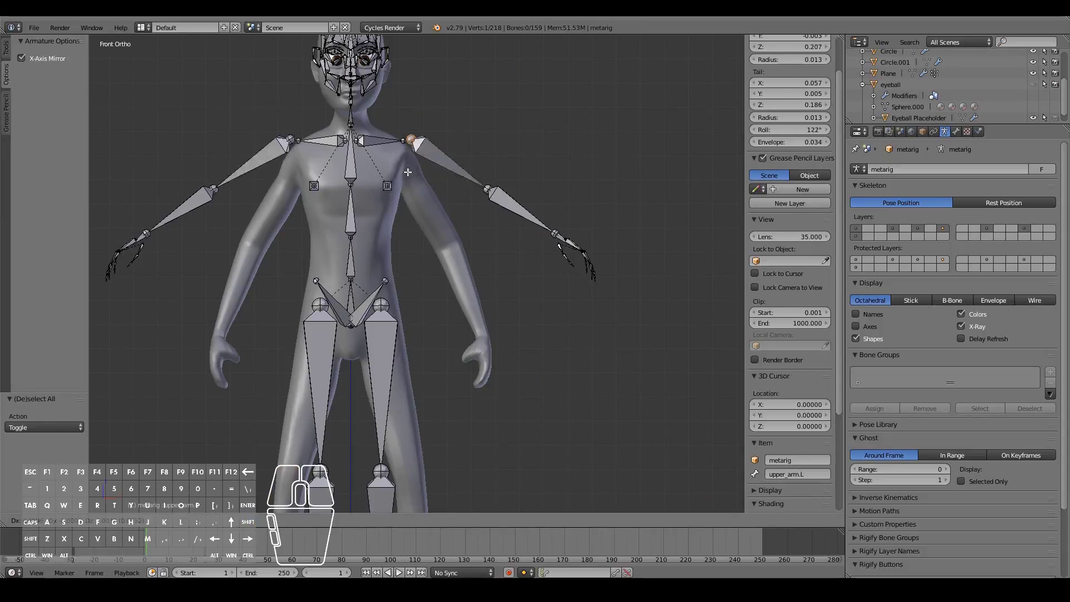
left_click(433, 128)
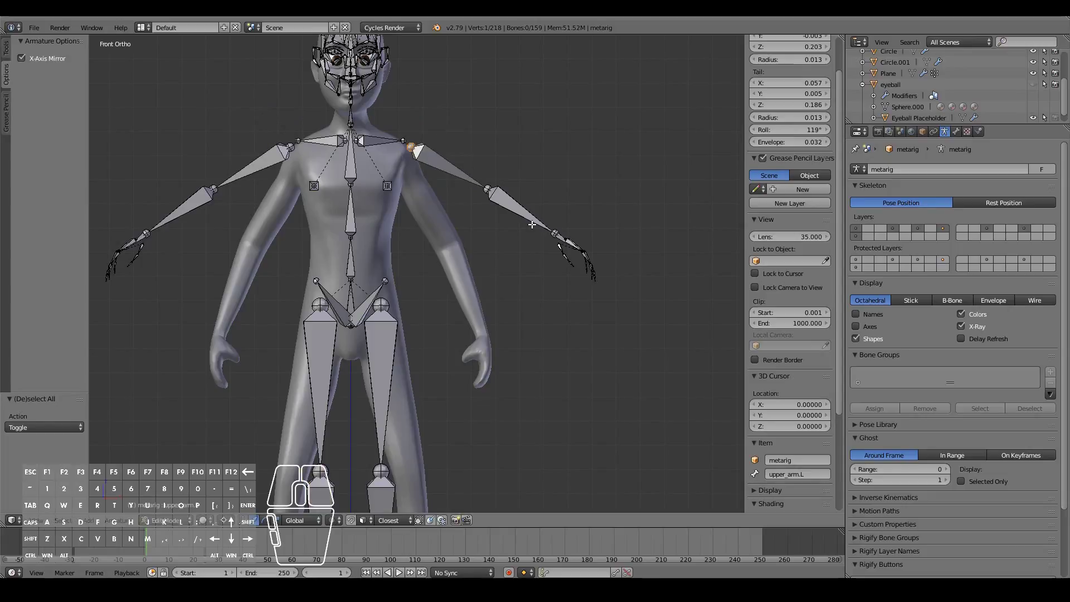
key("g")
right_click(411, 148)
Snap the 3D cursor to the shoulder joint of the left upper arm bone.
scroll(413, 148, "up", 1)
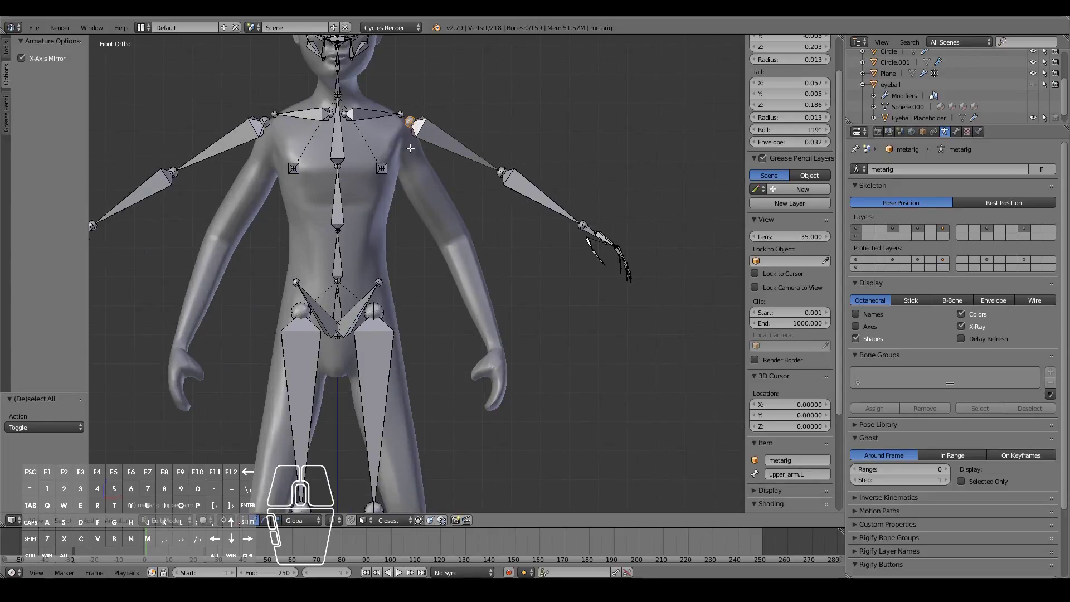
scroll(415, 150, "up", 2, "shift")
scroll(415, 149, "up", 1, "shift")
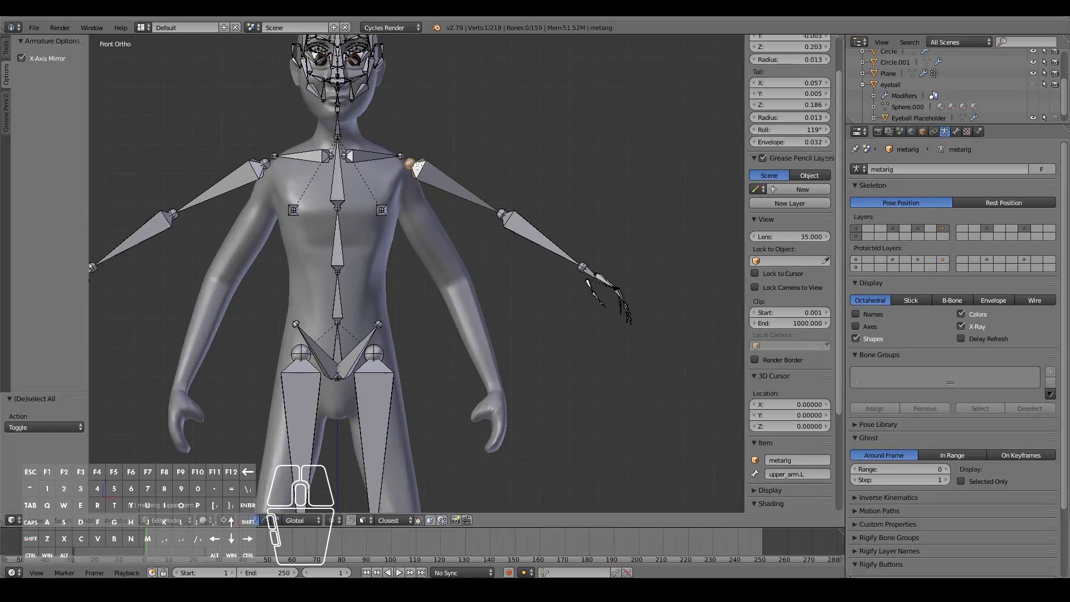
key("shift+s")
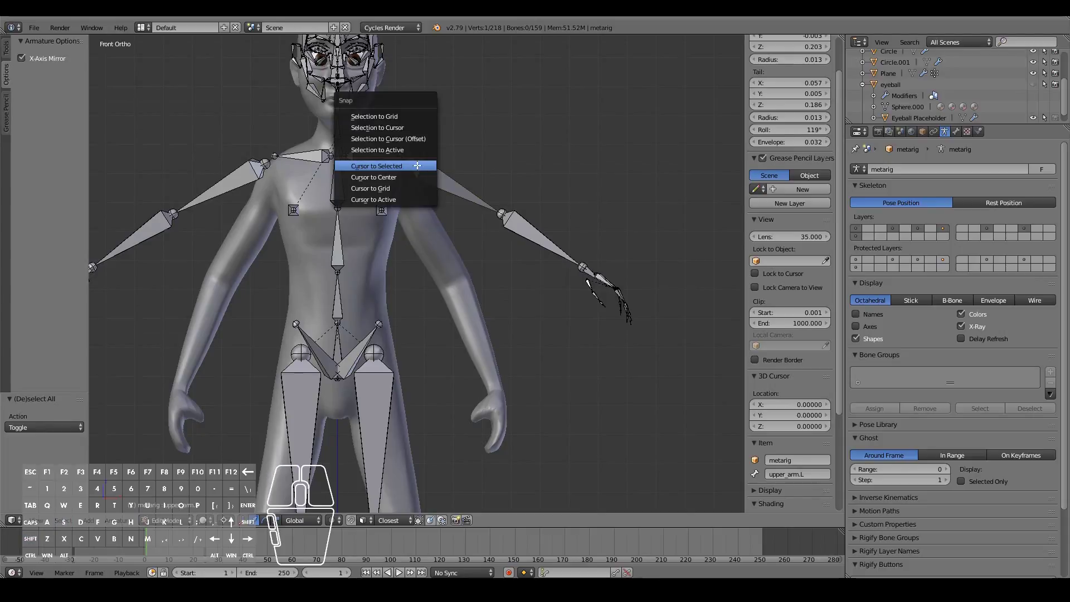
left_click(417, 165)
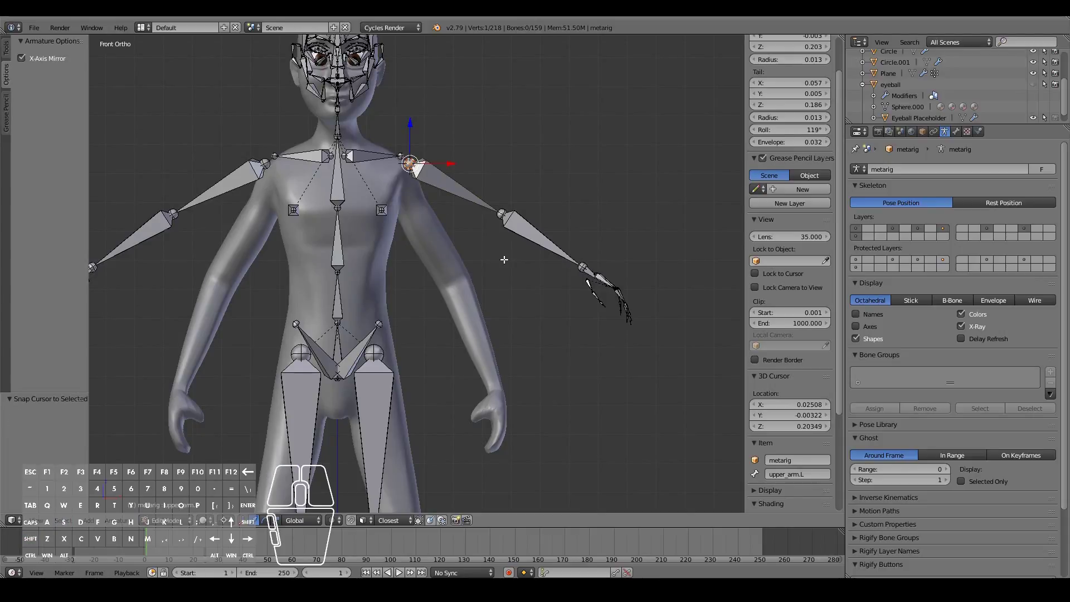
Select all left arm and hand bones and rotate them about 38.3° around the 3D cursor pivot, down into the mesh arm.
key("b")
left_click_drag(452, 165, 657, 333)
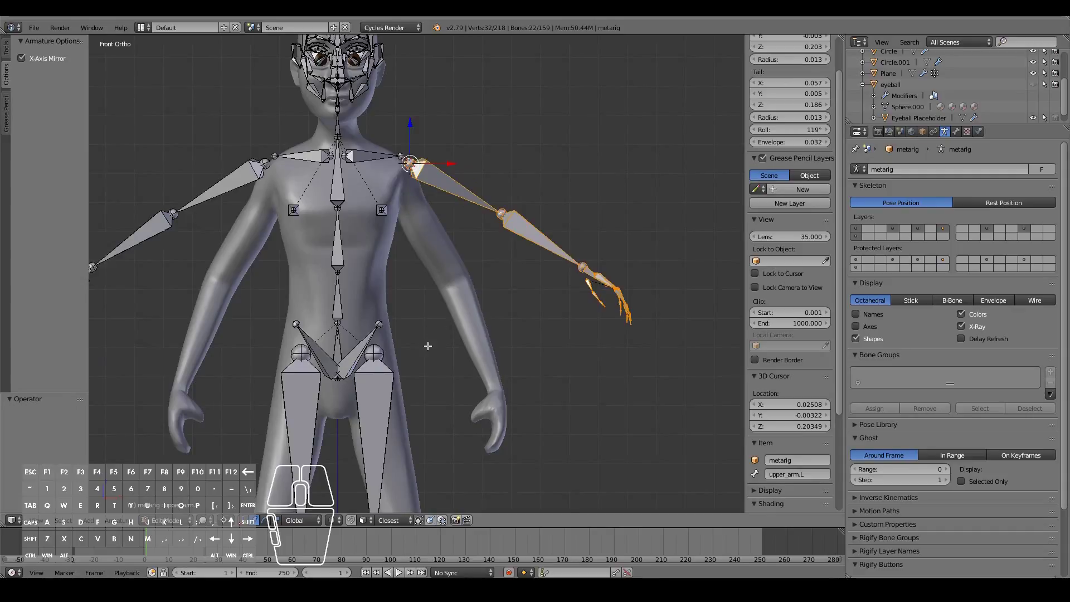
key("r")
key("Escape")
left_click(224, 520)
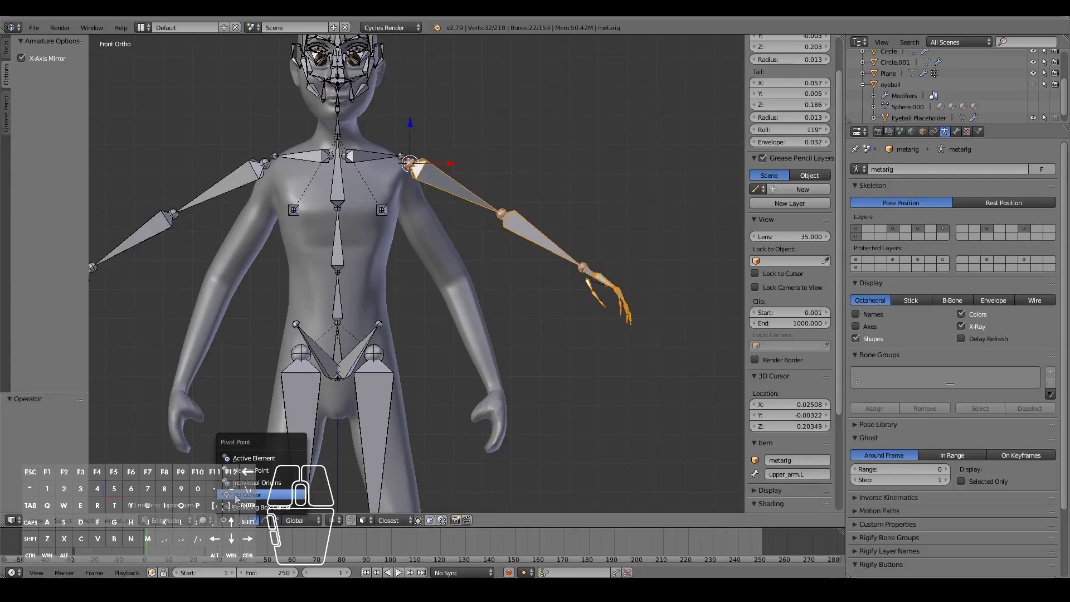
left_click(237, 494)
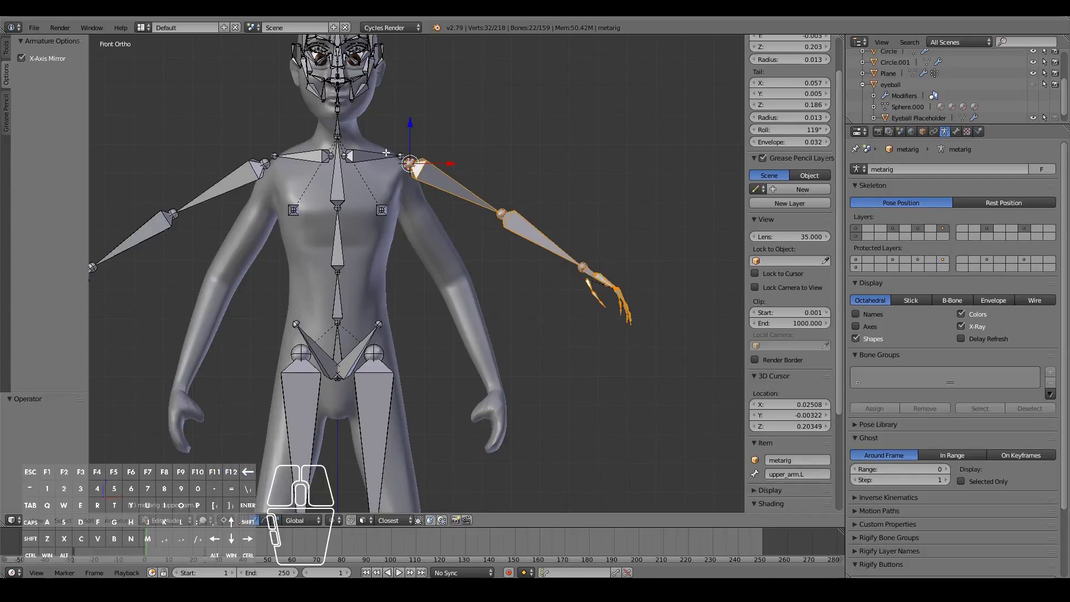
key("r")
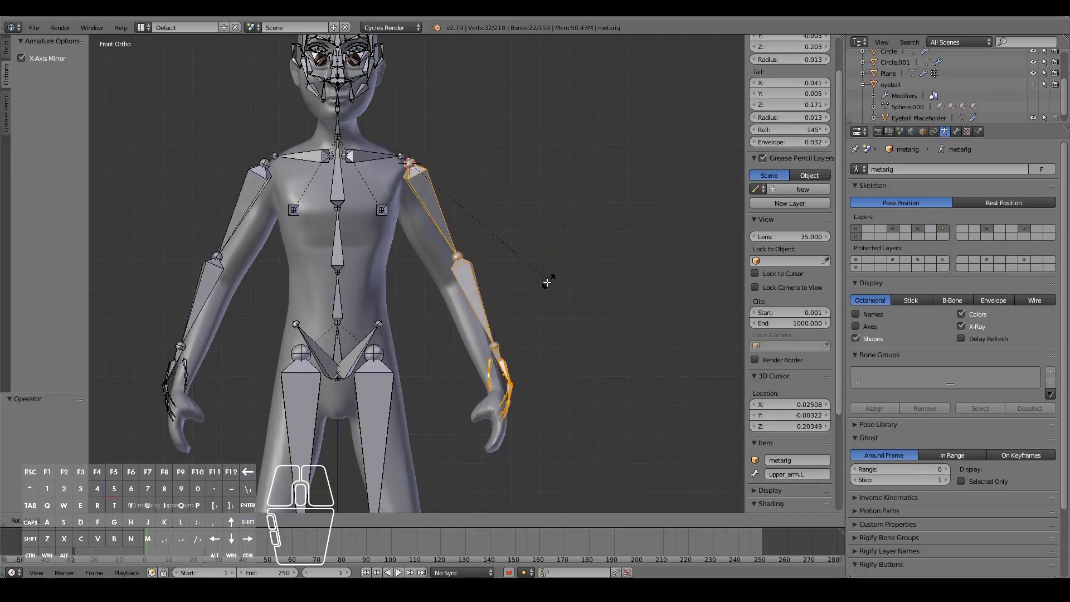
left_click(538, 288)
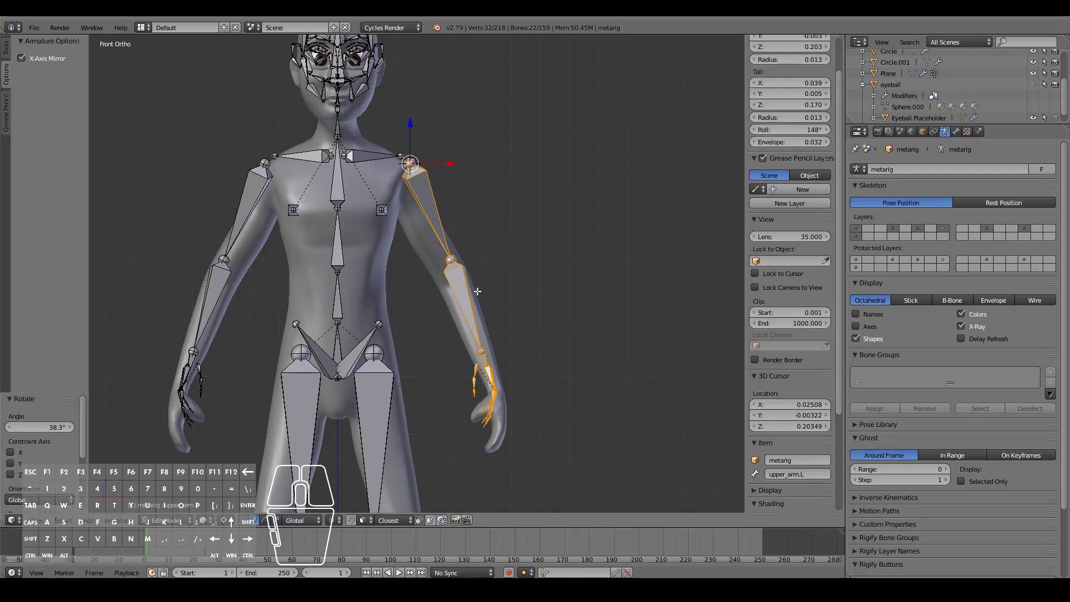
Shift the whole left arm chain down by about 0.005 in front view to fit the mesh arm.
middle_click_drag(427, 243, 358, 231)
key("KP_1")
key("g")
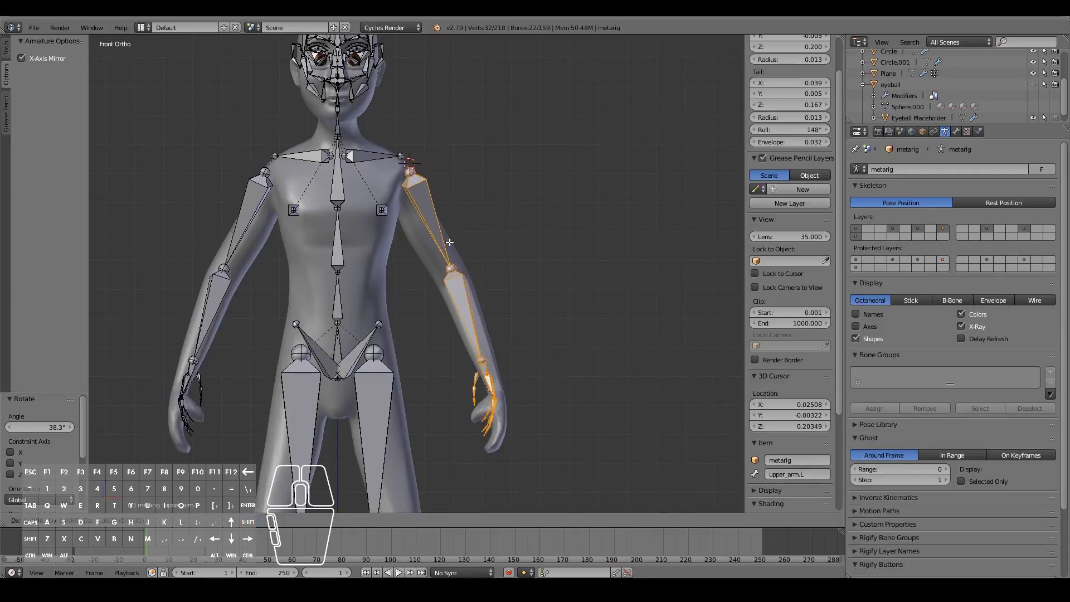
left_click(452, 248)
Move the left upper arm's shoulder joint inward by about 0.005 in total and slightly up, inside the mesh shoulder.
scroll(445, 239, "up", 3)
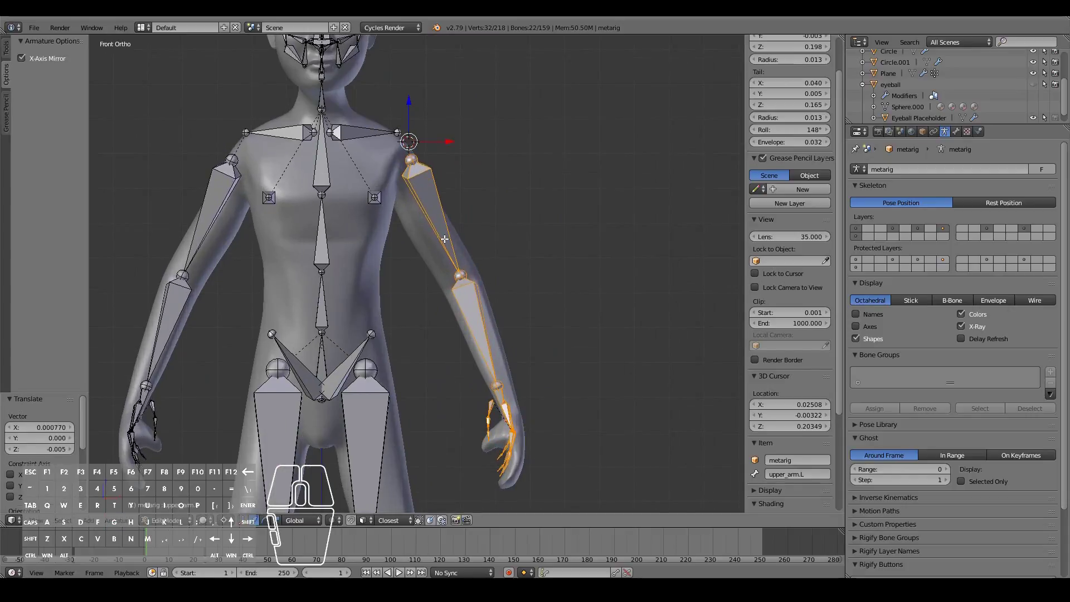
right_click(406, 108)
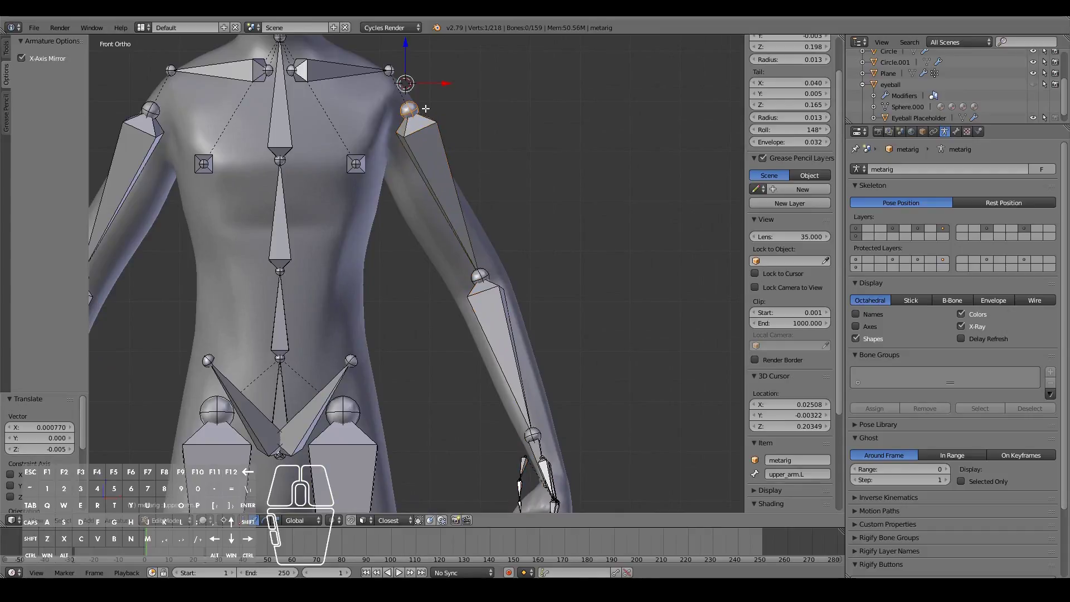
left_click(398, 98)
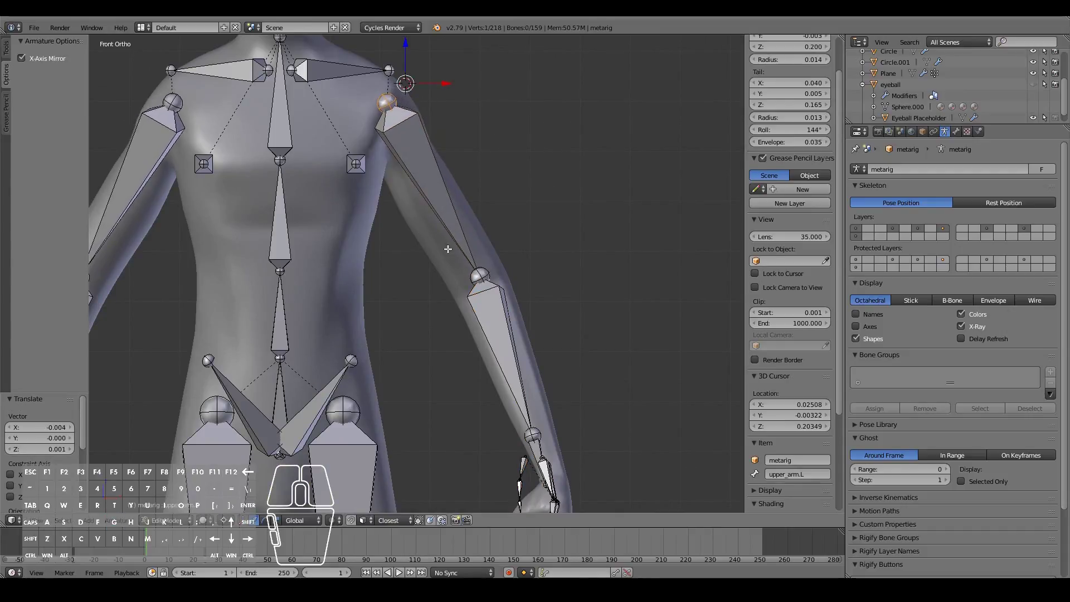
key("g")
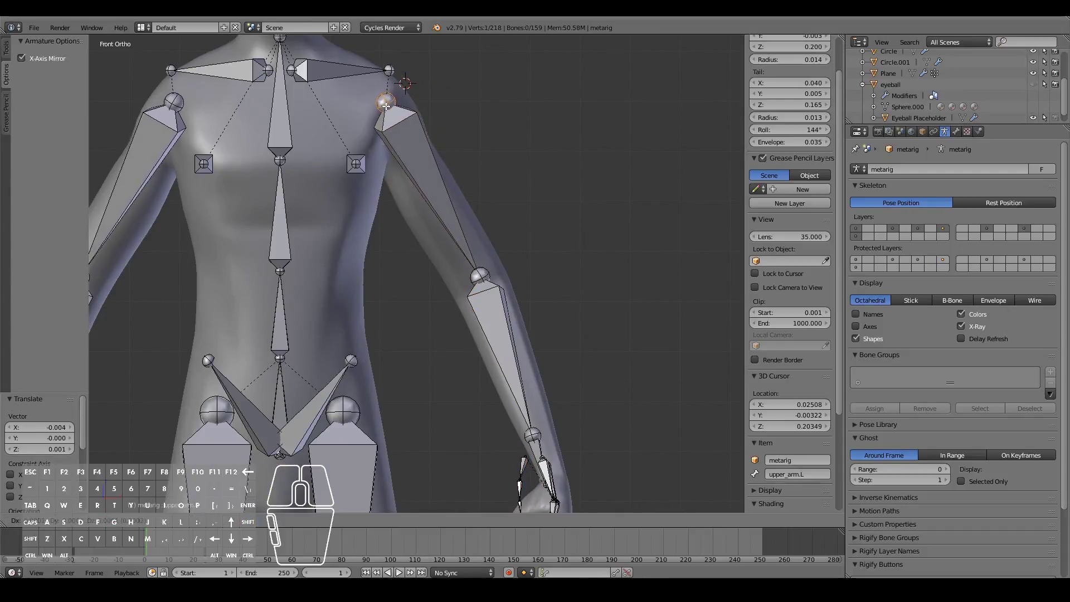
left_click(382, 104)
Move the left elbow joint down by about 0.002 and check its placement from an angled view.
right_click(477, 272)
key("g")
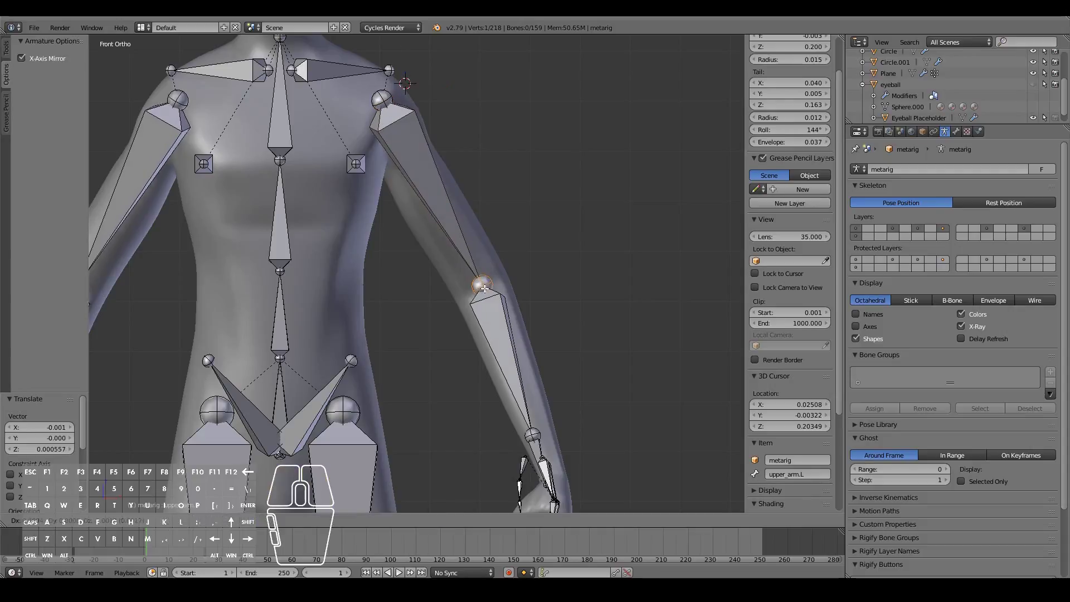
left_click(482, 288)
mouse_move(483, 291)
middle_mouse_down()
mouse_move(507, 301)
mouse_move(486, 306)
middle_mouse_up()
scroll(493, 308, "down", 2)
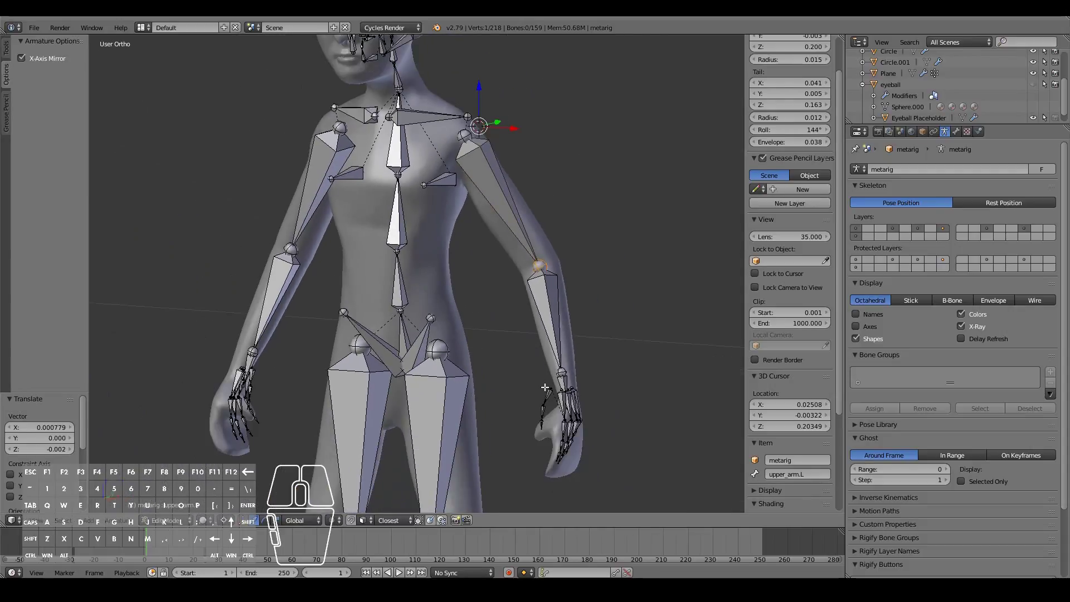
Select the left wrist and hand bones, move them down to the mesh wrist and rotate them slightly to fit.
key("KP_1")
scroll(544, 387, "up", 5)
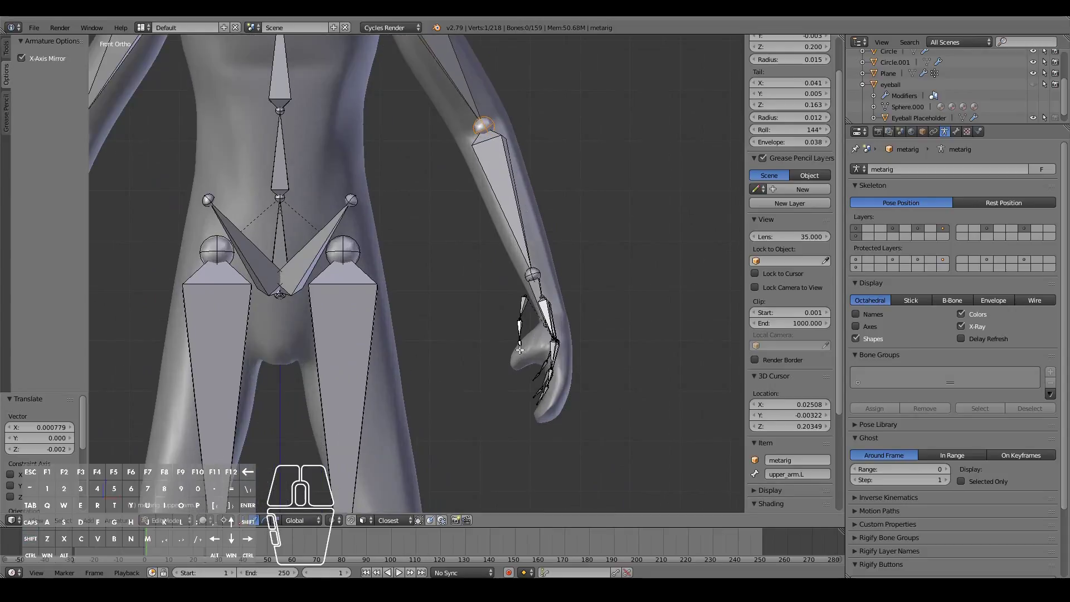
key("a")
left_click_drag(500, 258, 615, 431)
key("g")
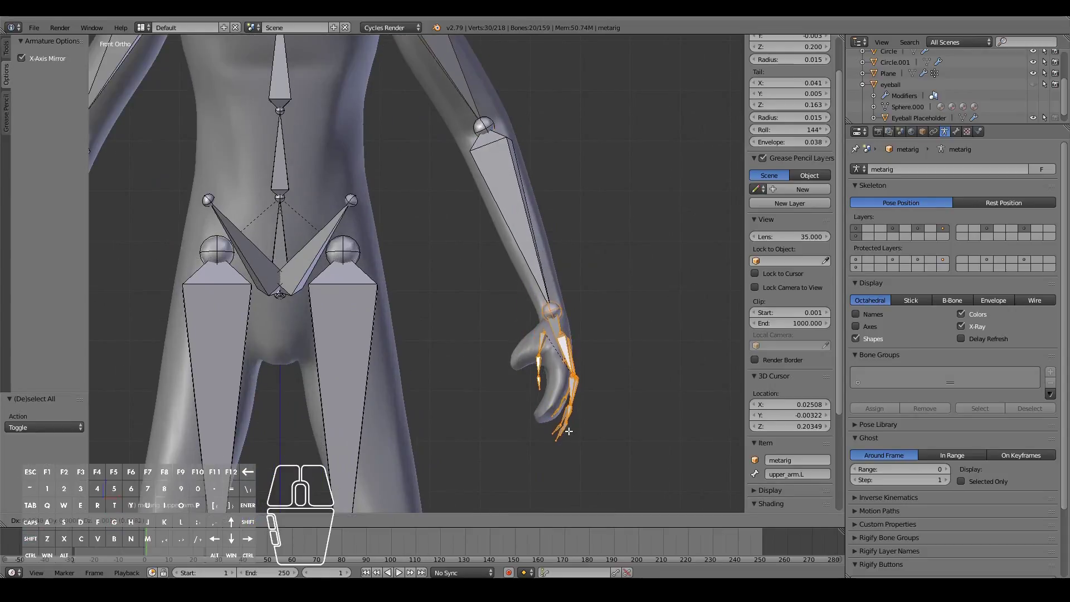
left_click(582, 426)
key("r")
left_click(591, 404)
key("r")
right_click(587, 417)
Snap the 3D cursor to the left wrist joint and rotate the hand bones about 11° around it.
right_click(548, 317)
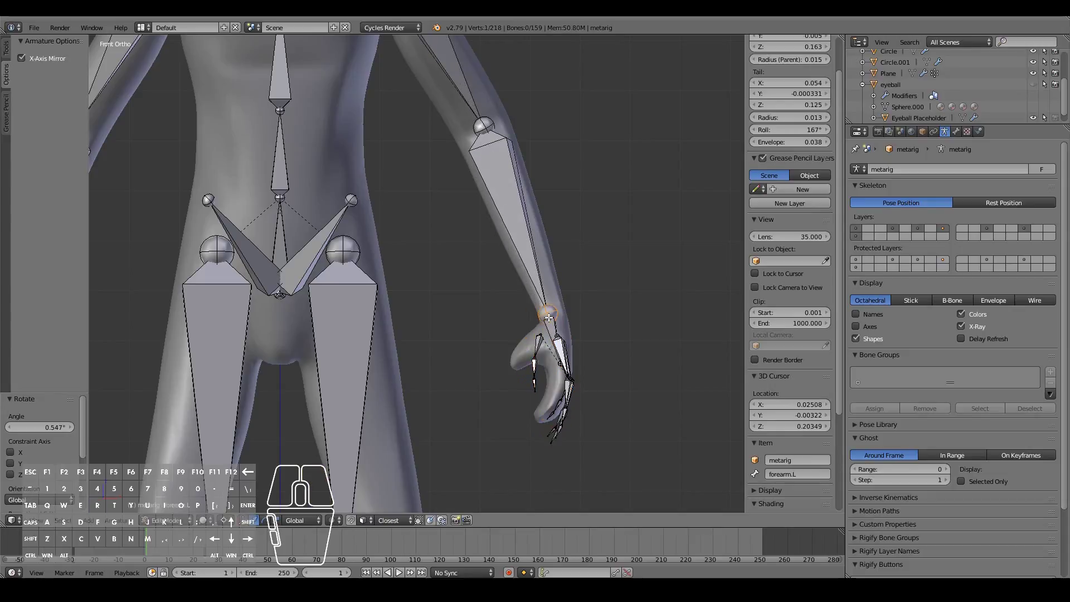
key("shift+s")
left_click(551, 317)
key("a")
key("b")
left_click_drag(496, 311, 591, 429)
key("r")
left_click(585, 449)
middle_click_drag(585, 449, 445, 449)
scroll(590, 417, "down", 1)
key("KP_1")
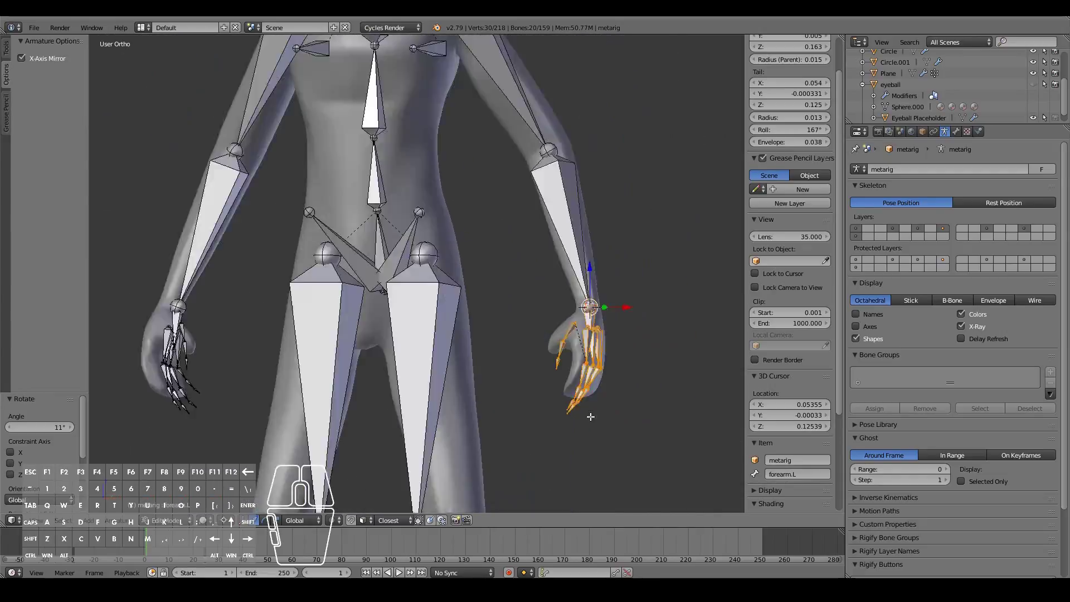
Inspect the arm bones from the side, leave armature editing and select the body mesh.
key("KP_3")
scroll(626, 224, "up", 5, "shift")
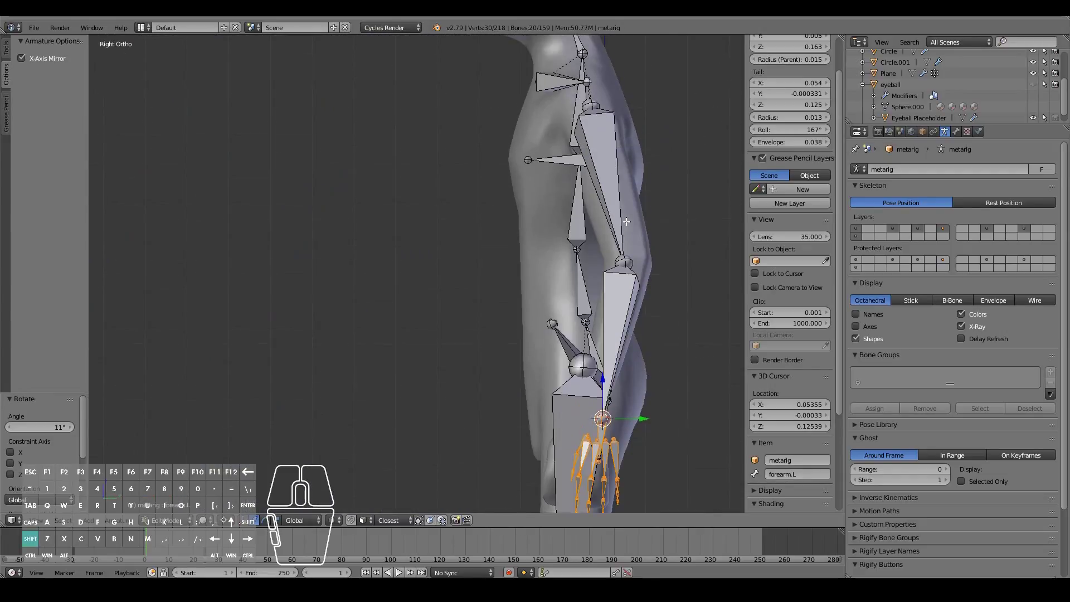
right_click(632, 300)
key("Tab")
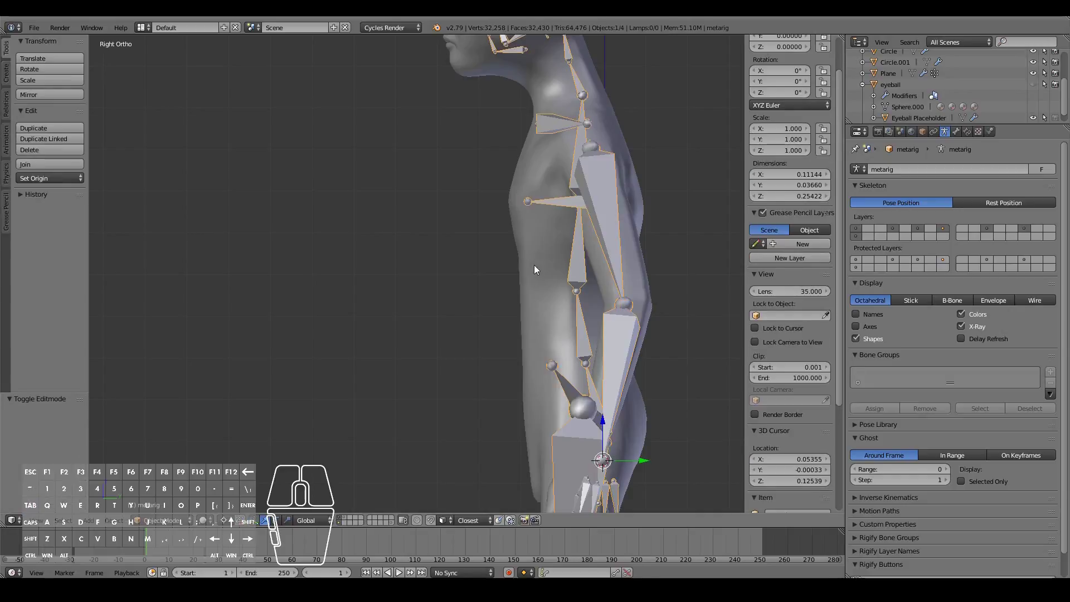
right_click(519, 269)
middle_click_drag(562, 285, 658, 302)
scroll(461, 195, "down", 5)
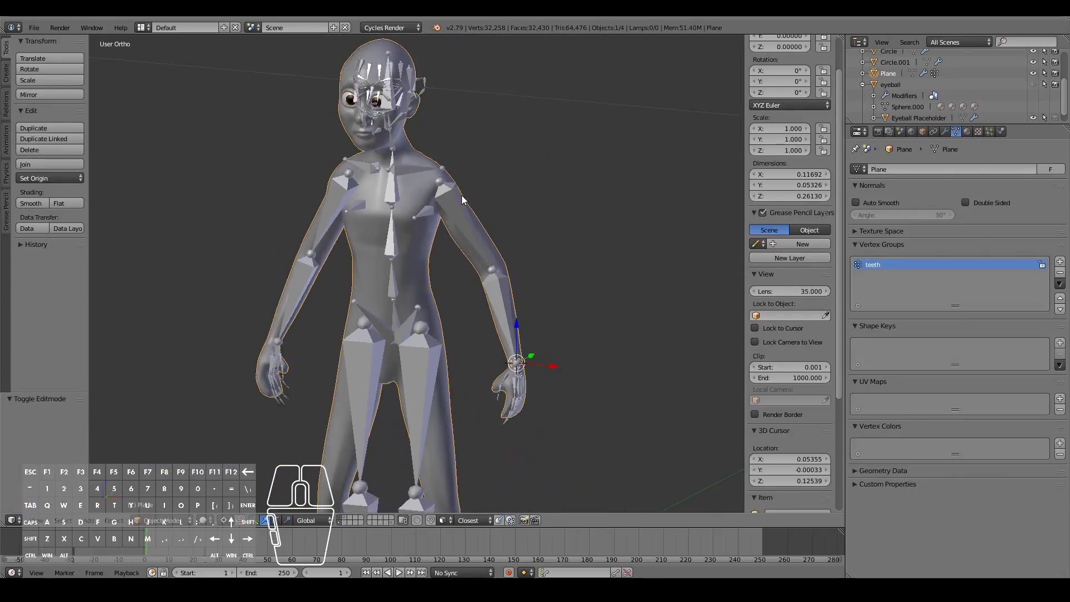
Select the edge loop around the body mesh's left elbow and snap the 3D cursor to its centre.
scroll(543, 216, "up", 5)
key("Tab")
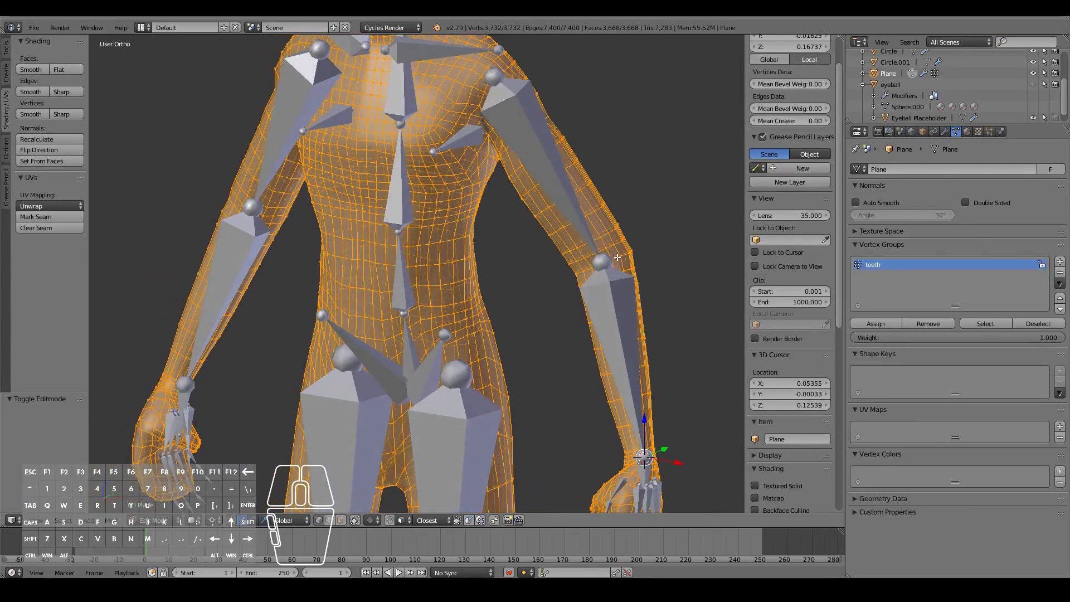
right_click(617, 256, "alt")
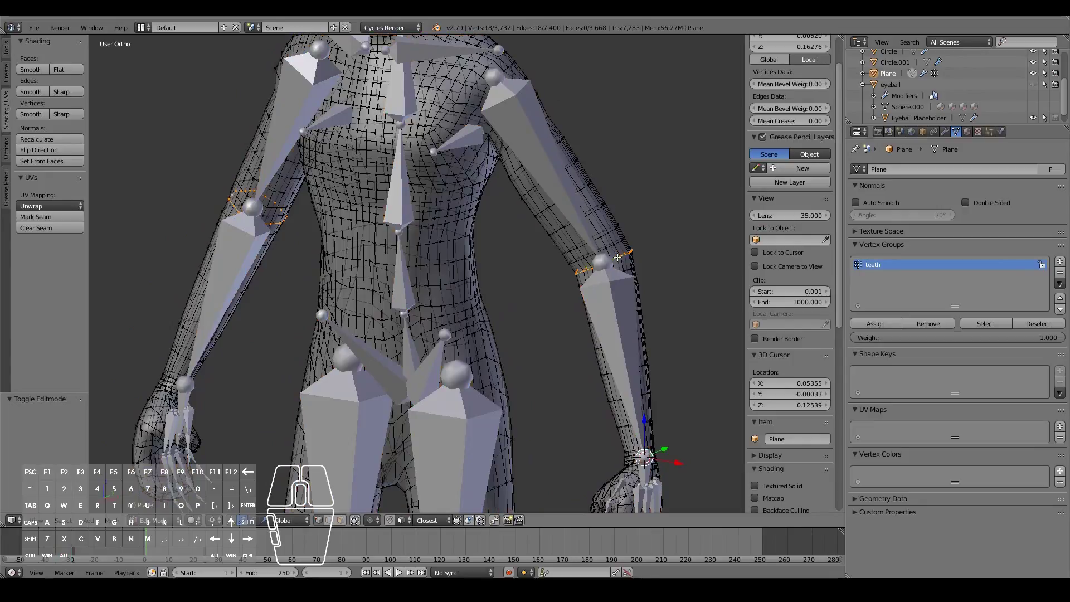
key("shift+s")
left_click(617, 256)
middle_click_drag(619, 260, 673, 279)
key("KP_Decimal")
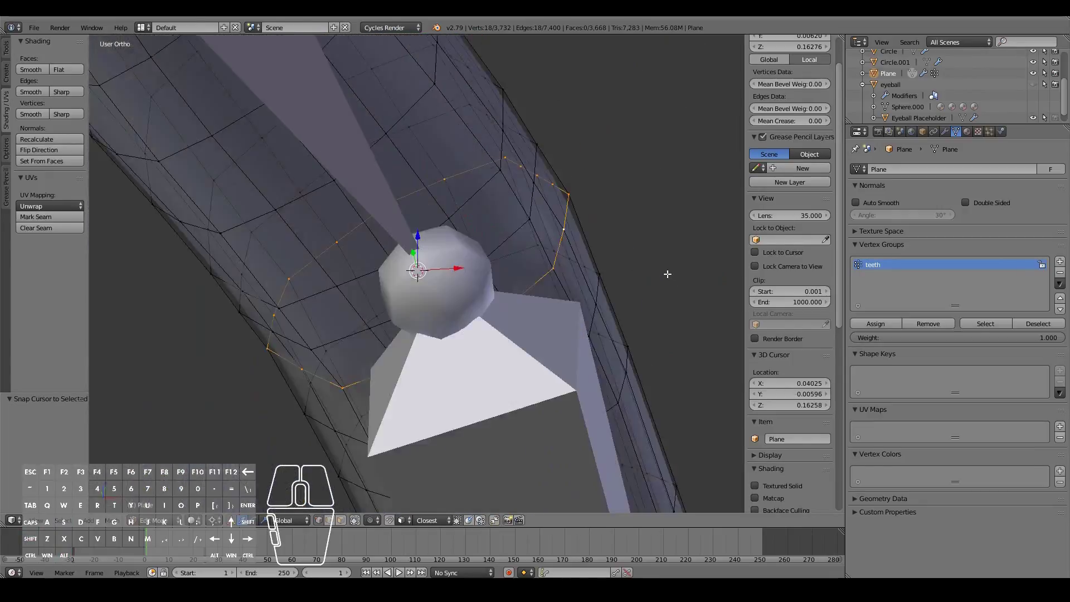
middle_click_drag(478, 229, 373, 257)
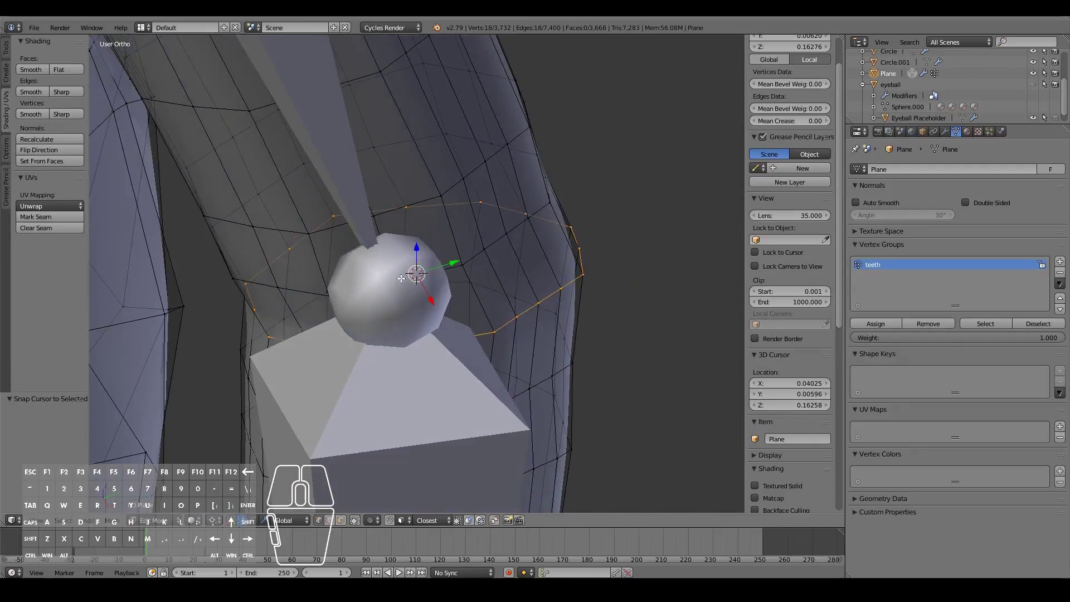
Return to editing the metarig and snap the left elbow joint to the 3D cursor.
key("Tab")
scroll(453, 308, "down", 3)
right_click(392, 319)
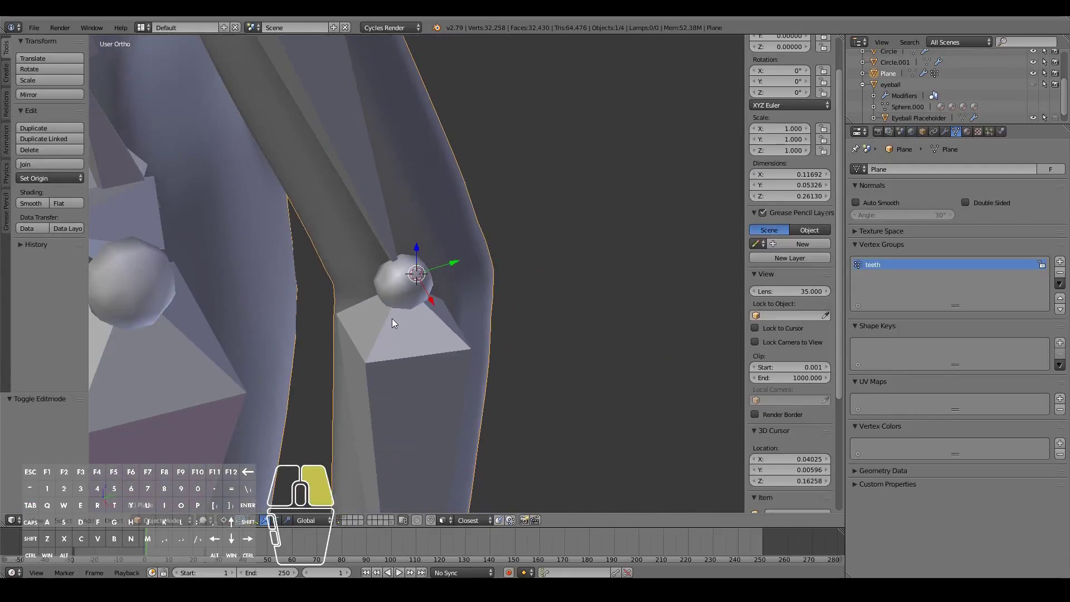
key("Tab")
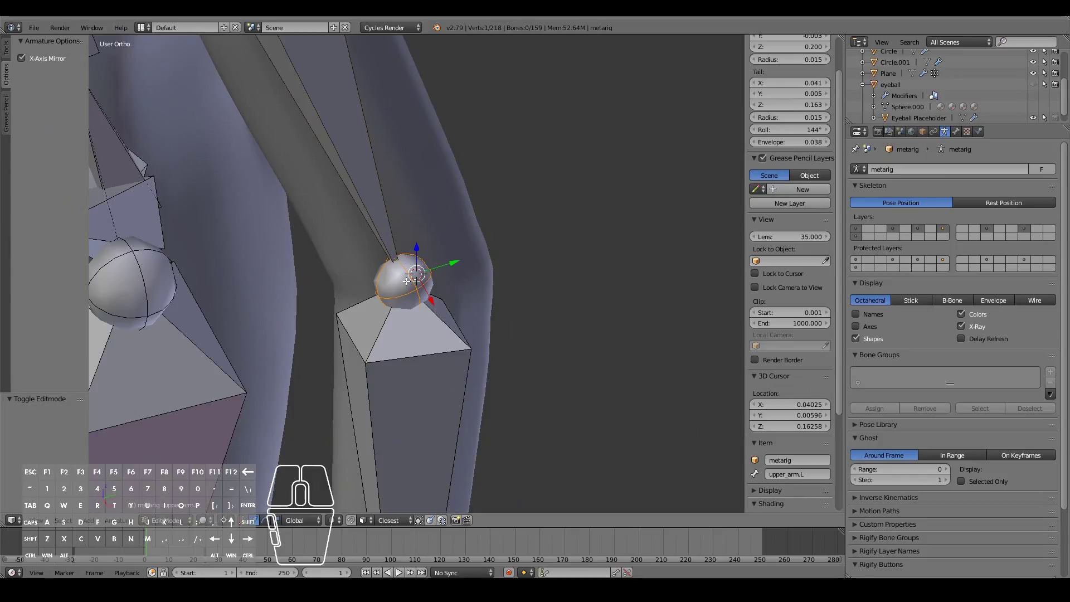
key("shift+s")
left_click(370, 241)
Examine how the arm bones sit inside the mesh from several angles and from the front.
scroll(429, 269, "down", 4)
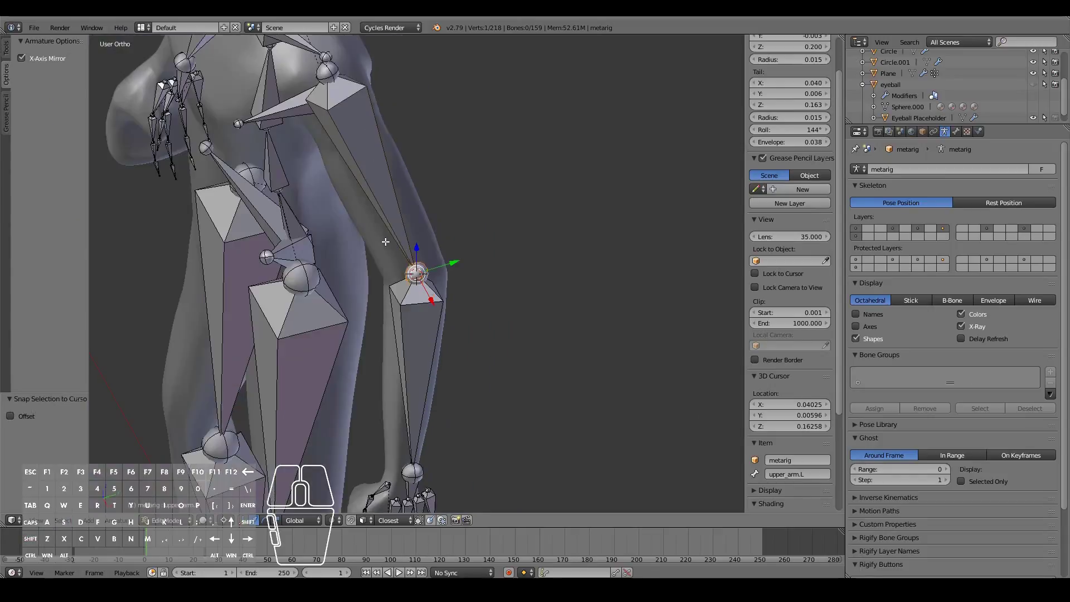
scroll(430, 269, "up", 2)
mouse_move(430, 268)
middle_mouse_down()
mouse_move(476, 246)
mouse_move(475, 210)
mouse_move(346, 228)
mouse_move(475, 270)
mouse_move(417, 266)
middle_mouse_up()
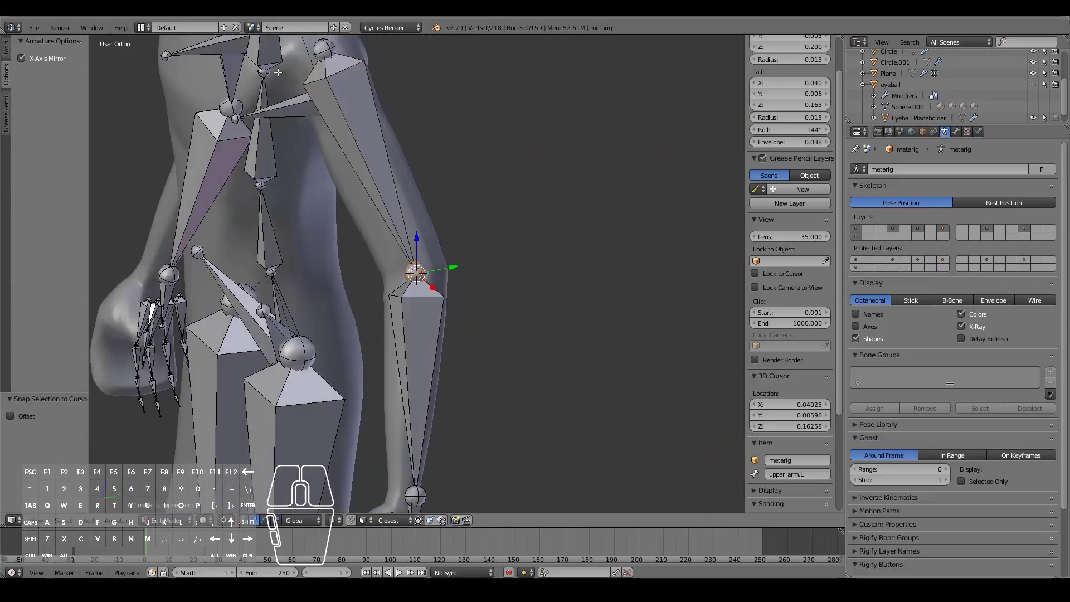
middle_click_drag(282, 182, 378, 172)
scroll(389, 174, "down", 4)
scroll(389, 174, "down", 4, "shift")
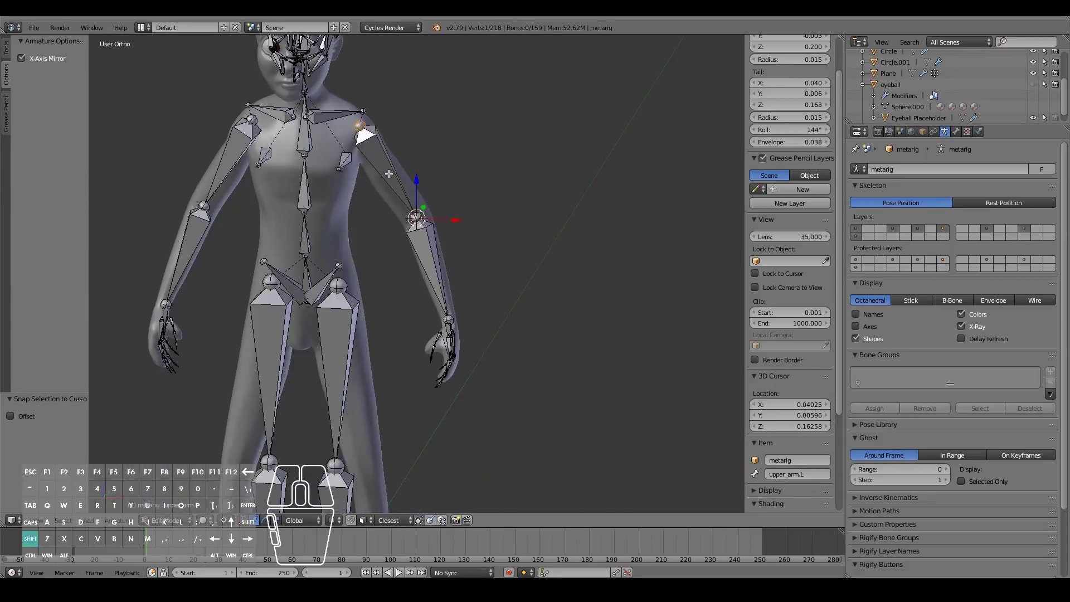
key("KP_1")
scroll(390, 178, "down", 3, "shift")
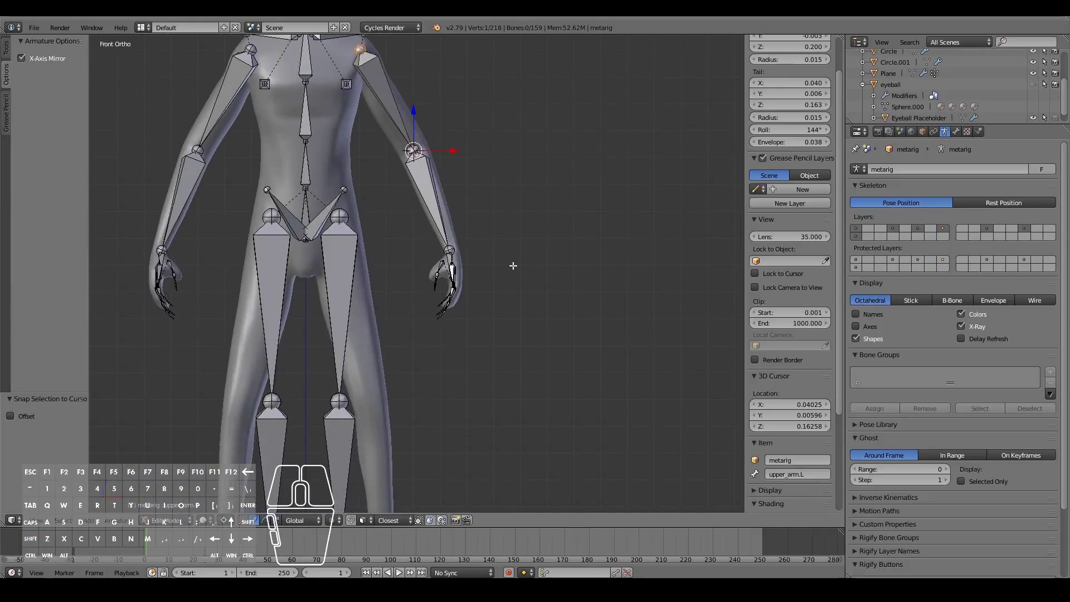
Select the edge loop around the body mesh's left wrist and snap the 3D cursor to its centre.
scroll(512, 265, "up", 5)
middle_click_drag(554, 239, 452, 232)
key("Tab")
right_click(453, 231)
key("Tab")
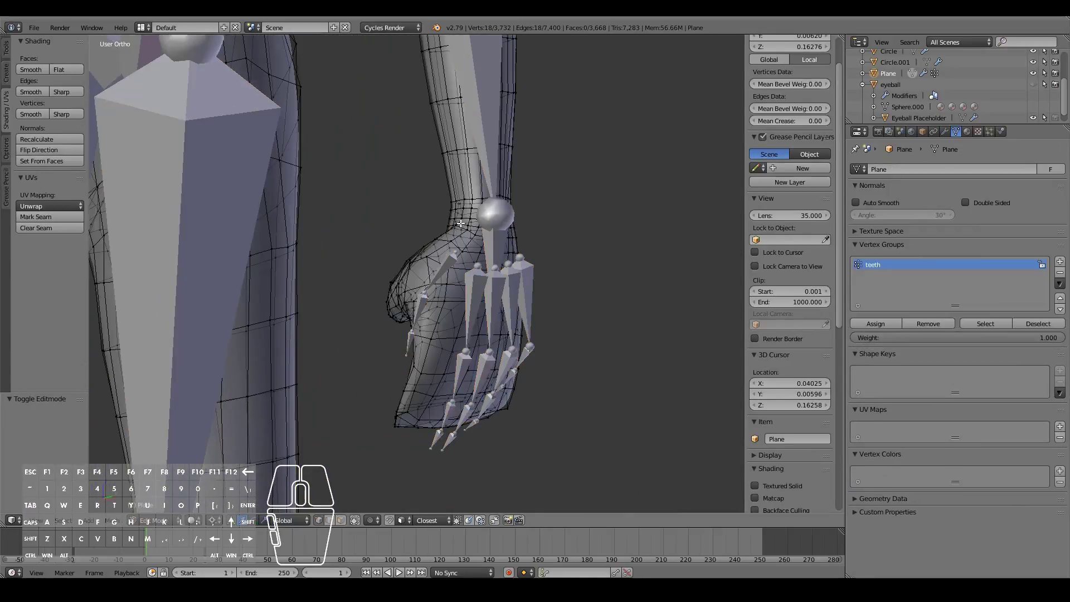
middle_click_drag(465, 219, 472, 253)
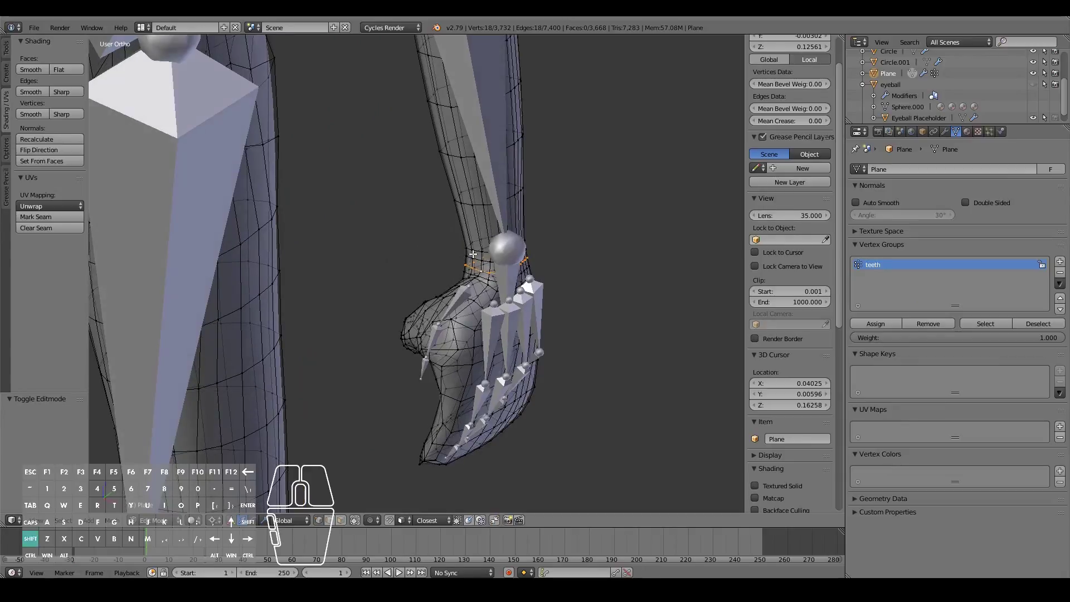
key("shift+s")
left_click(457, 293)
mouse_move(456, 292)
middle_mouse_down()
mouse_move(488, 291)
mouse_move(475, 291)
middle_mouse_up()
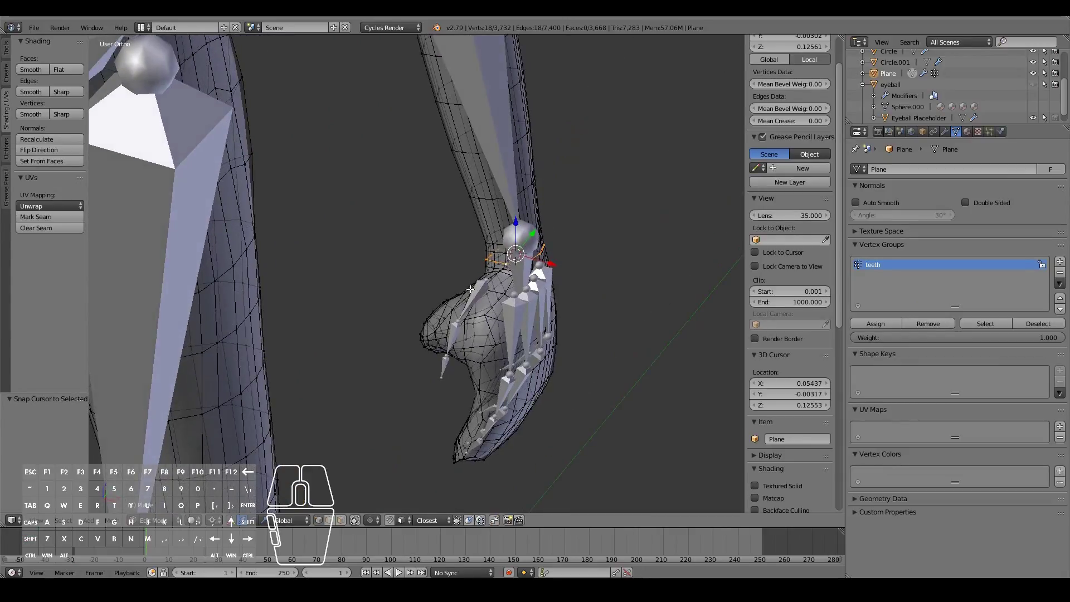
Return to editing the metarig and snap the left wrist joint to the 3D cursor.
key("Tab")
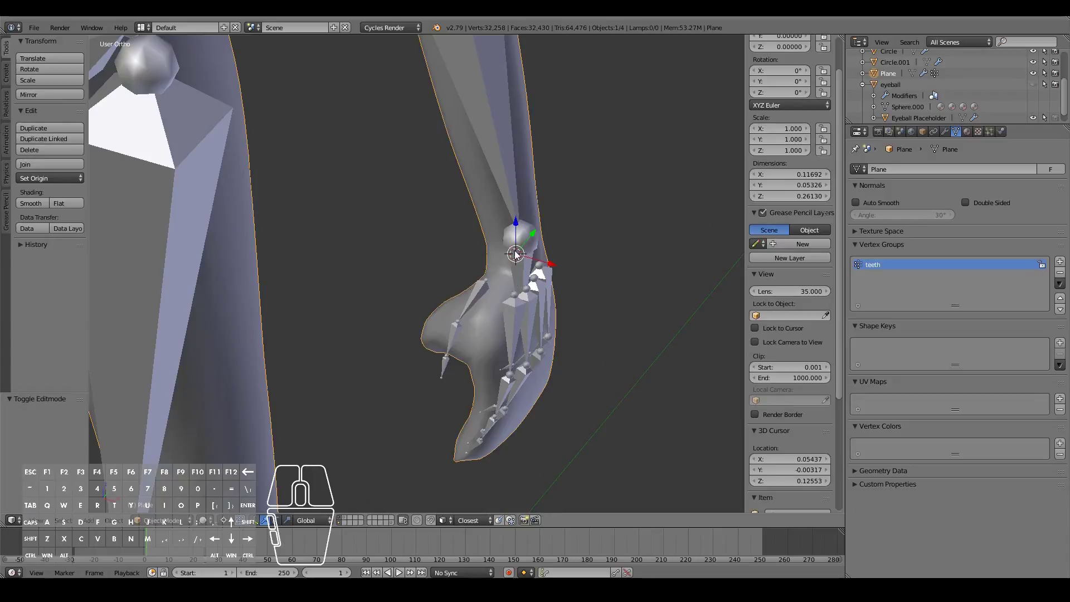
right_click(518, 245)
key("Tab")
right_click(529, 235)
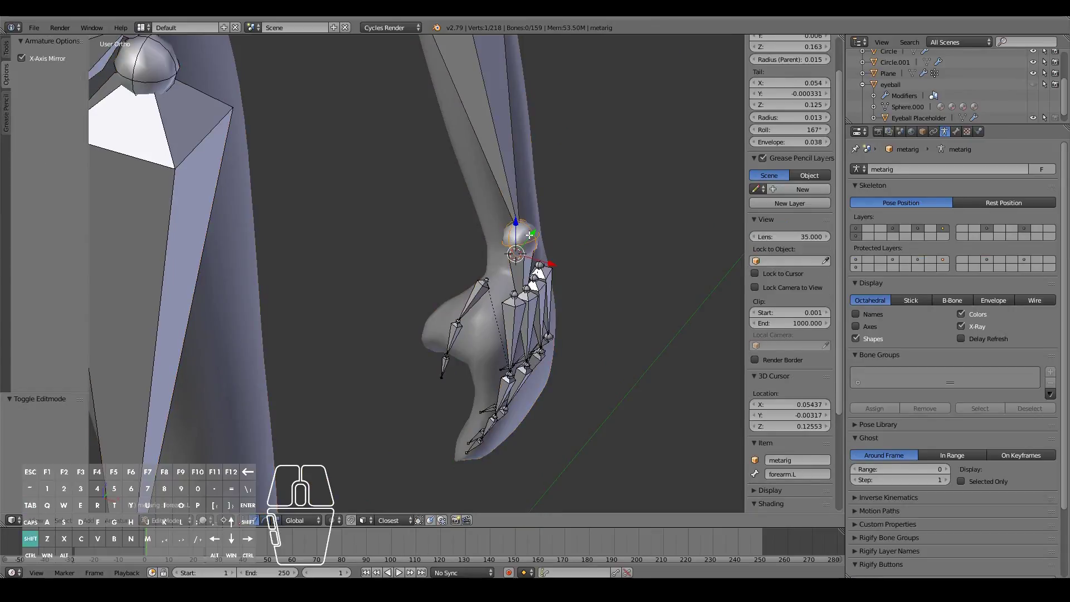
key("shift+s")
left_click(509, 195)
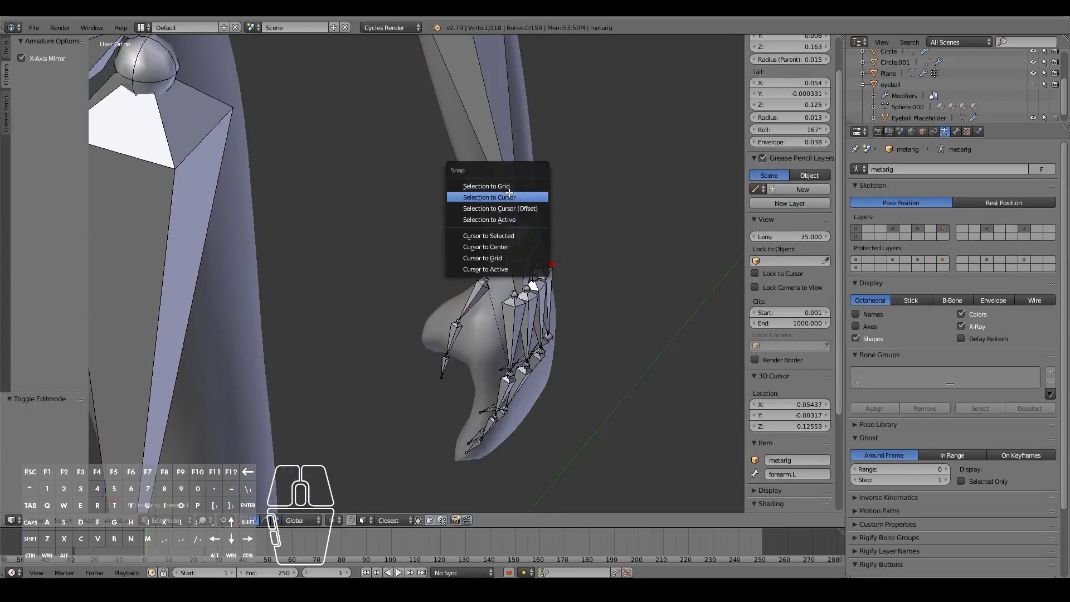
middle_click_drag(500, 283, 390, 265)
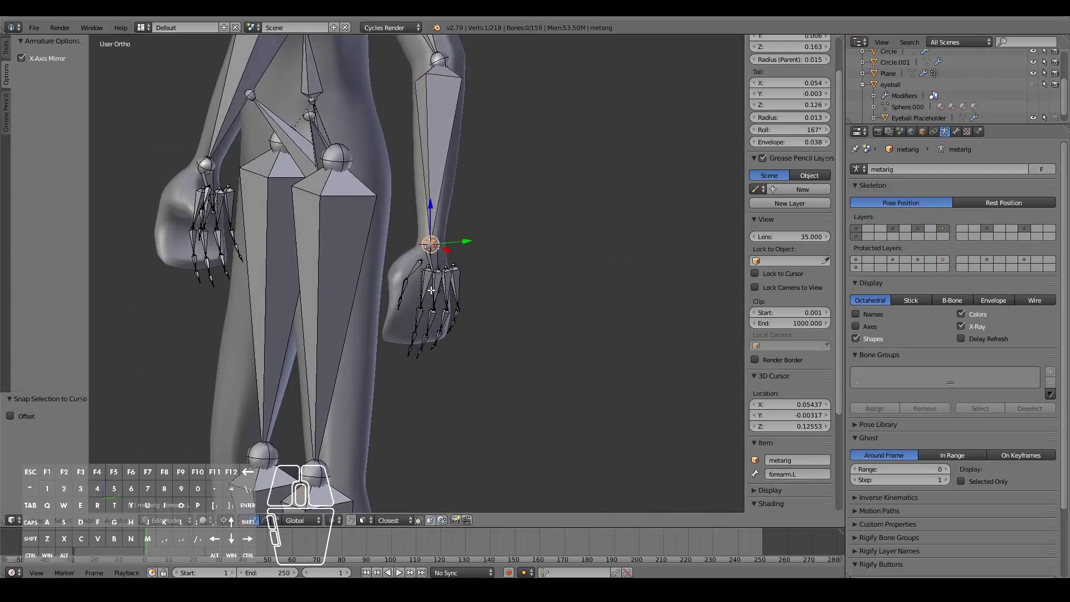
Select all the left hand's palm, finger and thumb bones and move them inside the hand mesh.
key("a")
key("b")
left_click_drag(386, 266, 490, 369)
key("g")
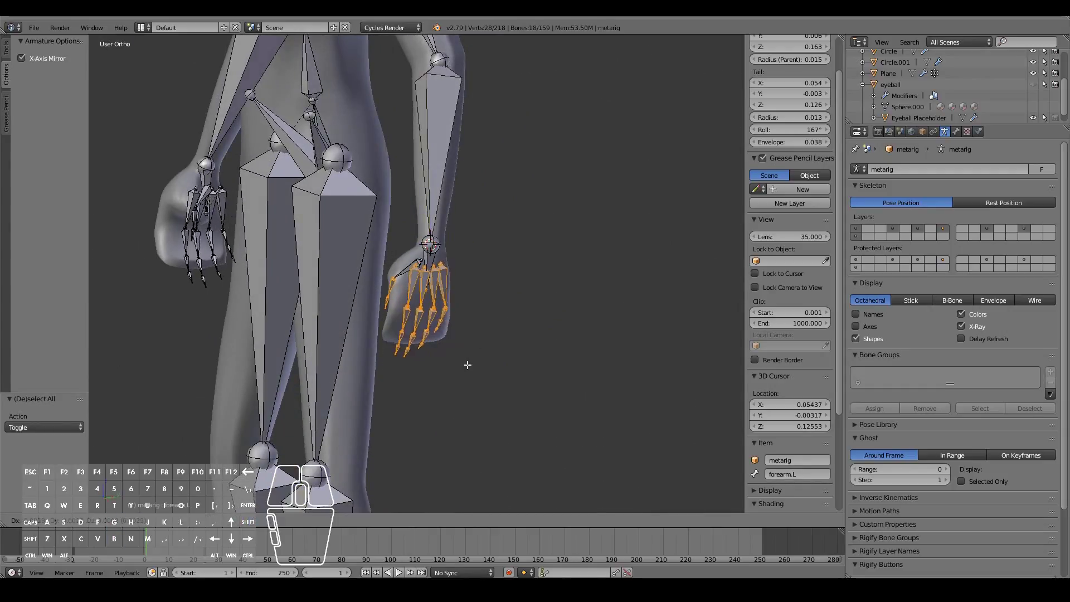
right_click(466, 363)
key("g")
key("g")
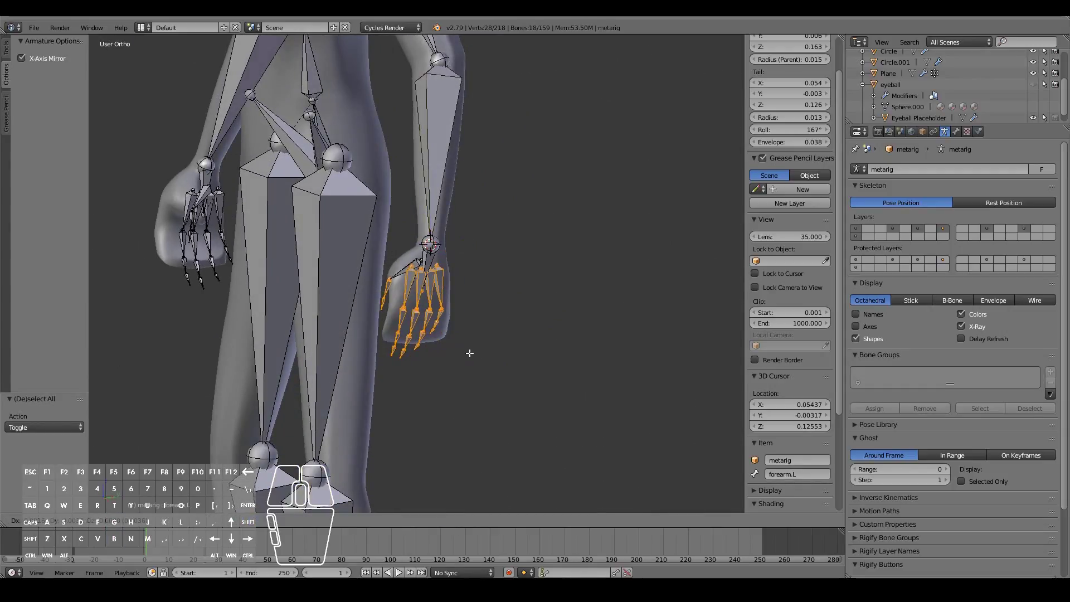
left_click(454, 351)
middle_click_drag(445, 349, 379, 336)
key("g")
left_click(478, 360)
Delete the left index, ring and little finger chains with their palm bones, keeping the middle finger and thumb.
key("a")
key("l")
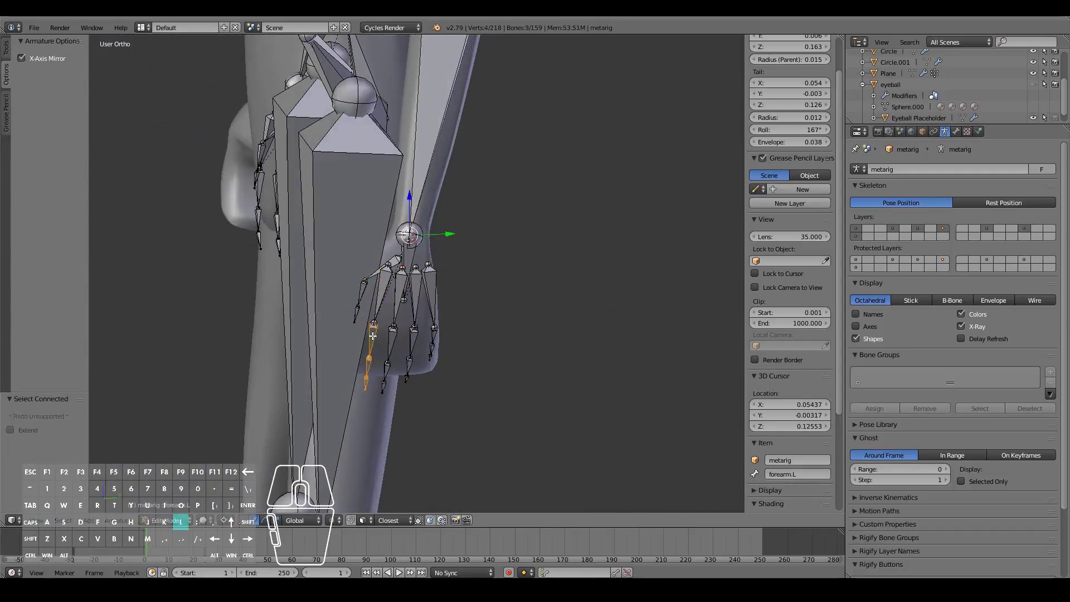
middle_click_drag(389, 344, 409, 354)
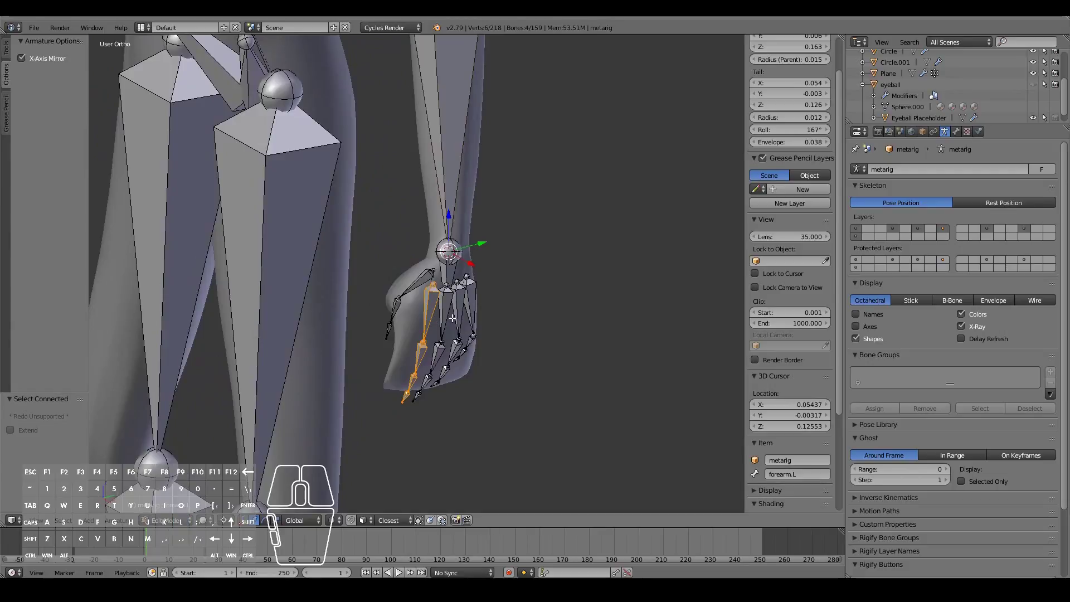
key("l")
key("l")
key("x")
left_click(432, 350)
middle_click_drag(432, 350, 458, 338)
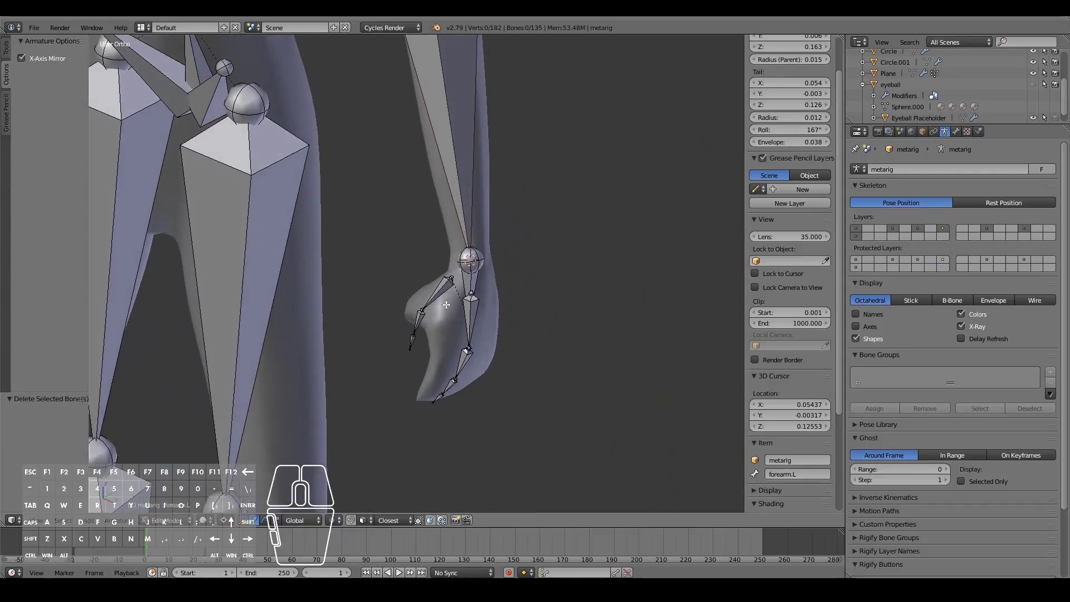
Rotate the left thumb chain -105° about the Z axis and move it over to the hand mesh.
middle_click_drag(413, 344, 528, 351)
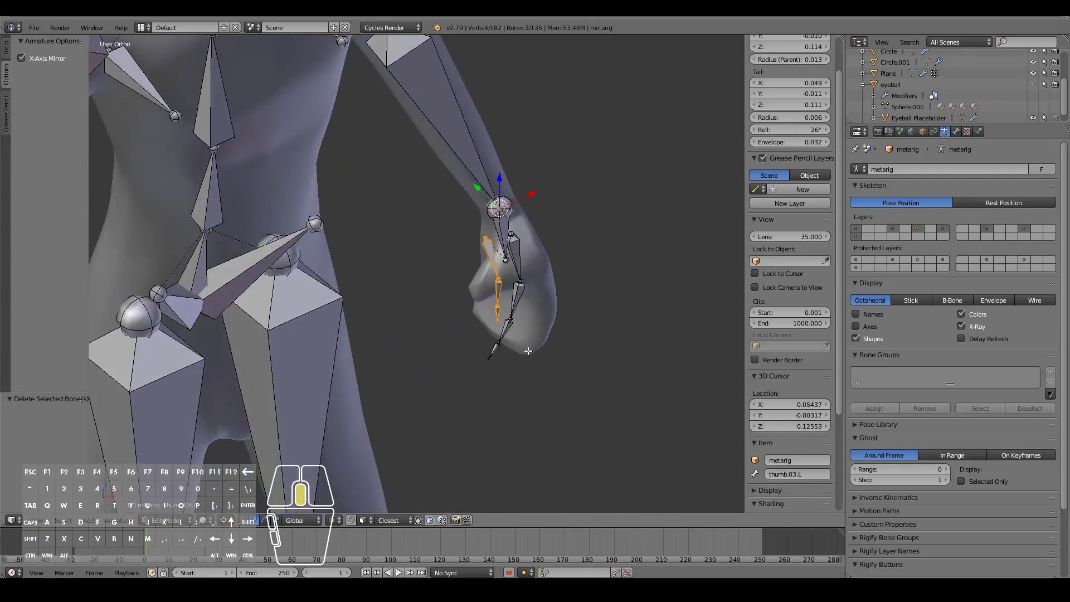
key("r")
right_click(458, 306)
middle_click_drag(457, 305, 558, 309)
key("r")
key("z")
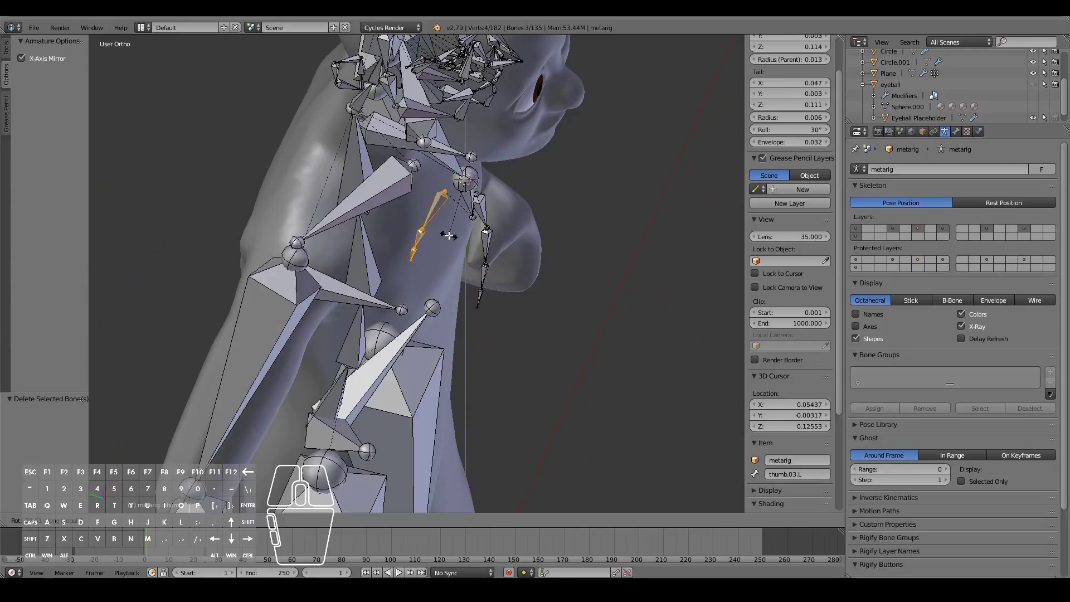
left_click(437, 234)
key("g")
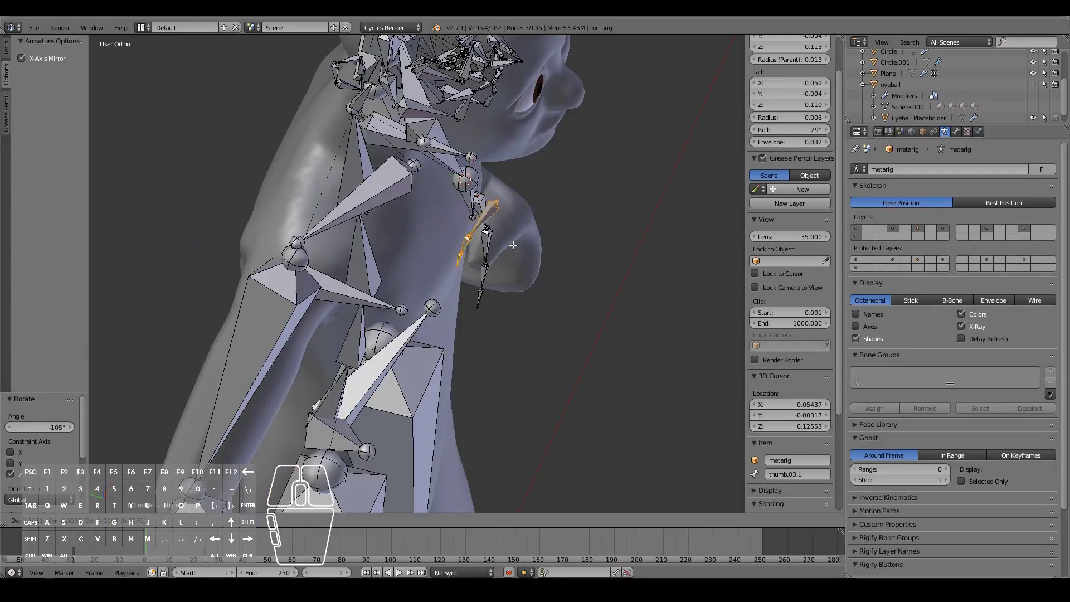
left_click(517, 249)
Reposition the left thumb chain in the hand, rotating it a further 32.9° about the Z axis.
middle_click_drag(517, 249, 339, 223)
key("g")
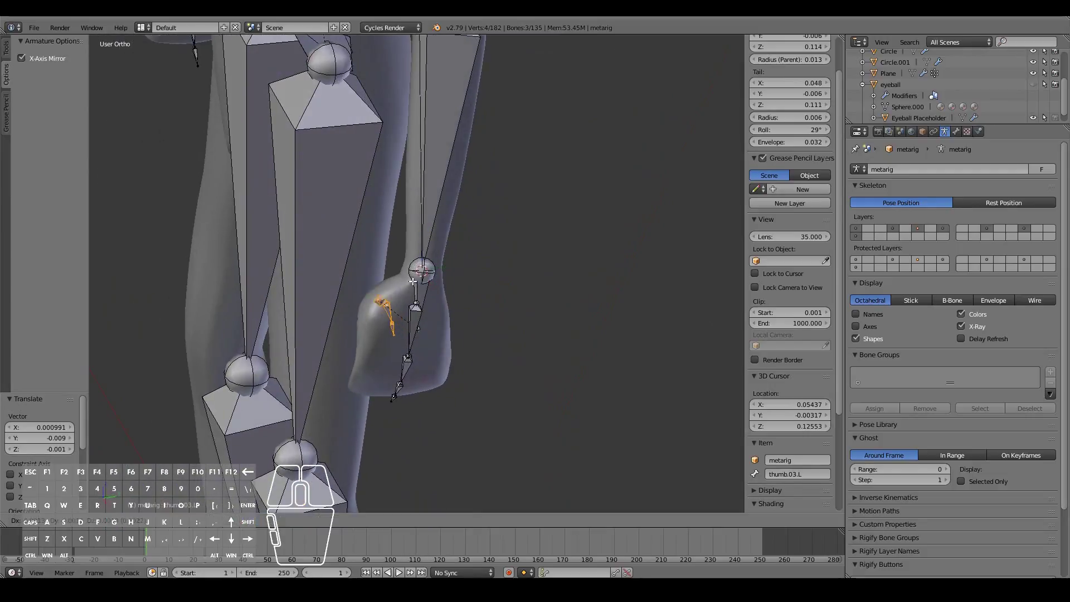
left_click(415, 273)
middle_click_drag(415, 273, 556, 313)
key("r")
key("z")
left_click(607, 249)
key("g")
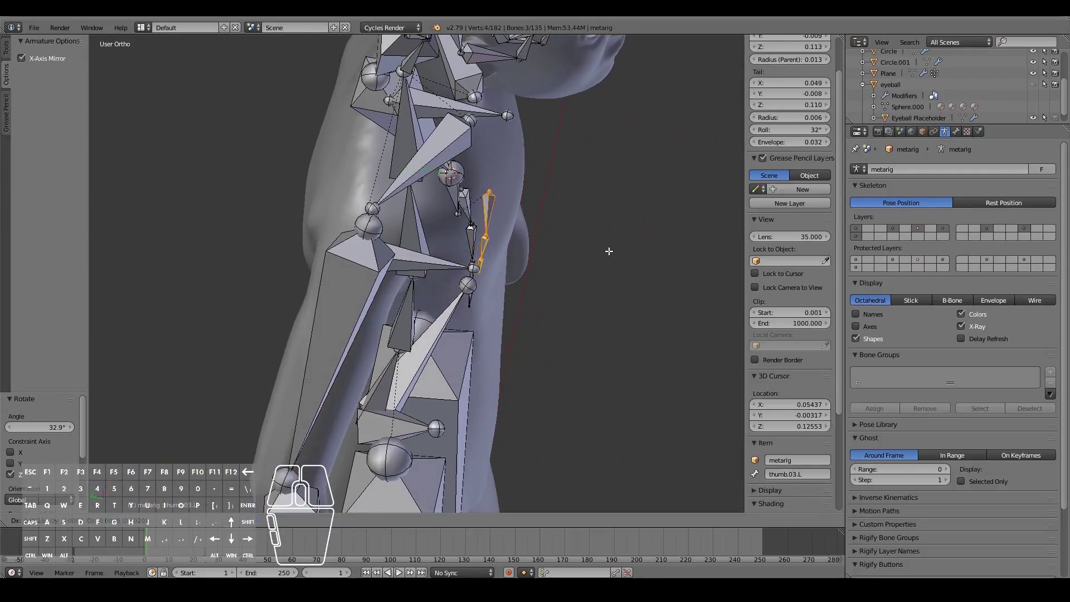
left_click(609, 261)
Raise the left thumb chain in front view so its base sits inside the mesh's thumb.
middle_click_drag(609, 260, 573, 237)
key("KP_Decimal")
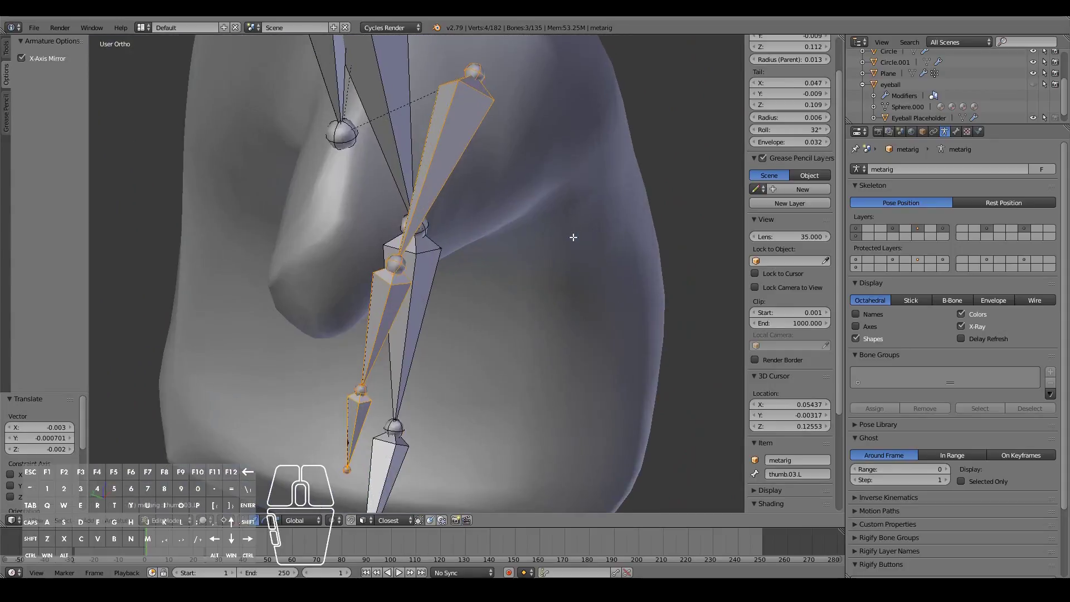
key("KP_3")
key("KP_1")
scroll(574, 237, "down", 5)
key("g")
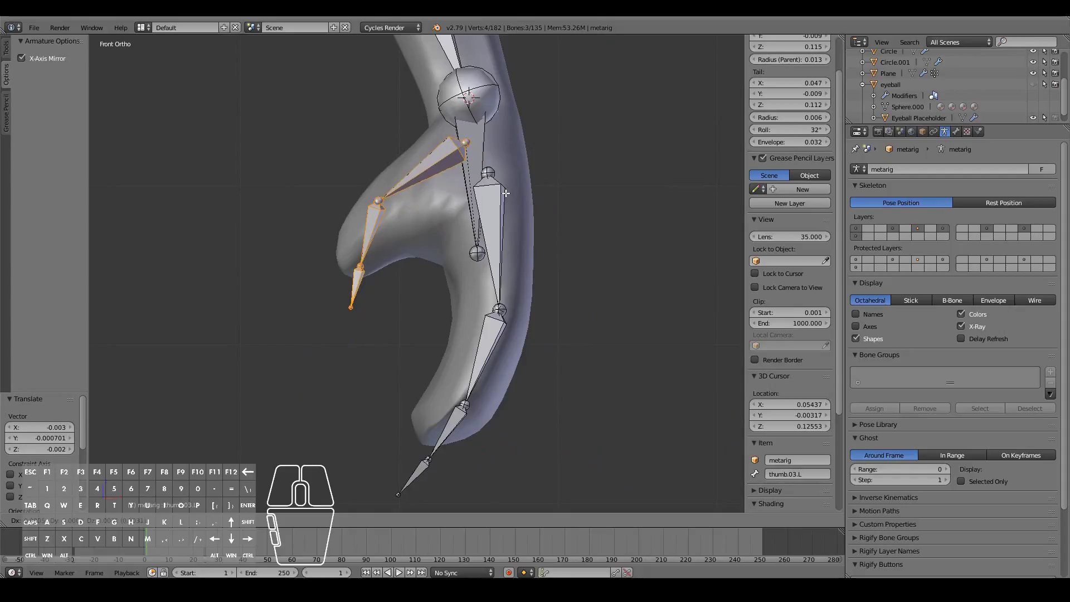
left_click(507, 193)
Move the thumb chain's middle joints and tip individually to follow the curve of the mesh's thumb.
middle_click_drag(507, 193, 516, 215)
right_click(411, 214)
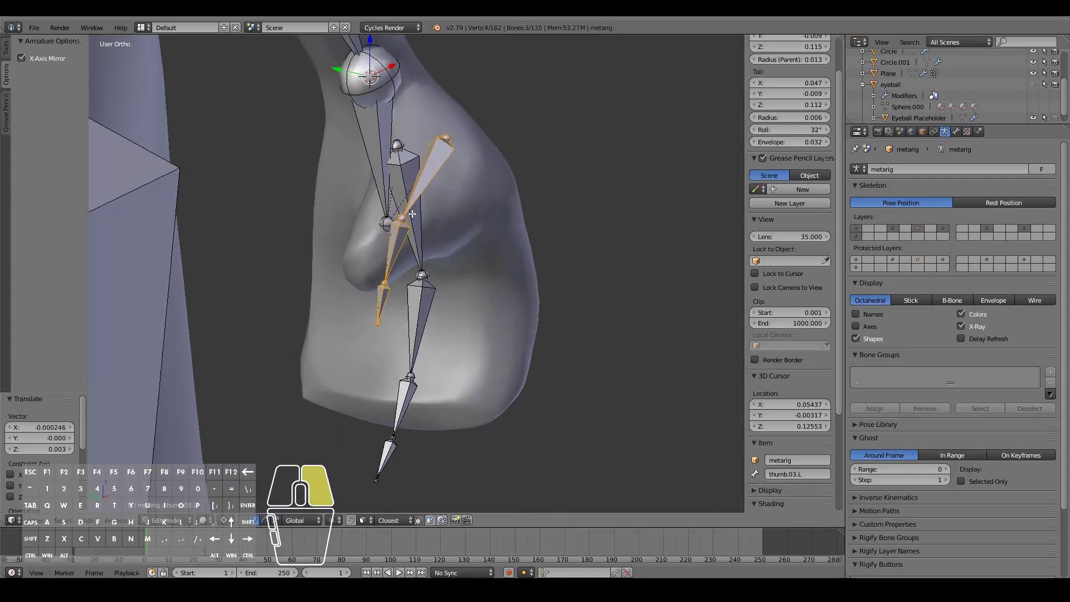
right_click(412, 213)
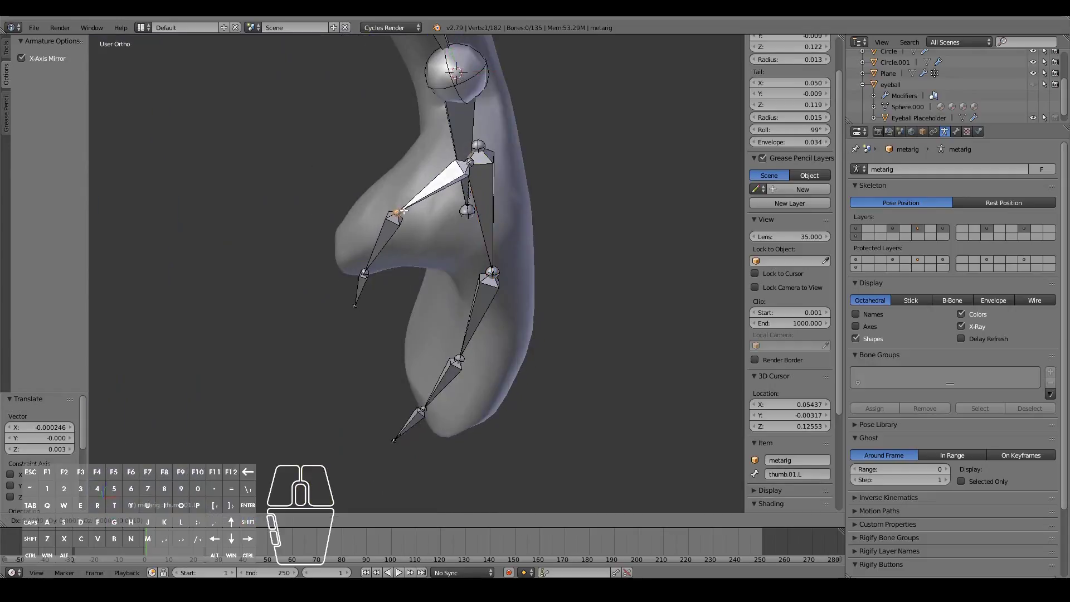
right_click(364, 247)
left_click(365, 221)
right_click(356, 309)
key("g")
left_click(341, 256)
Refine the left thumb's tip and two middle joints from another angle to centre them in the mesh.
middle_click_drag(341, 257, 426, 234)
key("g")
left_click(418, 225)
right_click(414, 214)
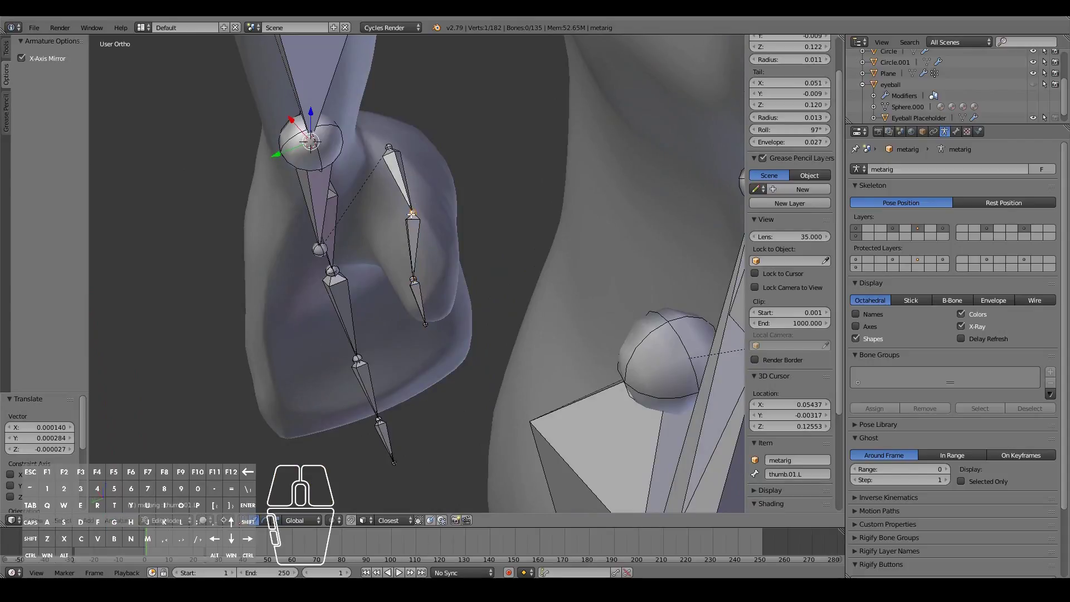
key("g")
left_click(407, 214)
right_click(410, 275)
key("g")
left_click(416, 272)
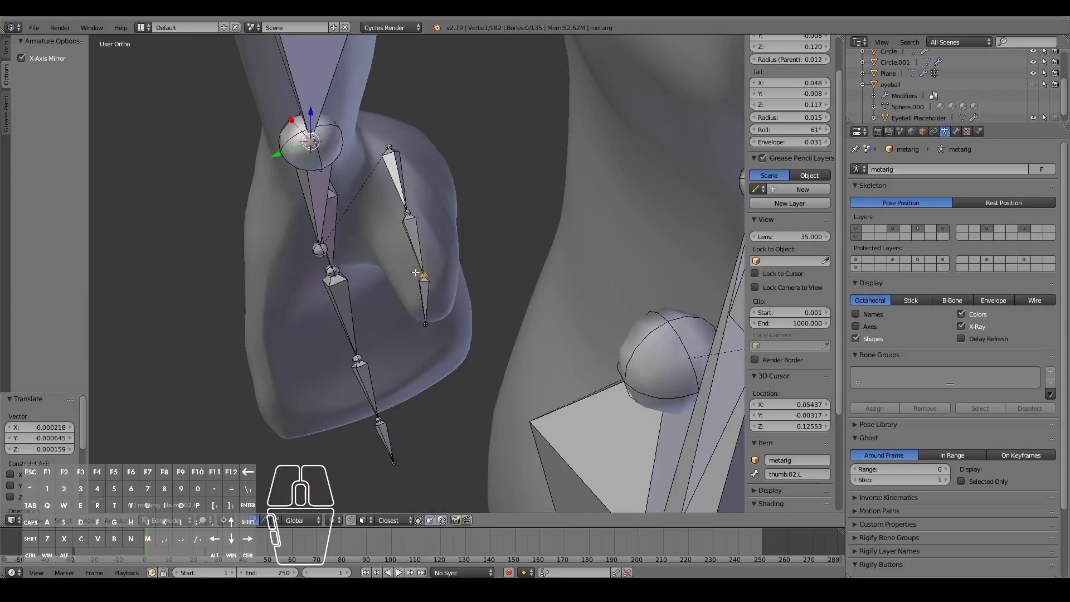
Select the left palm bone with its middle finger chain and move them up inside the hand in front view.
scroll(358, 189, "down", 2)
middle_click_drag(358, 188, 465, 207)
middle_click_drag(519, 185, 505, 290)
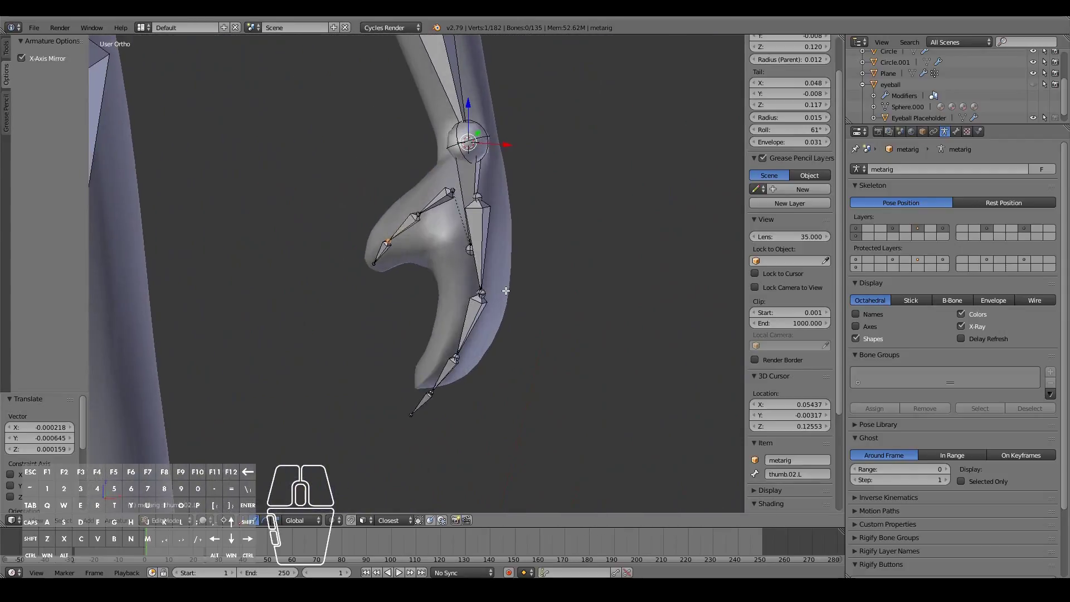
key("KP_1")
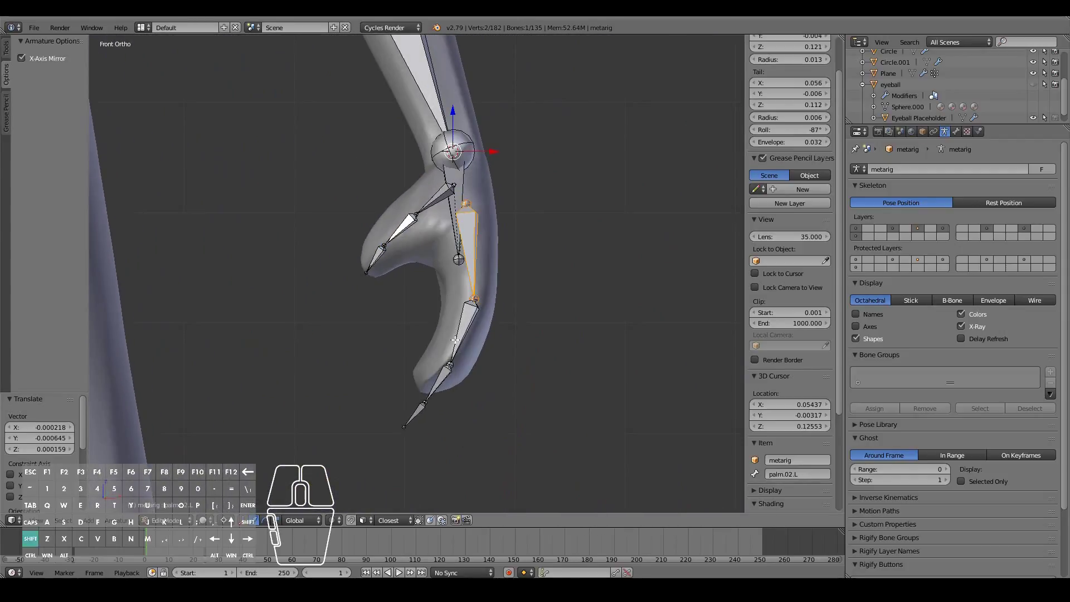
key("g")
left_click(515, 310)
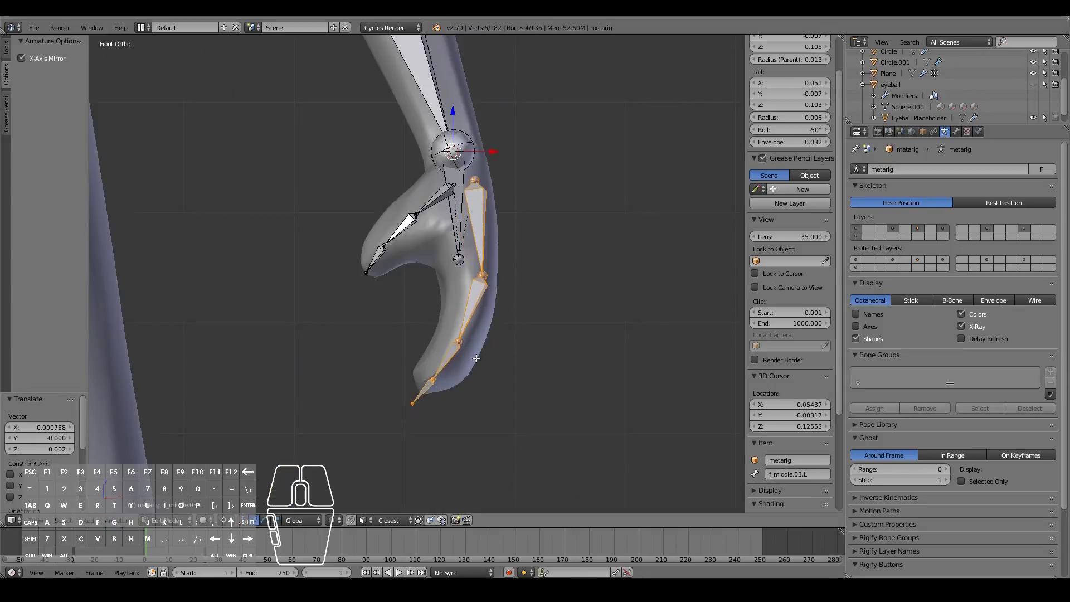
Adjust the middle finger's end bone and the joint below its first bone to follow the hand mesh's curve.
key("g")
left_click(436, 374)
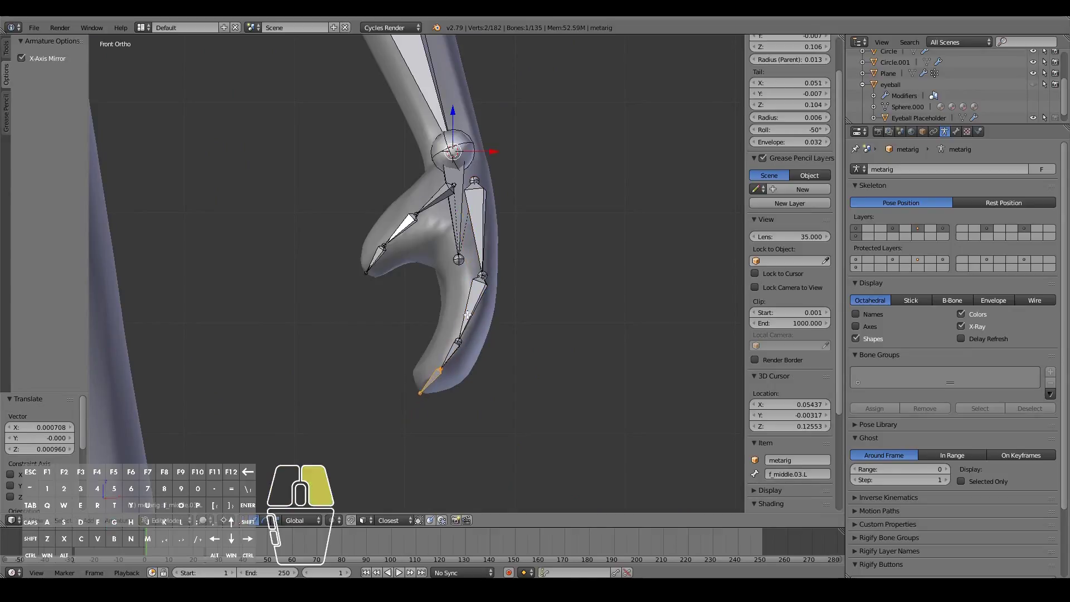
right_click_drag(454, 340, 461, 334)
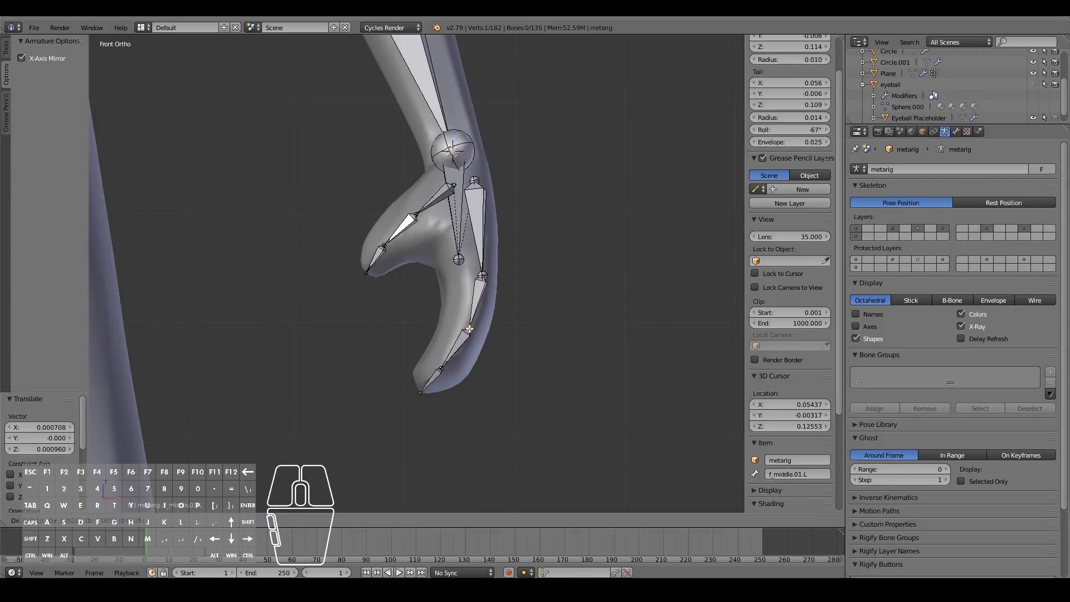
left_click(469, 329)
middle_click_drag(545, 261, 370, 277)
scroll(370, 277, "down", 3)
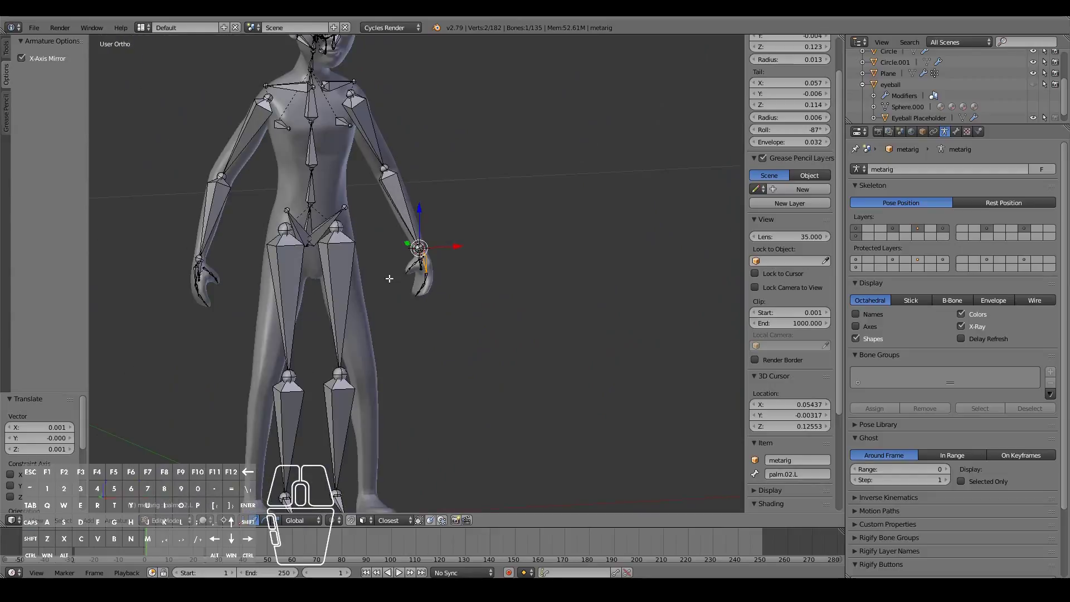
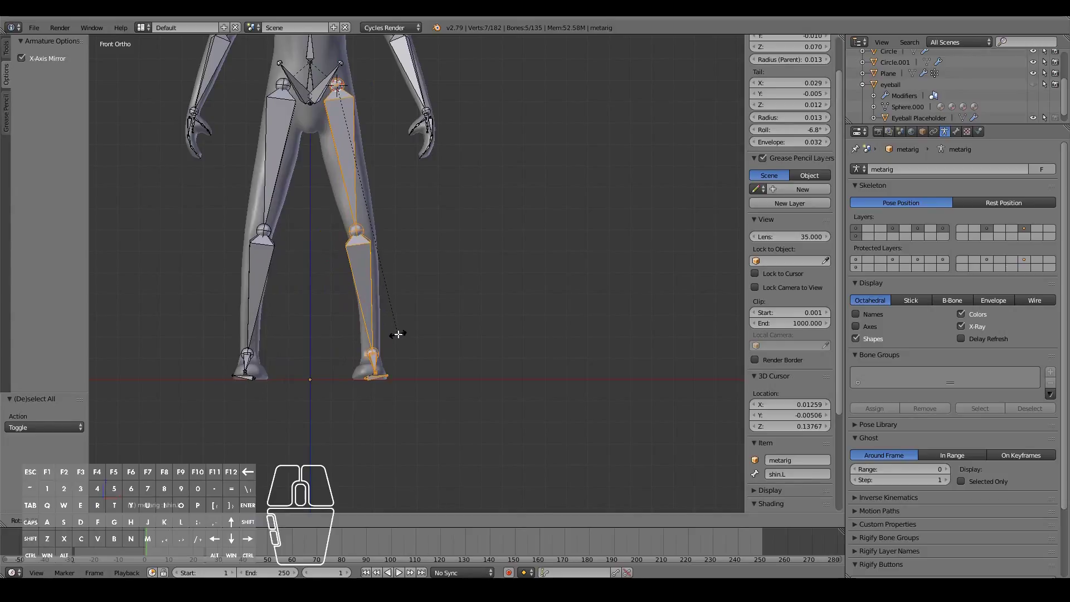
Try rotating the left leg bones -7.12° about the hip in front view, and undo the rotation.
left_click(396, 335)
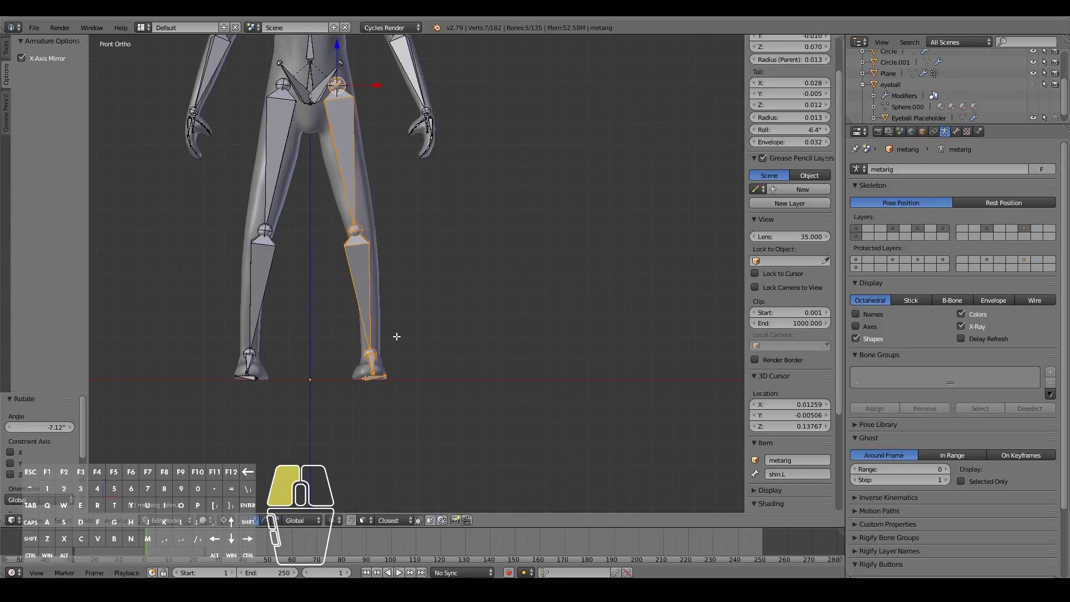
scroll(369, 237, "up", 3)
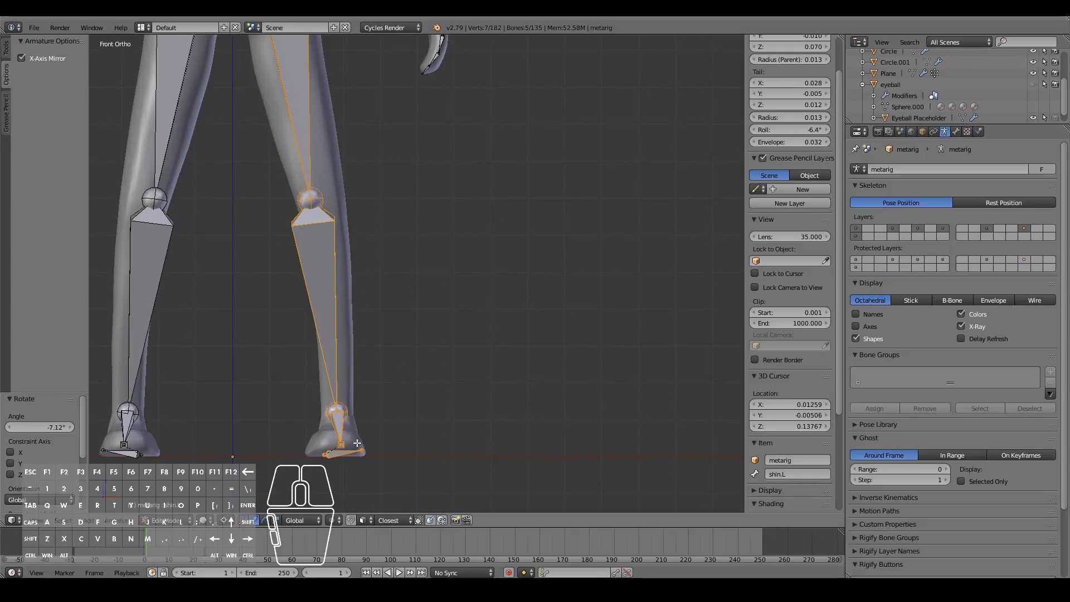
key("ctrl+z")
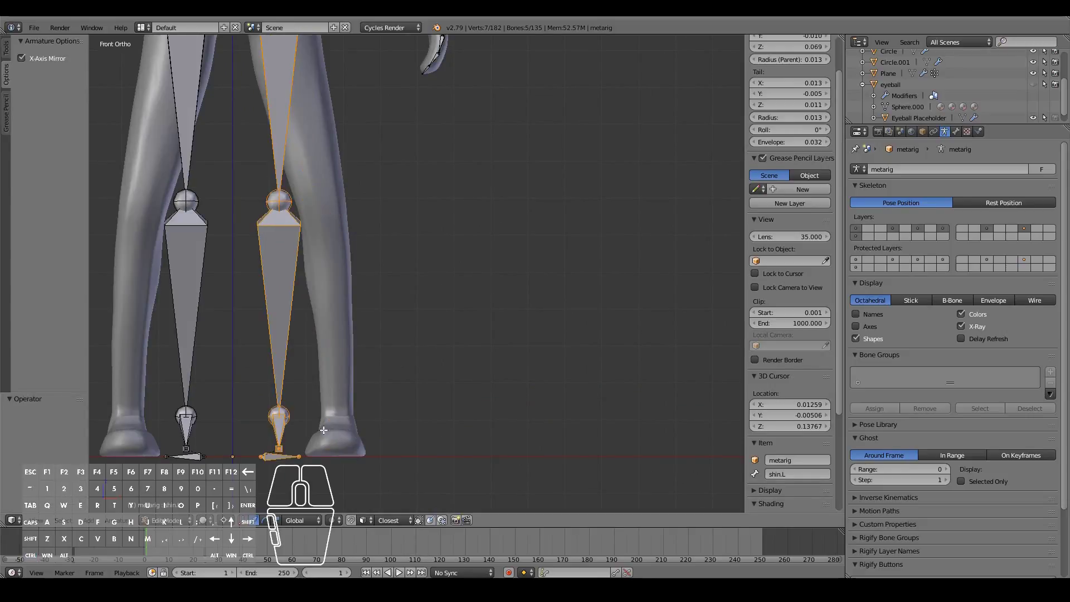
Select the left shin, foot, toe and heel bones and move them outward 0.015 along X into the leg mesh.
key("a")
left_click(315, 446)
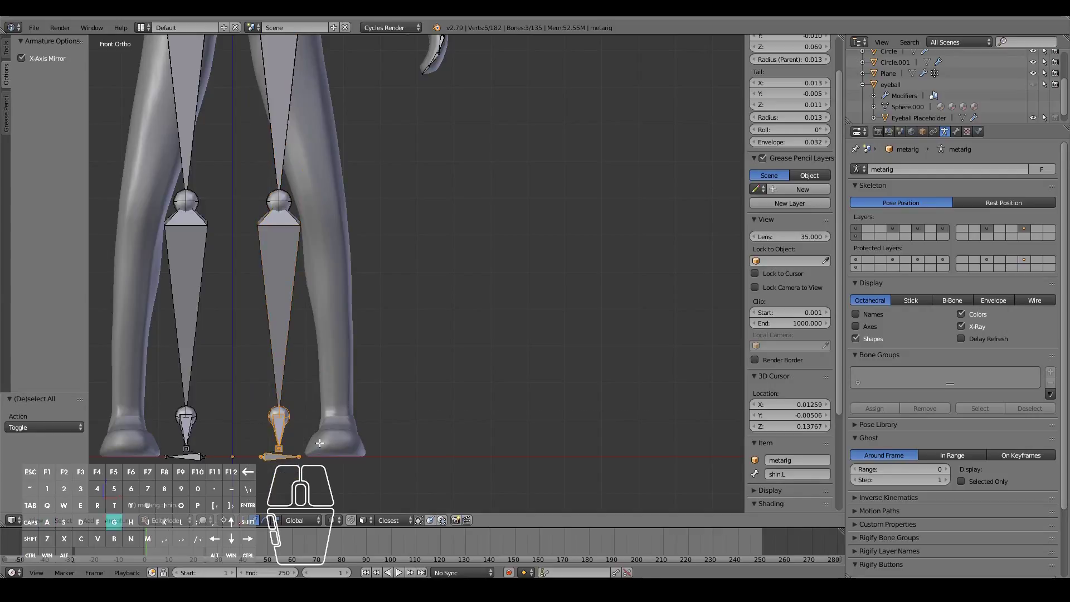
key("g")
right_click(365, 443)
scroll(365, 443, "down", 3)
left_click(337, 284, "shift")
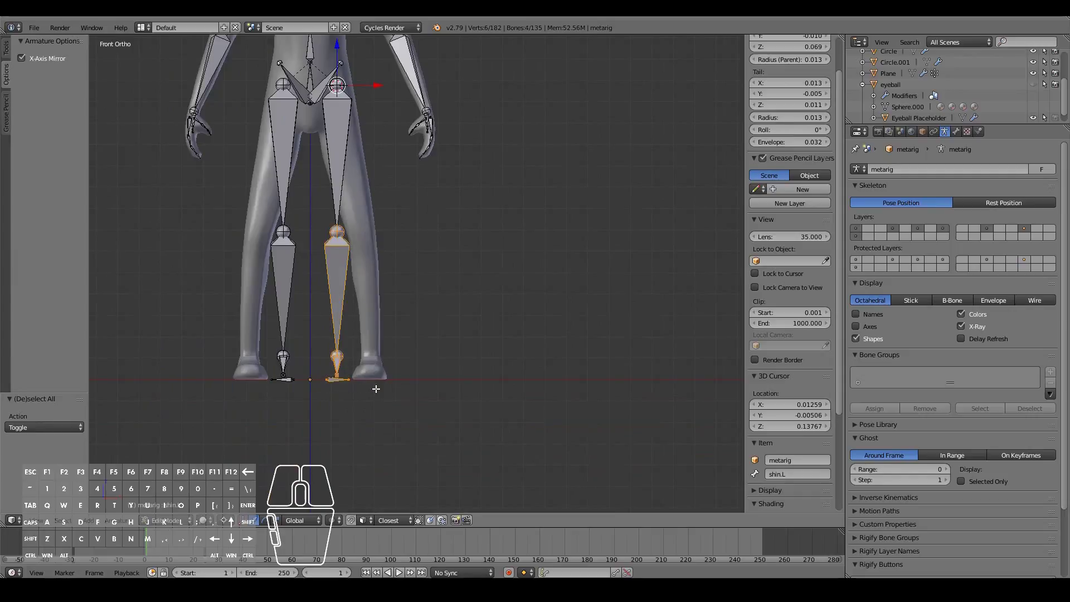
key("g")
key("x")
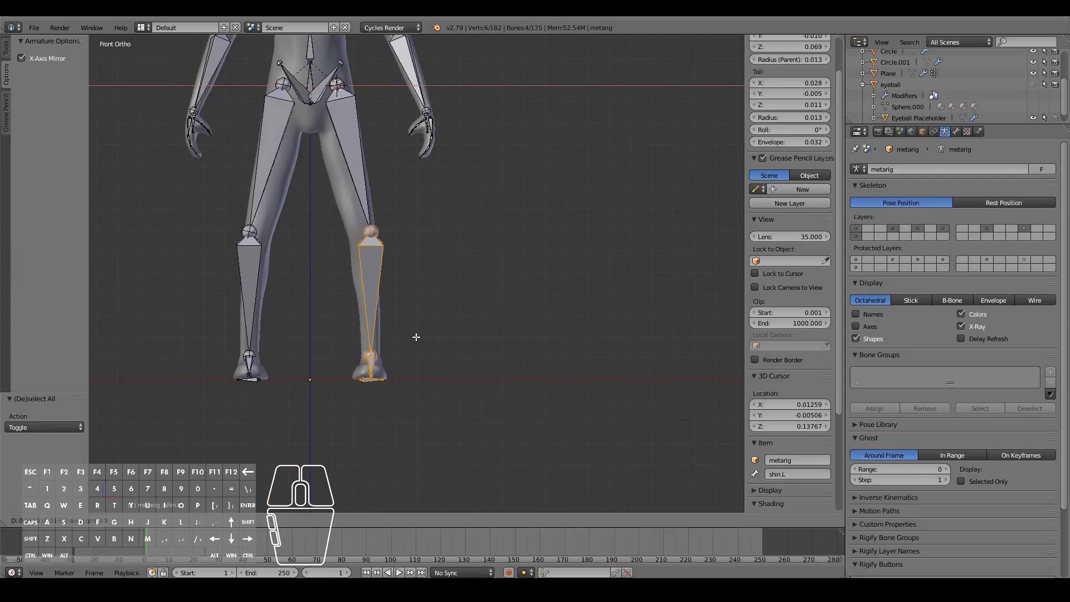
left_click(416, 337)
Move the left knee joint -0.004 along X to centre it in the mesh, and check it from the side.
scroll(386, 295, "up", 2)
left_click(356, 219)
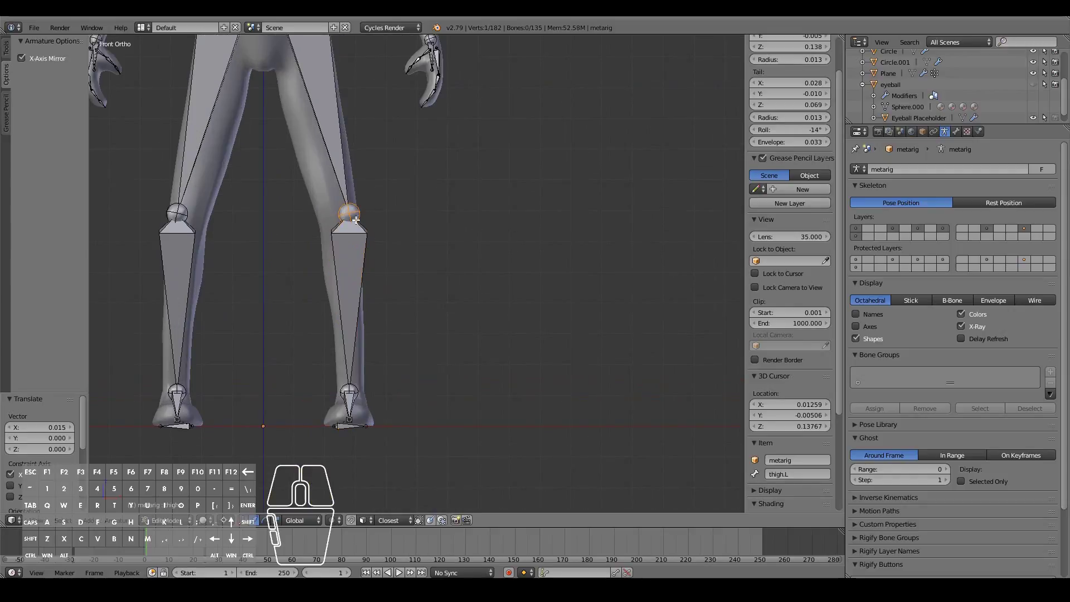
key("g")
key("x")
left_click(344, 219)
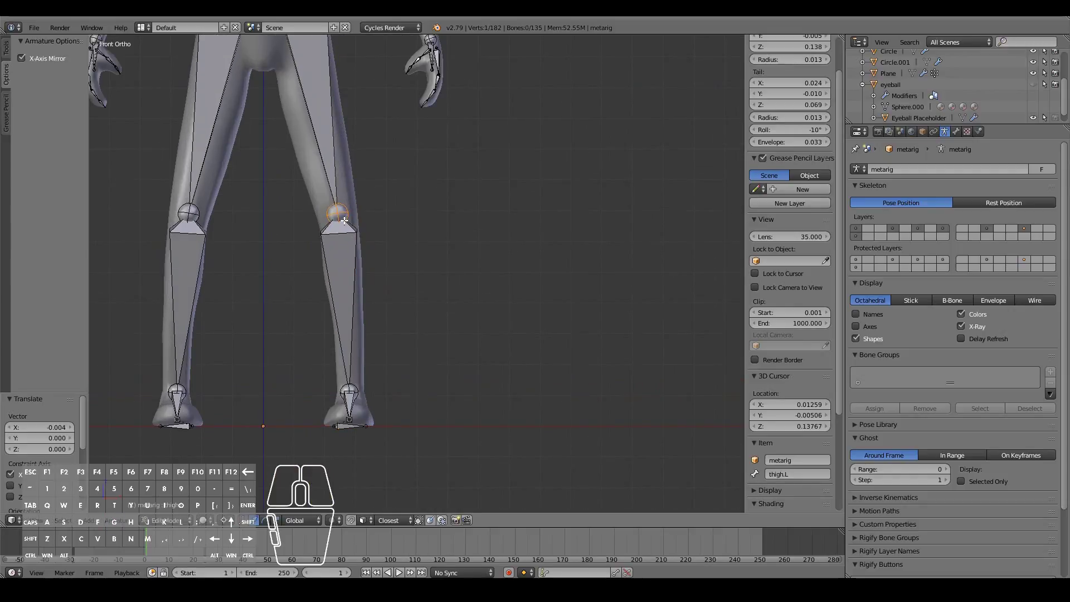
key("KP_3")
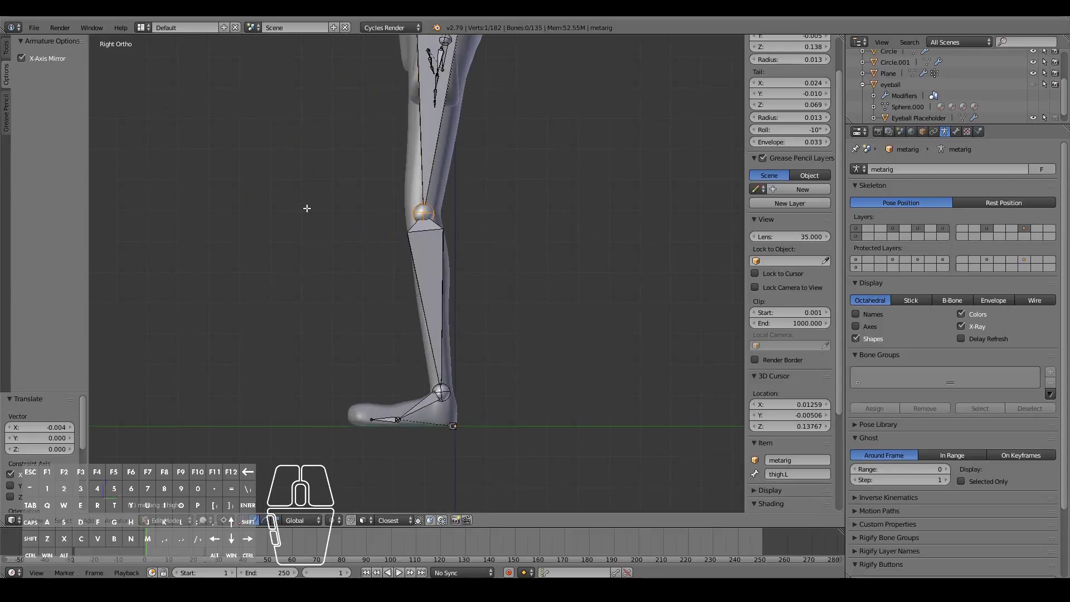
key("KP_1")
Lower both thigh bones' hip joints along Z in front view so they sit at the top of the legs.
scroll(484, 231, "down", 3)
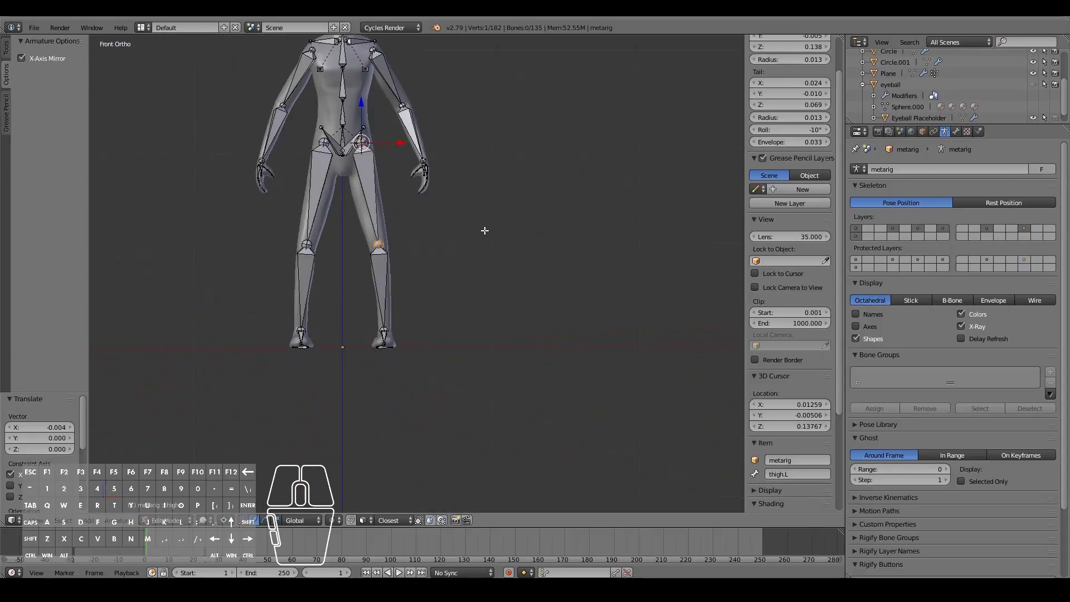
scroll(484, 231, "up", 8, "shift")
scroll(362, 251, "up", 5)
right_click(283, 225)
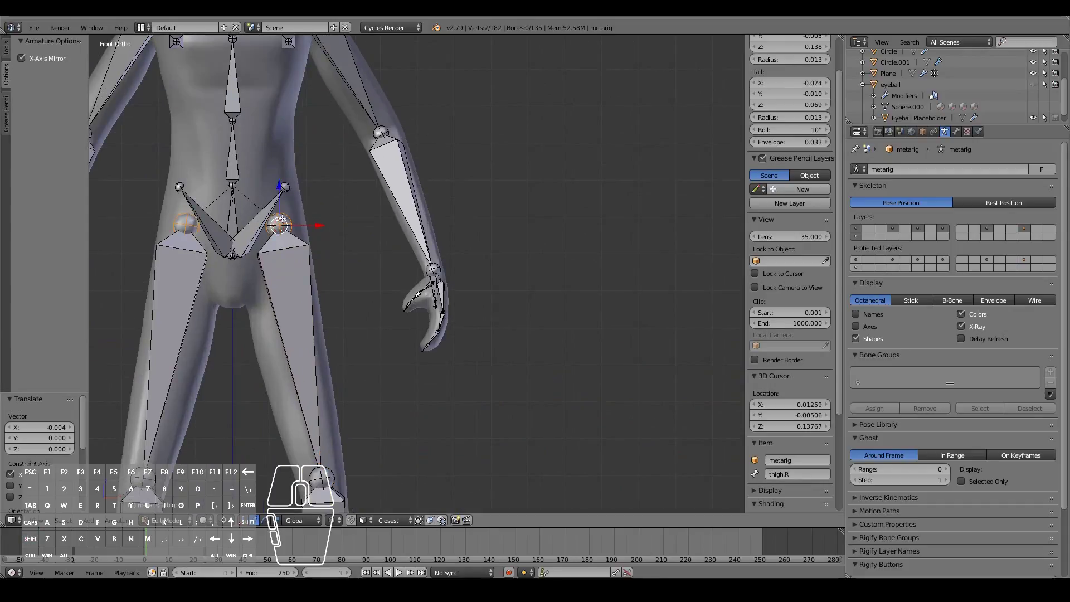
key("g")
key("z")
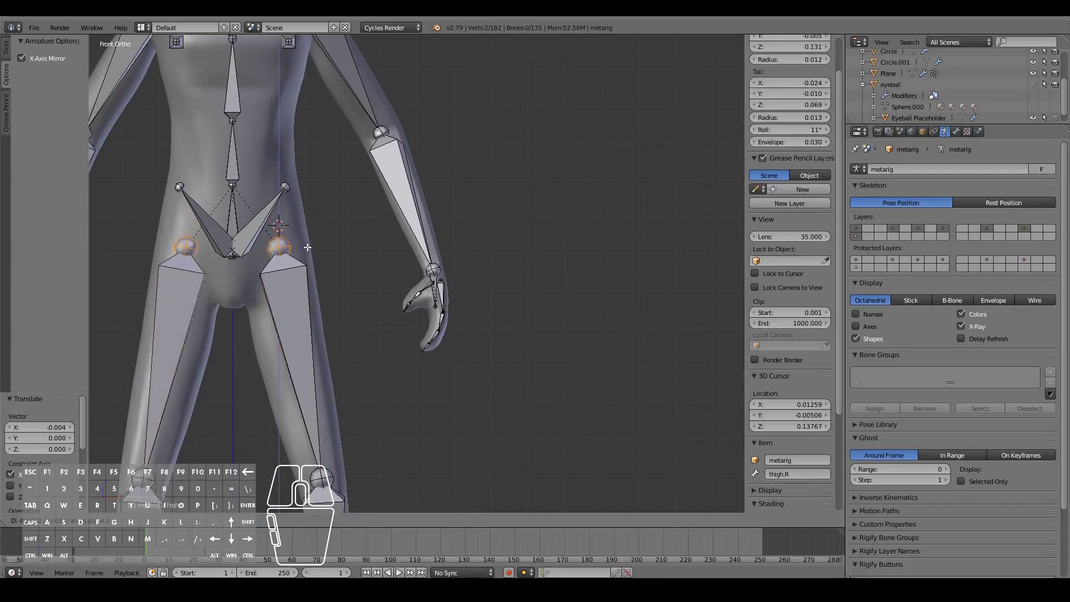
left_click(293, 259)
key("g")
key("z")
left_click(275, 266)
Select both pelvis bones with the spine base joint and move them -0.012 along Z.
right_click(226, 261)
key("a")
right_click(245, 260)
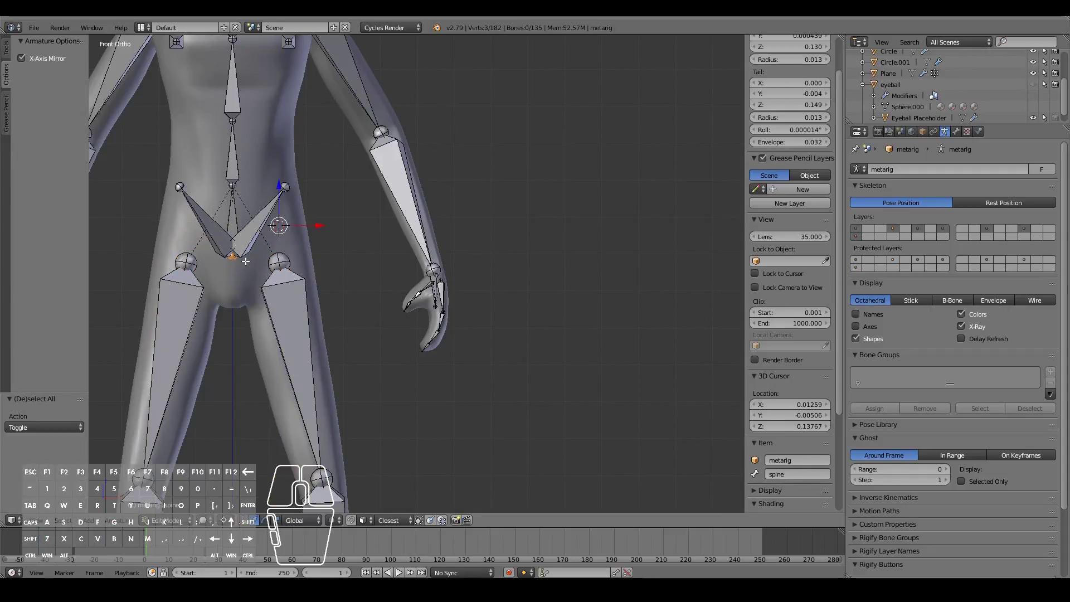
right_click(197, 212, "shift")
right_click(254, 225, "shift")
key("g")
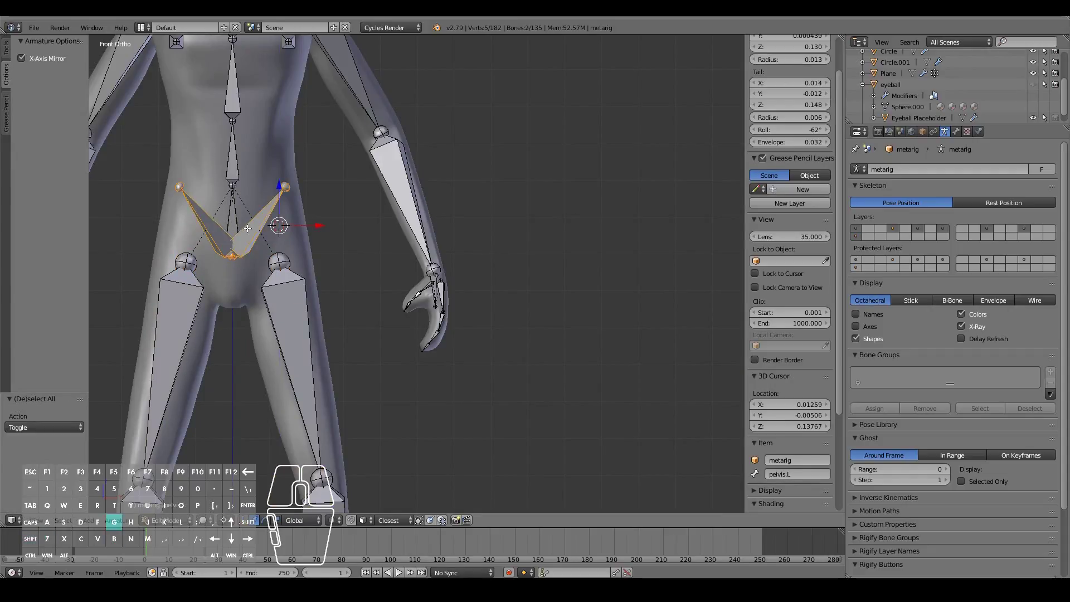
key("z")
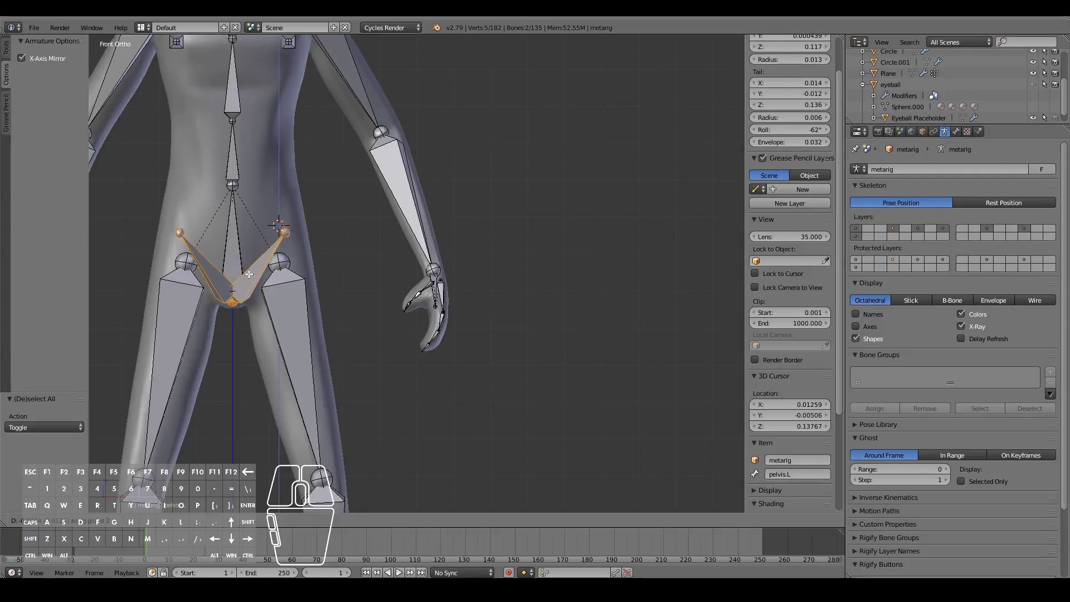
left_click(251, 269)
Move the pelvis bone tips outward 0.004 on X and up 0.003 on Z, then forward -0.002 on Y in side view.
right_click(295, 231)
key("g")
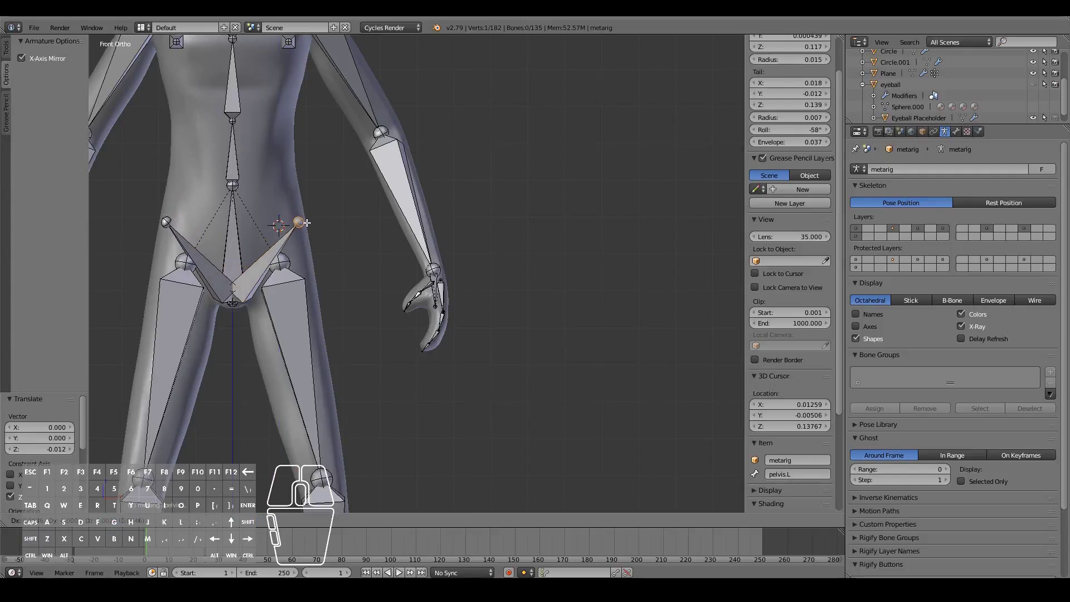
left_click(309, 221)
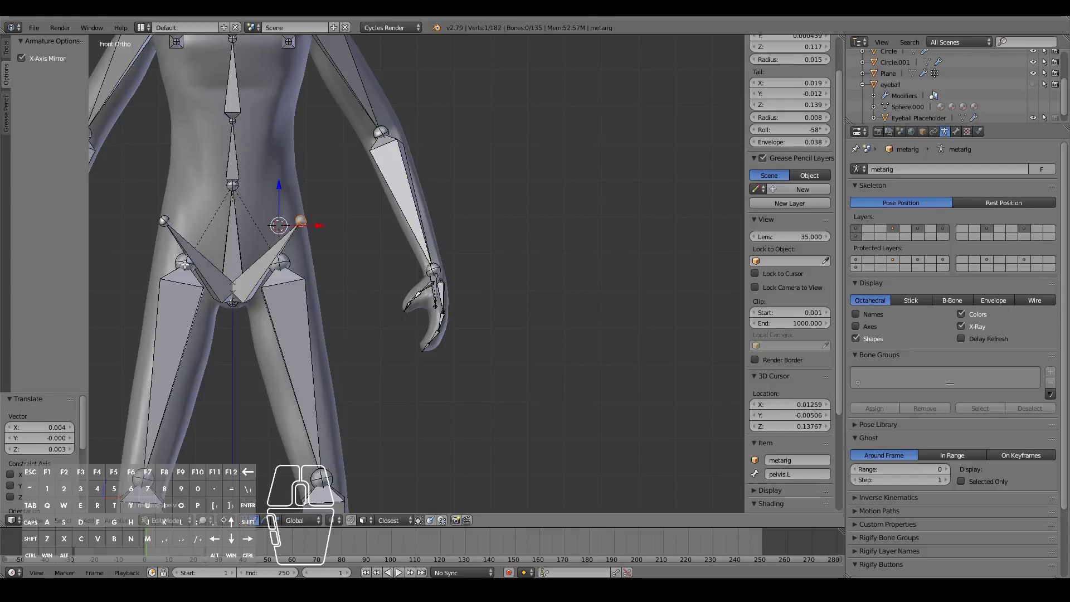
middle_click_drag(323, 233, 251, 258)
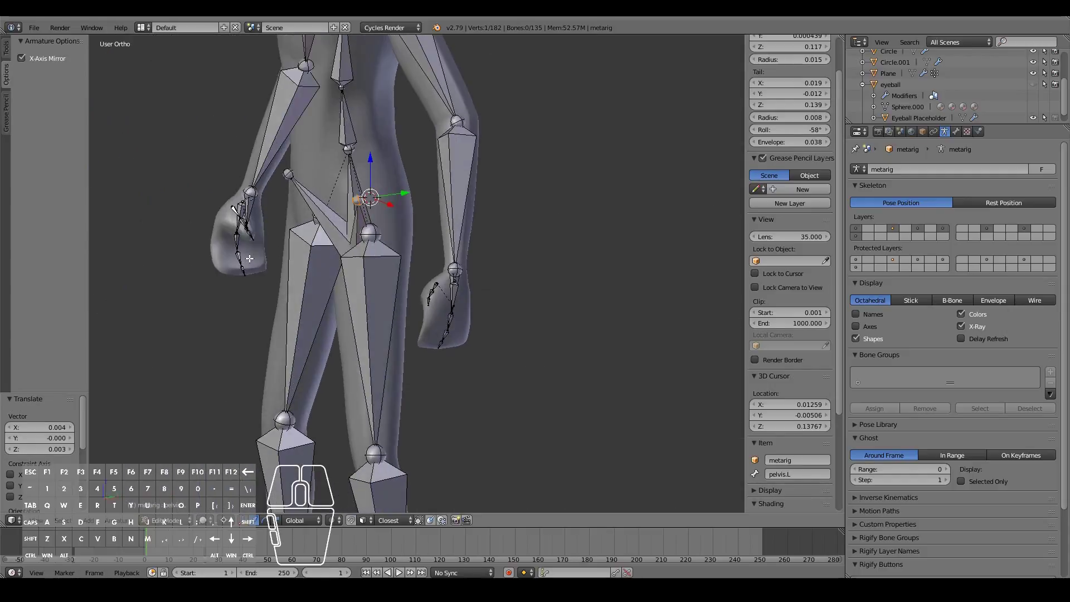
key("KP_3")
middle_click_drag(328, 261, 327, 266)
key("KP_3")
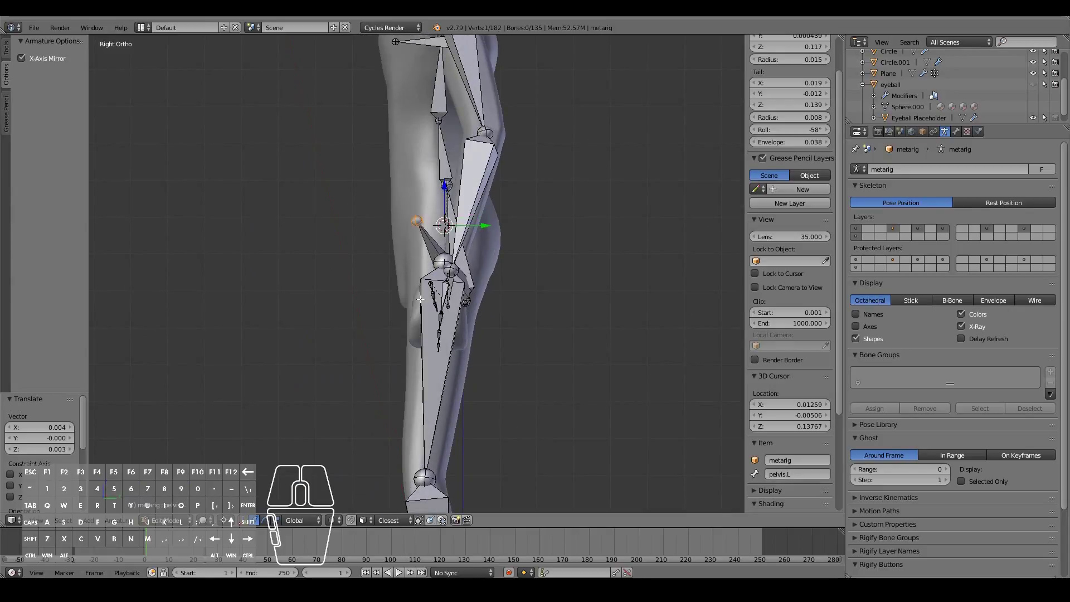
key("g")
left_click(409, 223)
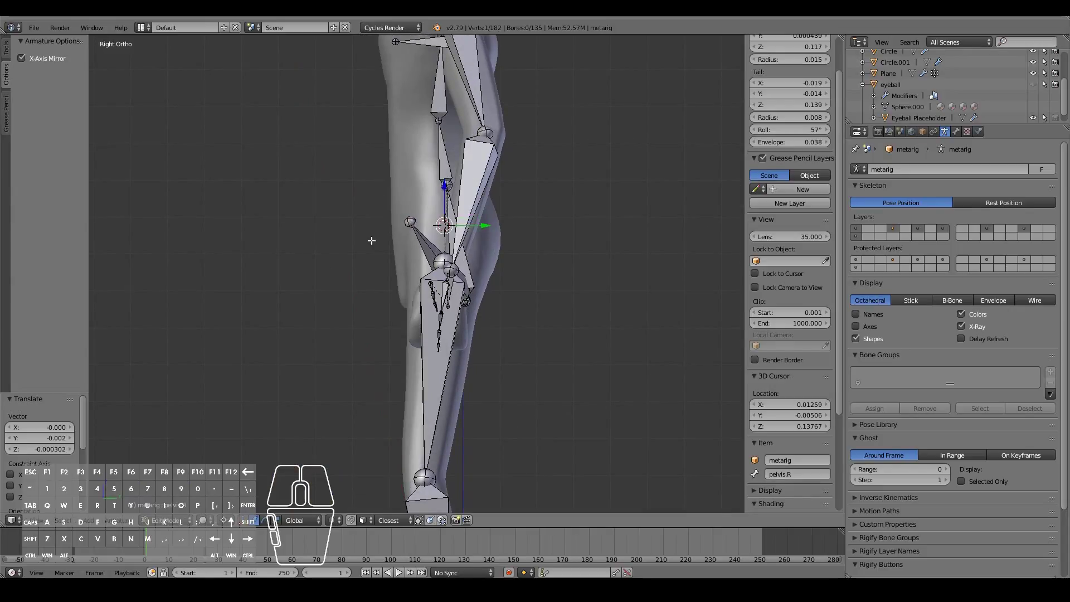
Select the four spine bones from pelvis to chest and examine their alignment in the torso from the side.
middle_click_drag(365, 239, 516, 240)
scroll(513, 241, "down", 3)
key("KP_1")
scroll(483, 251, "up", 7, "shift")
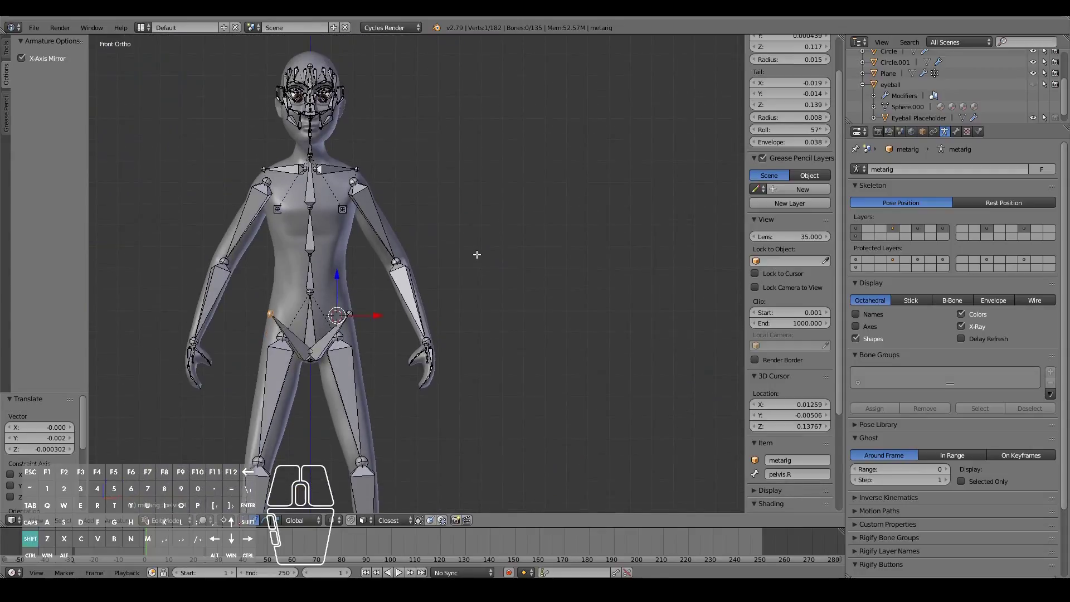
scroll(237, 355, "up", 2)
right_click(256, 407)
right_click(253, 329, "shift")
right_click(254, 274, "shift")
right_click(252, 211, "shift")
key("KP_3")
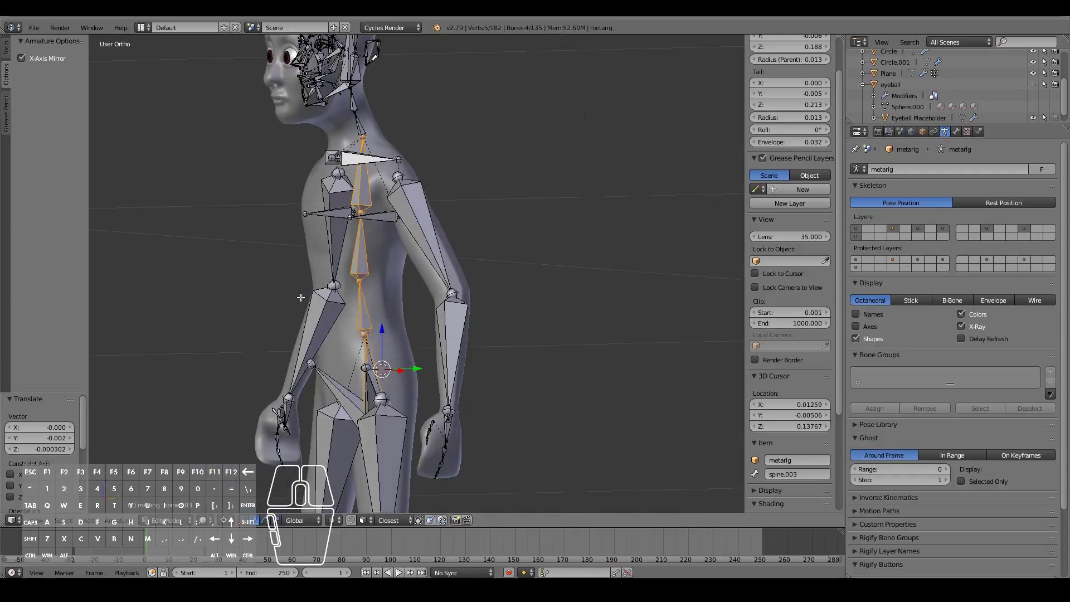
key("KP_1")
Move the left breast bone inward -0.004 along X on the chest in front view.
middle_click_drag(317, 116, 309, 192)
scroll(309, 191, "up", 4)
right_click(185, 156)
middle_click_drag(185, 156, 196, 79)
scroll(195, 79, "up", 2)
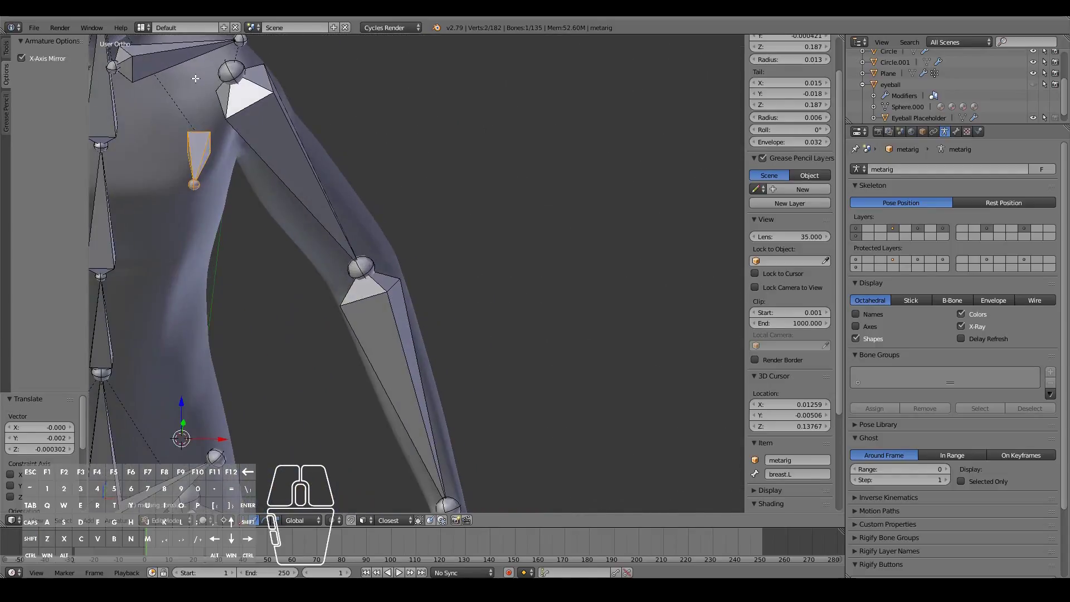
key("KP_1")
middle_click_drag(214, 177, 463, 177, "shift")
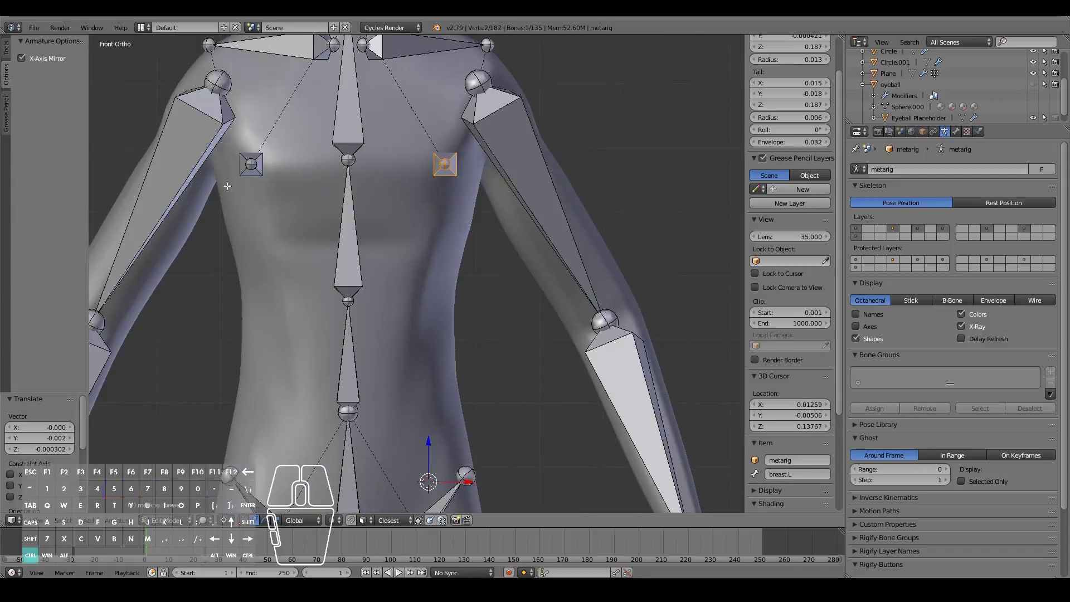
key("g")
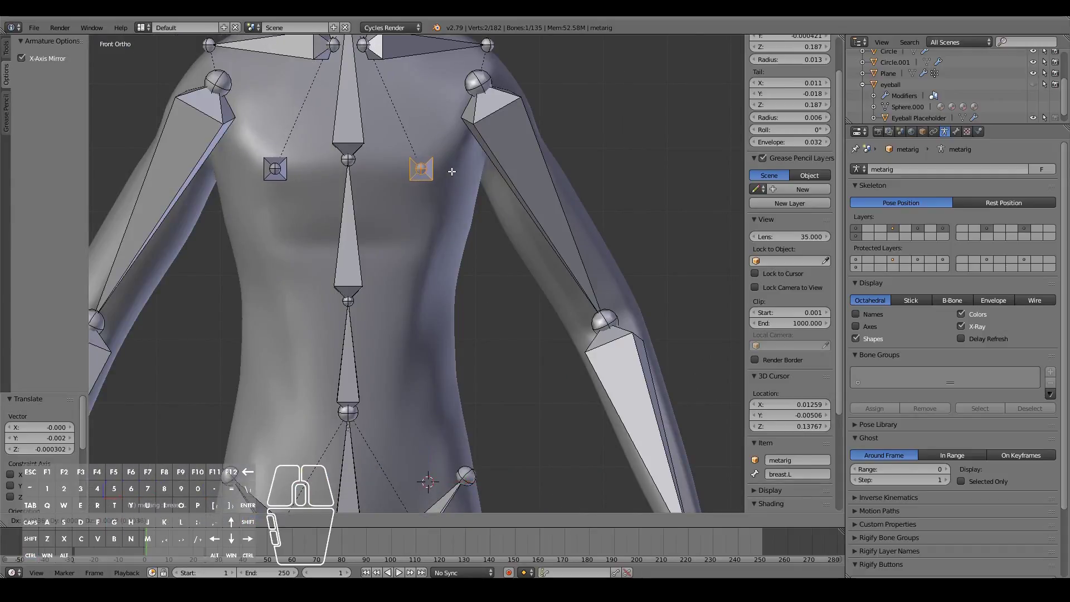
left_click(455, 170)
Shift the left breast bone forward -0.003 along Y in side view and check it from the front.
key("KP_3")
key("g")
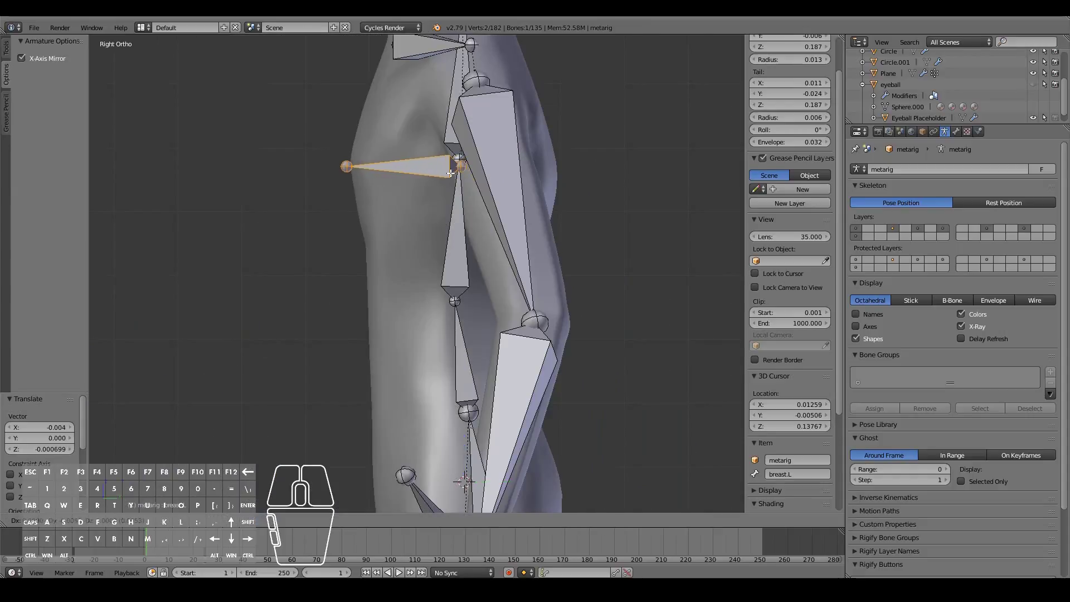
left_click(464, 172)
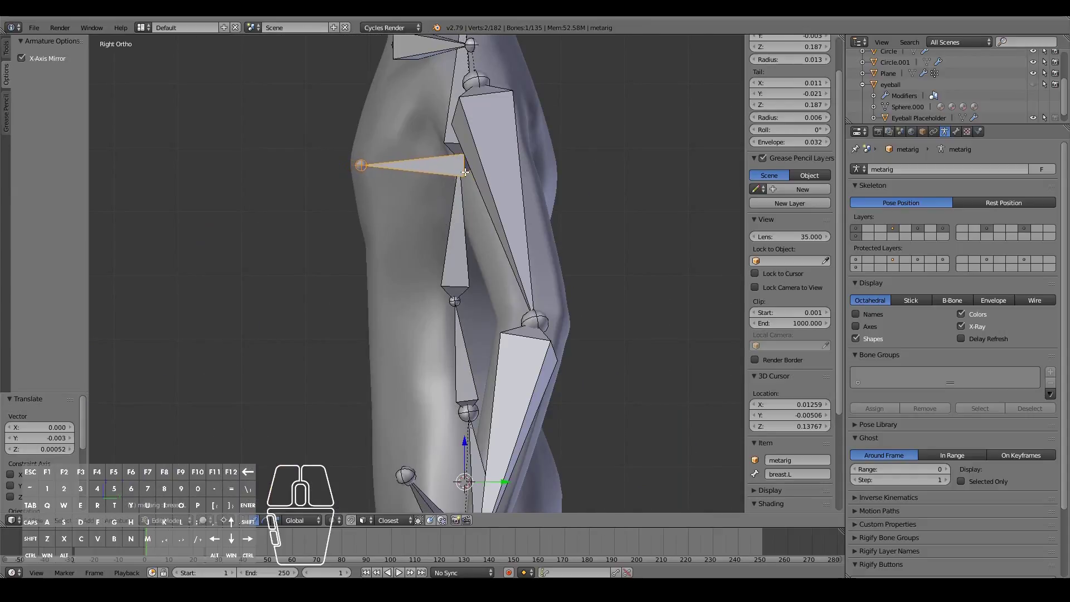
key("KP_1")
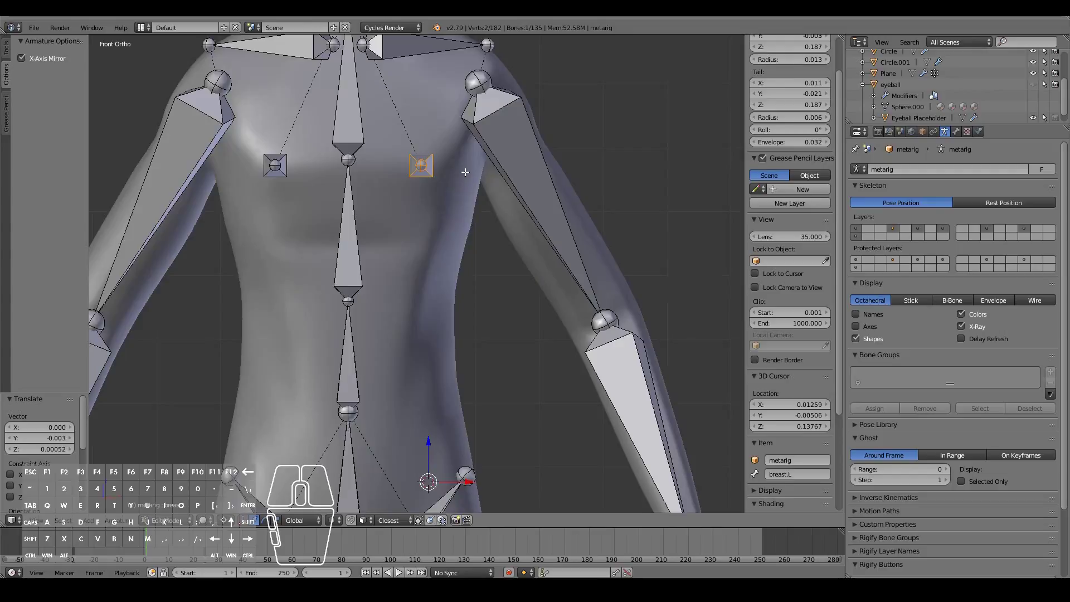
Nudge the joint at the base of the neck slightly forward in side view.
scroll(465, 172, "down", 4)
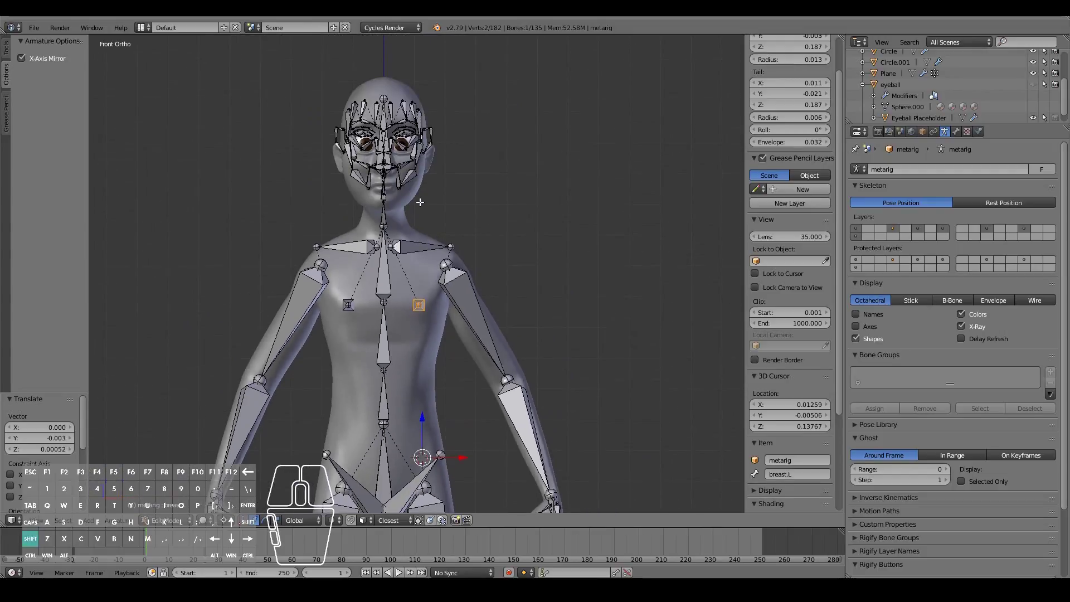
middle_click_drag(420, 202, 262, 220)
key("KP_3")
scroll(377, 205, "up", 5)
right_click(457, 177)
key("g")
left_click(452, 179)
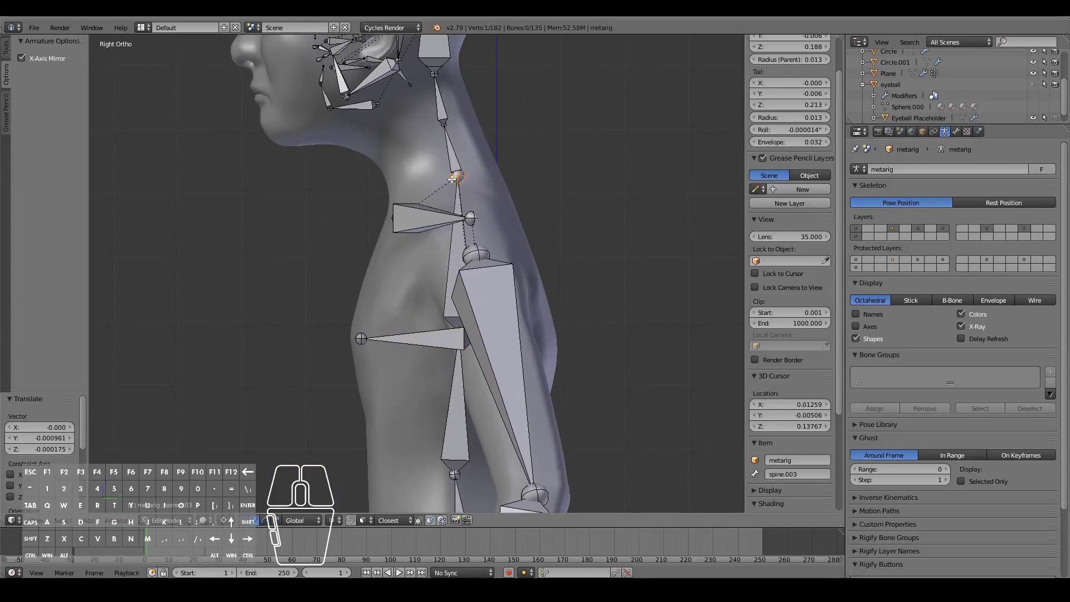
Select the two neck bones and the head bone and move them forward -0.004 along Y.
scroll(451, 179, "down", 3)
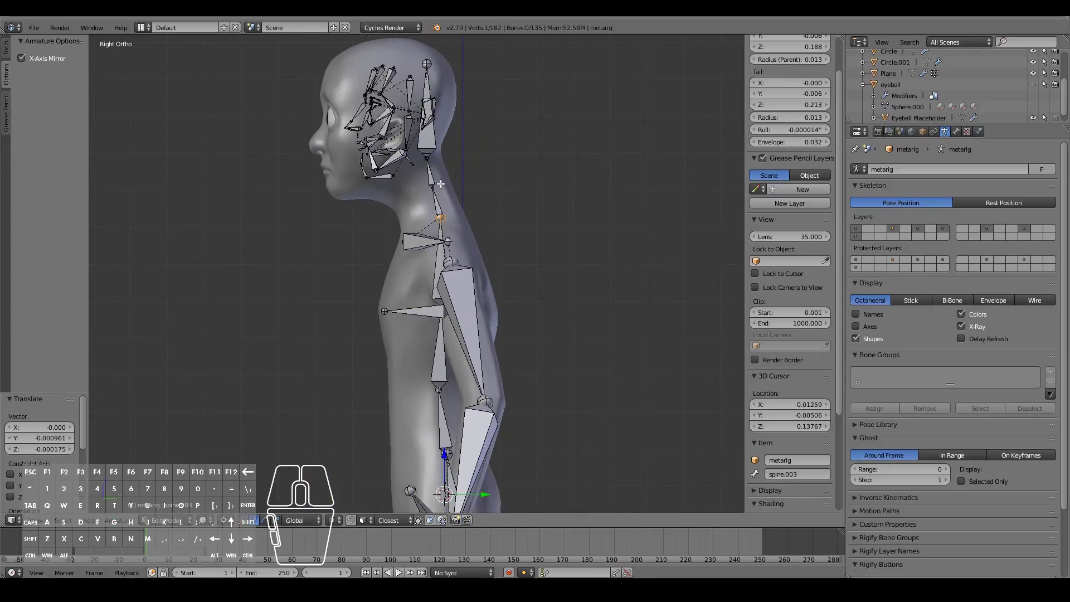
right_click(432, 176)
right_click(437, 203, "shift")
right_click(431, 147, "shift")
key("g")
key("x")
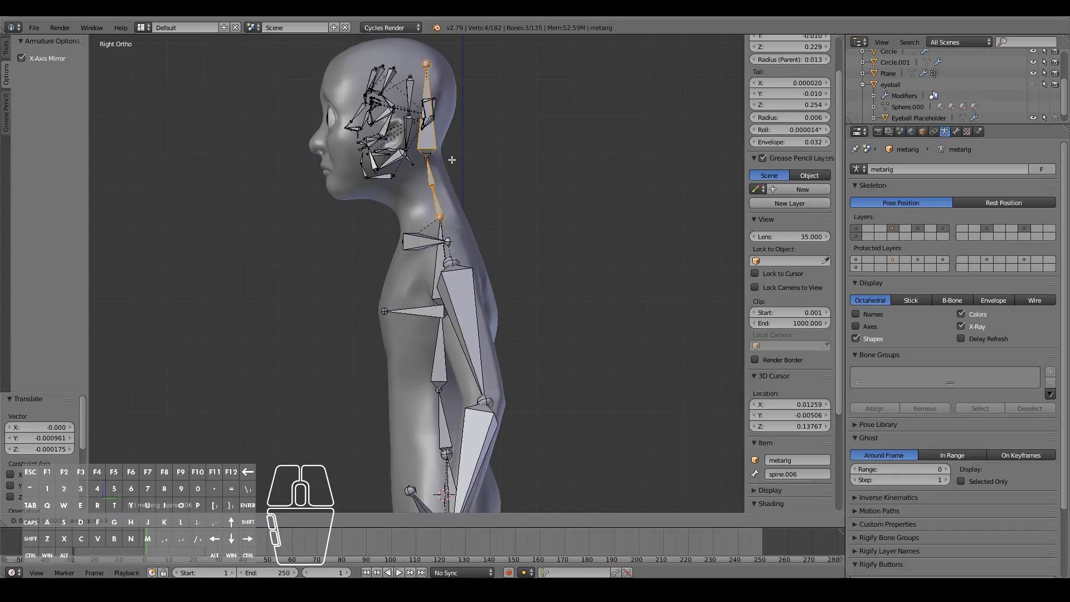
right_click(452, 174)
key("g")
key("y")
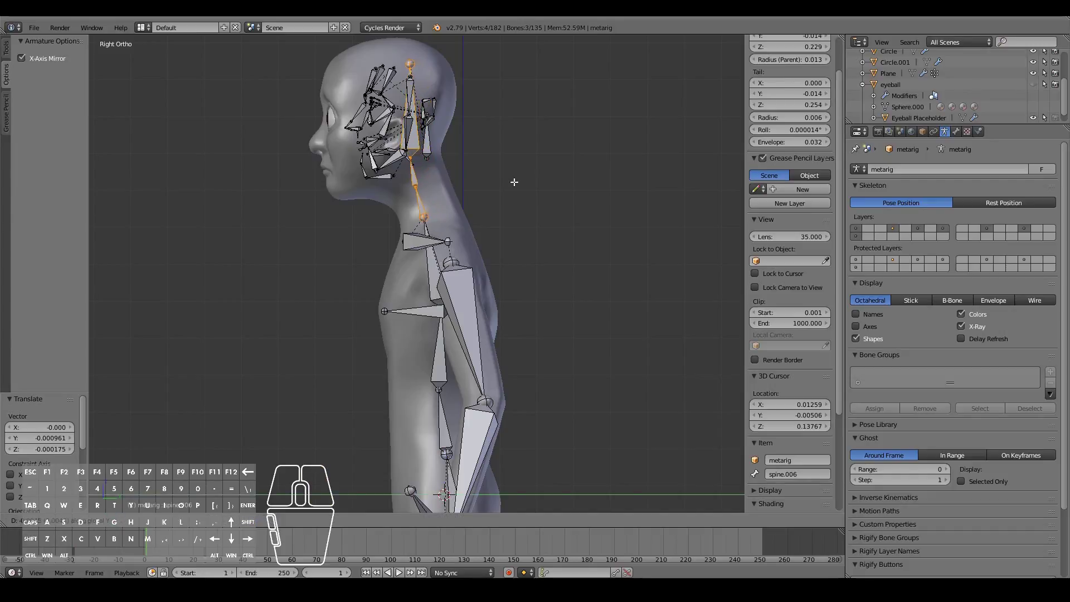
left_click(517, 181)
Raise the head bone's tip 0.006 along Z to the top of the skull.
right_click(410, 63)
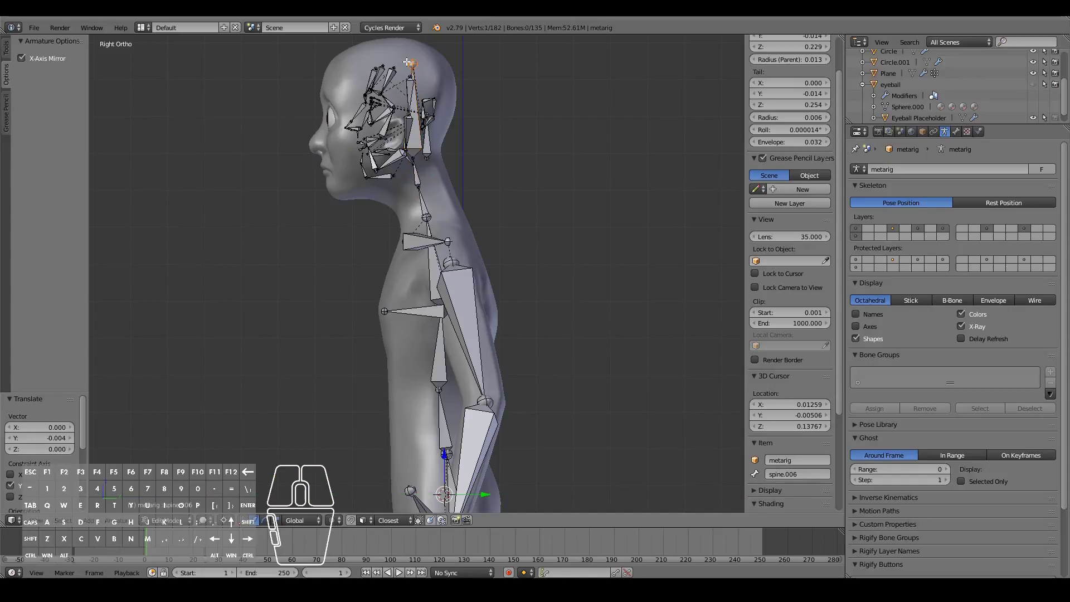
key("g")
key("z")
left_click(409, 507)
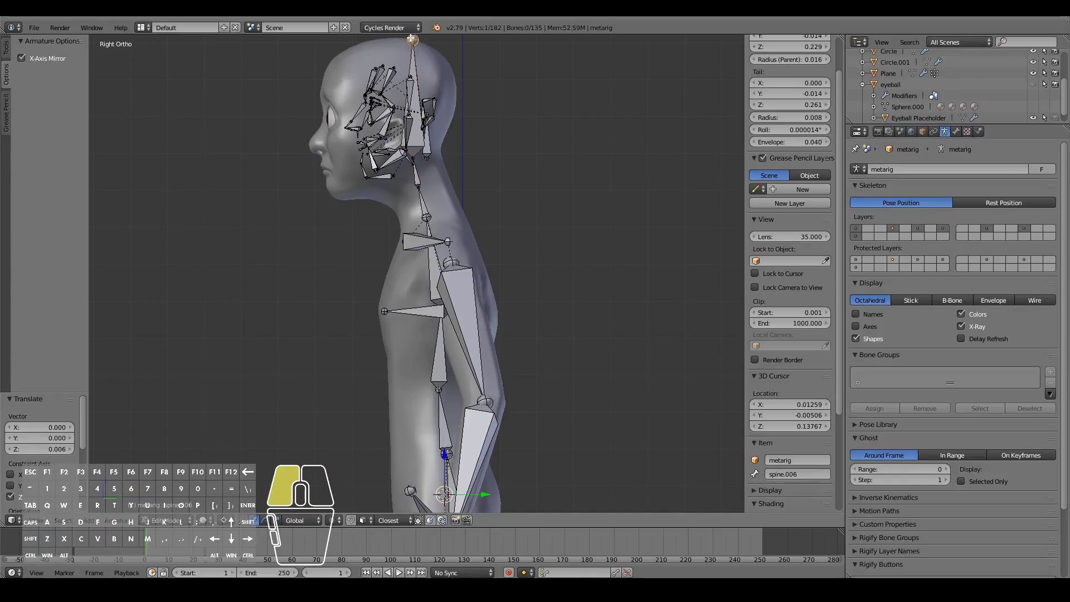
Select the face bones and move them -0.011 along Y and -0.004 along Z to fit the front of the face.
right_click(419, 167)
scroll(422, 194, "up", 2)
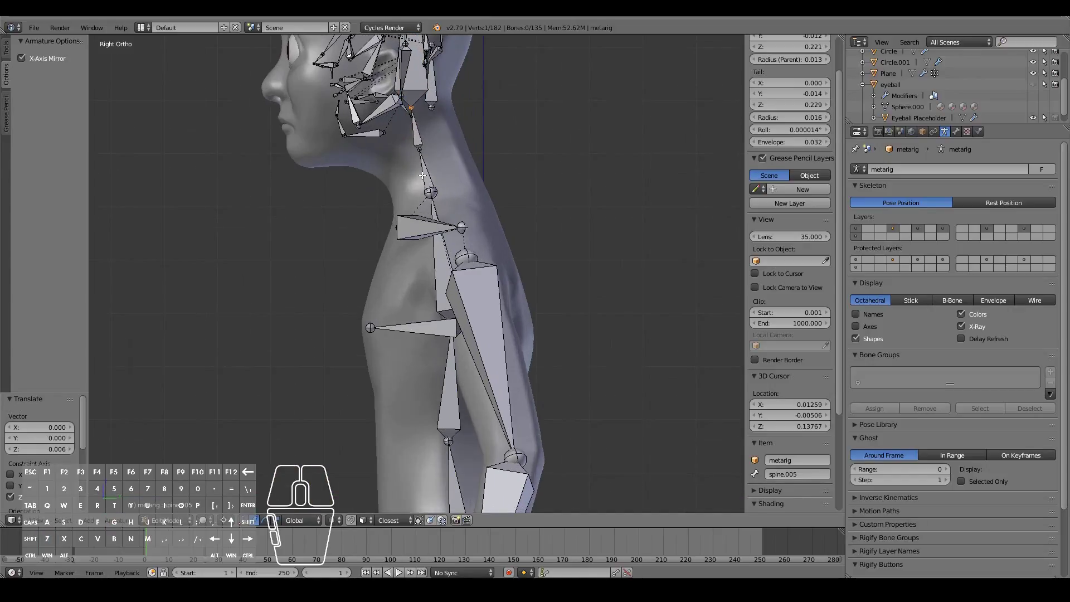
right_click(420, 130)
mouse_move(422, 164)
middle_mouse_down()
mouse_move(480, 172)
mouse_move(429, 167)
middle_mouse_up()
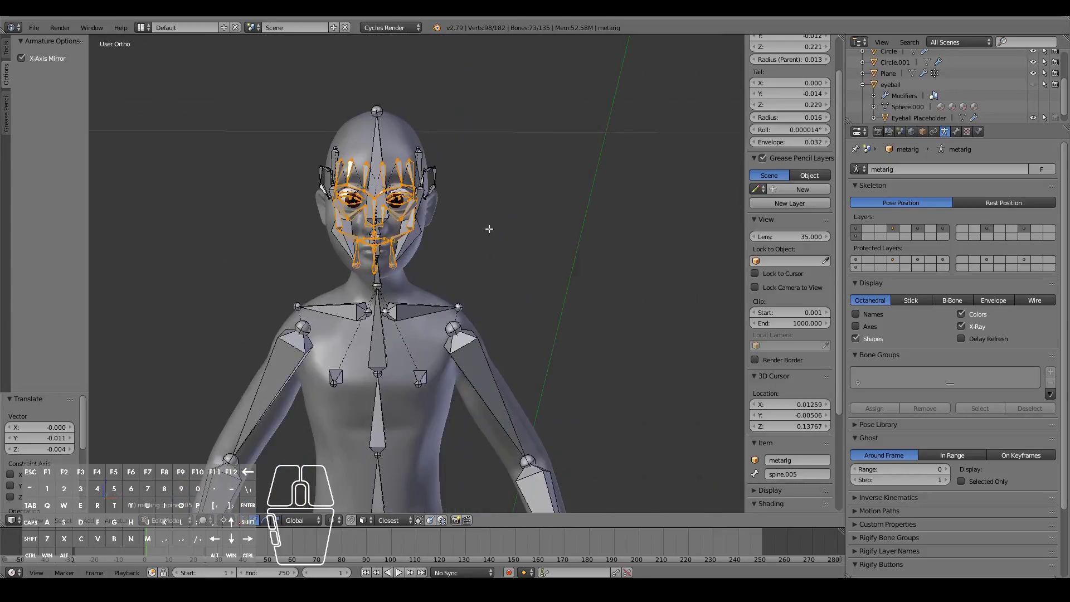
Move the left toe bone forward -0.008 along Y in side view to fit the front of the foot.
scroll(489, 228, "down", 4)
middle_click_drag(485, 229, 419, 303)
key("KP_3")
scroll(454, 390, "up", 6)
scroll(454, 394, "down", 4)
scroll(454, 393, "down", 2, "shift")
scroll(454, 393, "up", 5)
left_click(515, 428)
left_click(425, 482, "shift")
right_click(421, 486)
key("g")
right_click(426, 491)
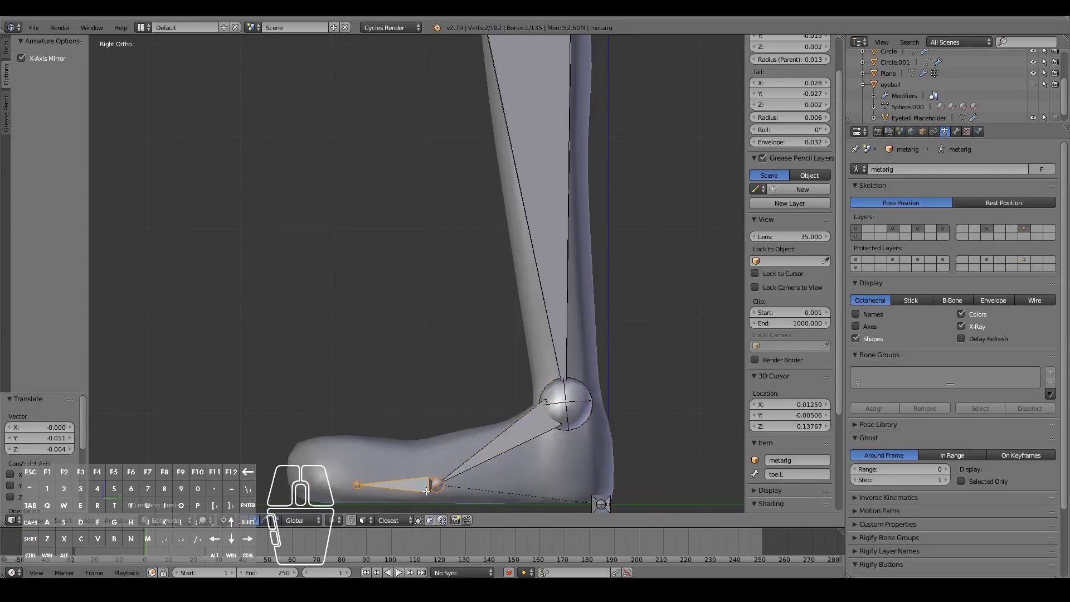
key("g")
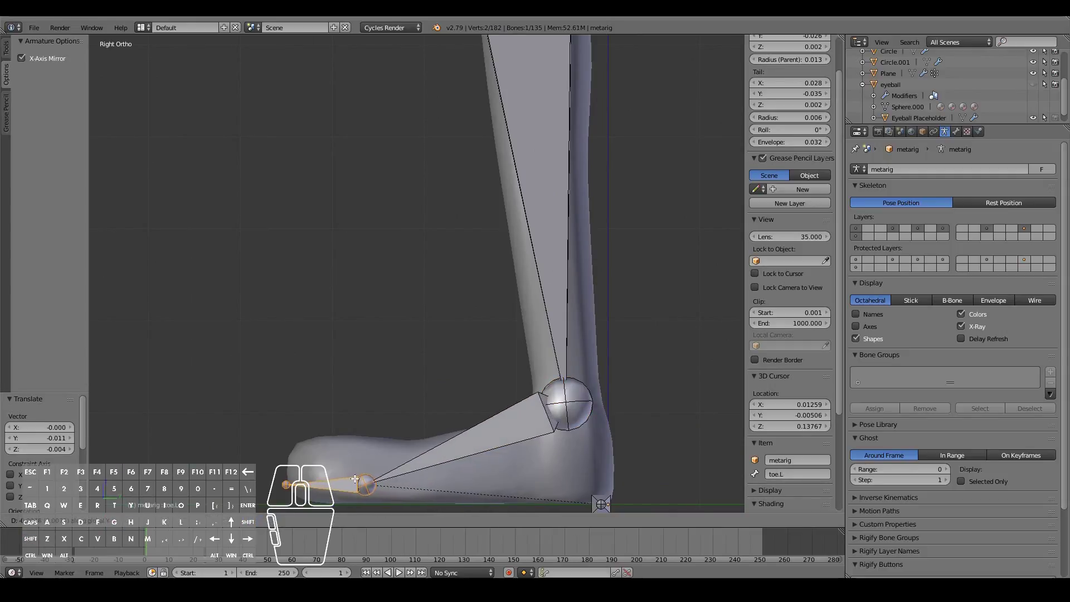
left_click(354, 478)
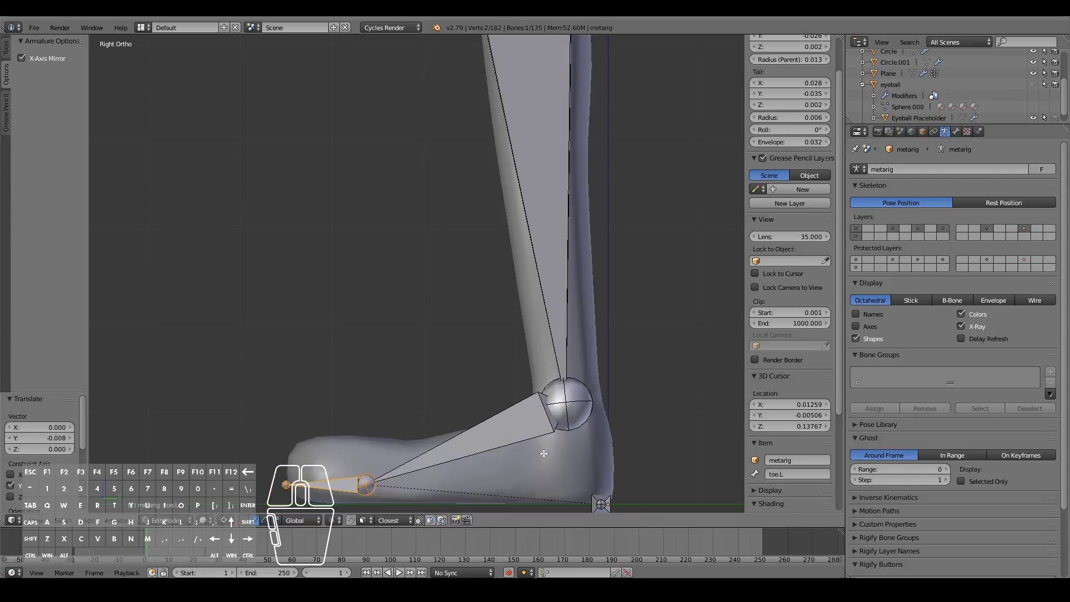
Select the left heel bone and move it 0.001 along Y to the back of the foot.
right_click(583, 418)
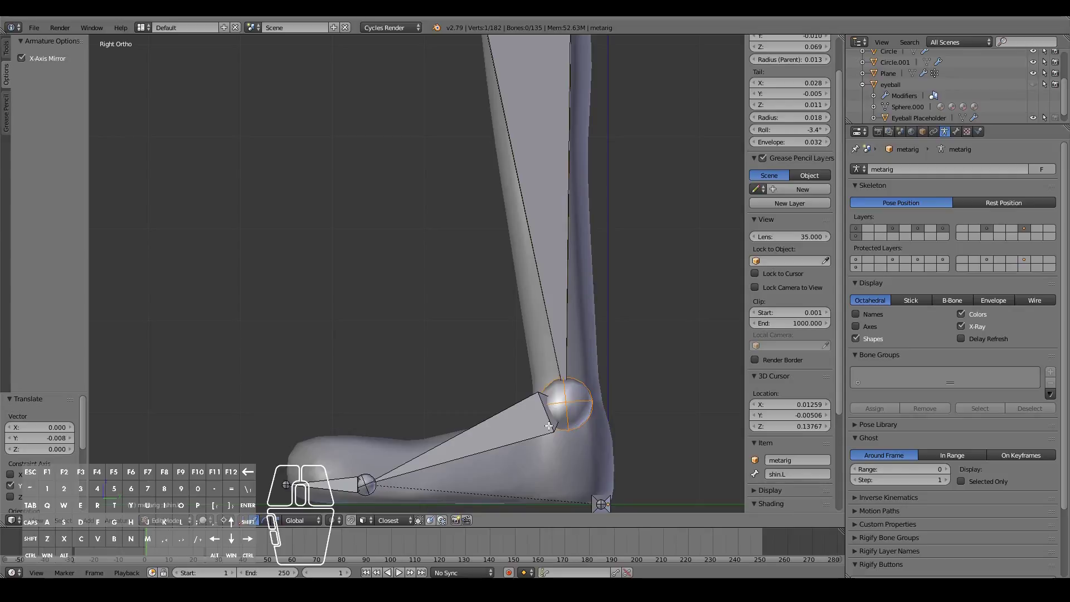
scroll(610, 417, "down", 3)
right_click(575, 475)
middle_click_drag(613, 452, 575, 465)
key("KP_1")
key("KP_3")
key("g")
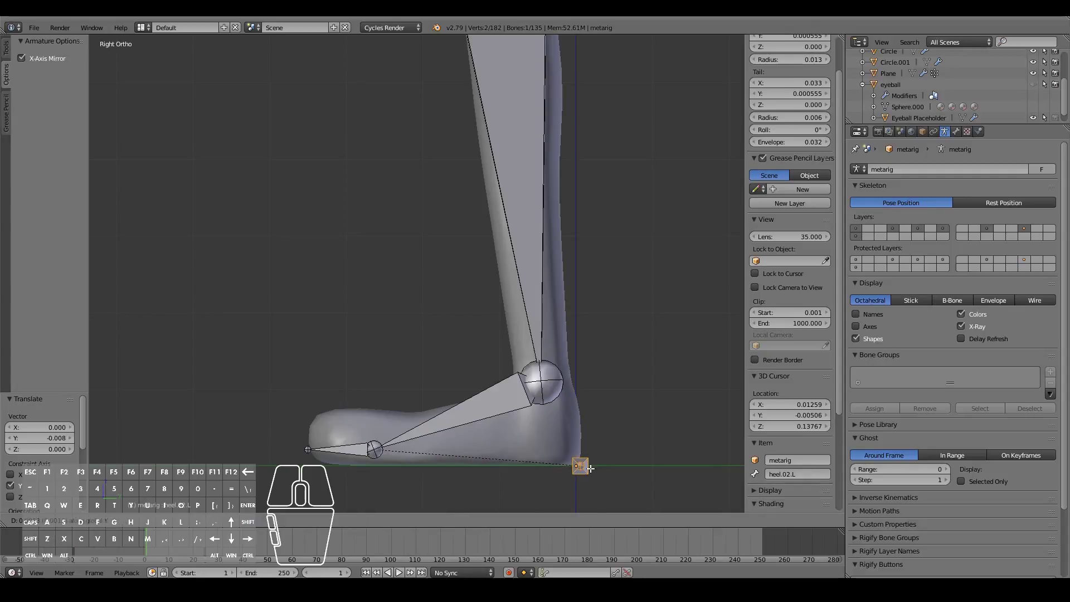
left_click(590, 469)
mouse_move(540, 358)
middle_mouse_down()
mouse_move(522, 395)
mouse_move(533, 365)
middle_mouse_up()
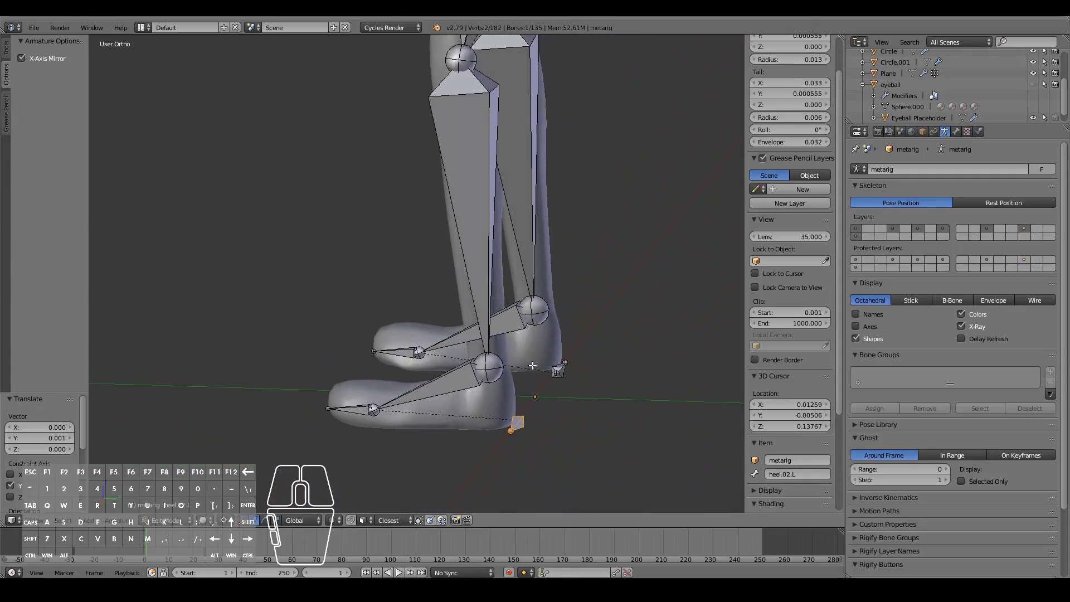
Edit the body mesh and snap the 3D cursor to the centre of the selected edge loop around the left ankle.
key("KP_3")
scroll(563, 371, "up", 2)
right_click(568, 418)
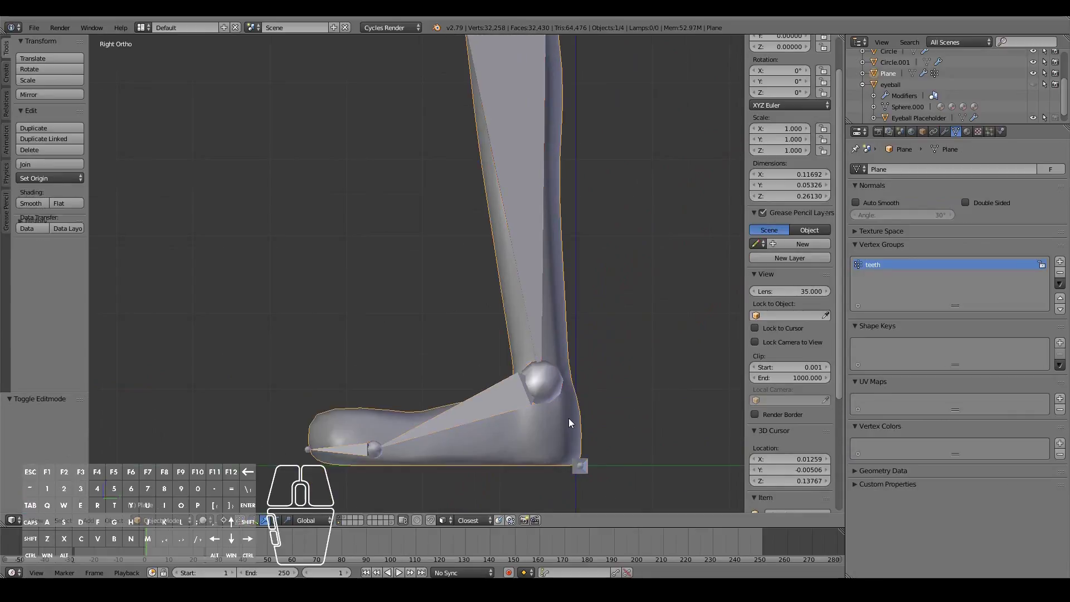
key("Tab")
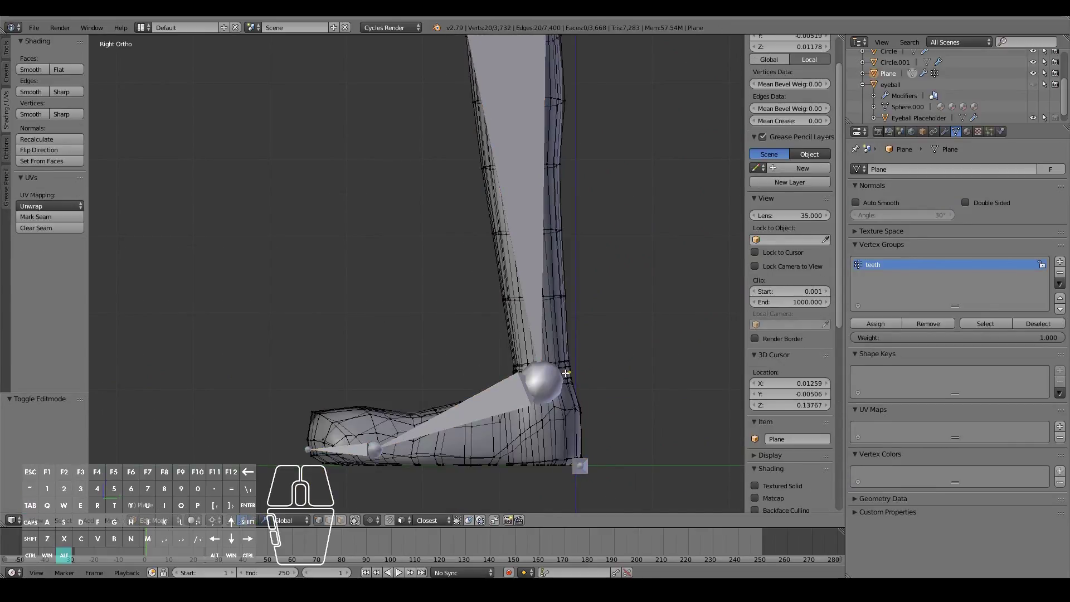
middle_click_drag(580, 386, 544, 439)
key("shift+s")
left_click(543, 439)
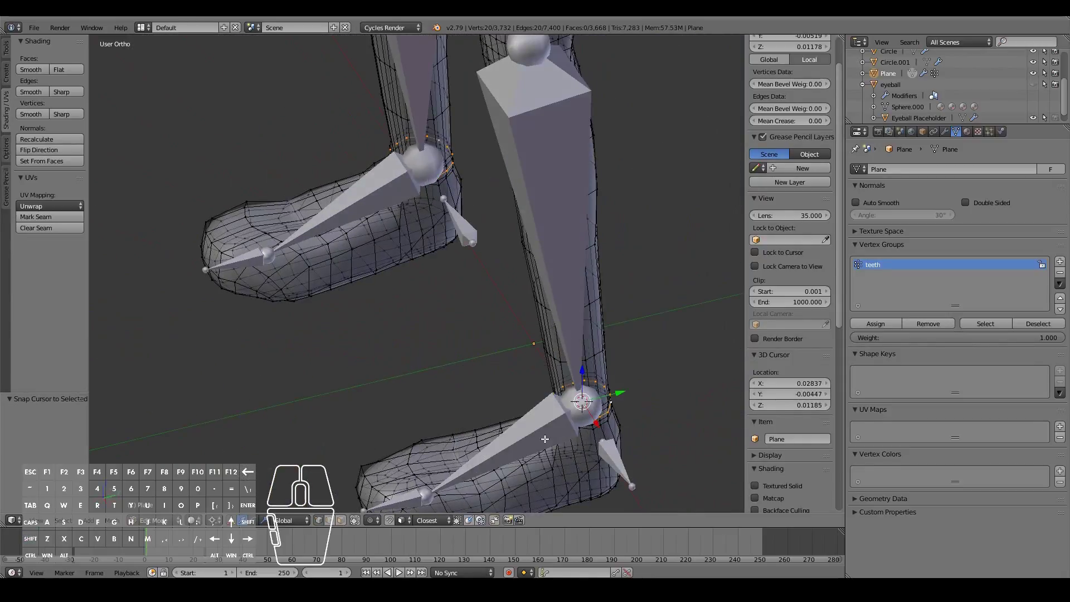
Edit the meta-rig and snap the left shin's ankle joint to the 3D cursor.
key("Tab")
right_click(575, 419)
key("Tab")
right_click(582, 406)
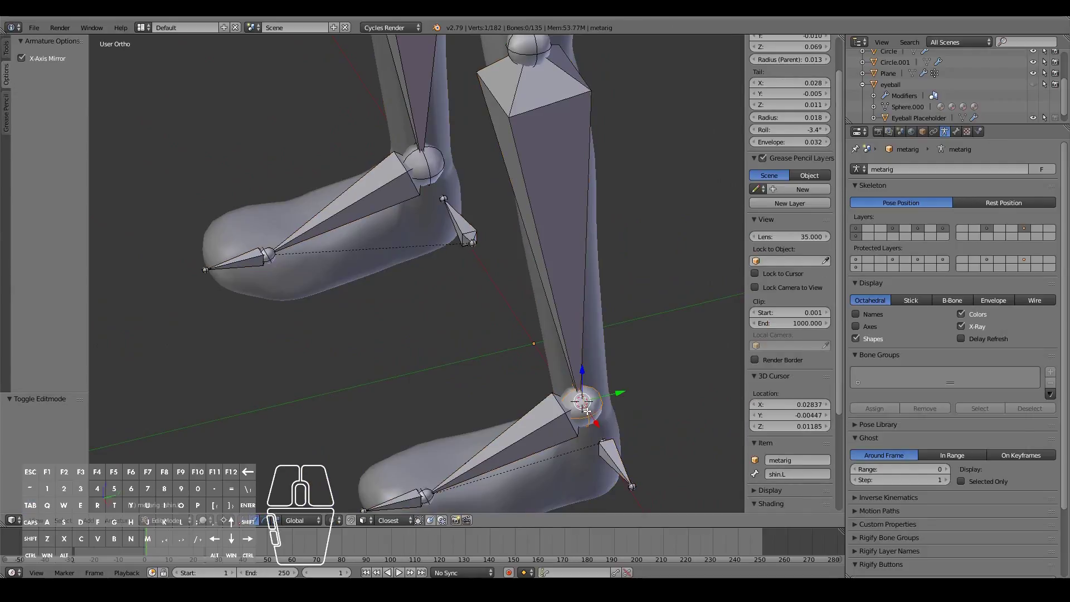
key("shift+s")
left_click(557, 374)
middle_click_drag(557, 372, 459, 302)
Select the edge loop around the left knee on the body mesh and snap the 3D cursor to it.
key("Tab")
right_click(490, 142)
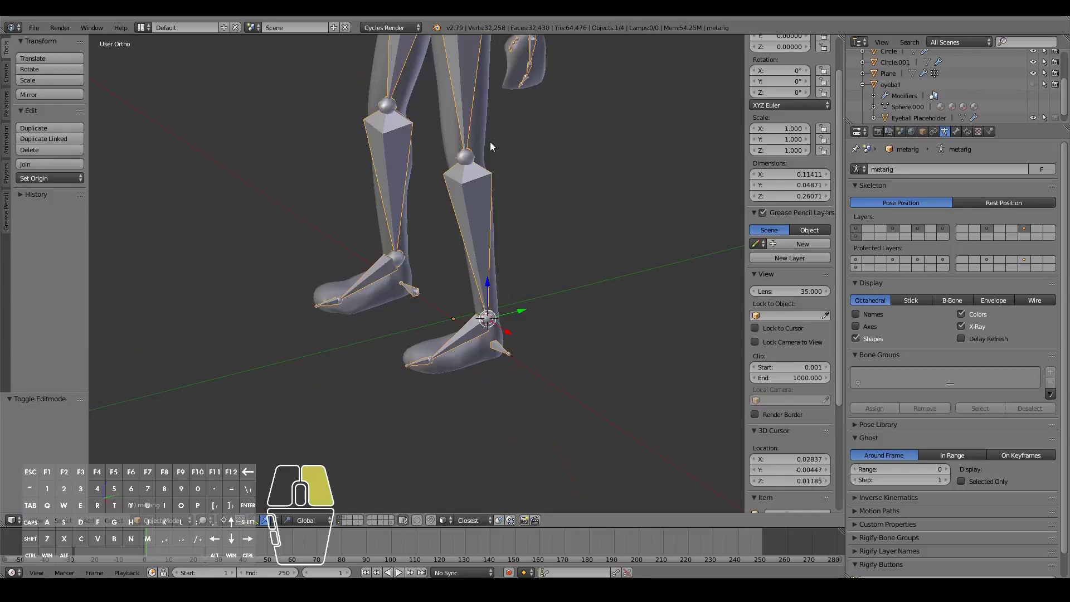
key("Tab")
right_click(478, 156, "alt")
right_click(478, 156, "alt")
key("KP_Decimal")
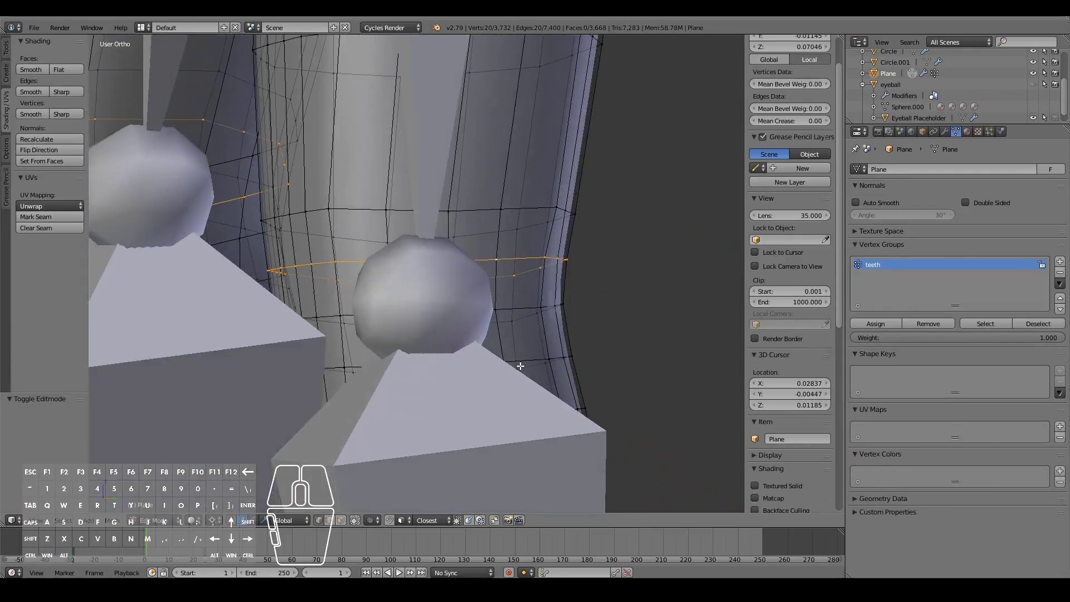
scroll(498, 297, "down", 4)
middle_click_drag(497, 298, 444, 299)
right_click(383, 287, "alt")
key("shift+s")
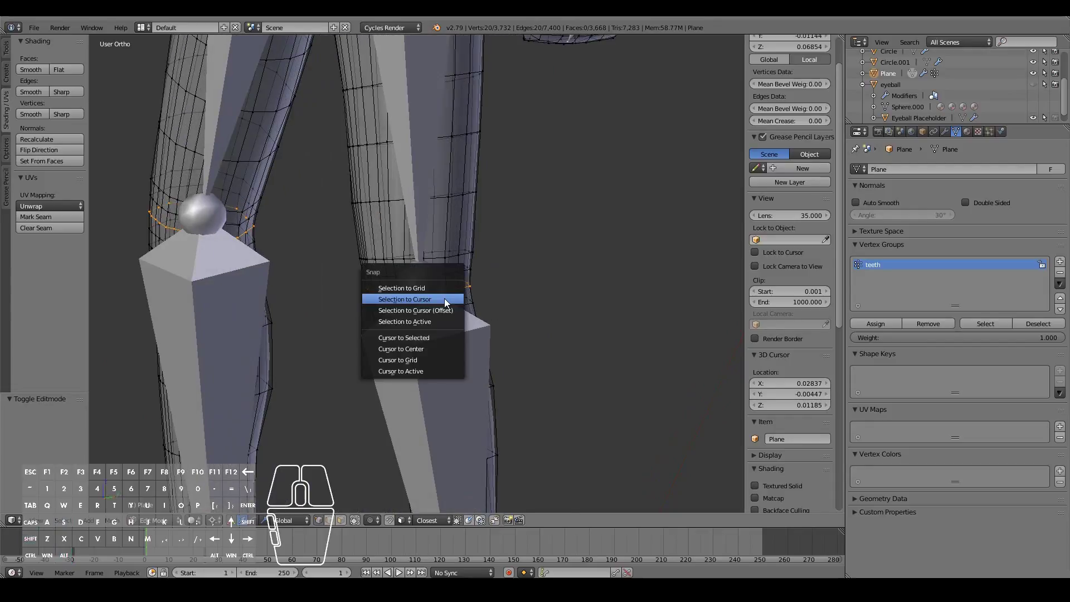
left_click(429, 338)
Snap the meta-rig's left knee joint to the 3D cursor.
key("Tab")
right_click(423, 323)
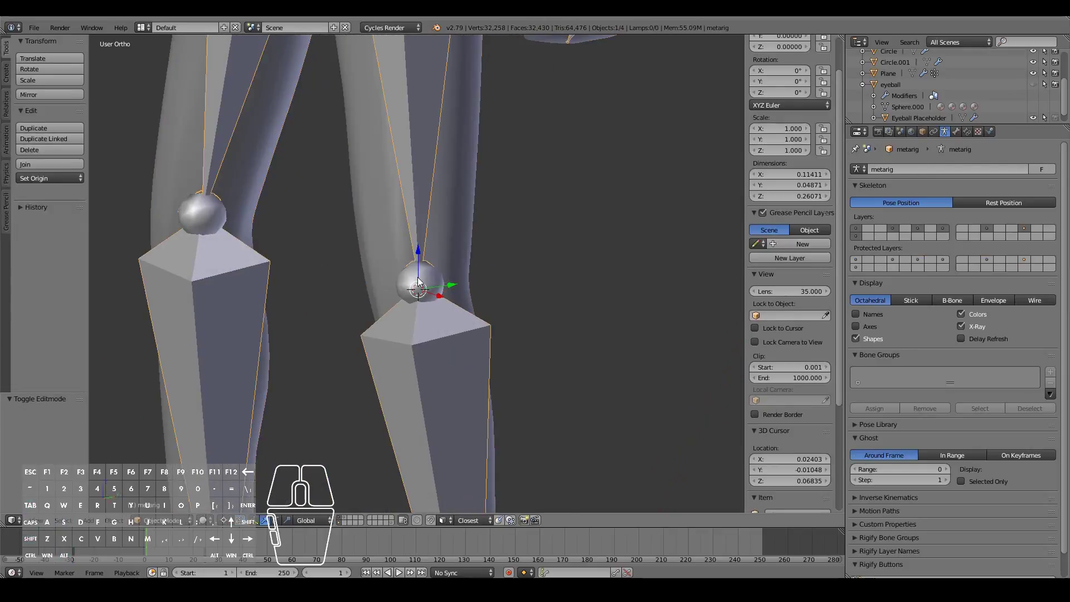
key("Tab")
key("shift+s")
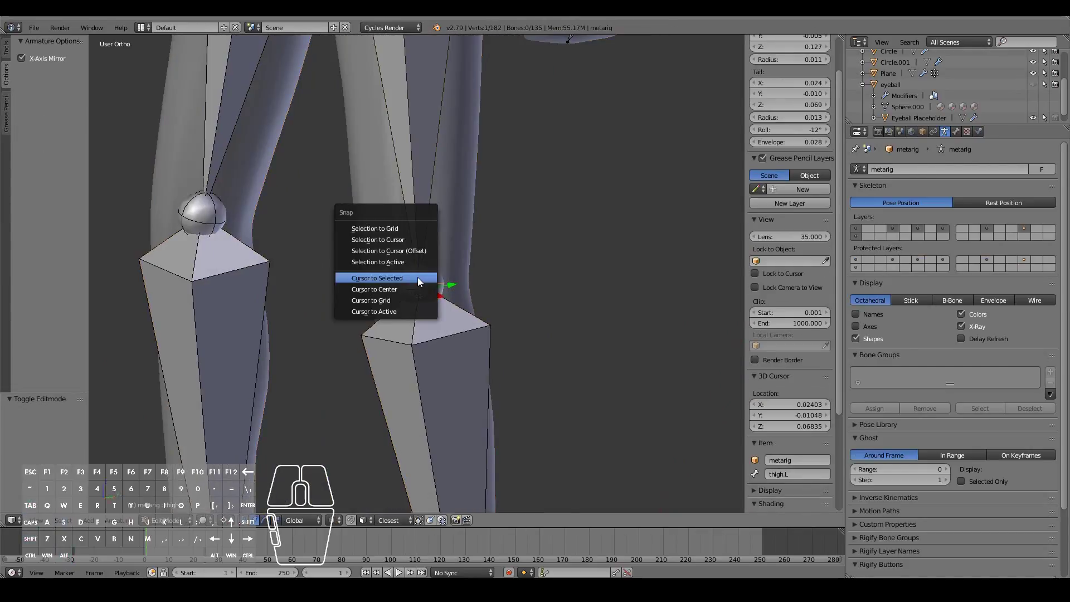
left_click(389, 241)
scroll(364, 301, "down", 3)
scroll(364, 302, "down", 3)
key("KP_1")
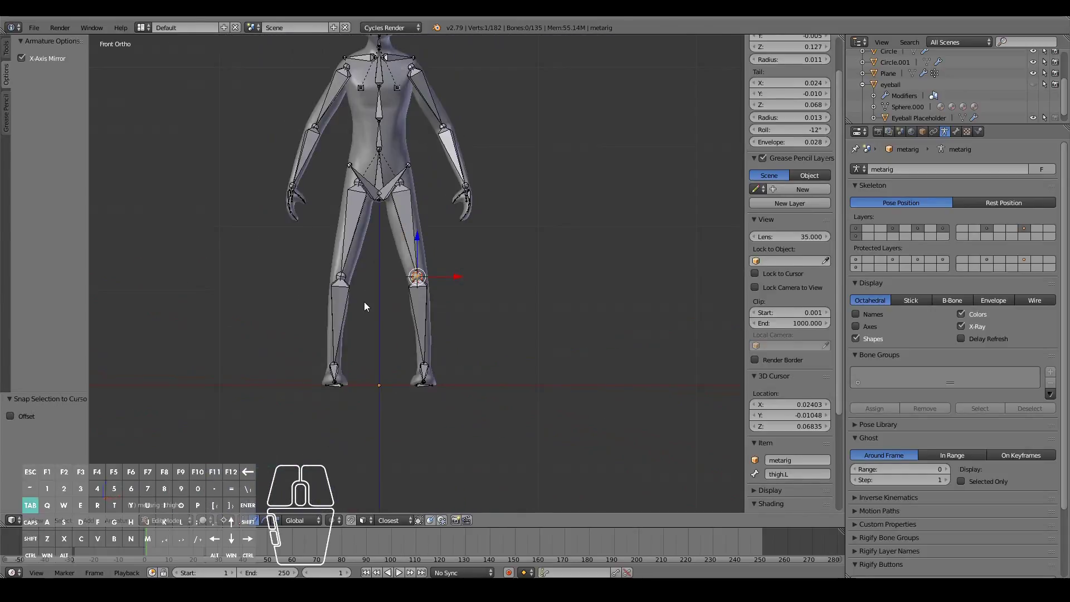
Leave edit mode and examine how the face and jaw bones fit the head from the front and side.
key("Tab")
scroll(364, 302, "up", 6, "shift")
scroll(363, 302, "up", 3)
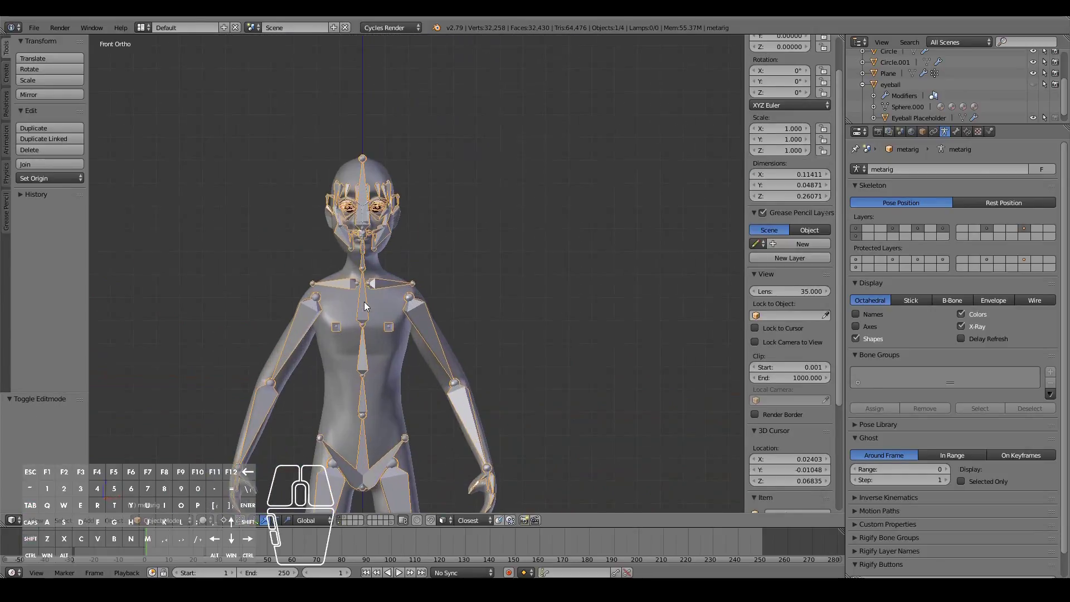
scroll(363, 302, "up", 4, "shift")
scroll(363, 301, "down", 6, "ctrl")
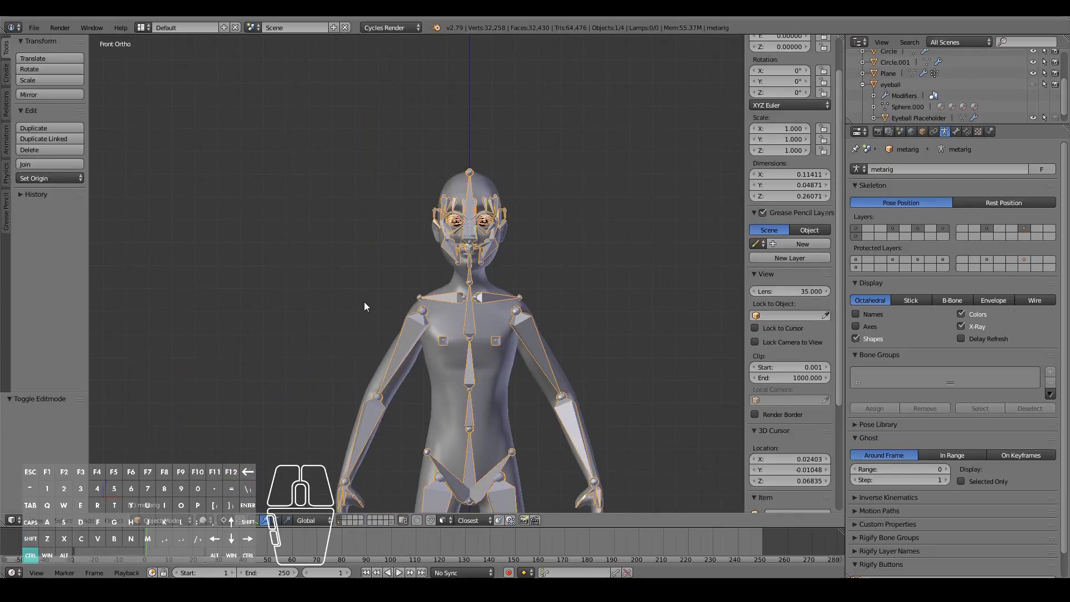
scroll(506, 307, "up", 4)
middle_click_drag(541, 289, 451, 248)
key("KP_1")
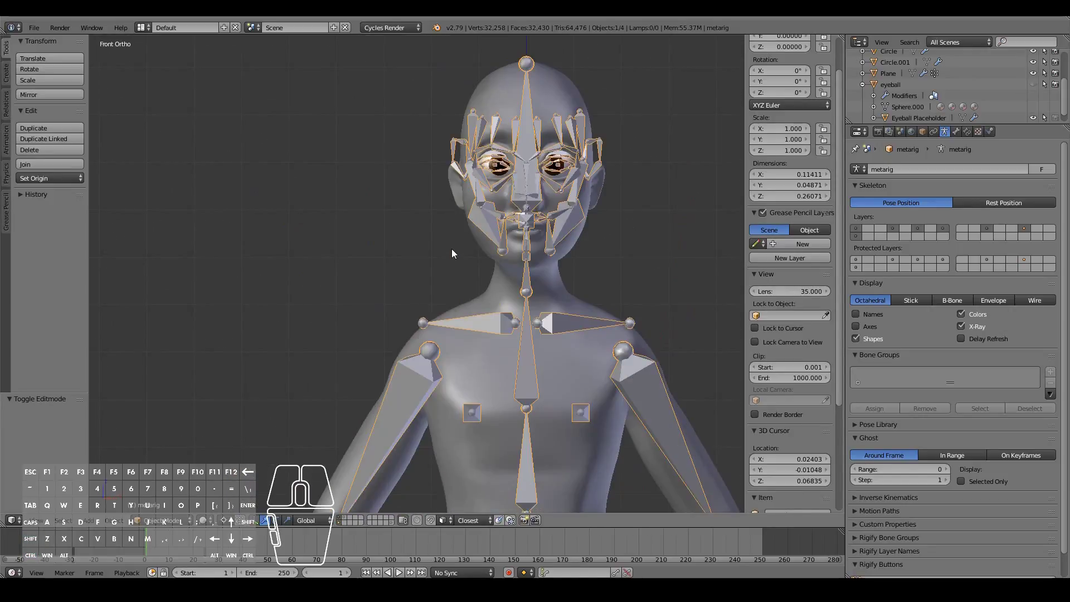
key("KP_3")
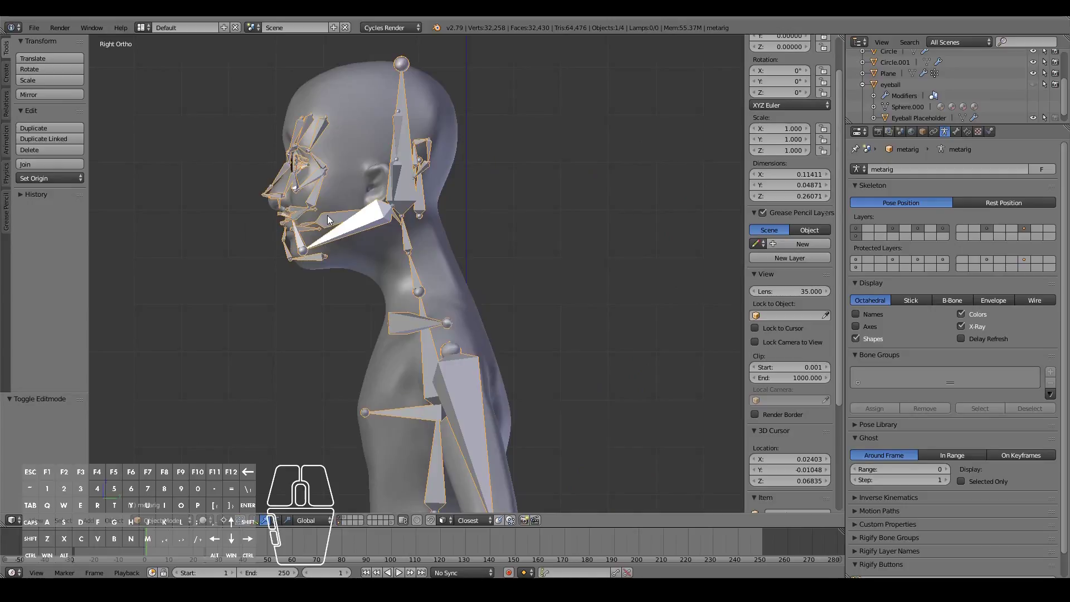
key("KP_1")
key("KP_3")
scroll(327, 215, "down", 9, "ctrl")
scroll(460, 236, "up", 2)
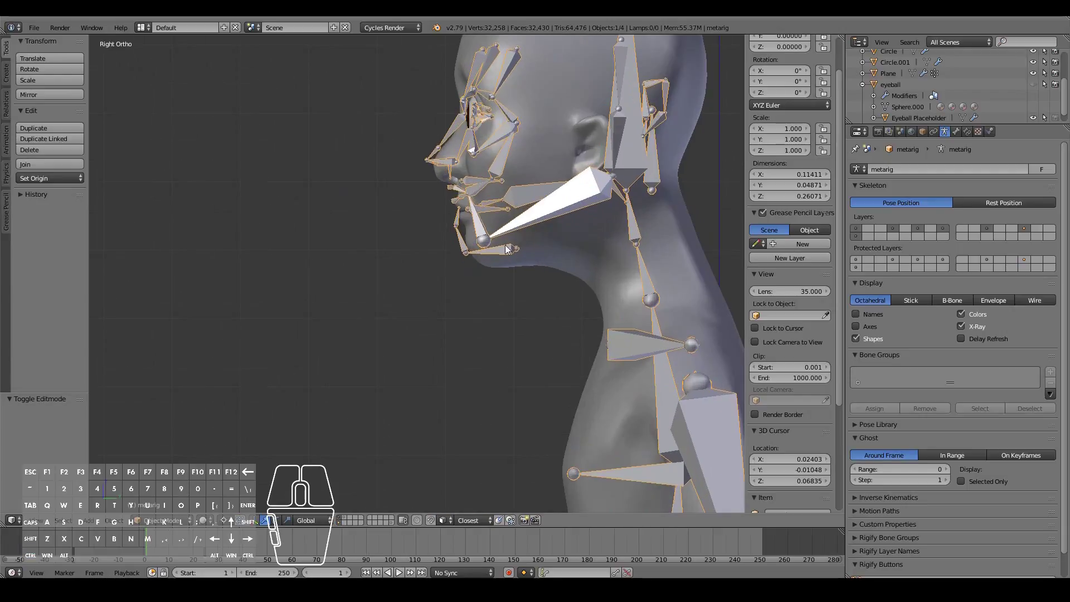
Select the connected jaw and chin bones in edit mode and move them 0.002 along Y and -0.002 along Z.
key("Tab")
scroll(510, 247, "up", 4, "shift")
scroll(517, 331, "up", 1)
key("Tab")
key("Tab")
key("Tab")
key("Tab")
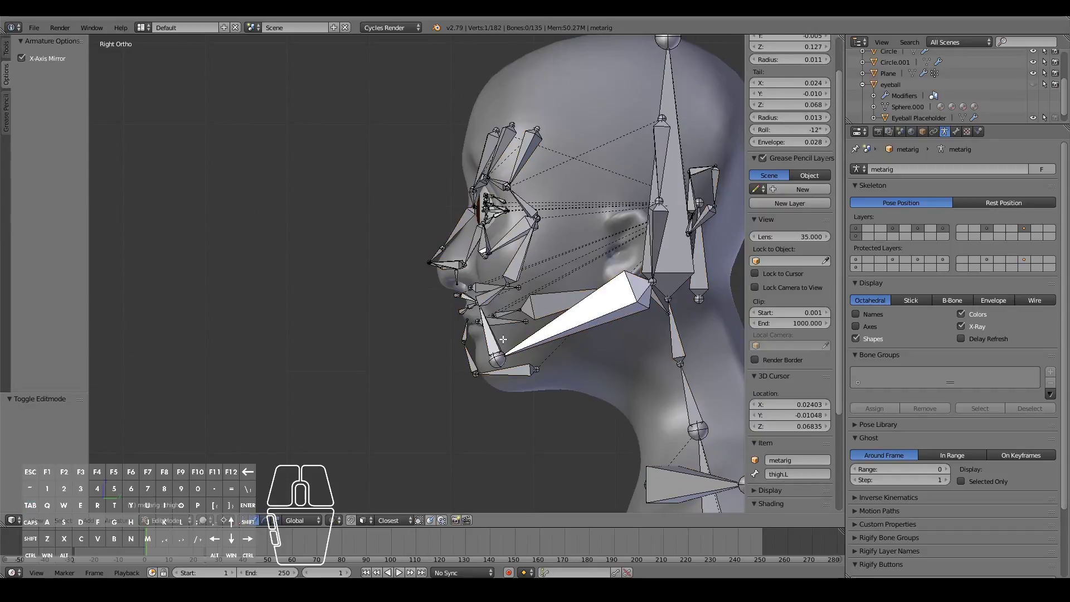
key("a")
key("a")
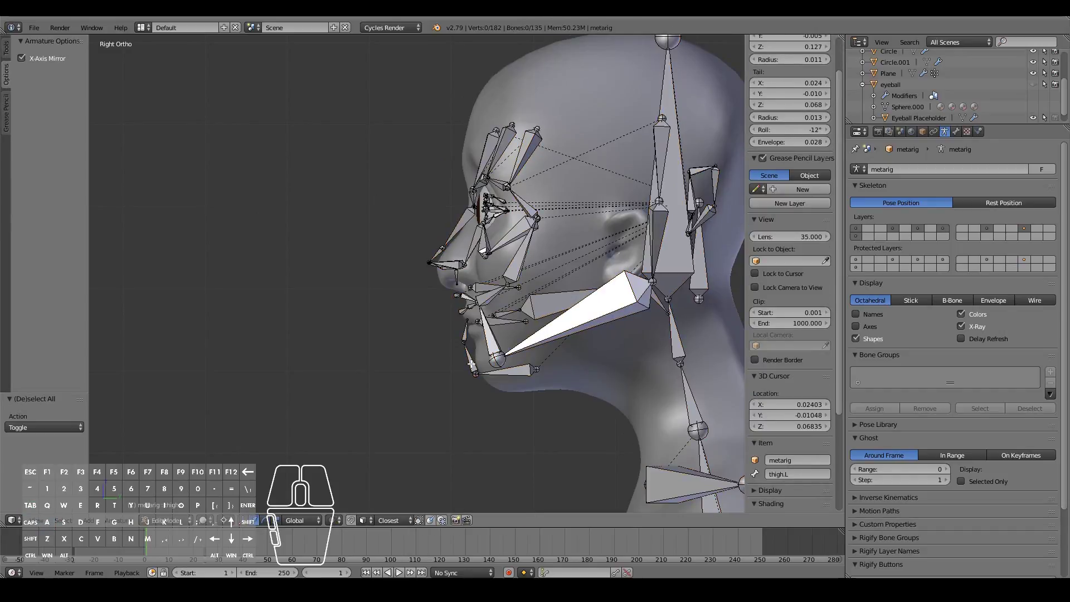
key("l")
key("g")
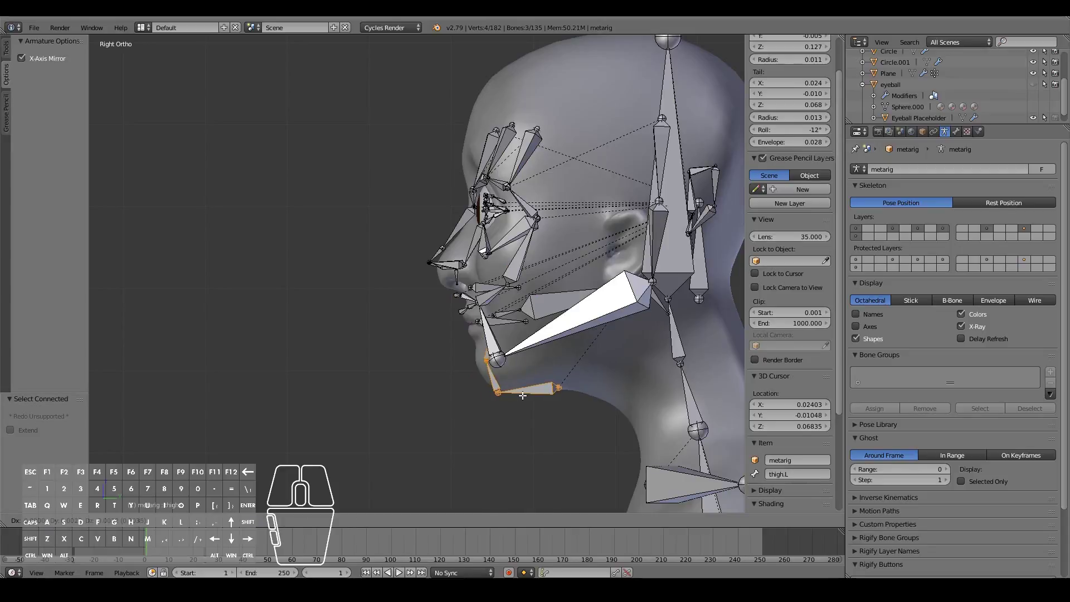
left_click(513, 396)
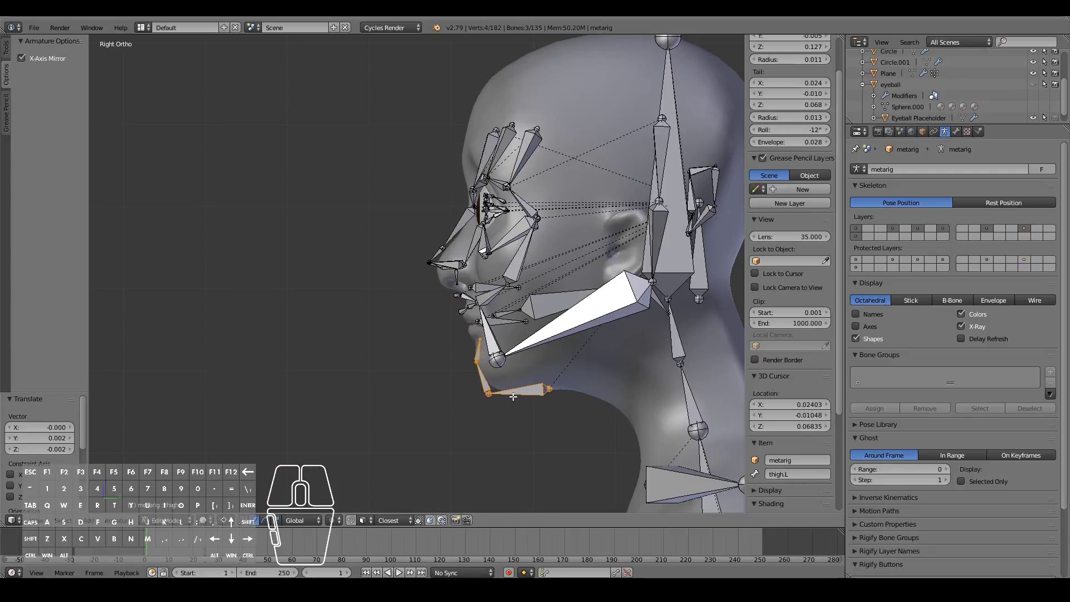
Reposition the jaw bone's rear end and the chin joints so they follow the chin's profile in side view.
right_click(545, 392)
key("g")
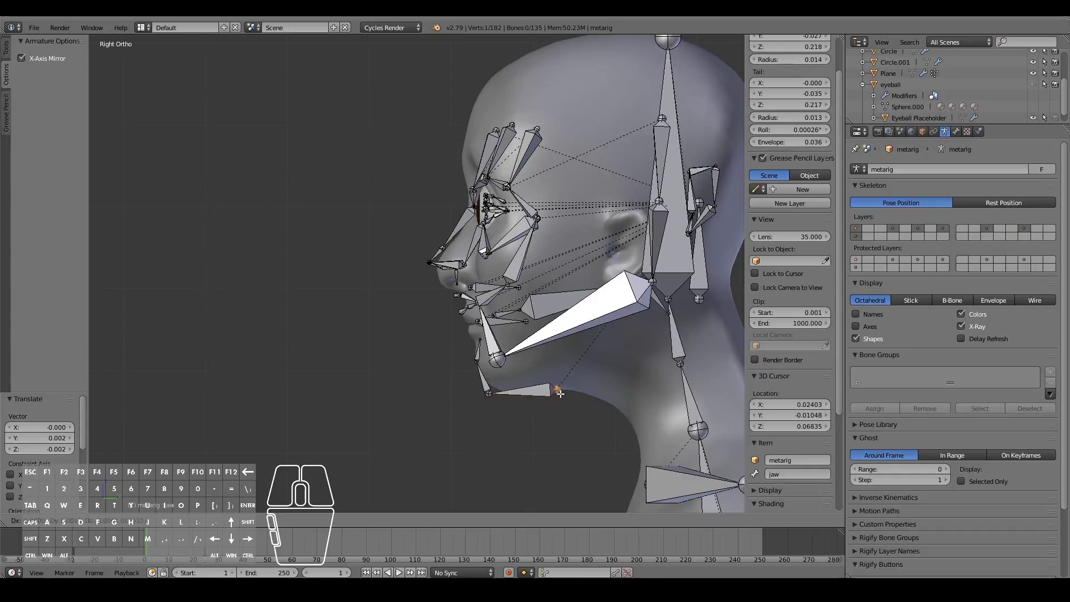
left_click(557, 394)
key("g")
left_click(486, 382)
key("g")
left_click(476, 369)
right_click(479, 340)
key("g")
left_click(473, 342)
Nudge the rear end of the central jaw bone 0.000272 along Y under the chin.
right_click(559, 390)
key("g")
left_click(559, 390)
middle_click_drag(449, 367, 541, 380)
key("KP_3")
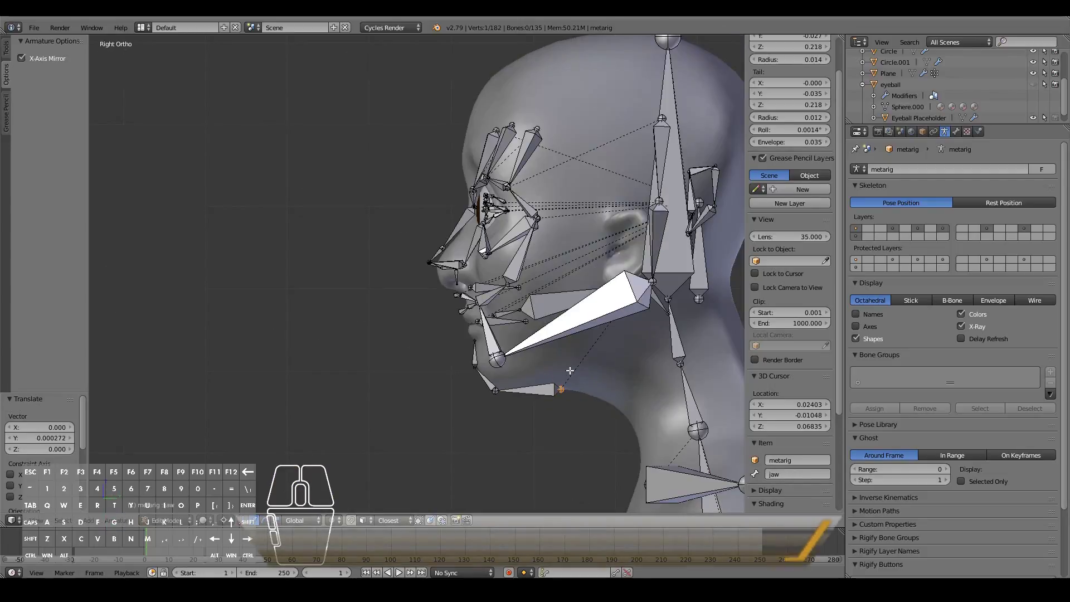
Move the joint between the left jaw bones 0.001 along Y and 0.000340 along Z.
right_click(497, 357)
key("g")
left_click(508, 354)
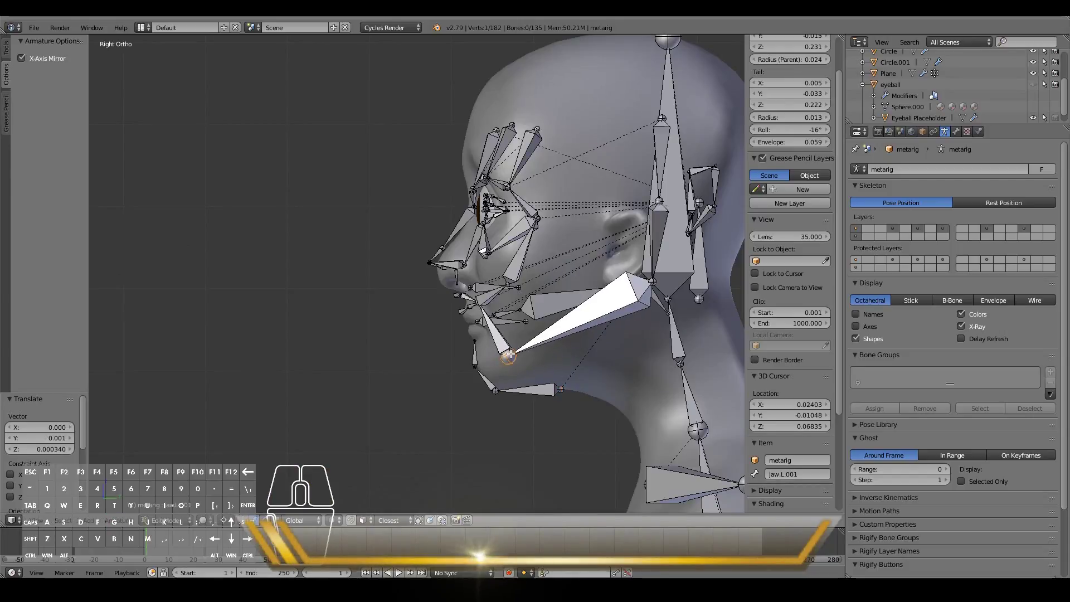
middle_click_drag(508, 355, 523, 319)
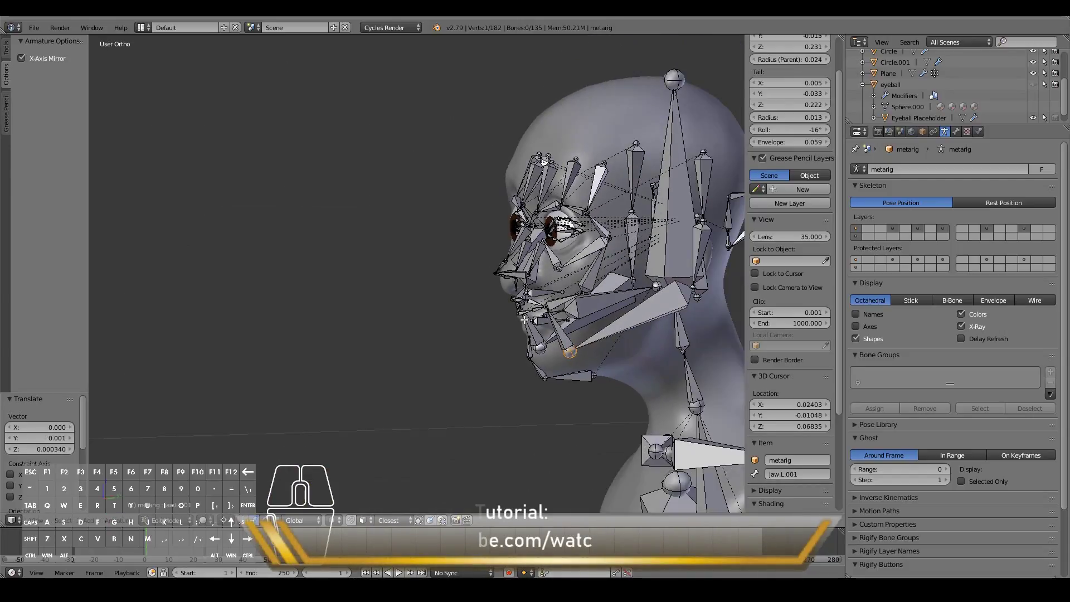
key("KP_3")
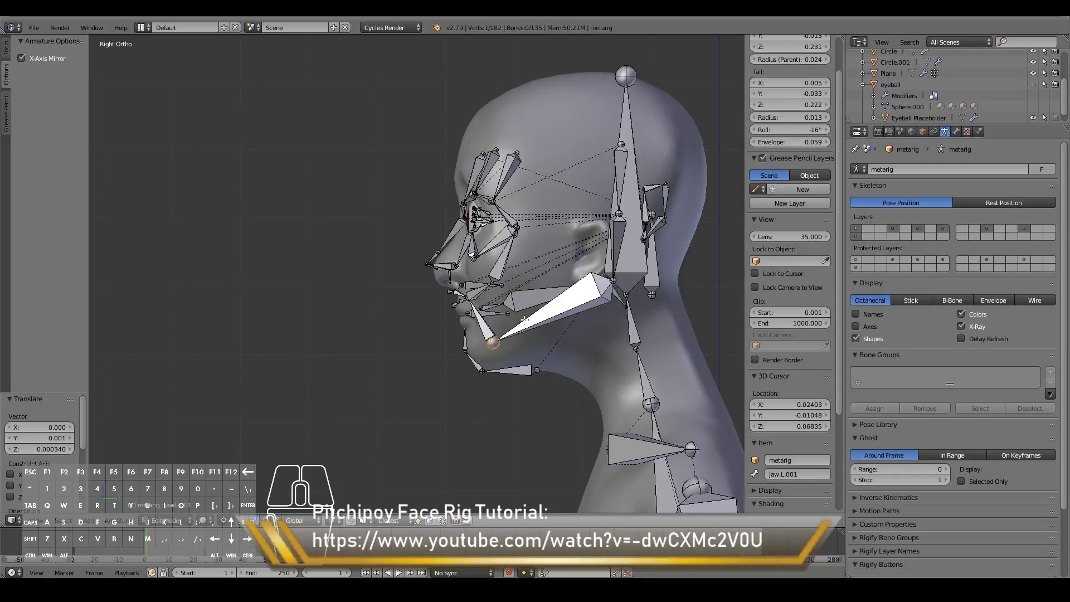
Move the ear bones forward onto the ear in side view.
key("KP_1")
scroll(524, 320, "up", 4)
right_click(629, 221)
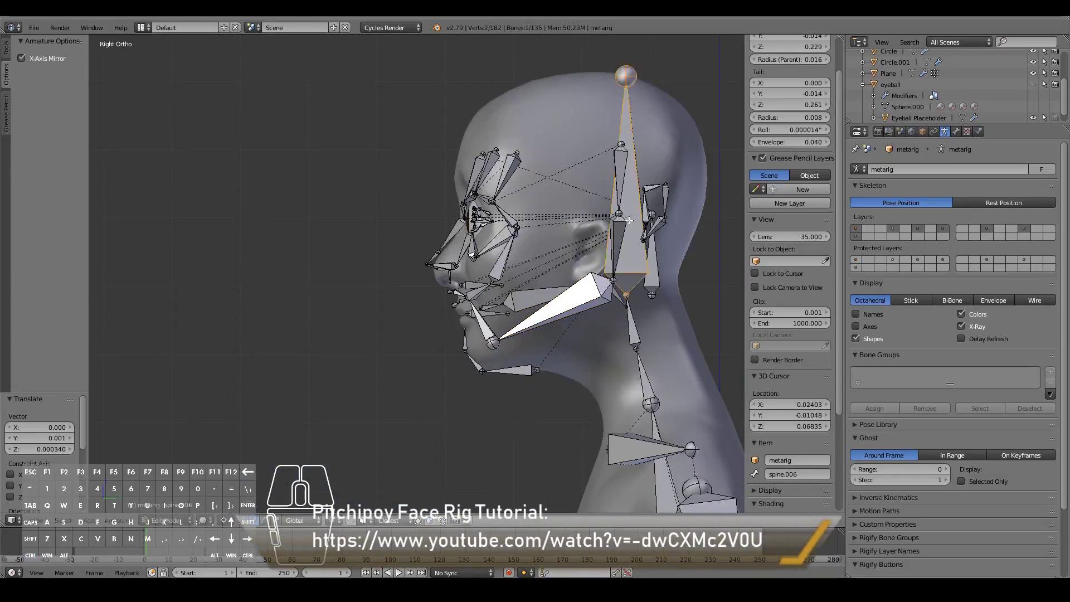
right_click(646, 222)
key("g")
left_click(576, 258)
Nudge the joint at the side of the head slightly inward and down in front view.
middle_click_drag(576, 258, 641, 268)
key("KP_1")
scroll(617, 301, "up", 5)
right_click(627, 285)
key("g")
left_click(617, 300)
Box-select the upper face bones in front view and reposition them in side view.
key("b")
left_click_drag(374, 150, 666, 261)
key("KP_3")
key("g")
middle_click_drag(607, 301, 446, 290)
key("KP_3")
Reposition the joint beside the ear in side view with the display temporarily in wireframe.
right_click(613, 256)
key("z")
key("g")
left_click(612, 284)
key("z")
Select the lower nose bones, check their fit from the front and side, and clear the selection.
key("KP_1")
right_click(387, 210)
key("KP_1")
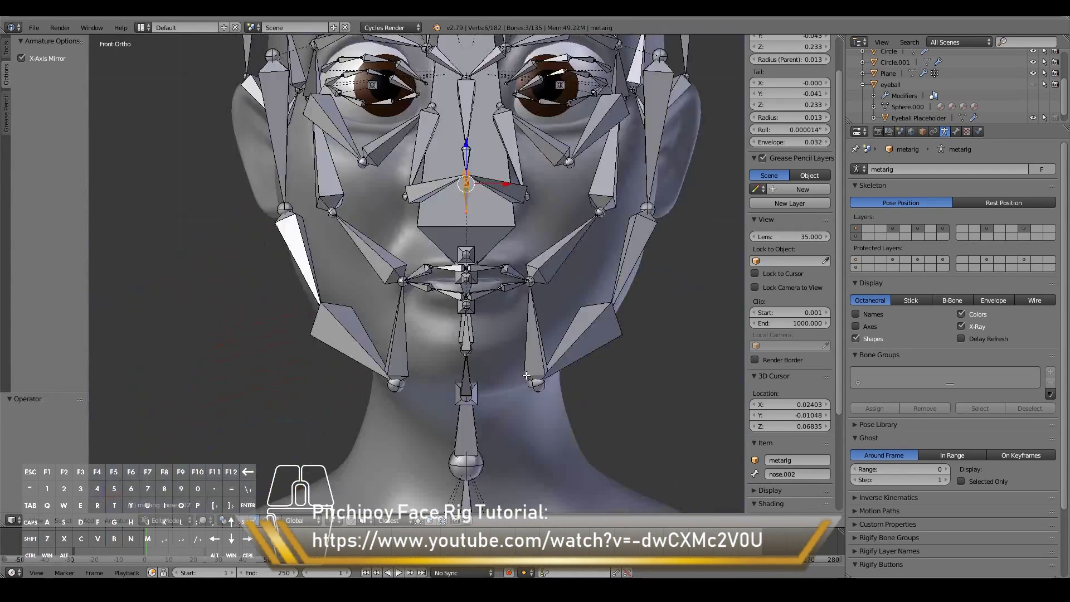
key("KP_3")
key("a")
Nudge the left cheek joint 0.000283 along Y and adjust its position on the cheek in front view.
right_click(362, 170)
key("g")
left_click(359, 167)
key("KP_3")
key("KP_1")
key("g")
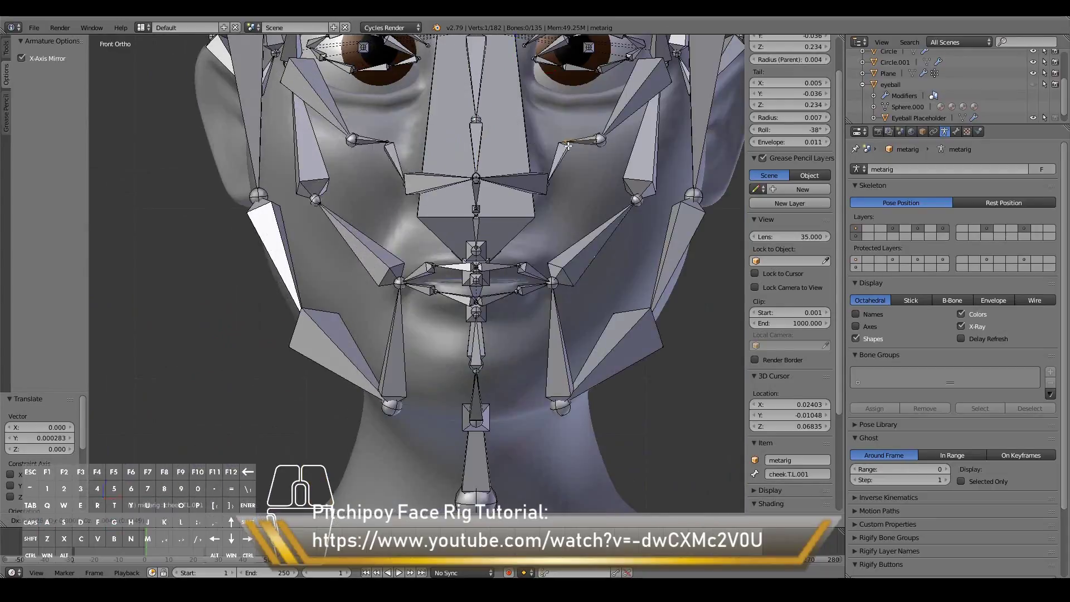
left_click(567, 145)
scroll(567, 145, "down", 2)
middle_click_drag(567, 146, 490, 156)
key("KP_1")
right_click(568, 246)
key("KP_3")
key("KP_1")
right_click(476, 203, "shift")
right_click(530, 105, "shift")
scroll(530, 105, "down", 2)
key("KP_3")
key("a")
Select the left lower brow bones and raise them 0.004 along Z.
key("KP_1")
right_click(549, 187, "shift")
key("g")
key("z")
middle_click_drag(601, 210, 563, 209)
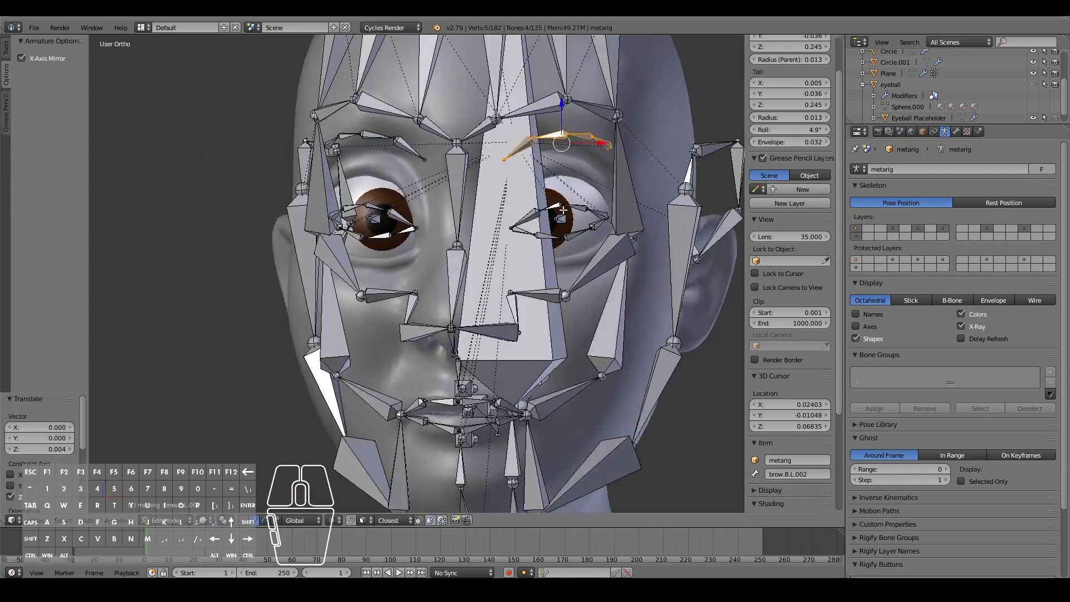
Move the left lower eyelid joint -0.000246 along Y and 0.000109 along Z to fit the lid.
key("a")
key("KP_1")
scroll(563, 209, "up", 2)
right_click(617, 179)
key("g")
left_click(556, 208)
key("KP_3")
middle_click_drag(413, 234, 491, 256)
right_click(536, 282)
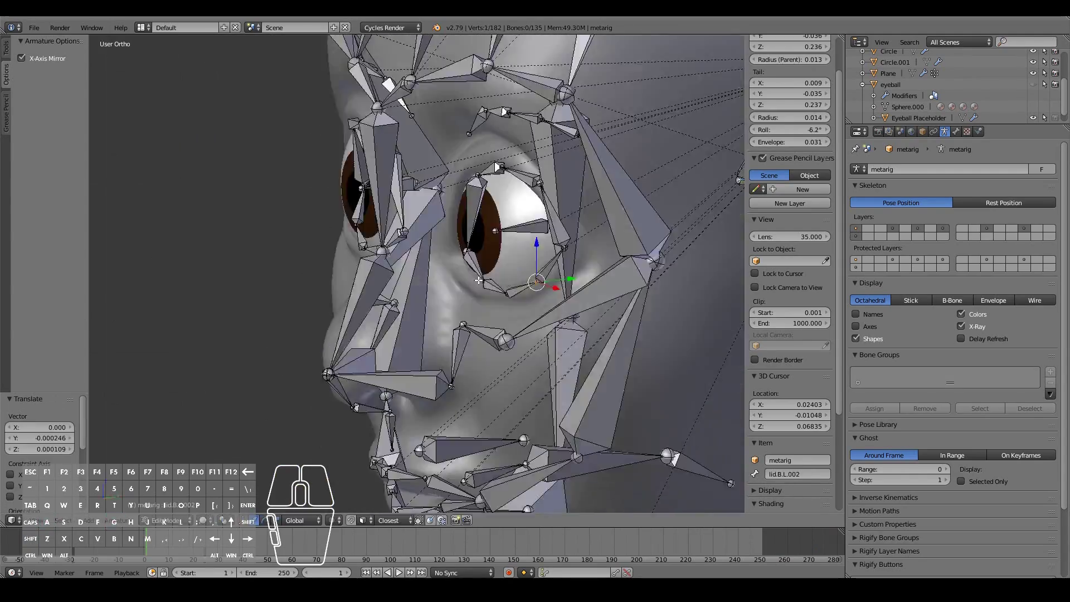
Reposition the left upper eyelid joint in front view and shift it -0.000486 along Y.
key("KP_1")
right_click(604, 136)
key("g")
middle_click_drag(518, 167, 413, 184)
right_click(409, 147)
key("g")
key("y")
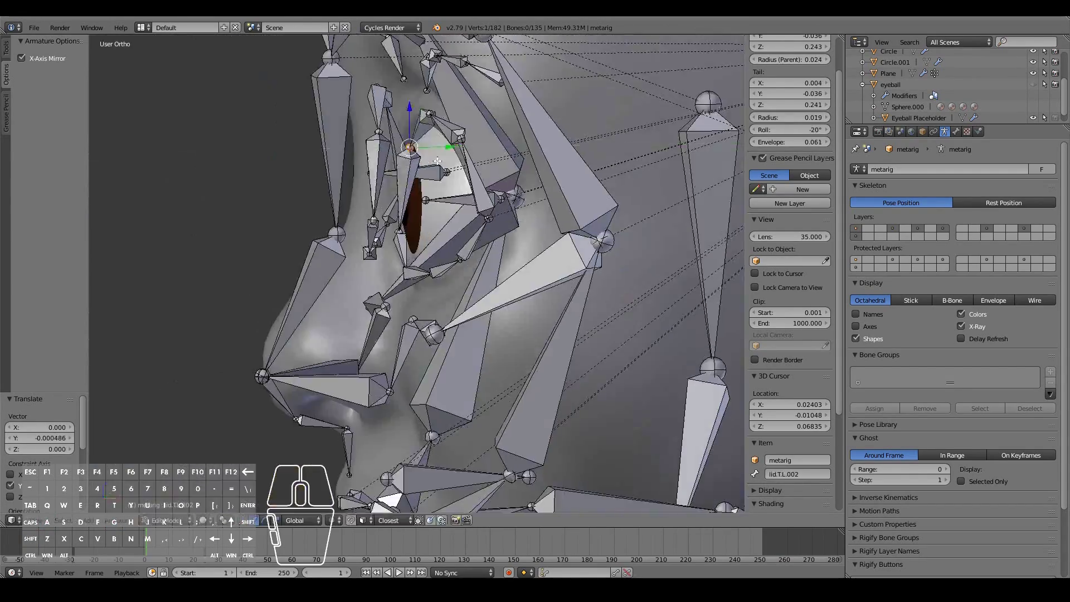
Move the neighbouring joint near the left eye -0.000661 along X and 0.000094 along Z.
scroll(437, 161, "down", 3)
right_click(394, 110)
key("KP_1")
key("g")
middle_click_drag(563, 184, 618, 234)
Nudge a facial bone joint slightly in side view.
right_click(625, 275)
middle_click_drag(625, 275, 643, 256)
right_click(643, 256)
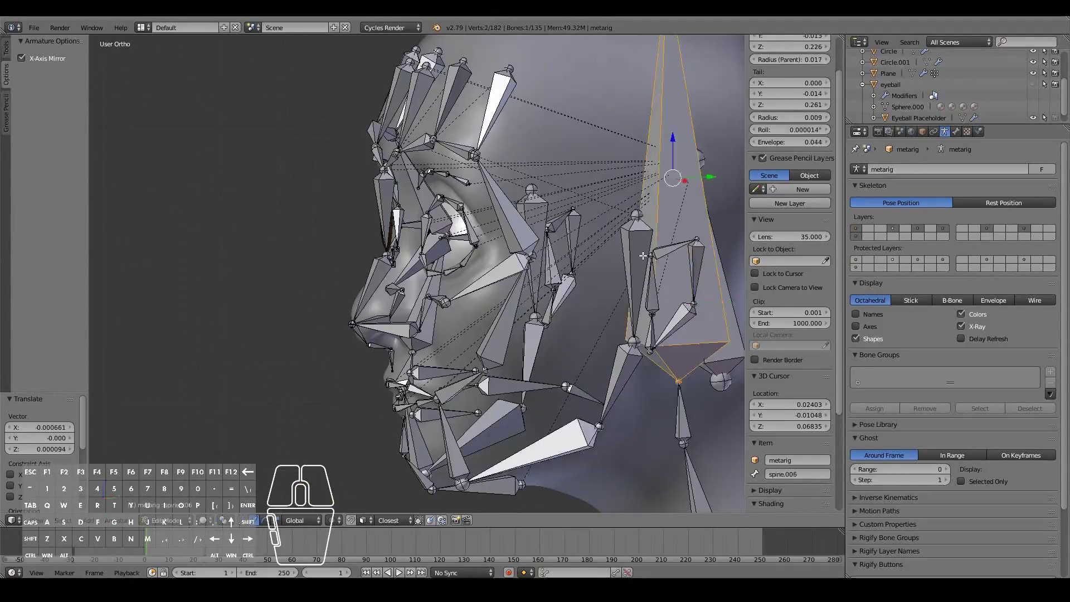
key("KP_3")
right_click(574, 344)
key("g")
left_click(574, 346)
right_click(419, 437)
middle_click_drag(418, 424, 545, 346)
scroll(387, 333, "down", 2)
Scale and reposition the central face bone in side view, and rotate it 4.41°.
right_click(632, 352)
key("KP_3")
key("s")
left_click(662, 323)
key("g")
key("r")
key("KP_1")
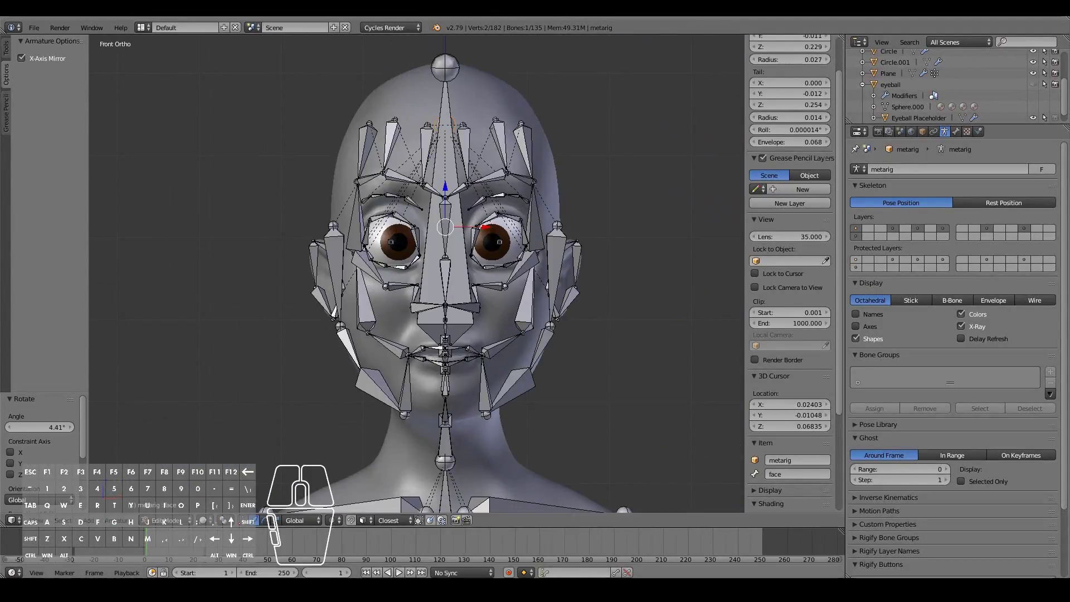
Clear the bone selection and examine how the meta-rig fits the body, arms and face from the front and side.
scroll(215, 234, "down", 3)
scroll(464, 221, "up", 5)
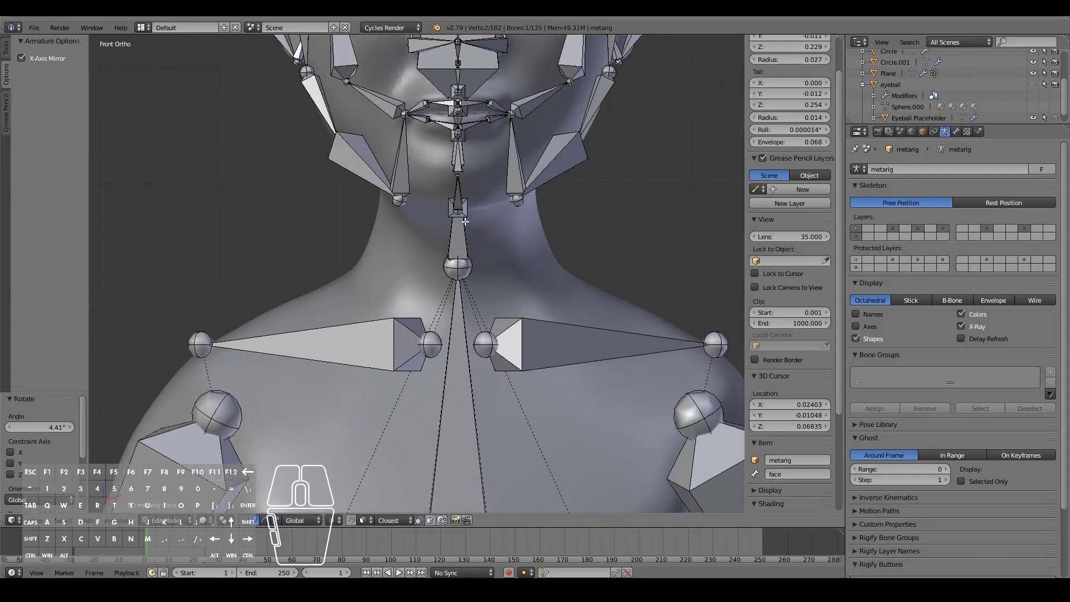
scroll(464, 221, "down", 8)
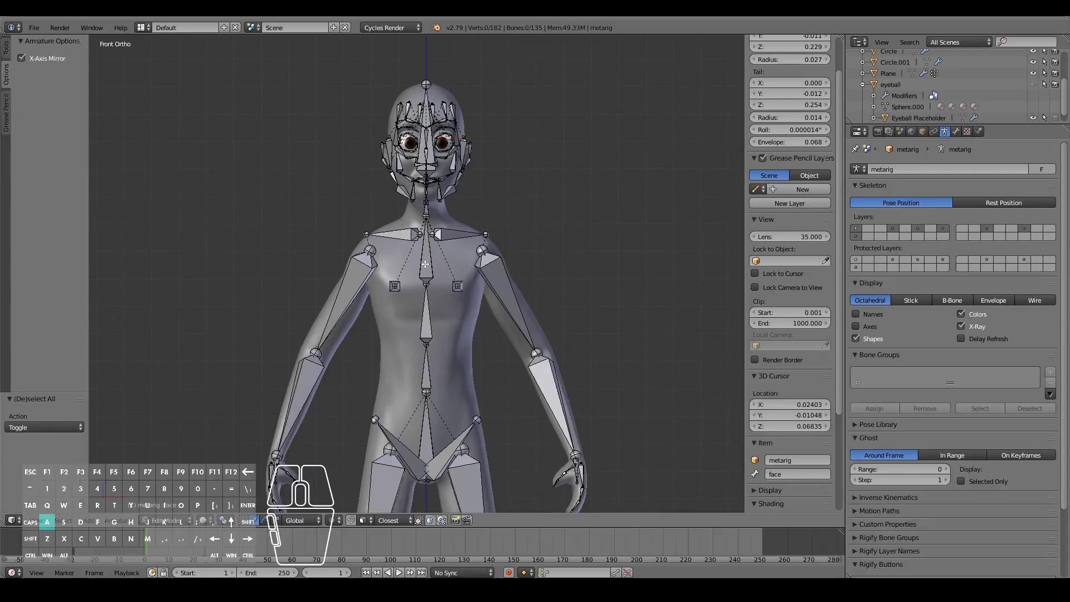
key("a")
scroll(512, 307, "down", 1)
scroll(512, 307, "down", 1)
scroll(495, 180, "up", 3)
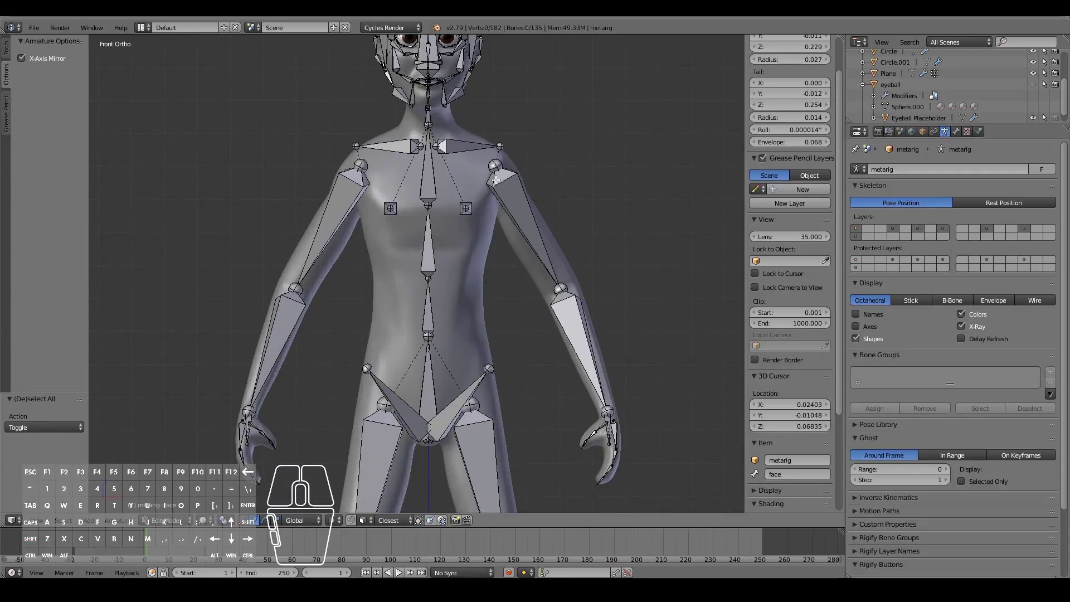
middle_click_drag(557, 292, 428, 302)
key("KP_1")
scroll(530, 423, "down", 2)
middle_click_drag(530, 425, 419, 402)
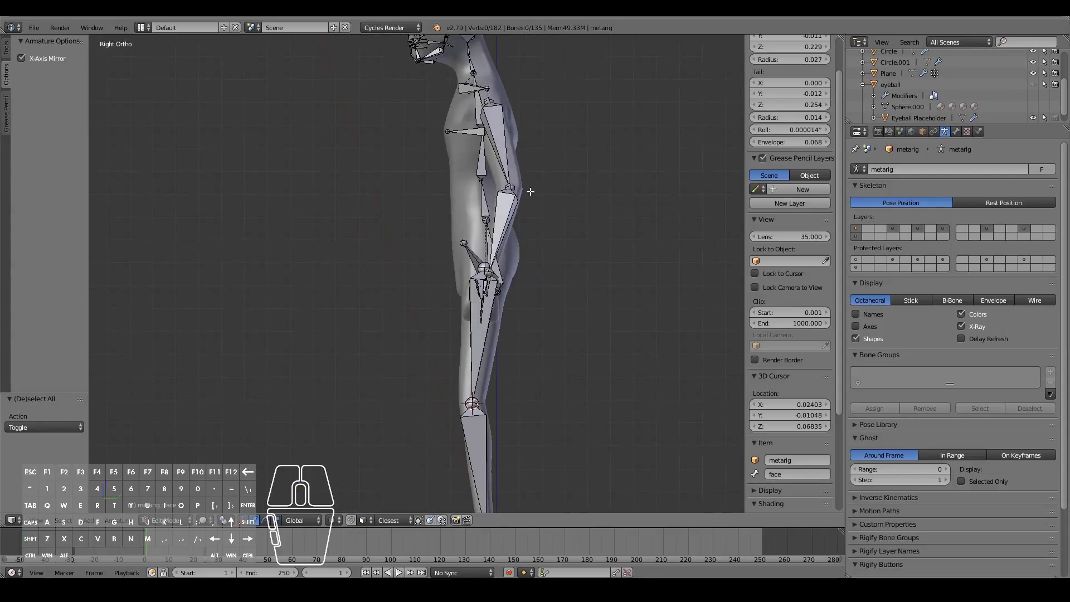
key("KP_1")
scroll(530, 191, "up", 15, "shift")
scroll(531, 205, "up", 7)
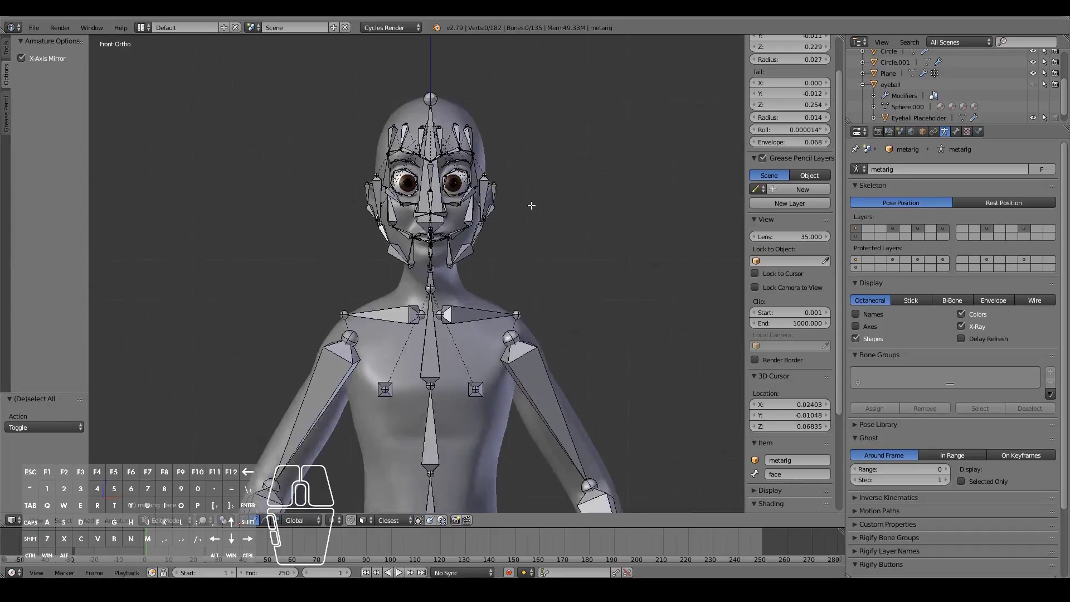
scroll(532, 207, "up", 9, "shift")
scroll(532, 207, "up", 1)
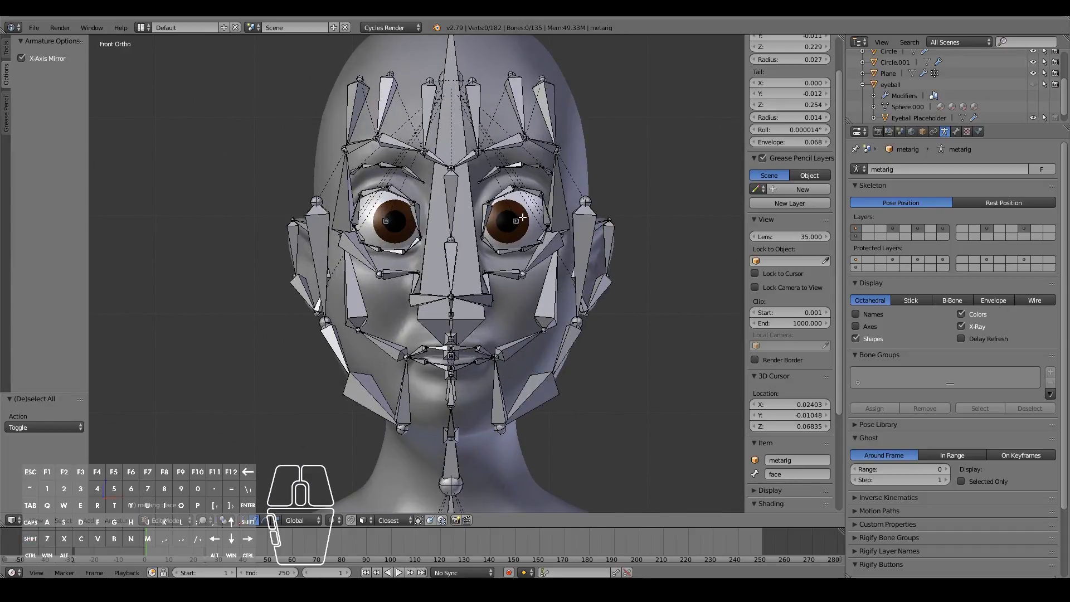
key("KP_3")
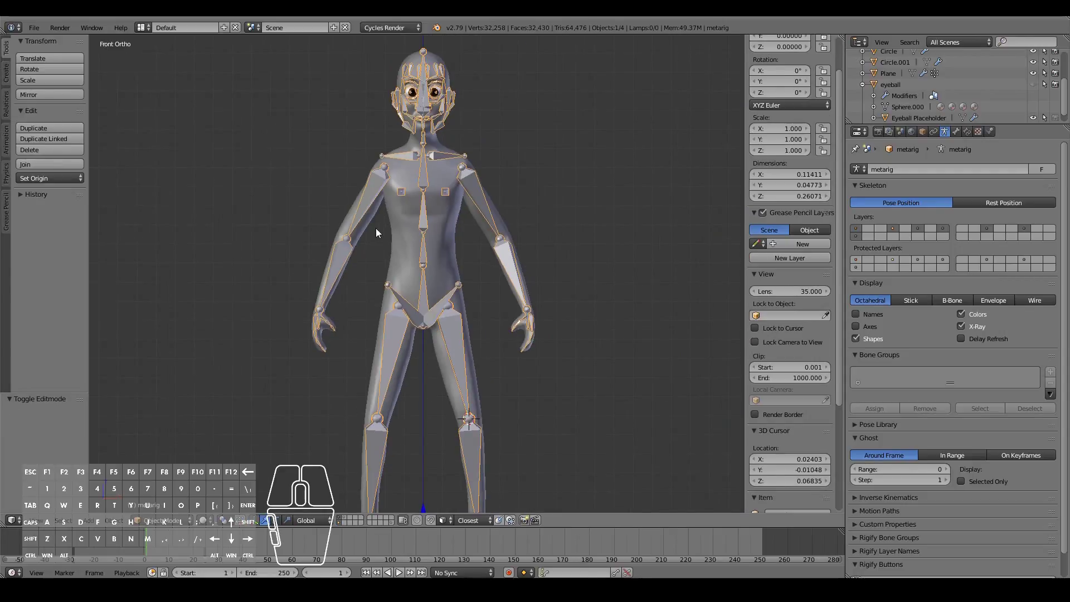
Generate the Rigify control rig from the fitted meta-rig.
scroll(376, 228, "down", 2)
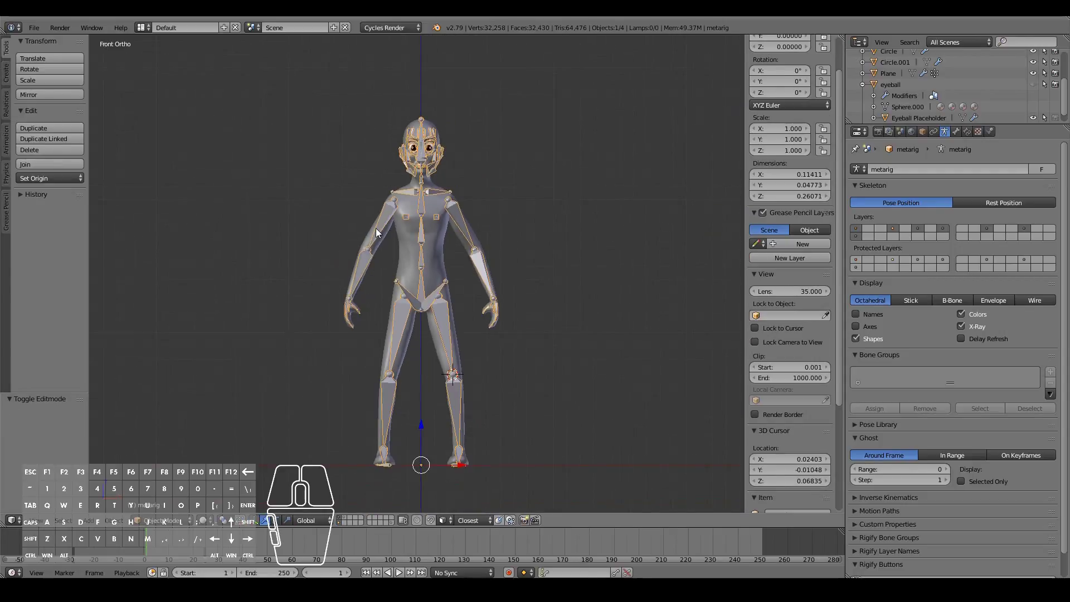
scroll(473, 230, "down", 1, "shift")
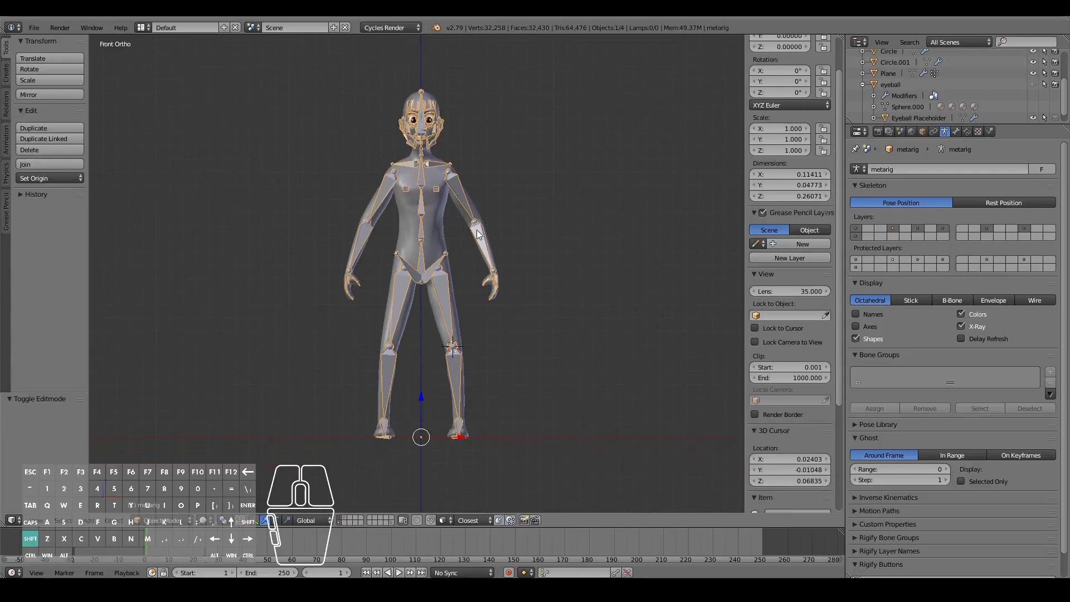
scroll(476, 230, "up", 2)
scroll(477, 230, "down", 3)
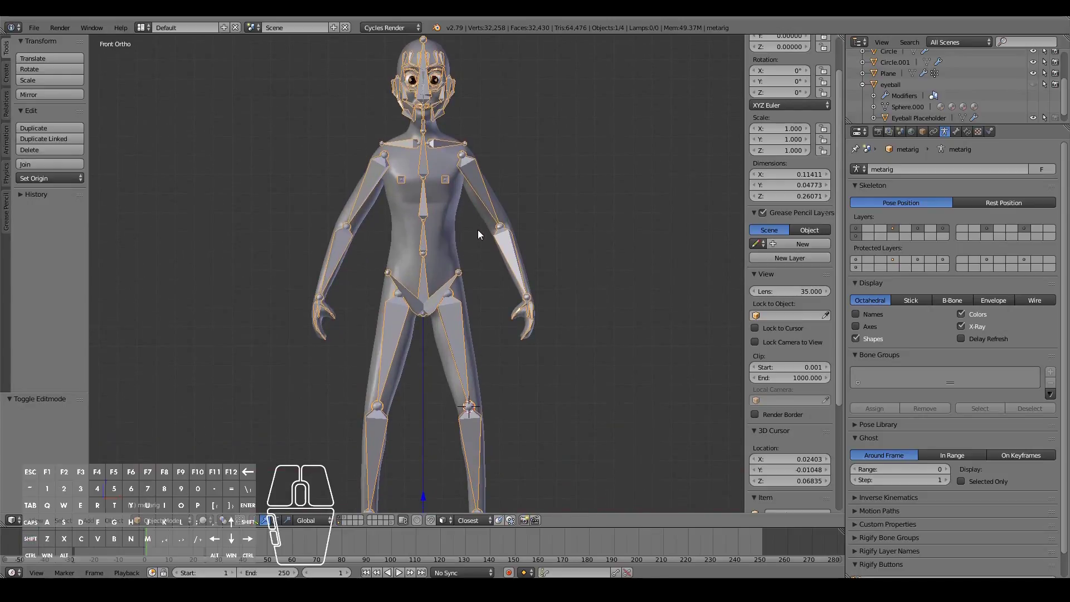
scroll(476, 229, "down", 1, "shift")
scroll(477, 232, "up", 1)
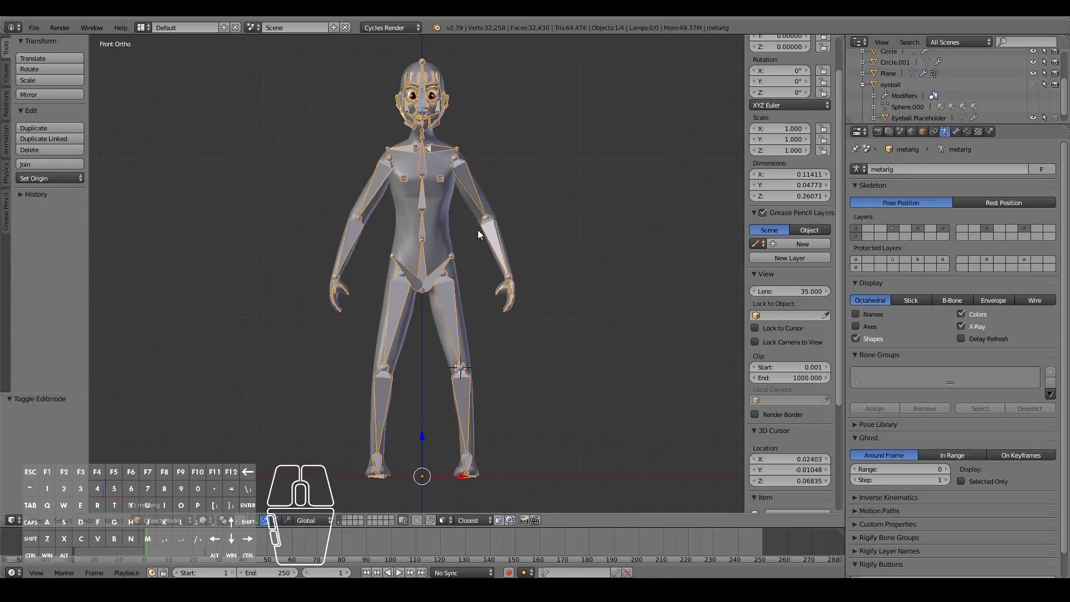
scroll(999, 490, "down", 2)
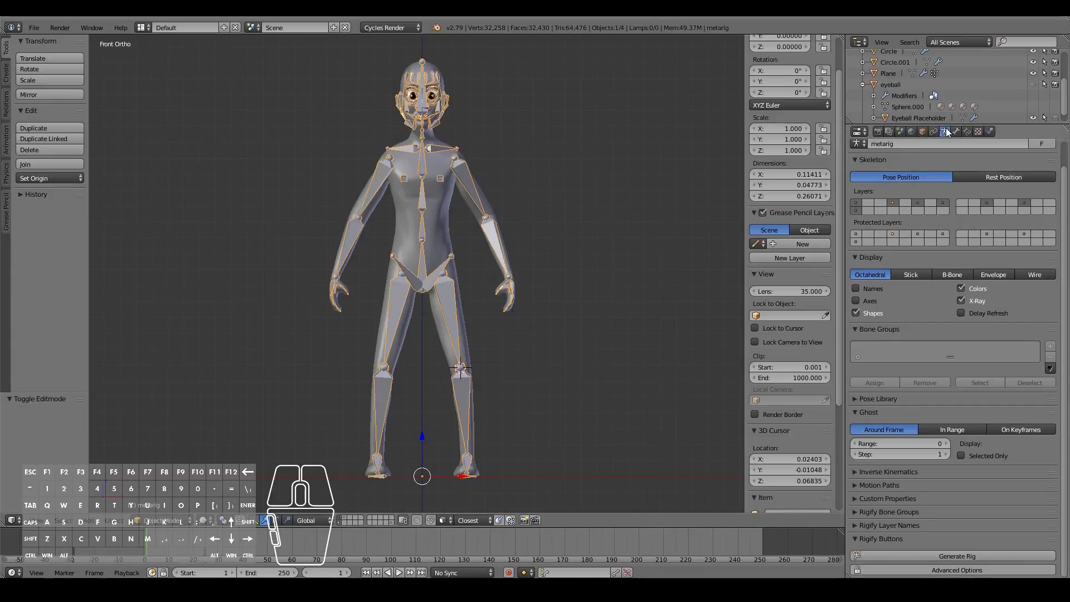
left_click(946, 554)
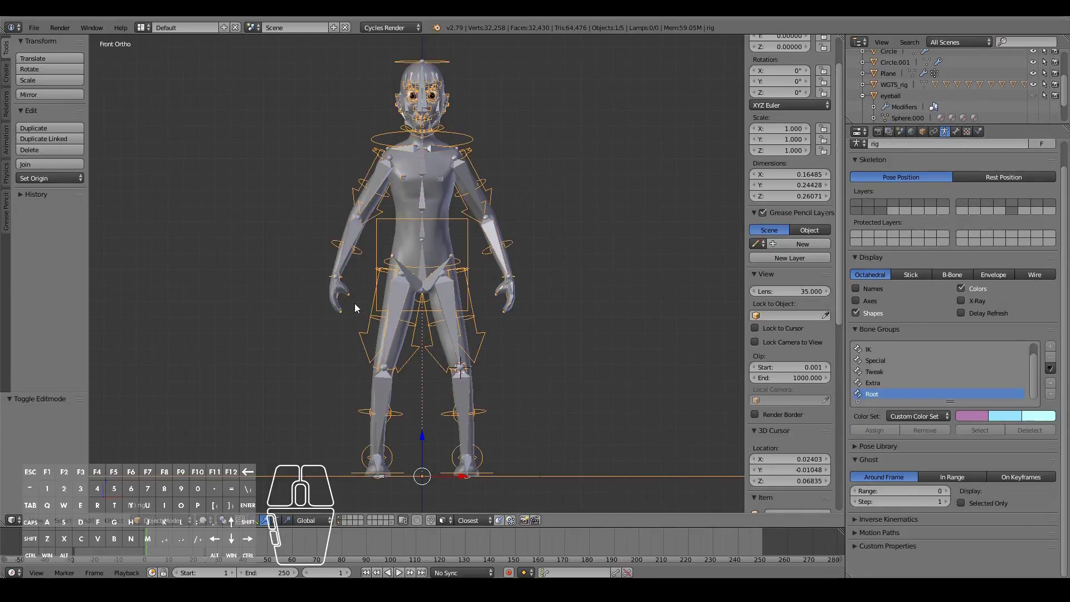
Select the original meta-rig and move it to layer 19, separate from the generated rig.
mouse_move(467, 300)
middle_mouse_down()
mouse_move(480, 317)
mouse_move(449, 315)
mouse_move(486, 310)
mouse_move(321, 312)
mouse_move(473, 310)
mouse_move(457, 290)
middle_mouse_up()
right_click(439, 269)
right_click(436, 269)
right_click(437, 274)
right_click(434, 293)
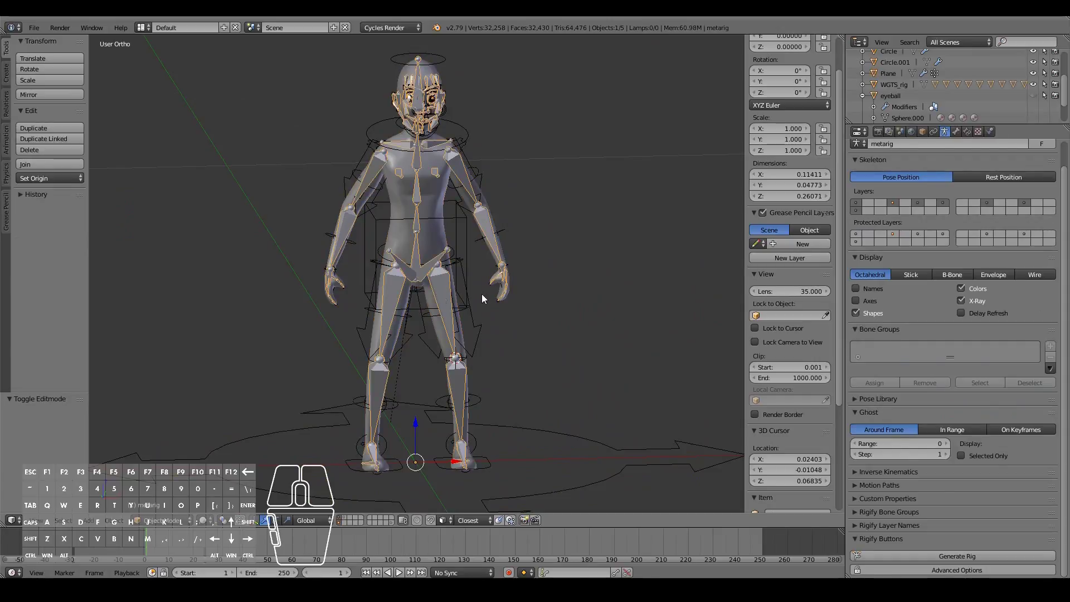
key("g")
right_click(500, 279)
key("m")
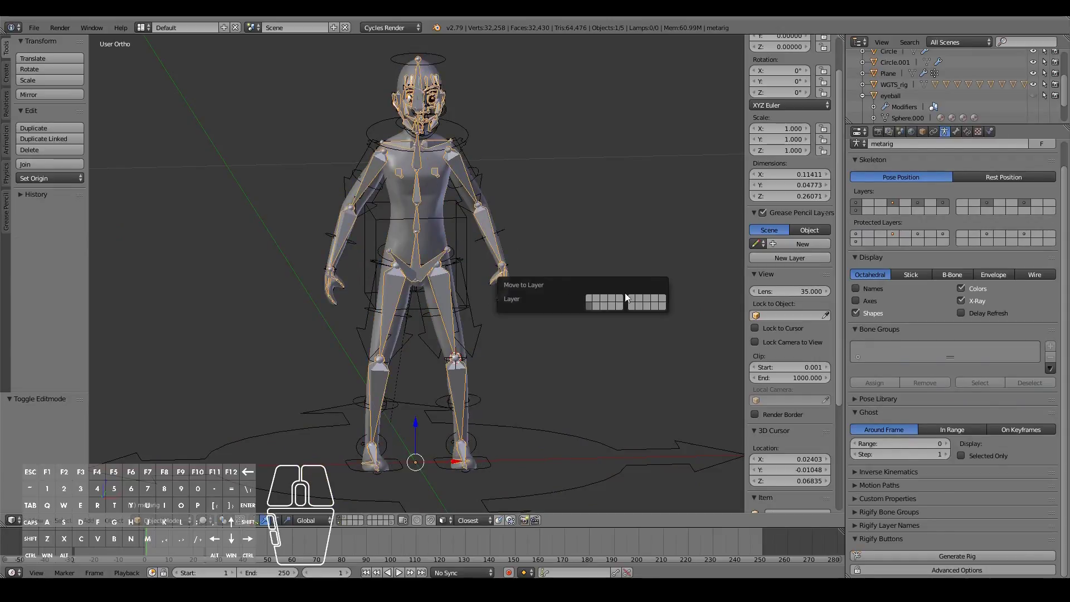
left_click(656, 303)
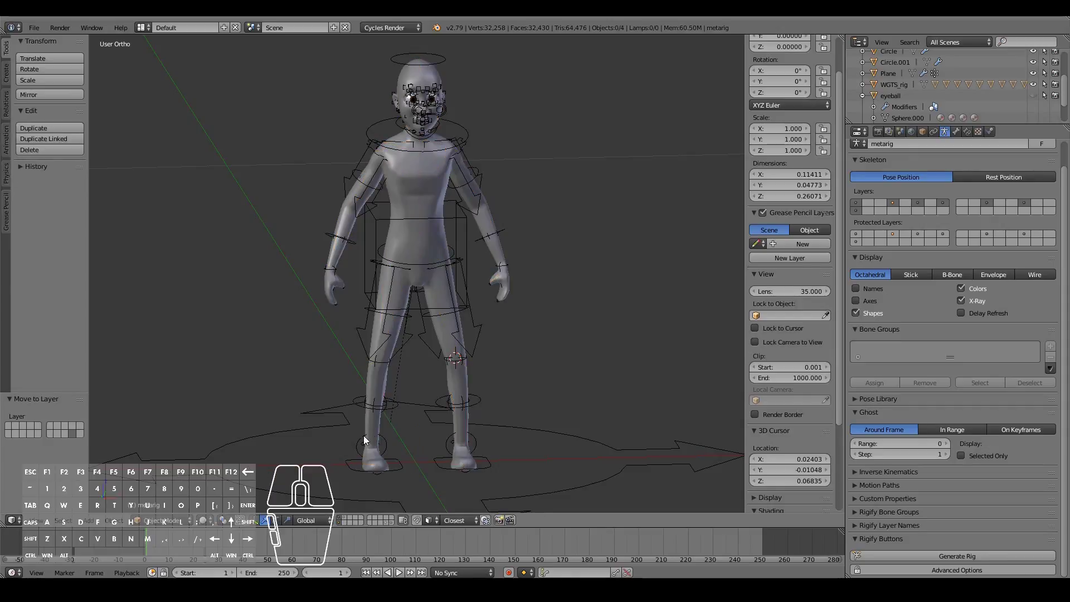
Select the generated rig and switch it to Pose Mode.
right_click(463, 248)
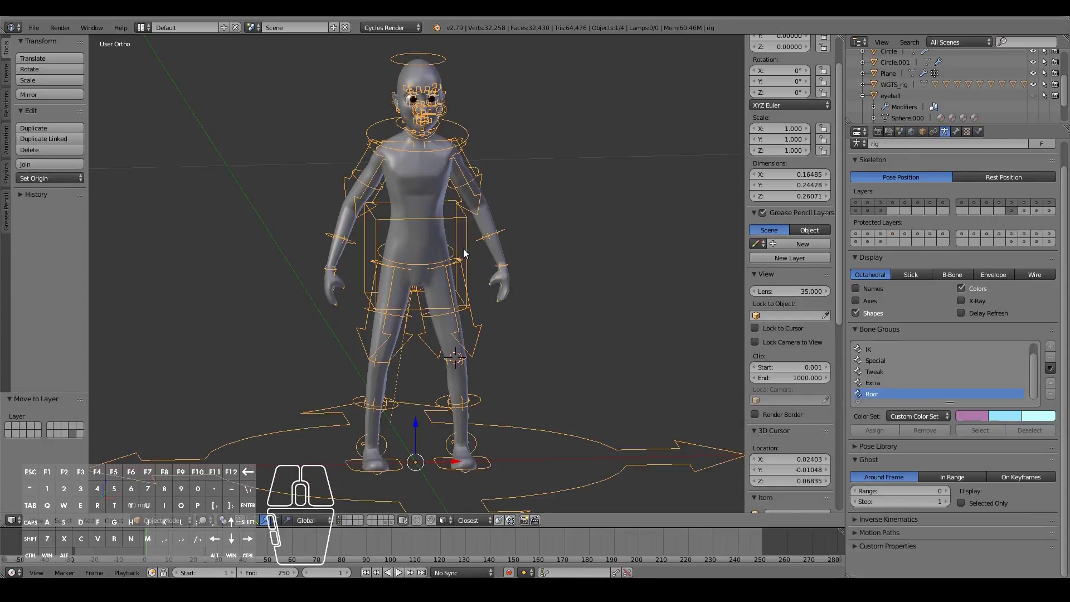
key("KP_1")
scroll(463, 249, "up", 2)
scroll(463, 249, "up", 3)
scroll(463, 248, "up", 5, "shift")
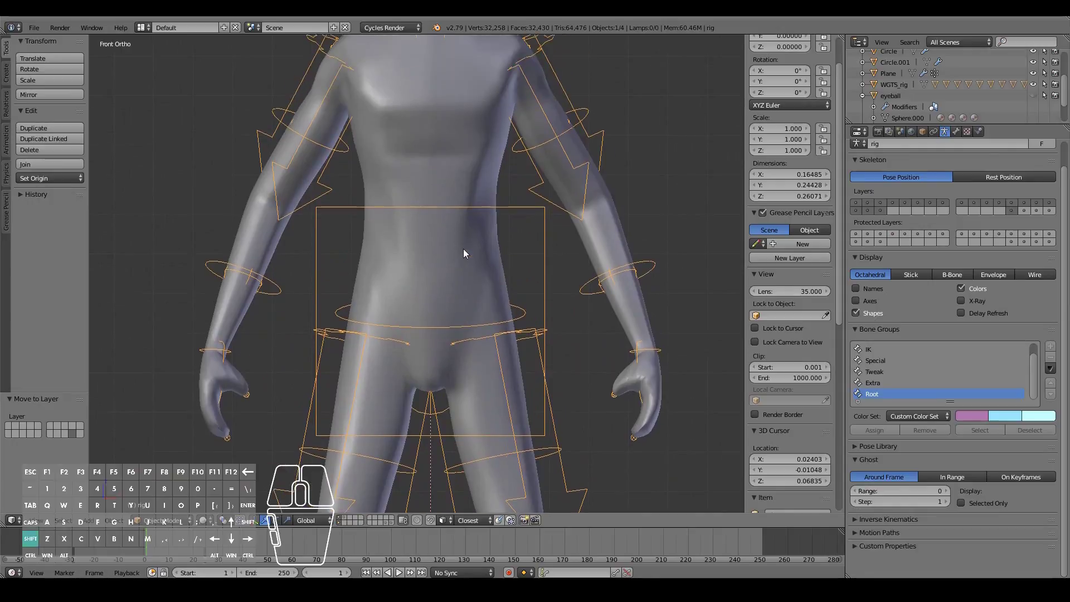
scroll(463, 249, "down", 6)
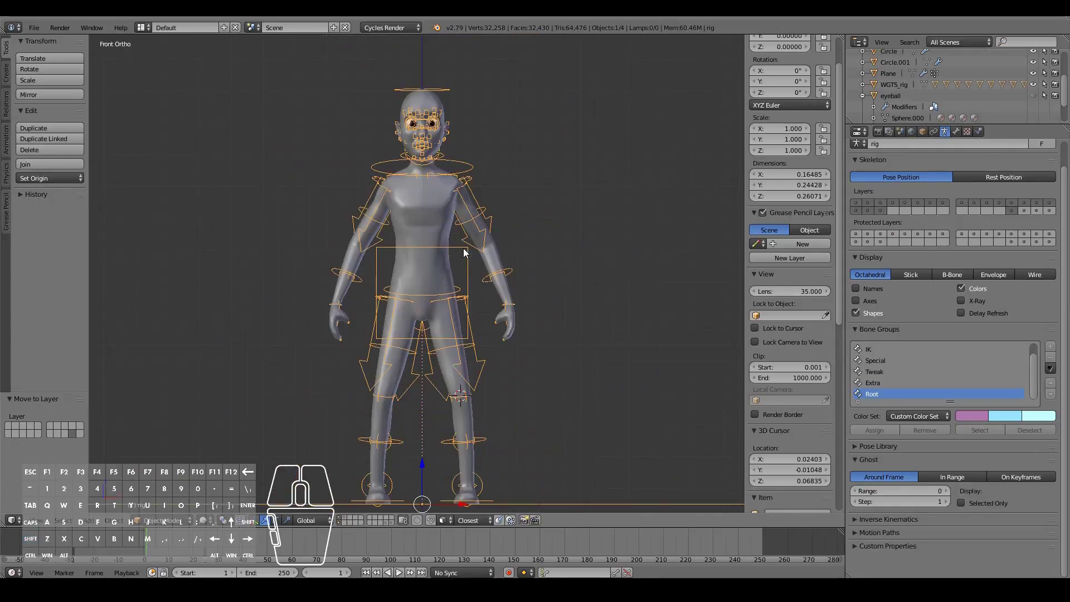
middle_click_drag(463, 248, 453, 277)
key("KP_1")
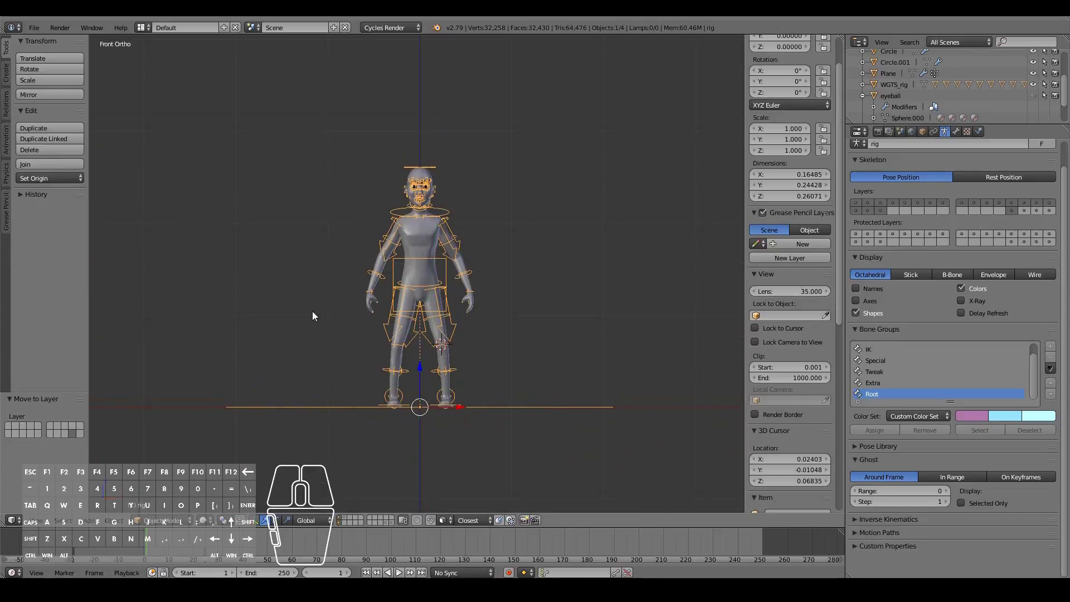
scroll(312, 311, "up", 3)
left_click(154, 518)
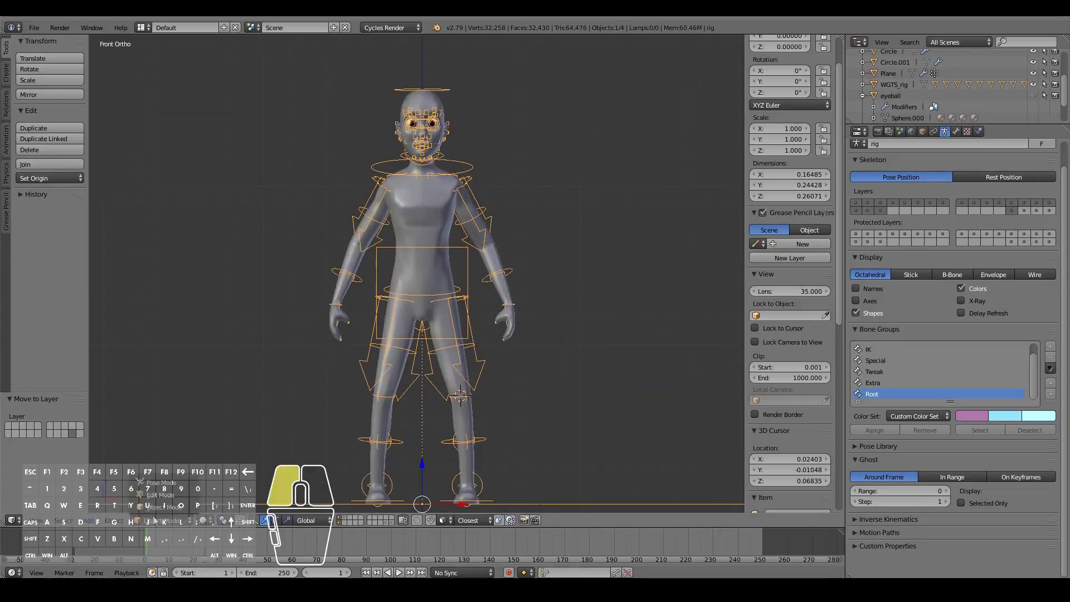
left_click(158, 482)
Try rotating the left and right upper arm FK controls to check whether the mesh follows, cancelling each rotation.
right_click(482, 224)
key("r")
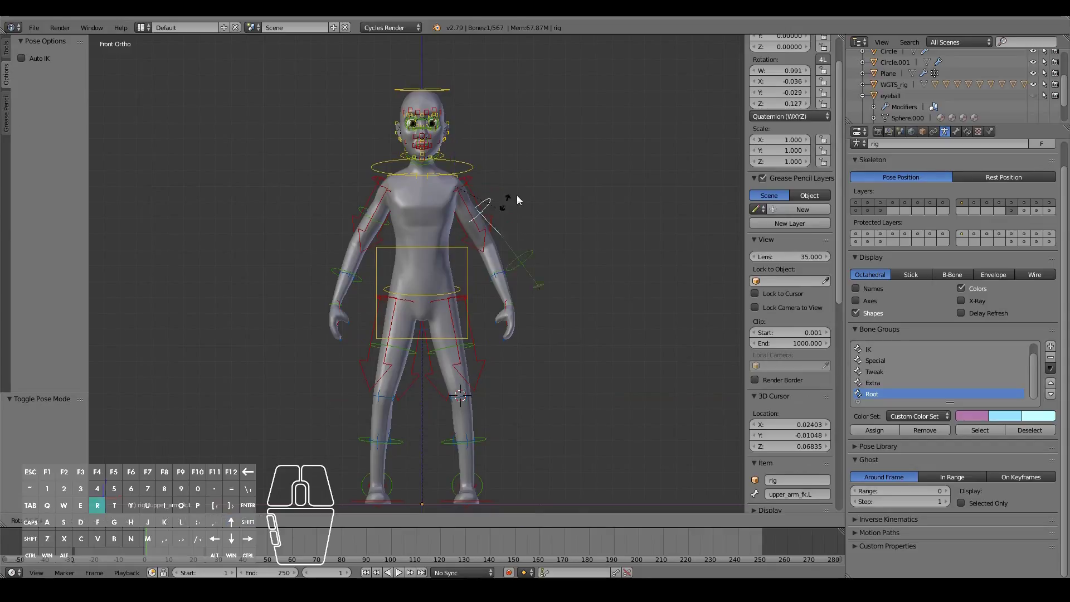
right_click(539, 169)
right_click(384, 224)
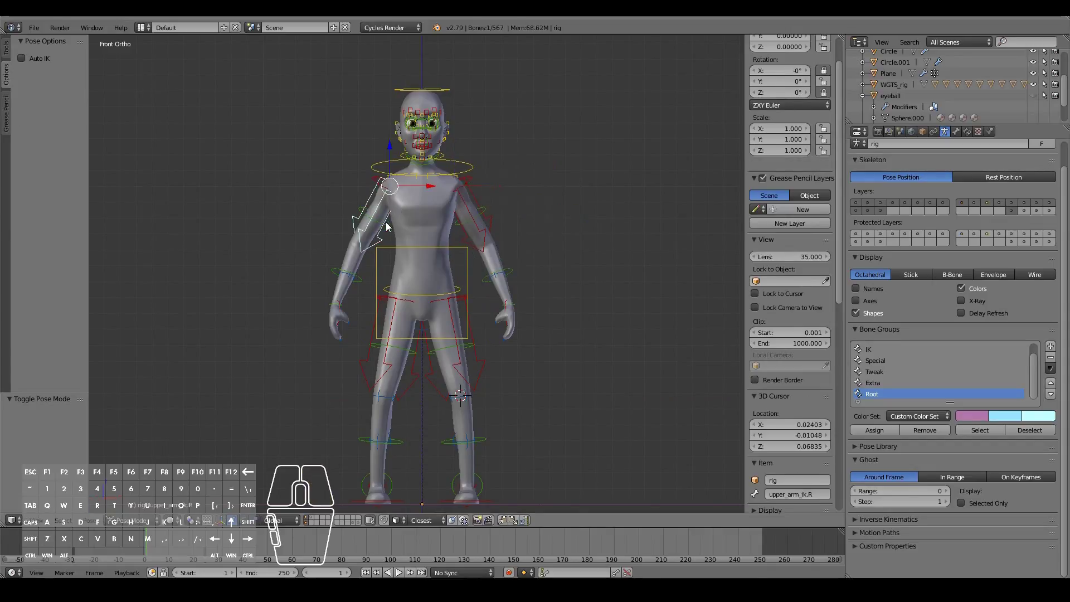
right_click(383, 226)
key("r")
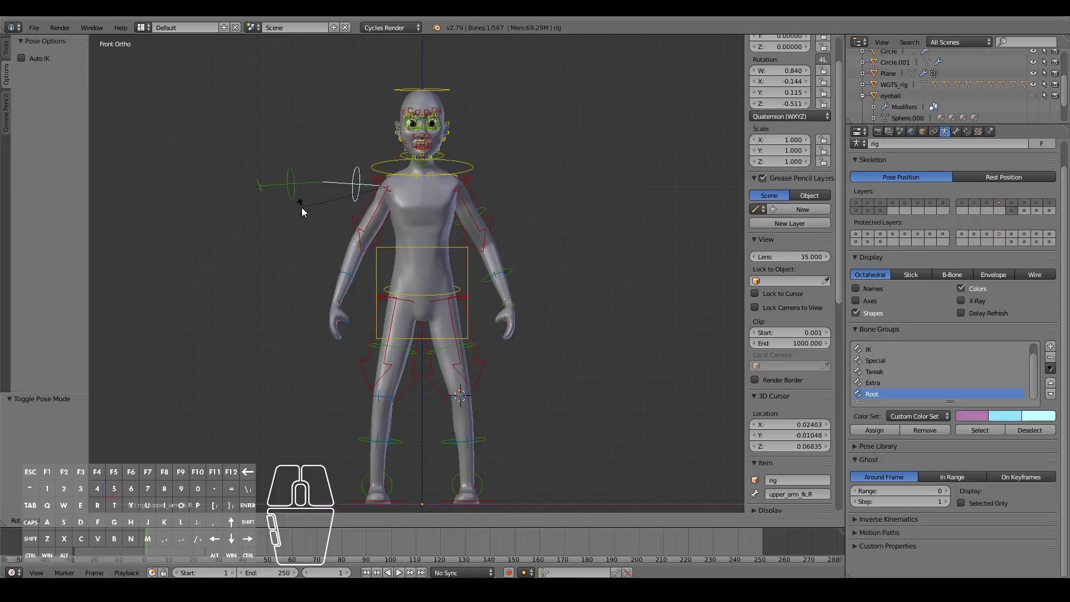
right_click(378, 244)
scroll(360, 246, "up", 2)
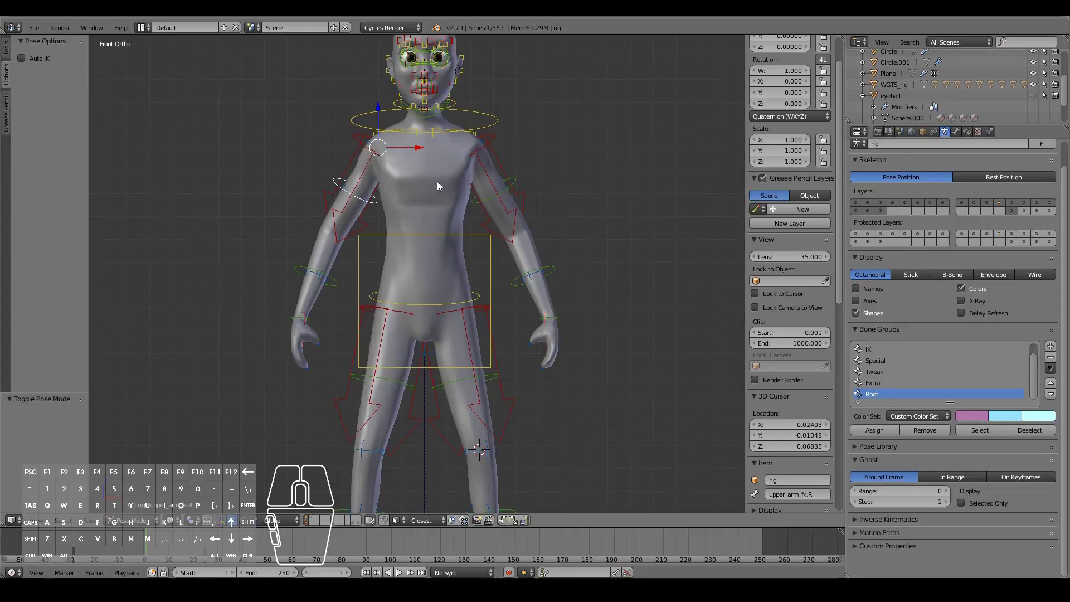
key("r")
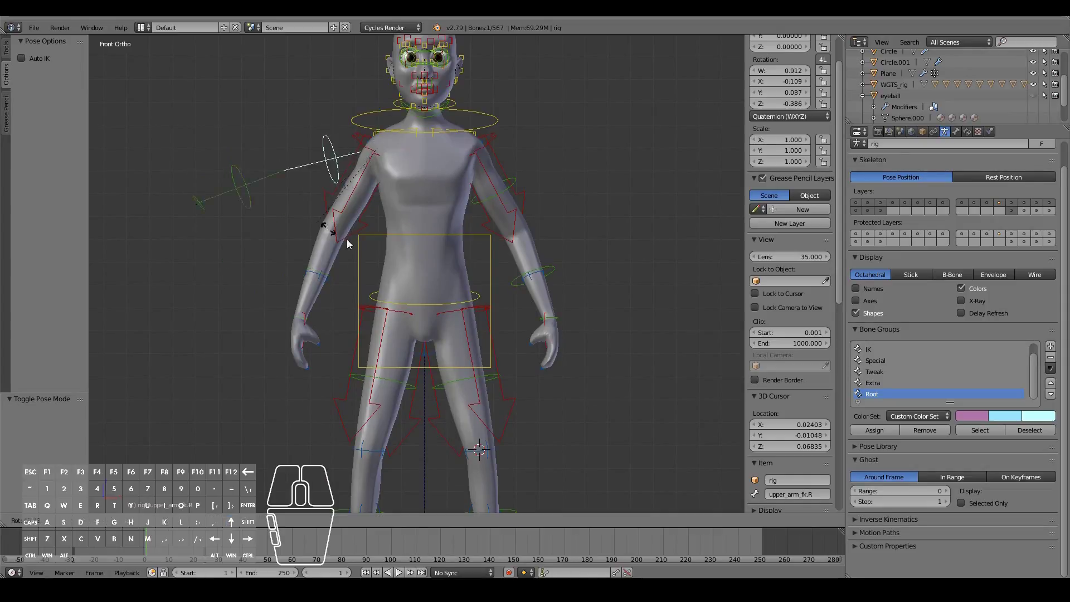
right_click(383, 275)
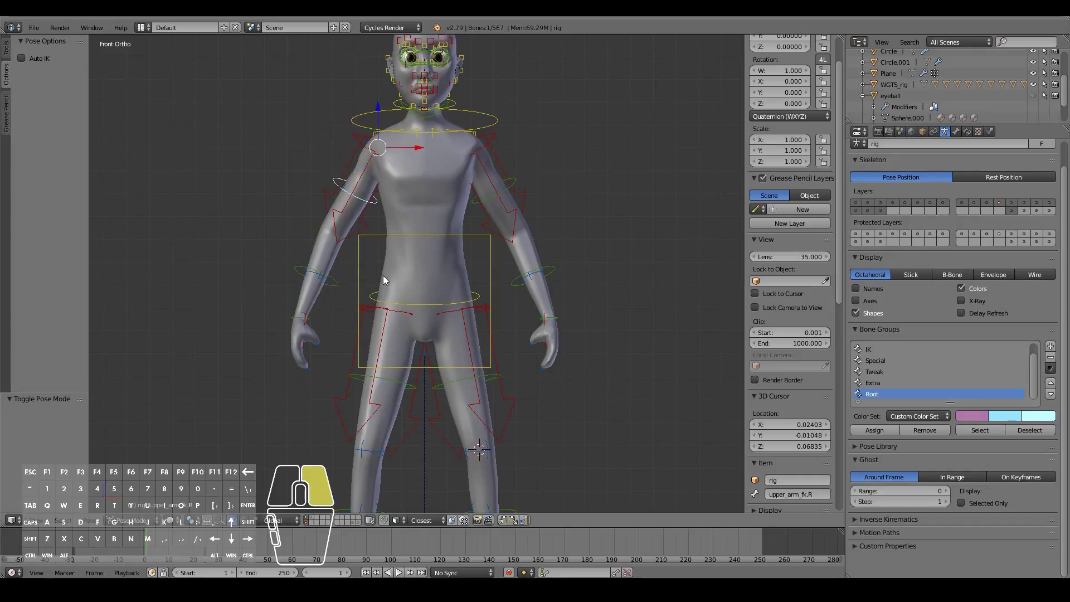
Select the body mesh and the generated rig, and parent the mesh to the rig with automatic weights.
scroll(482, 310, "down", 1, "shift")
scroll(493, 436, "down", 1)
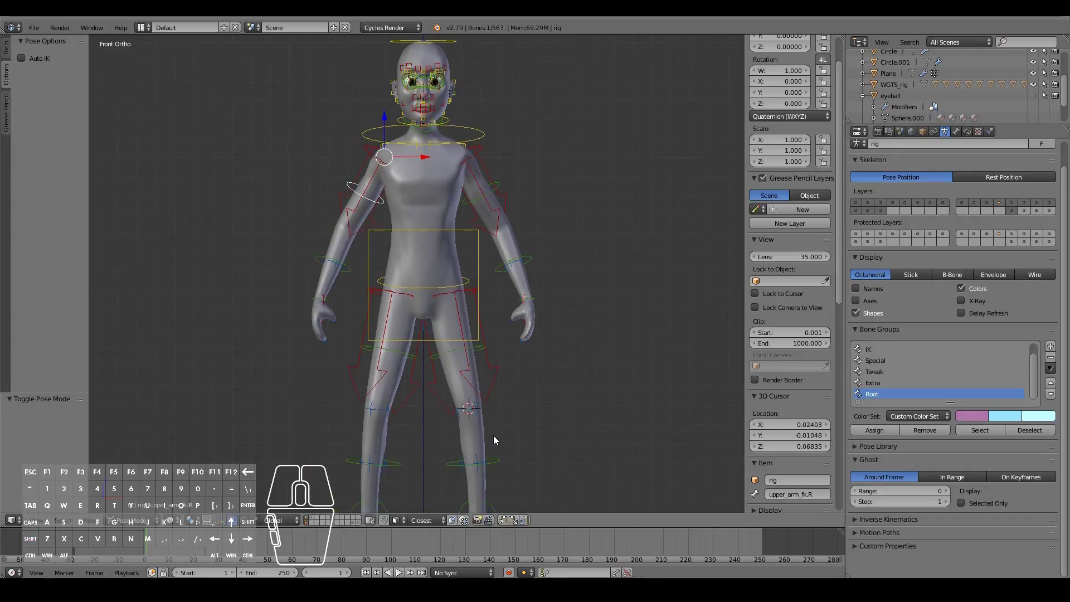
scroll(493, 436, "down", 4, "shift")
scroll(484, 387, "up", 2)
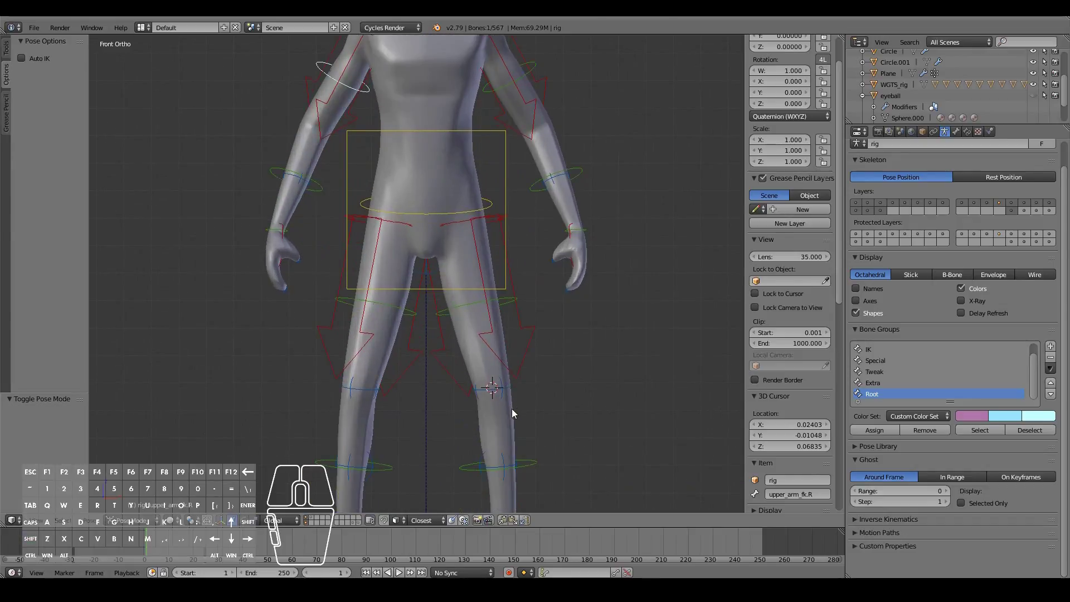
right_click(511, 409)
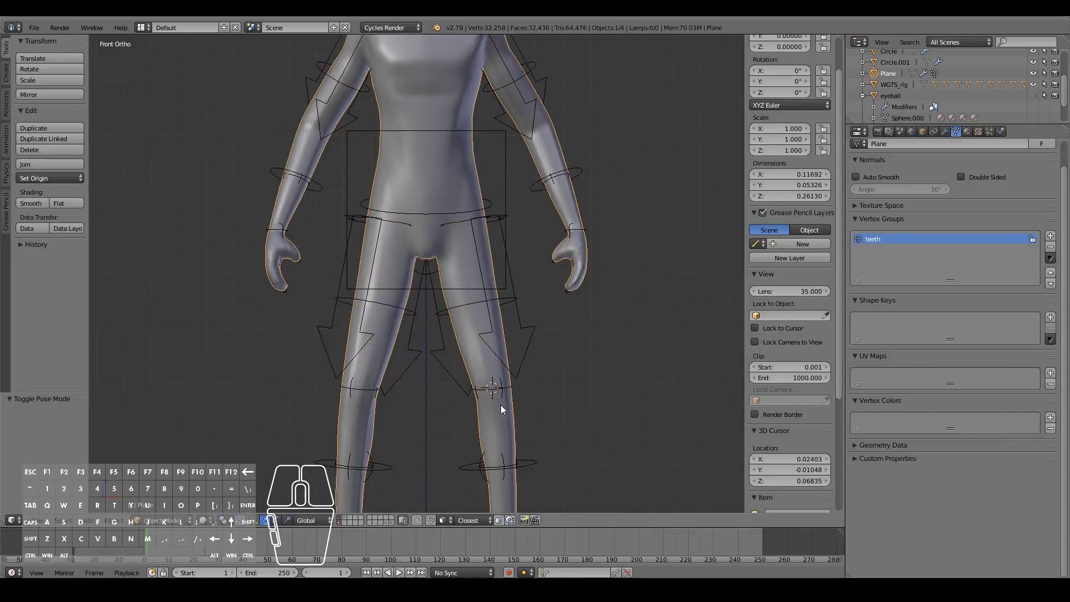
right_click(532, 330)
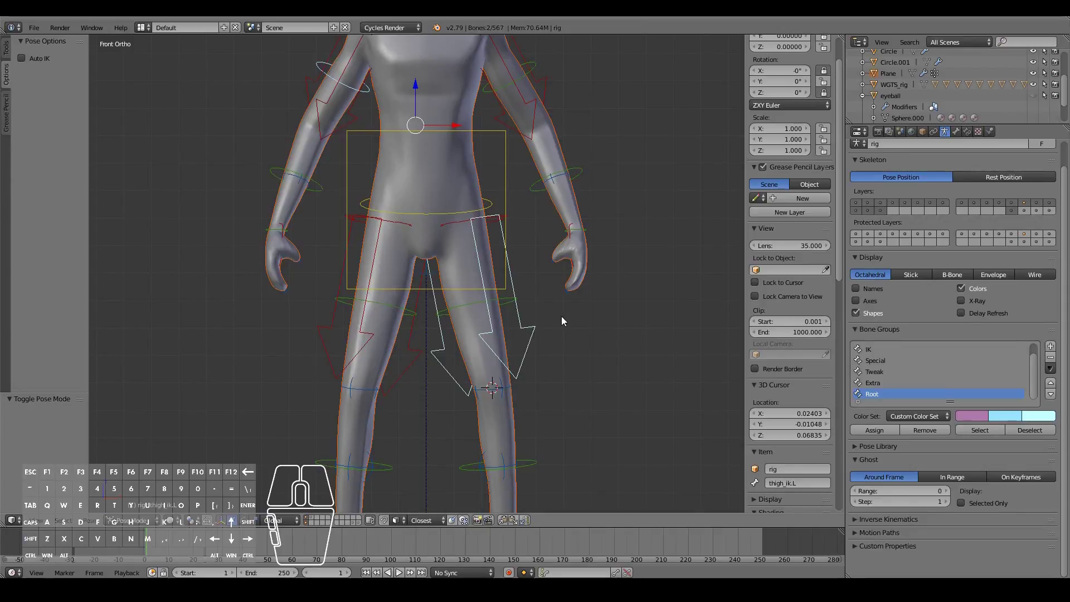
key("ctrl+p")
key("Down")
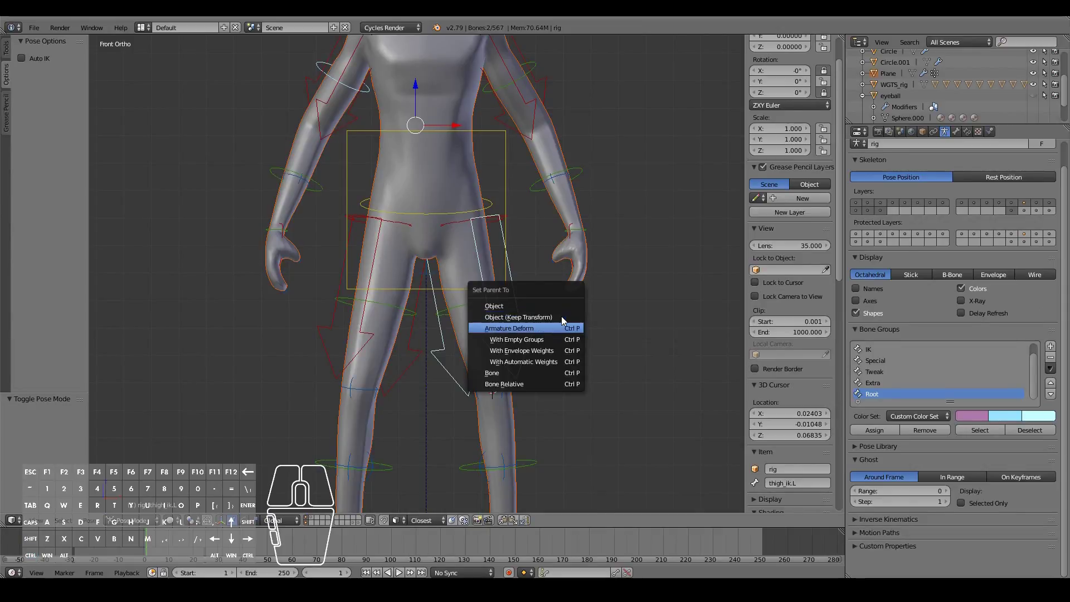
key("Down")
key("Down")
key("Down")
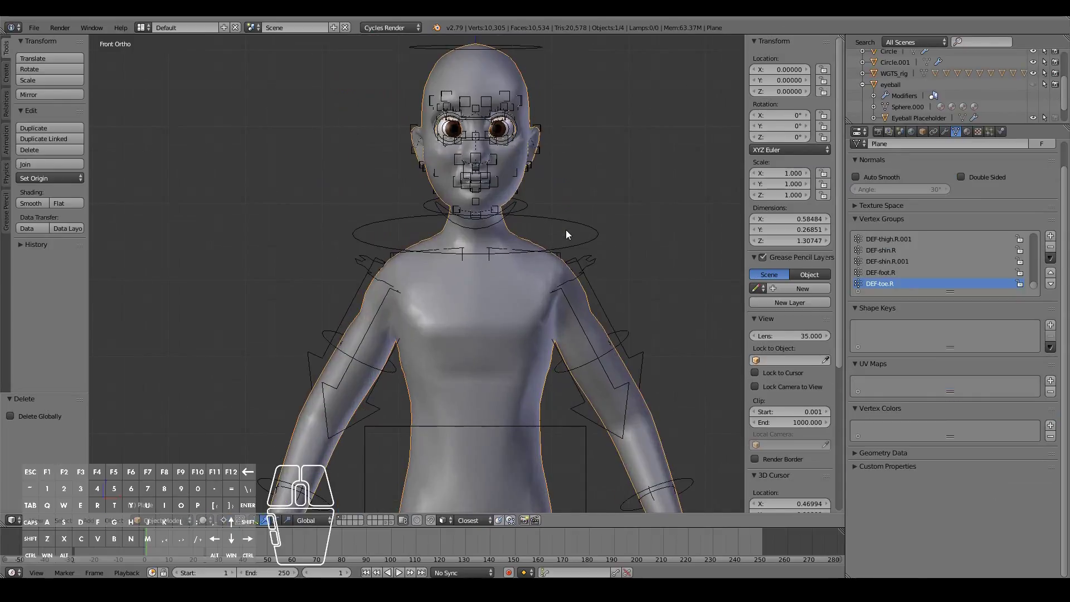
Select the generated rig and switch it to Pose Mode.
right_click(585, 234)
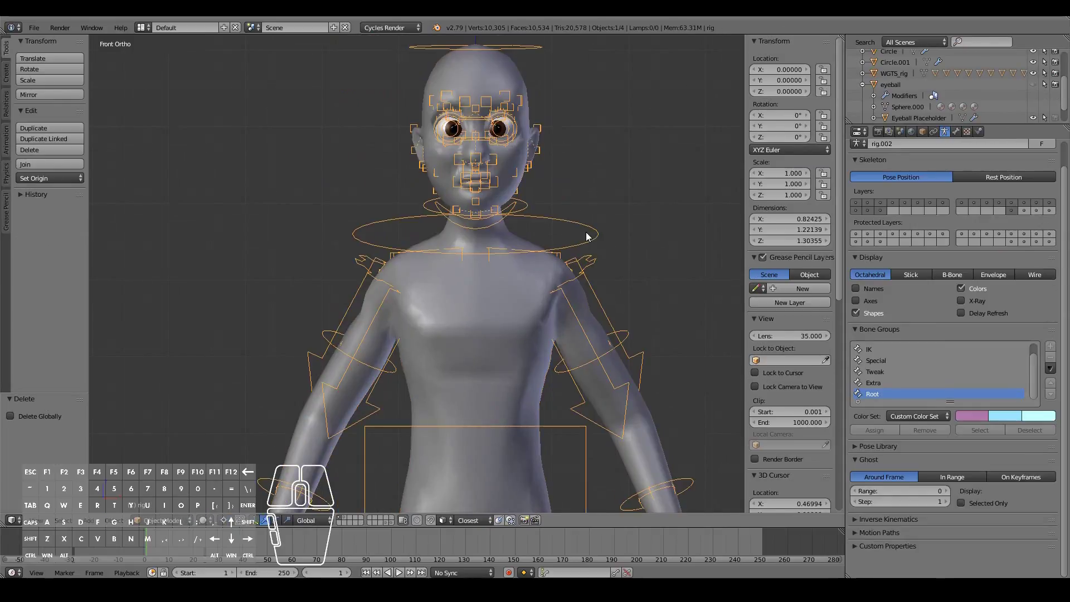
left_click(168, 520)
left_click(168, 481)
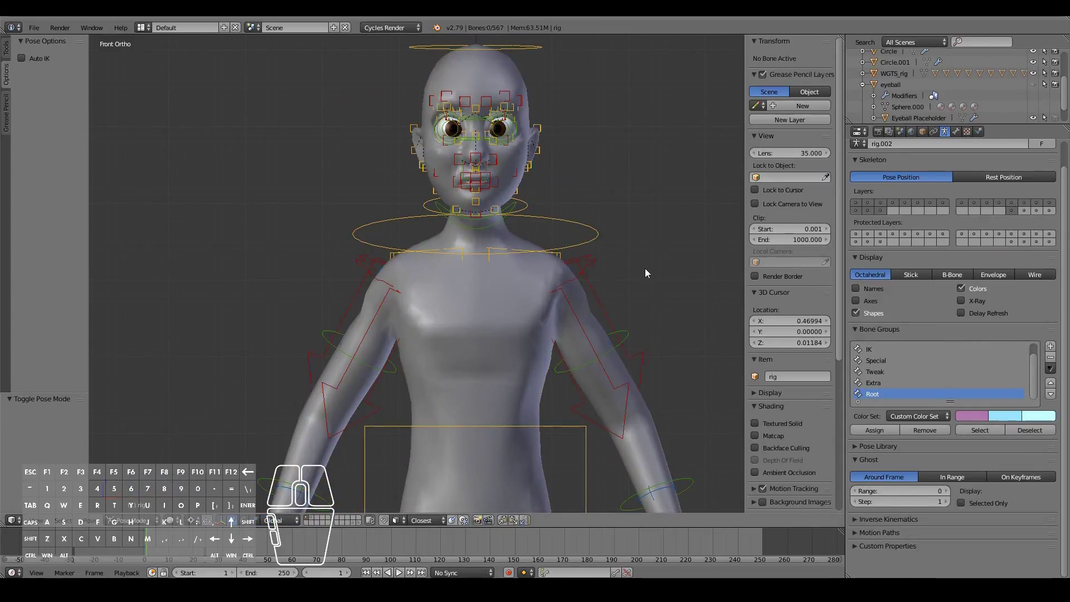
Select the square torso control and try moving it in front view to check that the body mesh follows.
right_click(598, 233)
scroll(640, 267, "down", 4)
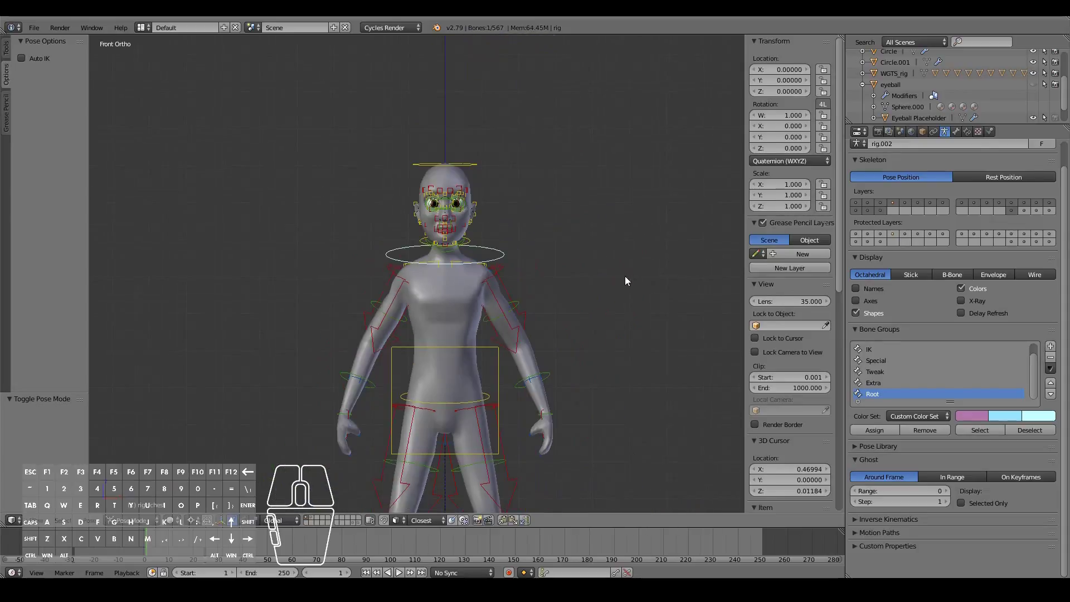
right_click(501, 364)
scroll(498, 361, "down", 2)
key("g")
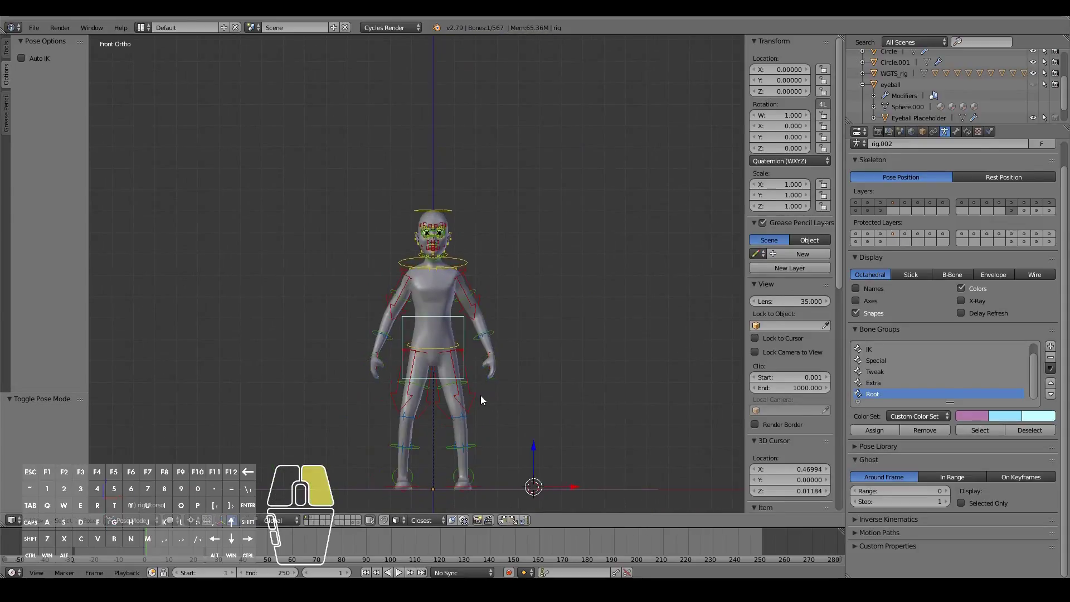
scroll(490, 362, "up", 5)
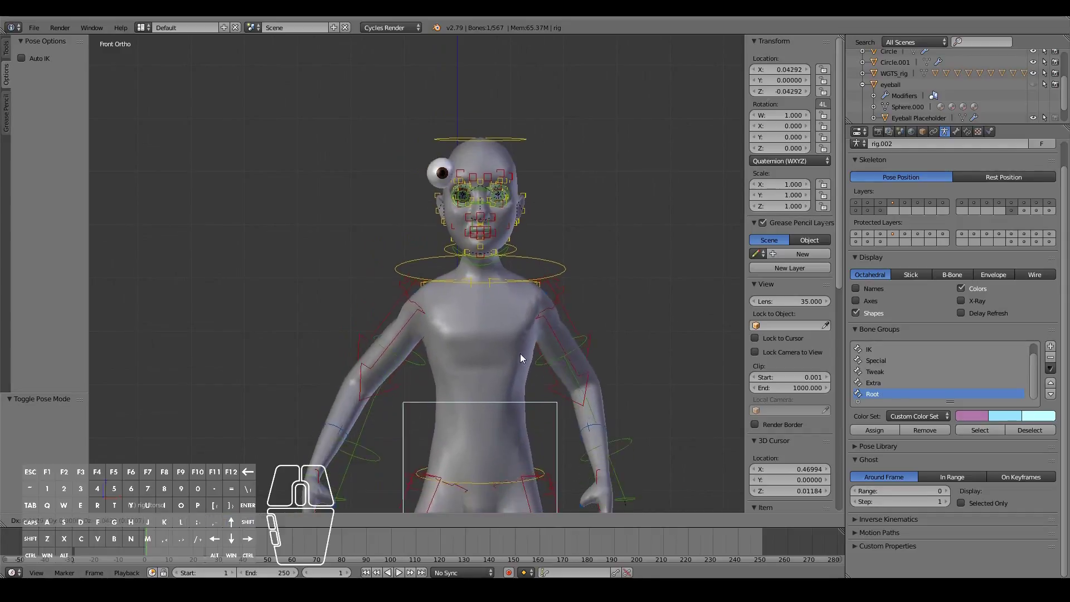
right_click(519, 343)
Try moving the torso control again from the front and from the side to check how the arms and legs bend.
scroll(631, 283, "down", 11, "shift")
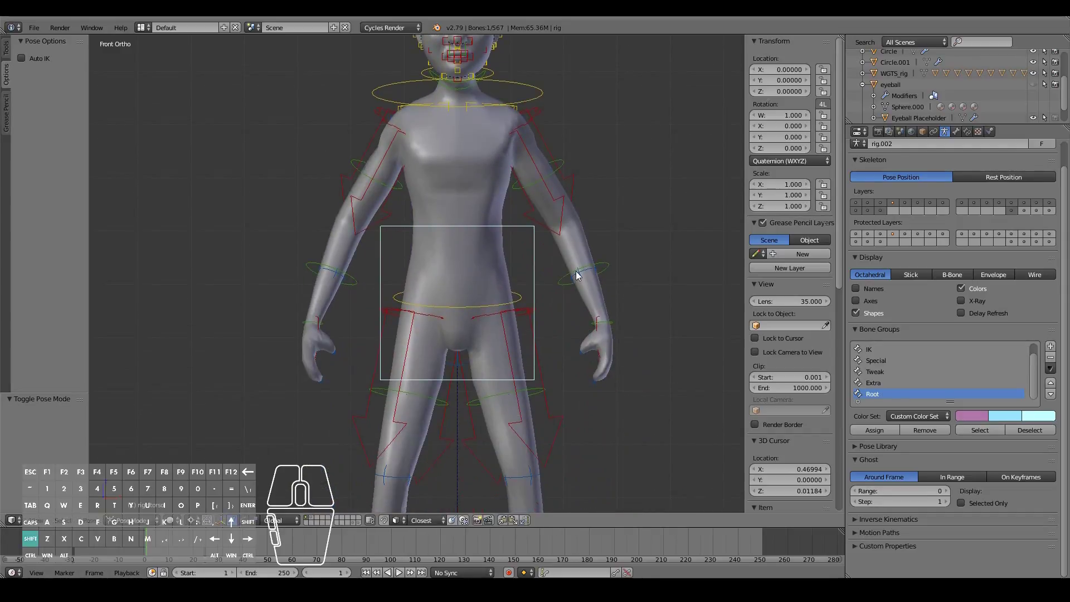
scroll(593, 278, "down", 3)
key("g")
right_click(523, 349)
middle_click_drag(524, 348, 486, 358)
key("g")
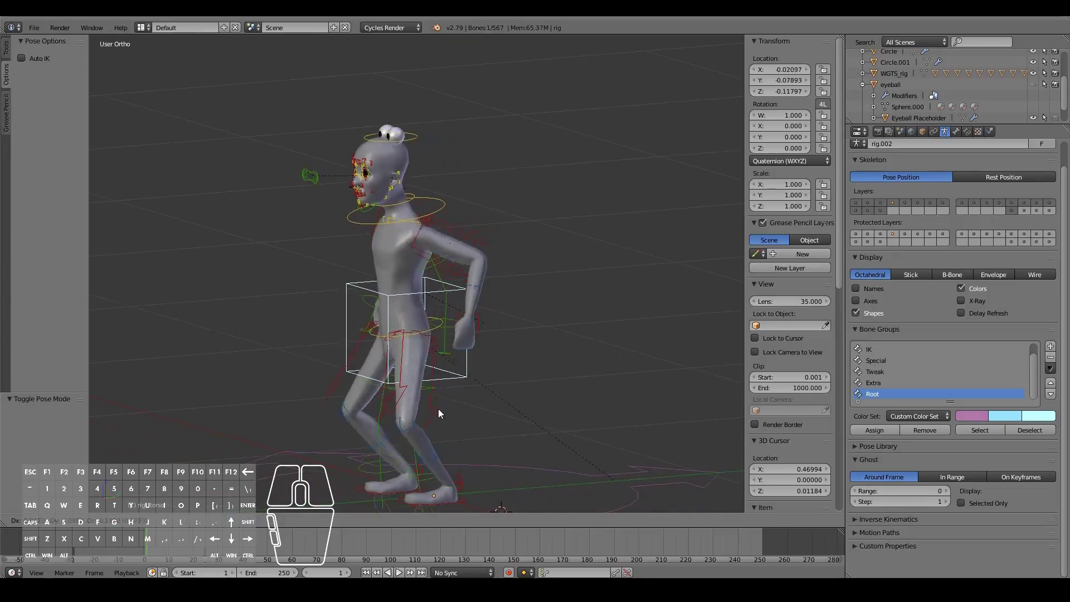
right_click(456, 399)
Try moving the left and right hand IK controls to check the arm deformation from several angles.
middle_click_drag(456, 399, 469, 259)
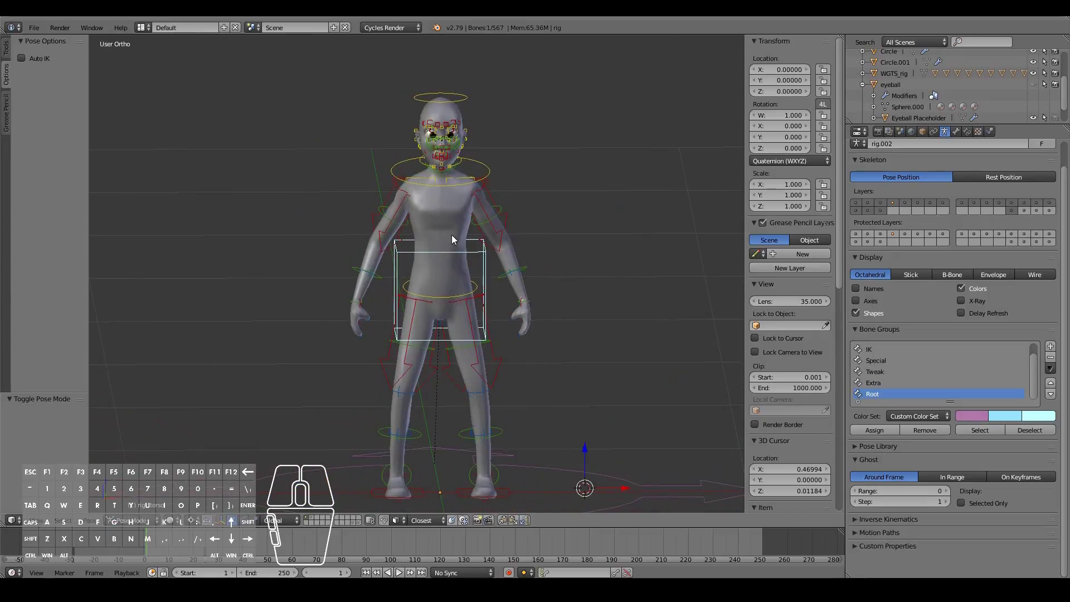
right_click(531, 313)
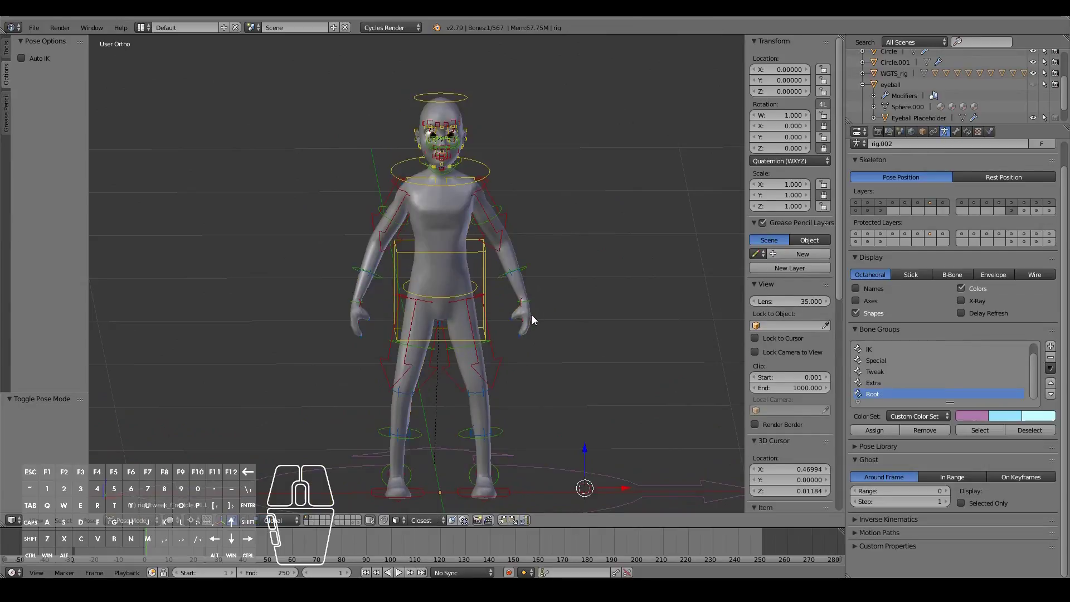
key("g")
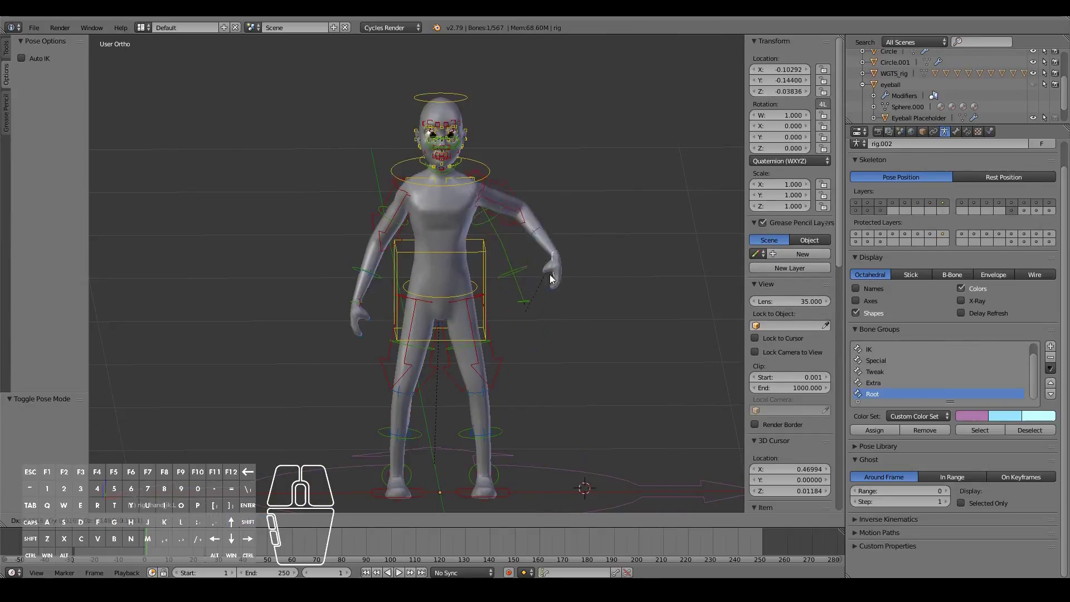
left_click(533, 276)
middle_click_drag(533, 277, 447, 316)
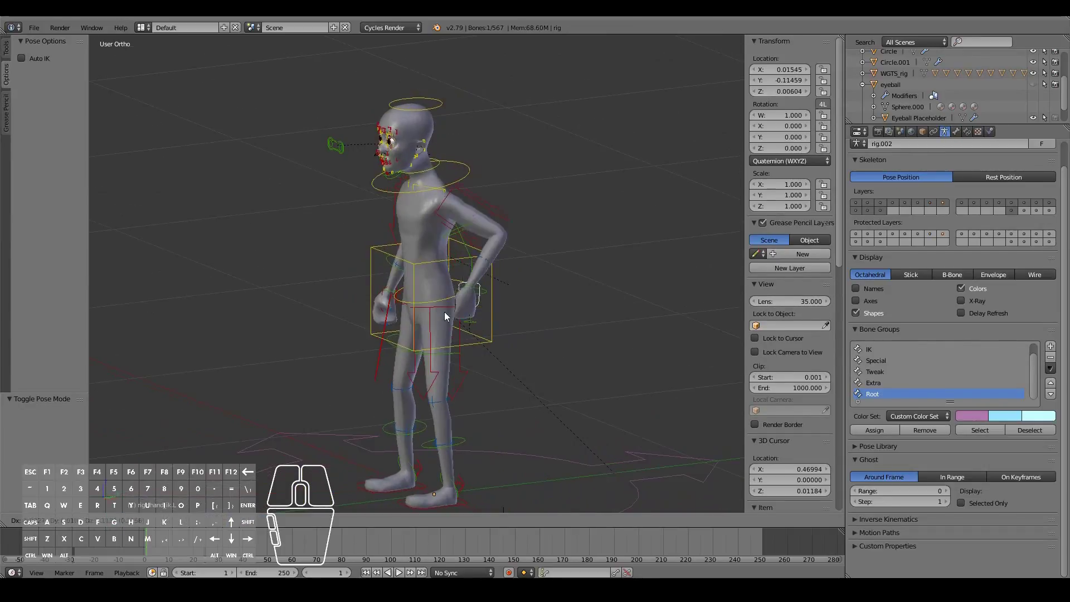
right_click(425, 310)
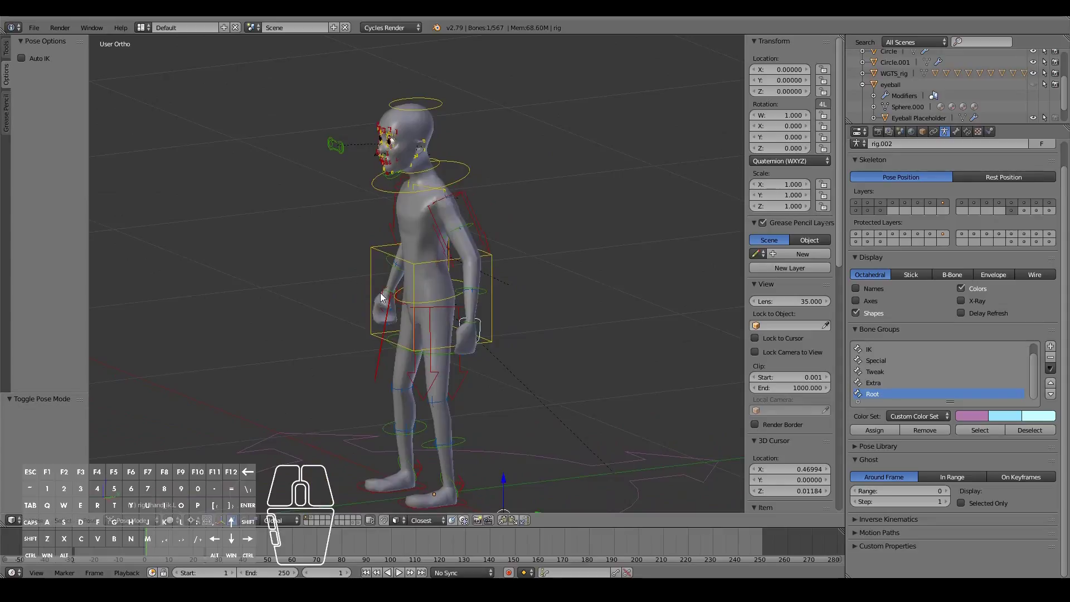
right_click(380, 293)
key("g")
right_click(371, 280)
Try lowering the torso control into a crouch and check the knee and hip bending from both sides.
right_click(411, 308)
right_click(415, 272)
key("g")
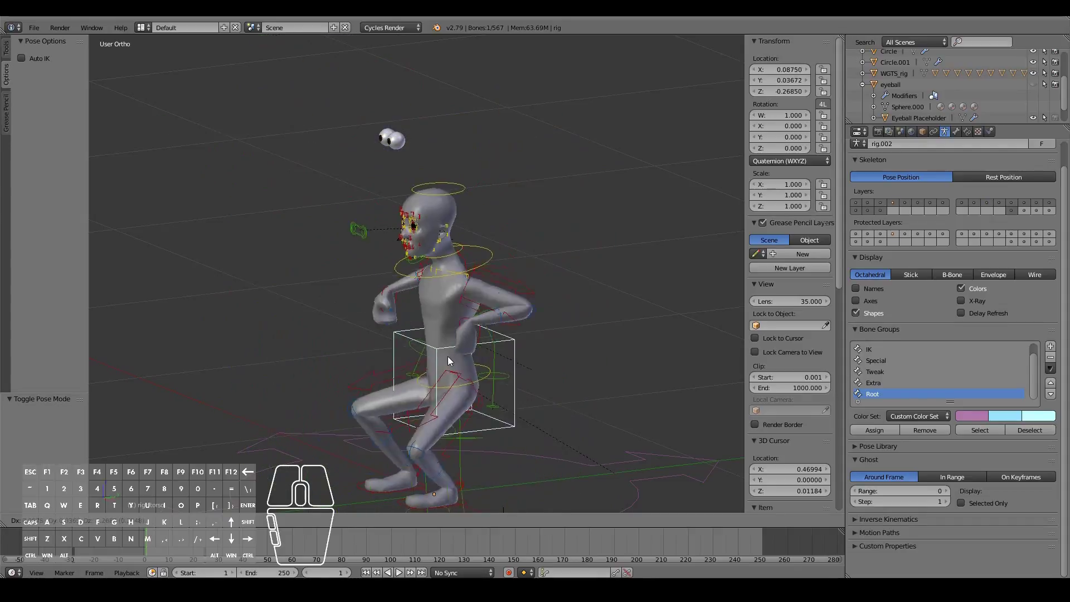
right_click(458, 328)
middle_click_drag(459, 328, 452, 328)
key("g")
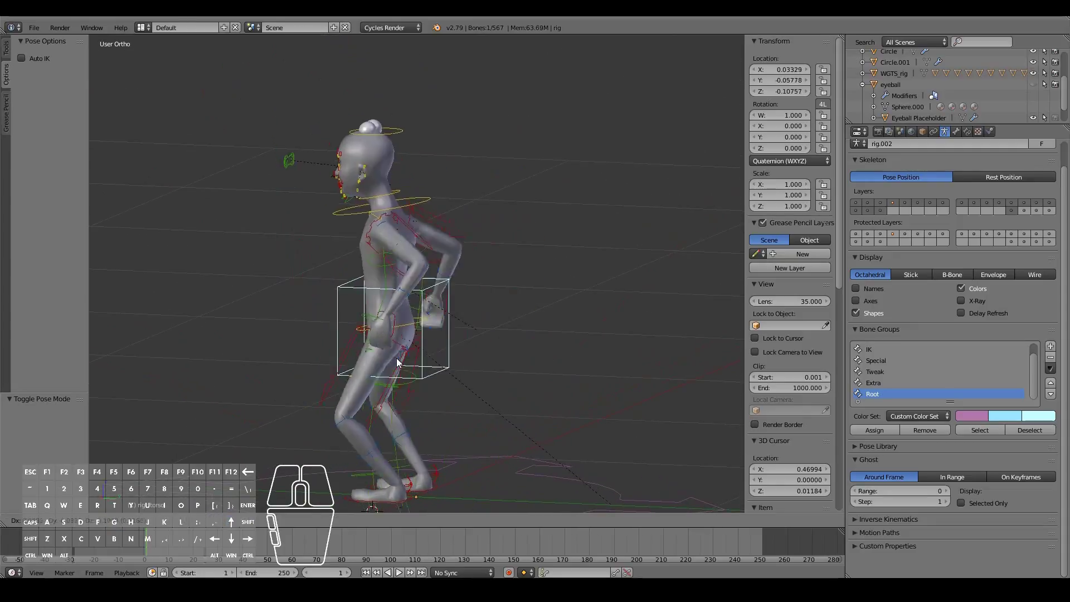
right_click(357, 361)
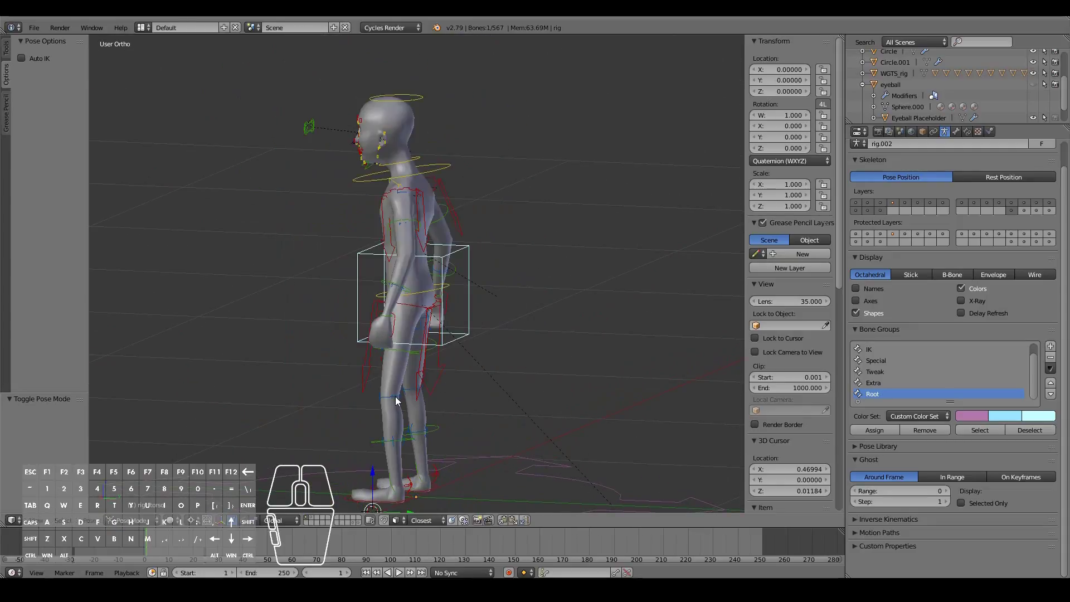
In the right side view, try rotating the foot's heel control in both directions to test the foot roll.
scroll(395, 397, "down", 10, "shift")
key("KP_3")
scroll(416, 401, "up", 2)
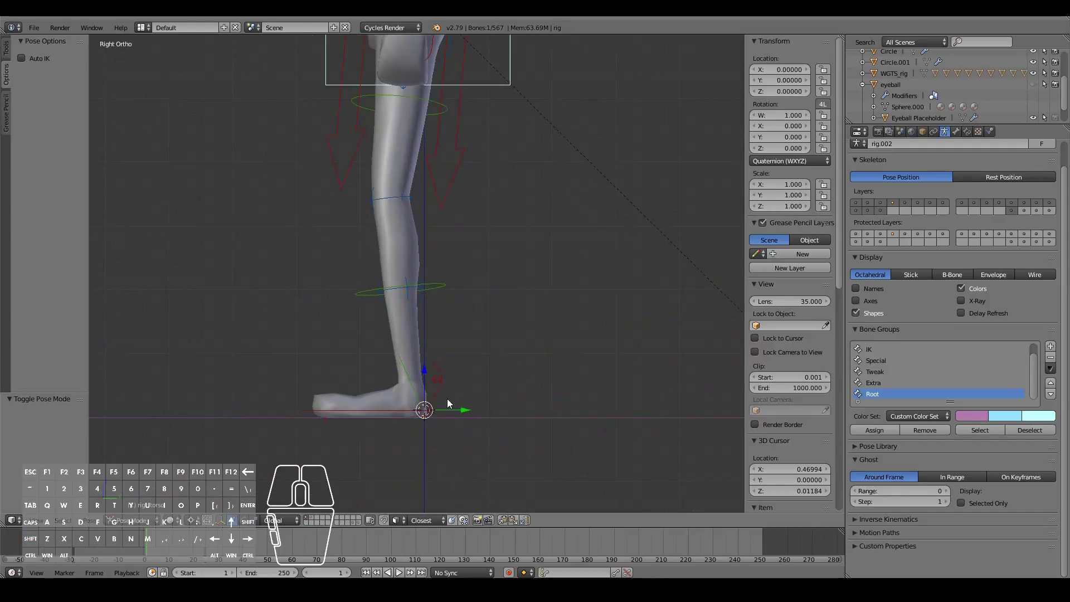
right_click(442, 387)
key("r")
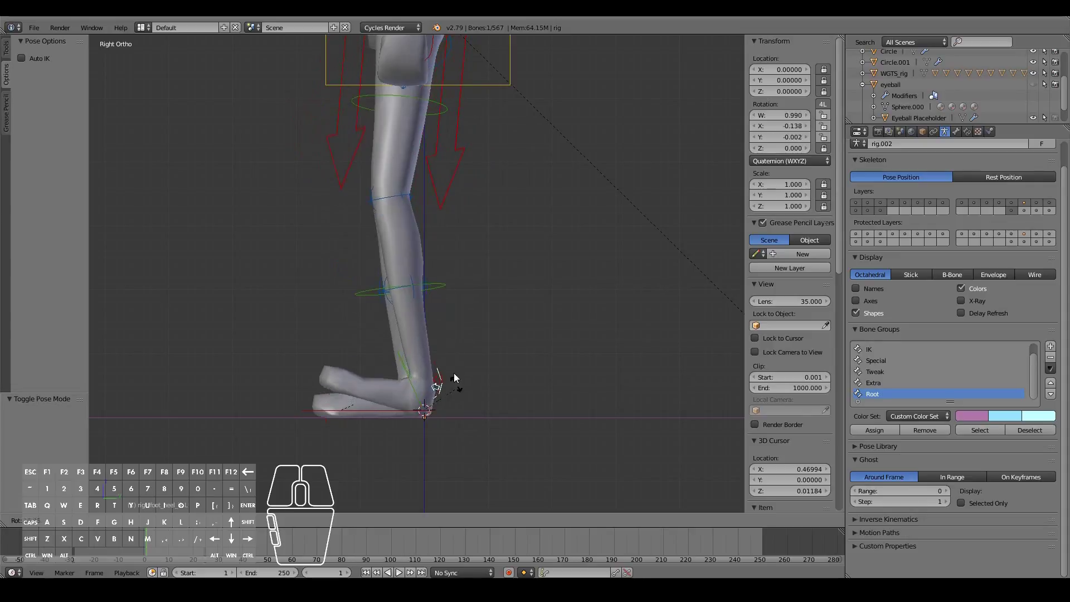
key("Escape")
key("r")
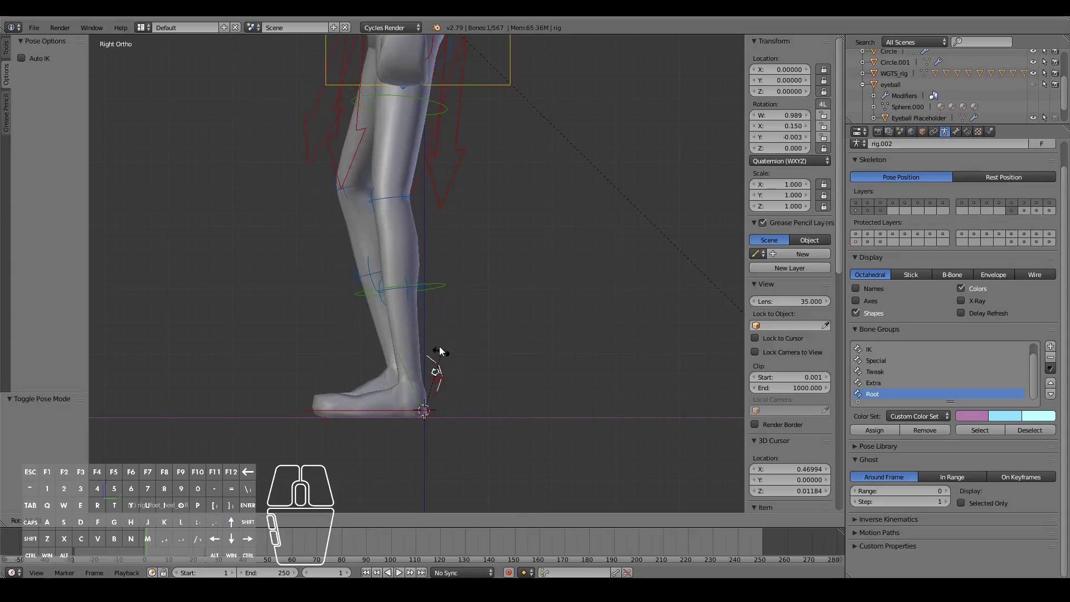
key("Escape")
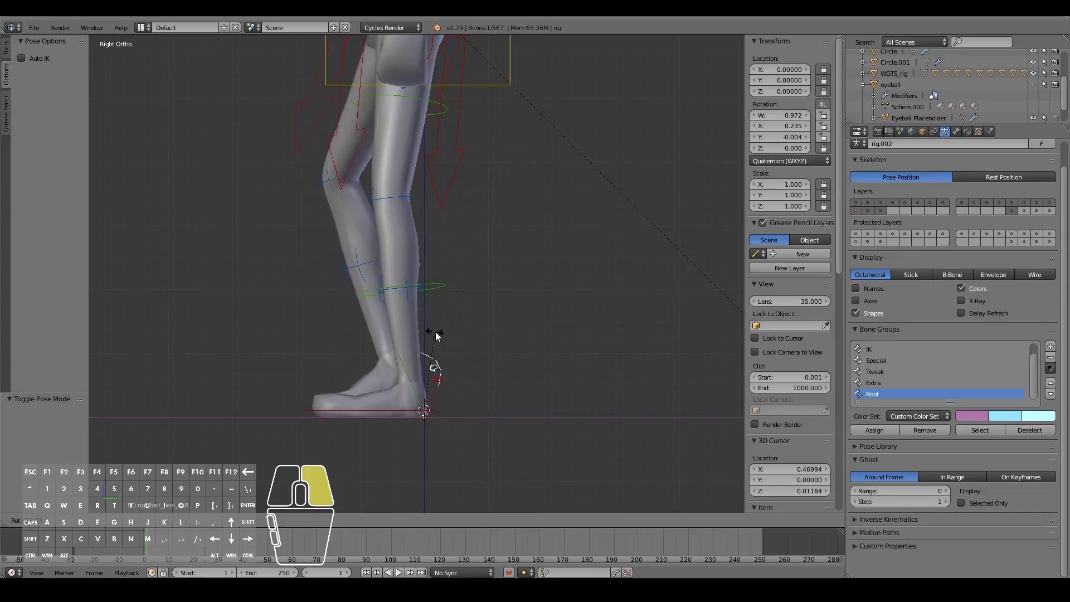
Try moving and rotating the controls around the hips to check how the waist and legs react.
scroll(433, 334, "down", 3)
middle_click_drag(418, 327, 465, 178)
right_click(478, 179)
key("g")
key("Escape")
scroll(466, 179, "down", 2)
right_click(440, 178)
right_click(441, 177)
key("r")
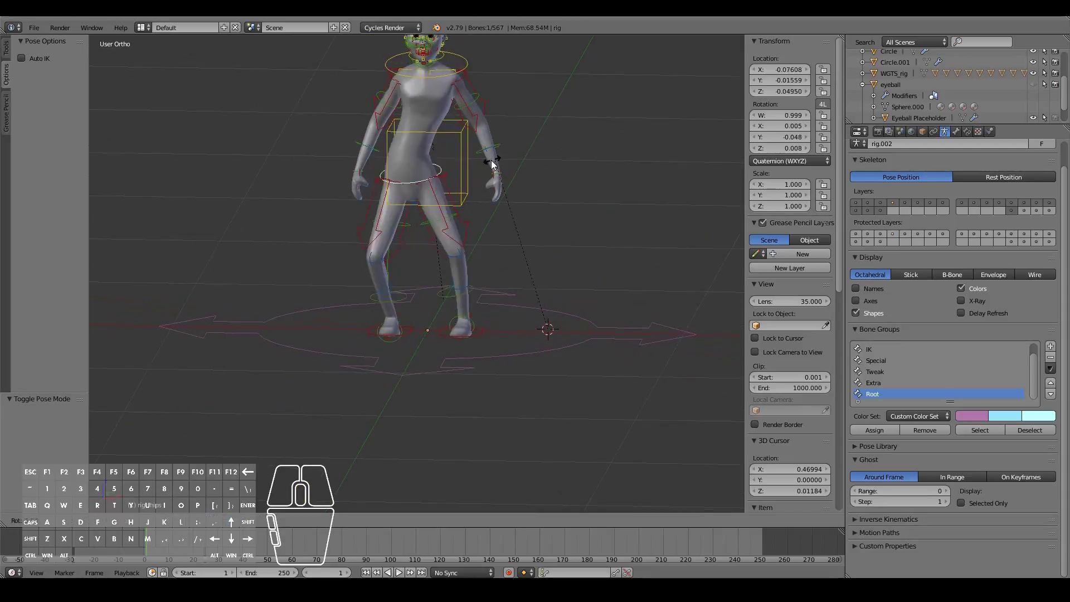
right_click(494, 163)
Change the pivot point so rotations no longer use the 3D cursor, and try rotating the hips control.
left_click(200, 520)
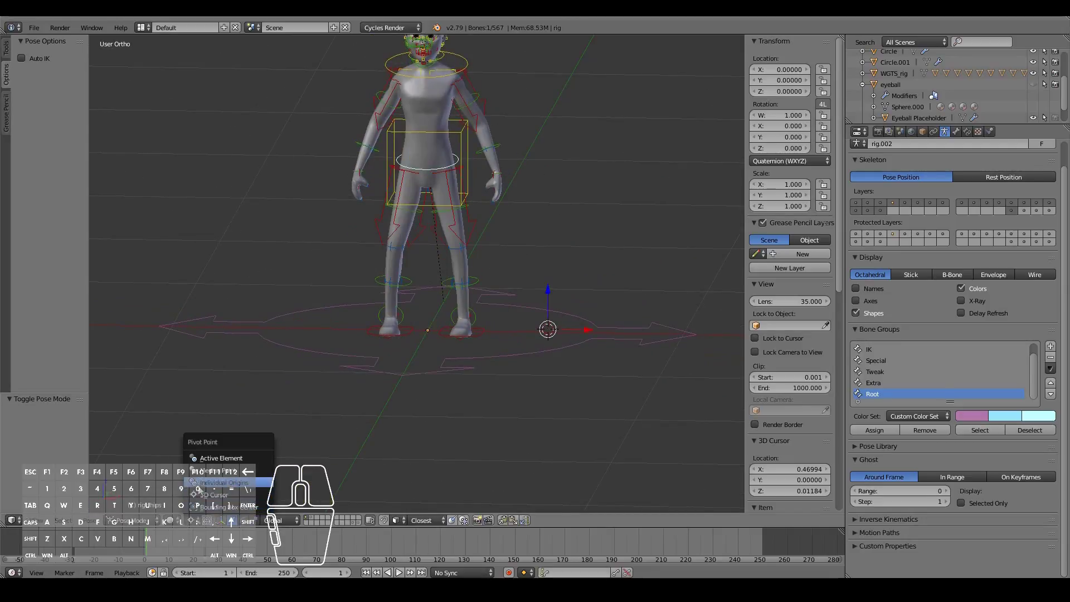
left_click(214, 470)
middle_click_drag(443, 284, 451, 281)
key("r")
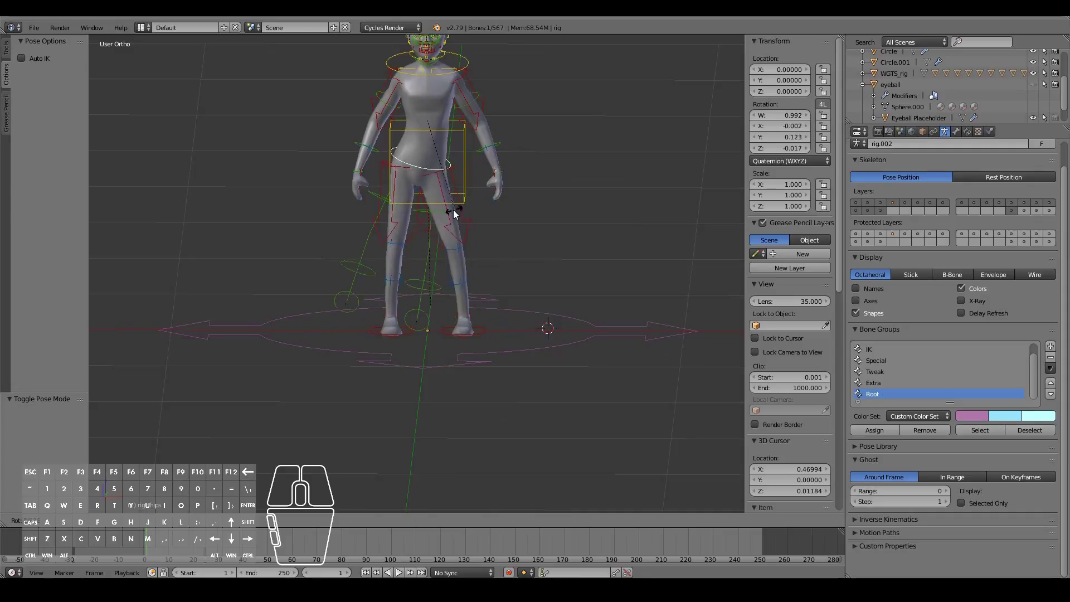
right_click(468, 210)
Try tilting the hips control in front view to check the deformation of the waist.
key("KP_1")
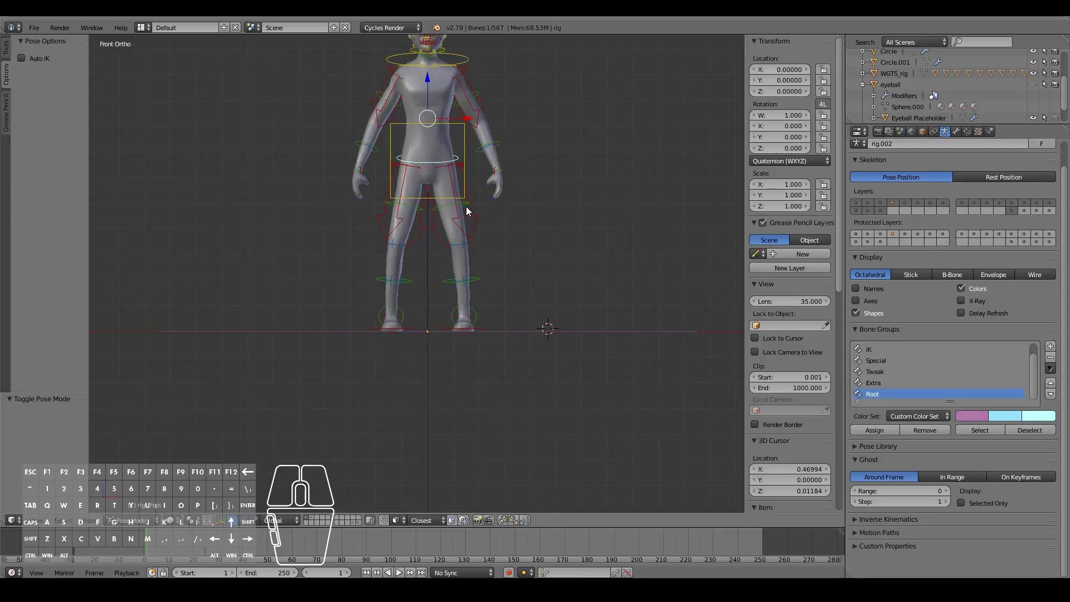
scroll(466, 207, "up", 7, "shift")
scroll(467, 207, "up", 2)
scroll(469, 209, "up", 6, "shift")
key("r")
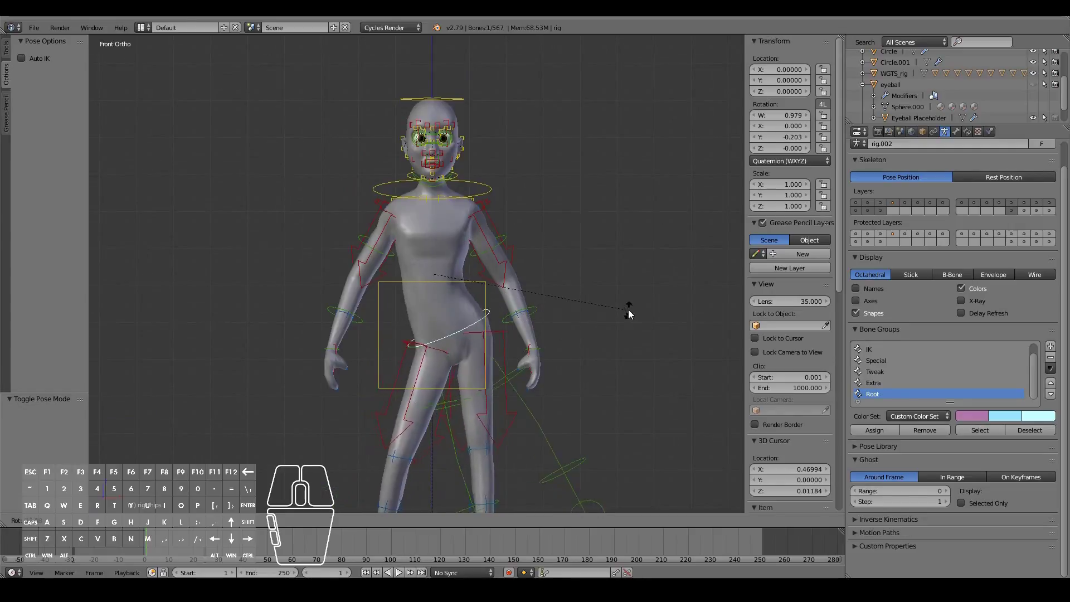
right_click(483, 241)
Try rotating the left shoulder and head controls to check how the upper body follows.
right_click(500, 246)
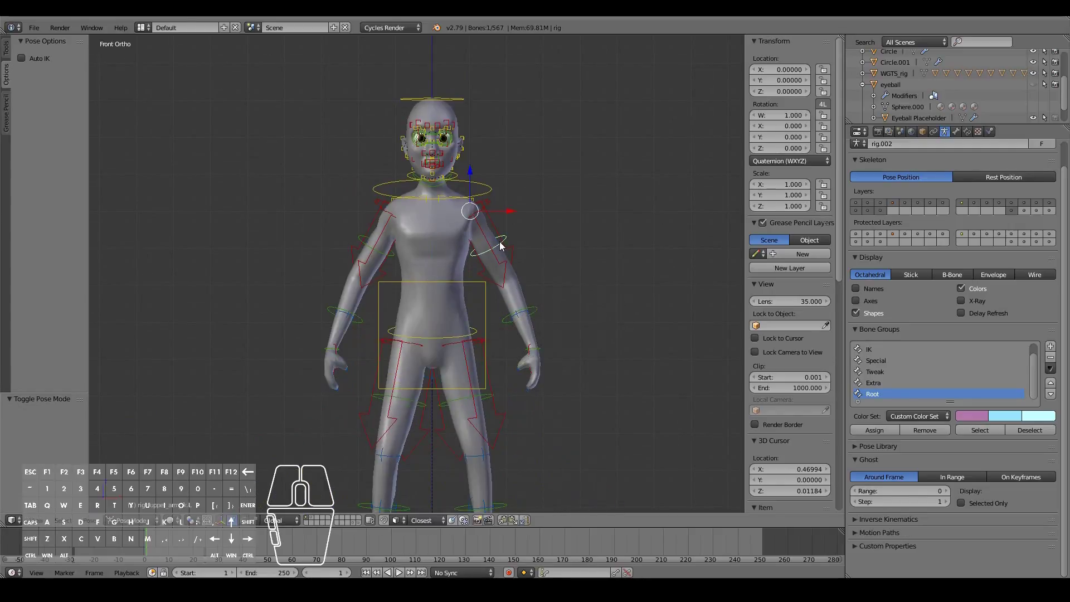
right_click(479, 203)
key("r")
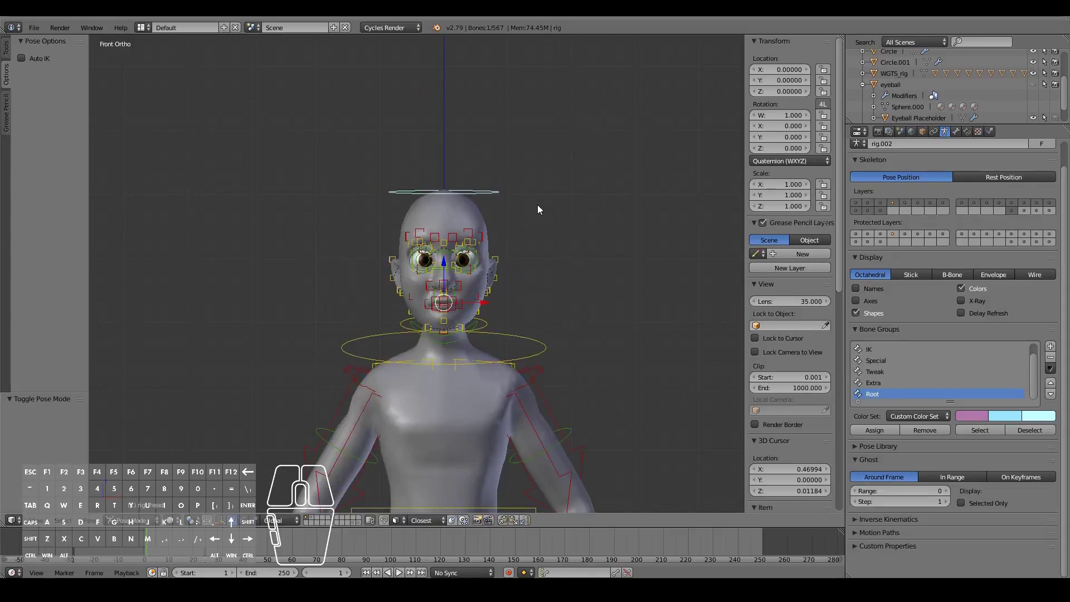
Try moving the eye target control in front of the face to check whether the eyeballs follow it.
scroll(537, 208, "up", 6)
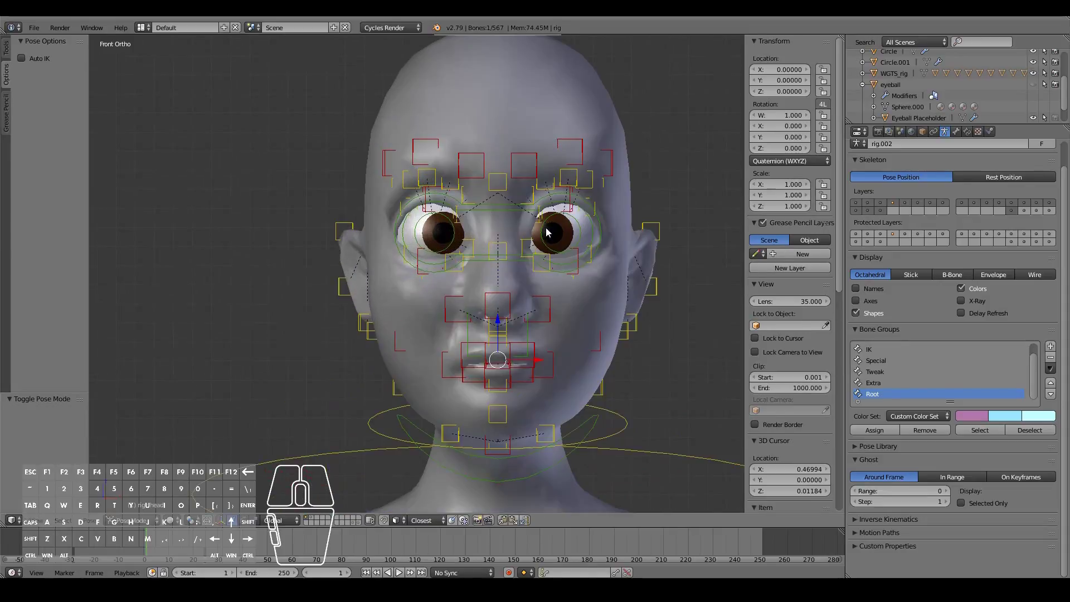
middle_click_drag(582, 236, 509, 257)
scroll(509, 258, "down", 9, "ctrl")
right_click(272, 373)
key("g")
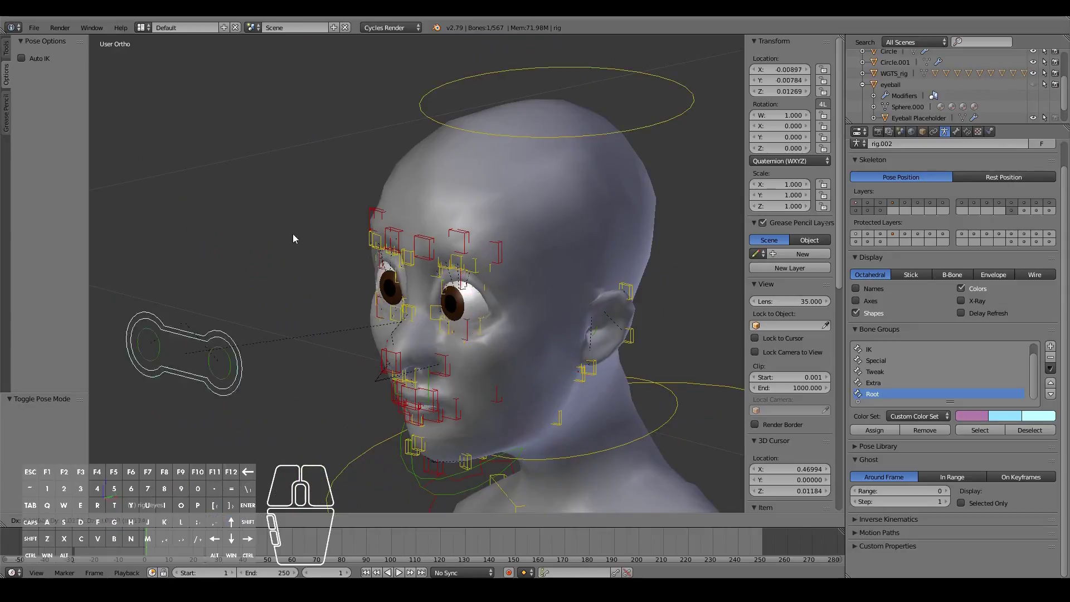
key("Escape")
Hide the Eyeball Placeholder object and show the original eyeball object in the viewport.
scroll(494, 308, "up", 2)
scroll(494, 303, "up", 1)
right_click(490, 343)
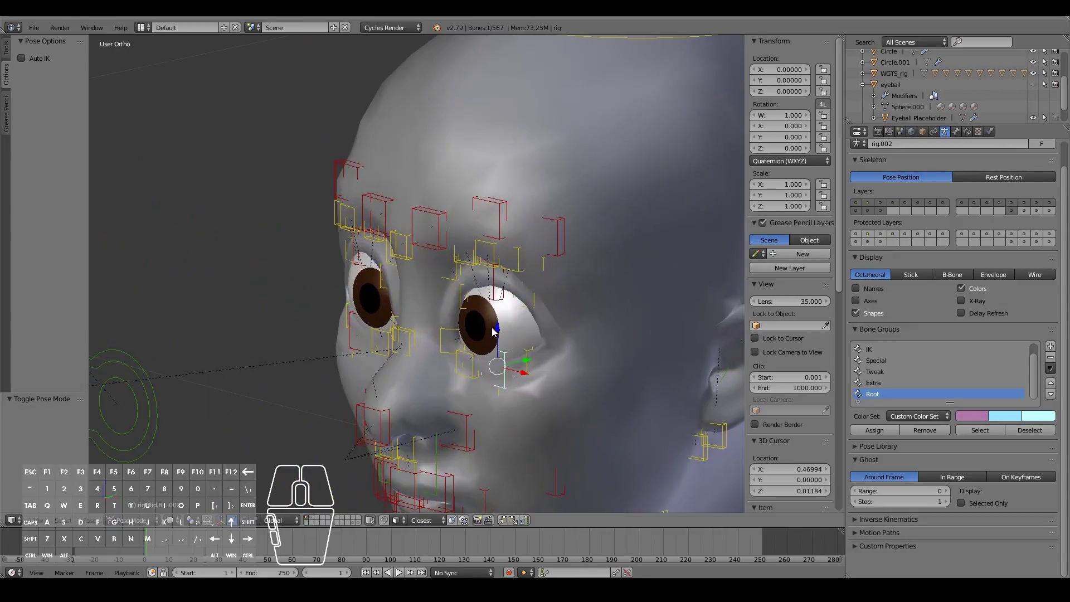
right_click(492, 328)
middle_click_drag(534, 343, 487, 330)
scroll(1012, 114, "down", 2)
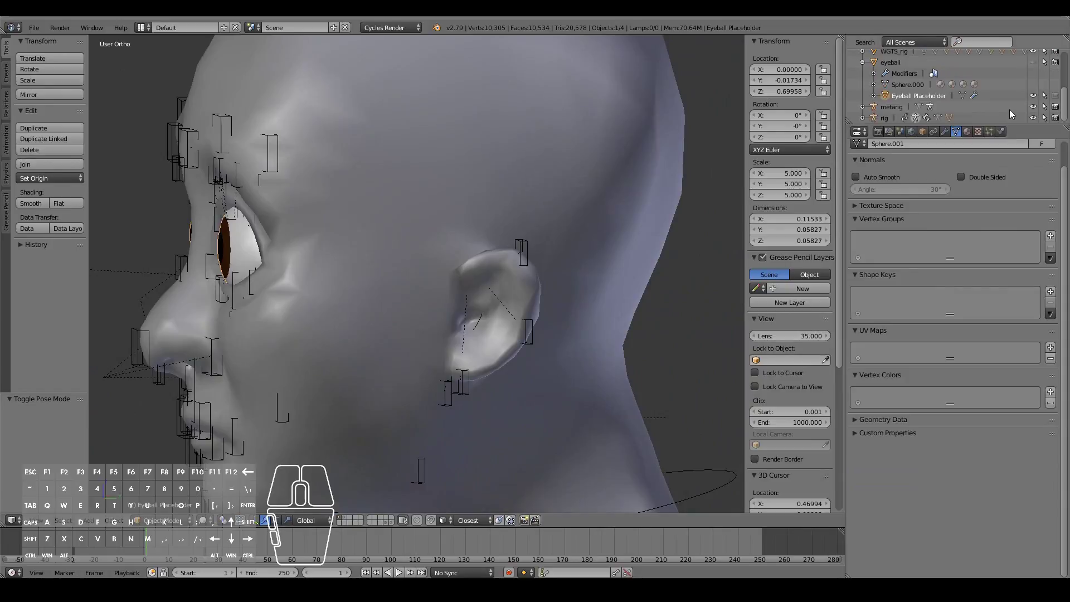
left_click(1036, 97)
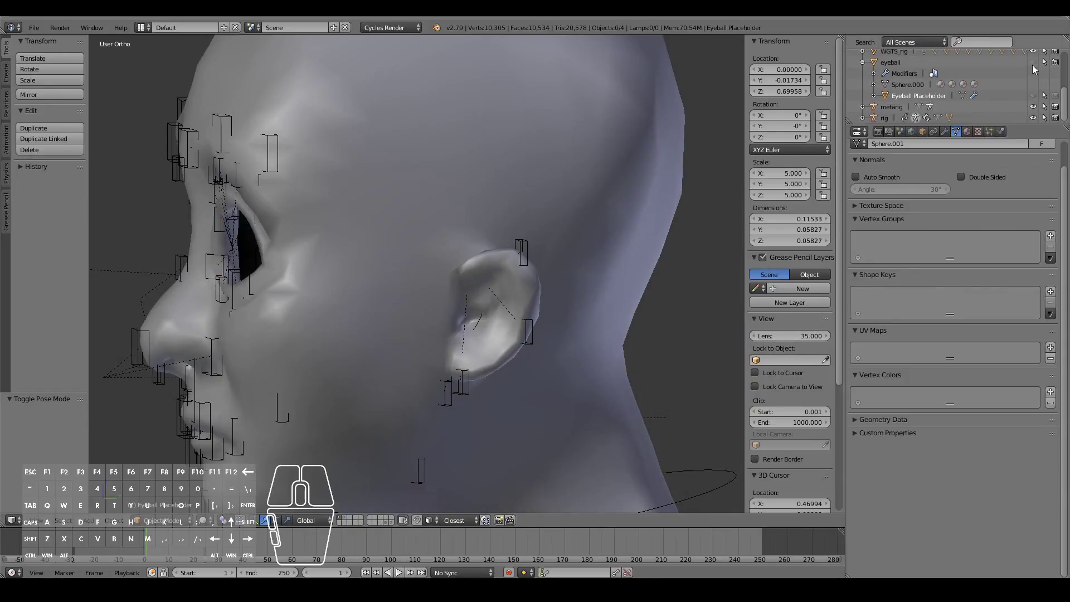
left_click(1032, 64)
middle_click_drag(409, 237, 401, 259)
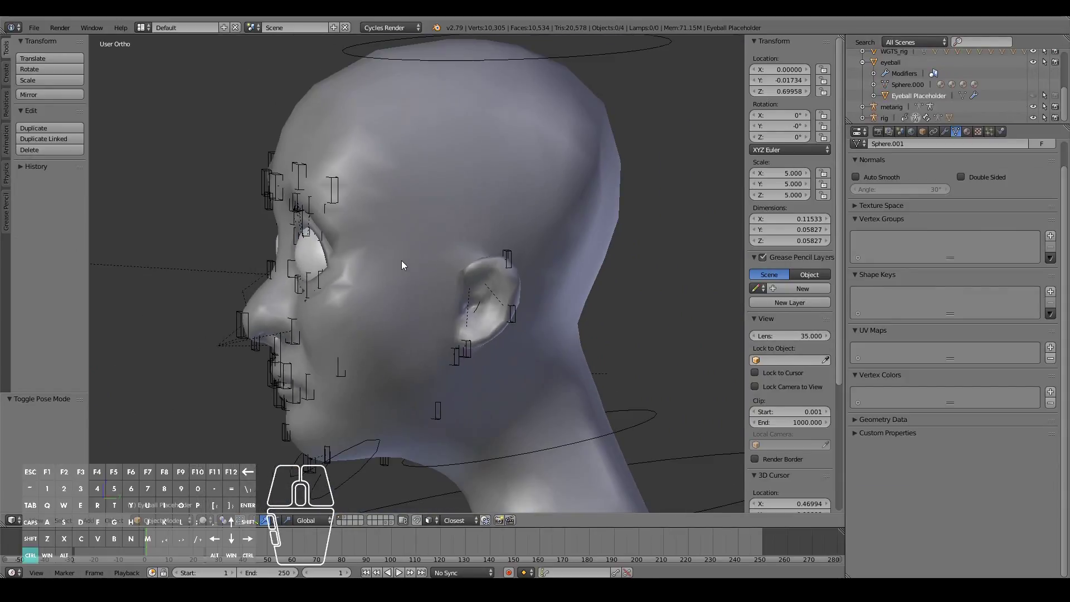
scroll(401, 260, "down", 10, "ctrl")
right_click(483, 256)
scroll(493, 260, "up", 3)
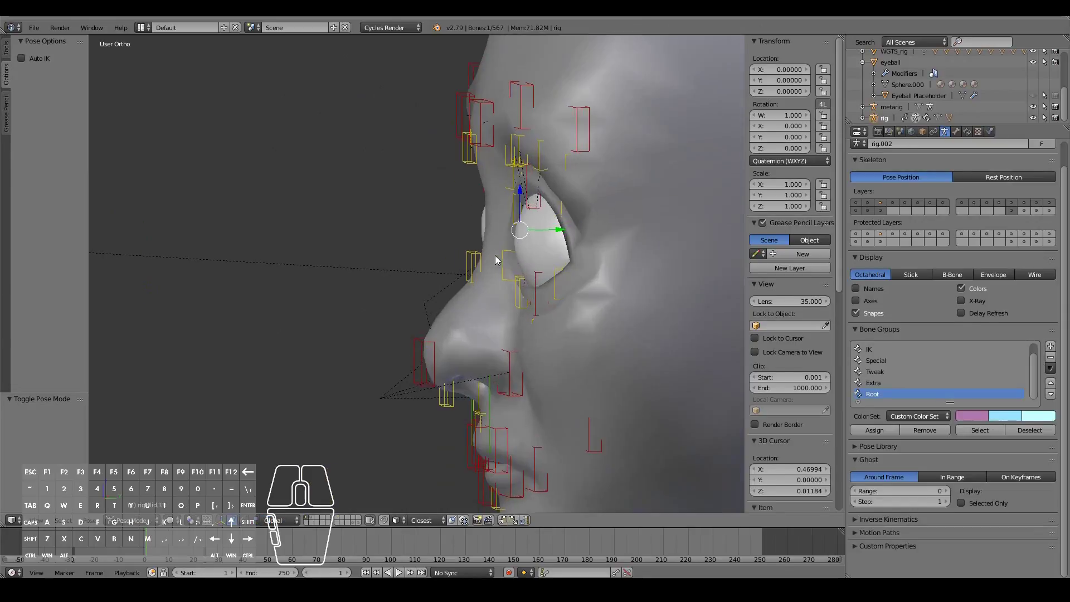
key("Tab")
key("Tab")
Select the eyeball's middle edge loop in right view and snap the 3D cursor to it.
left_click(891, 63)
key("KP_3")
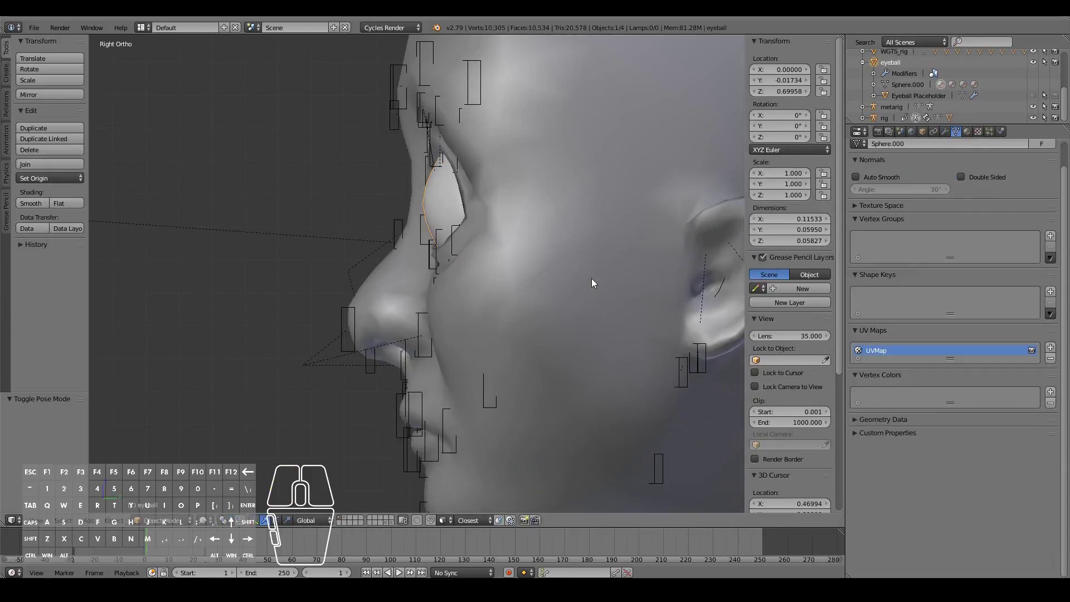
key("Tab")
middle_click_drag(444, 243, 473, 243)
key("KP_3")
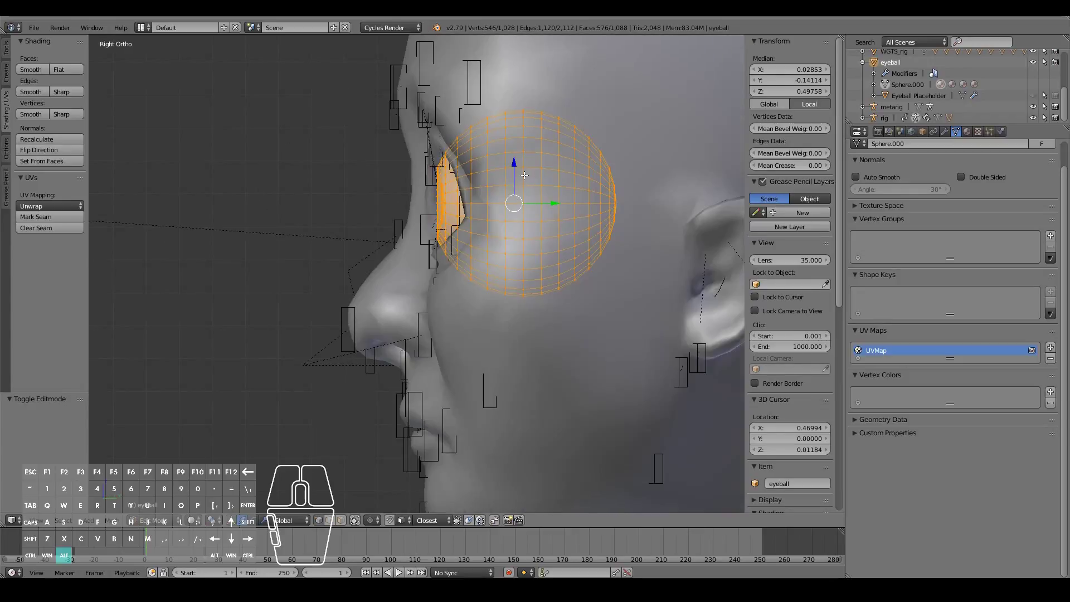
left_click(523, 177, "alt")
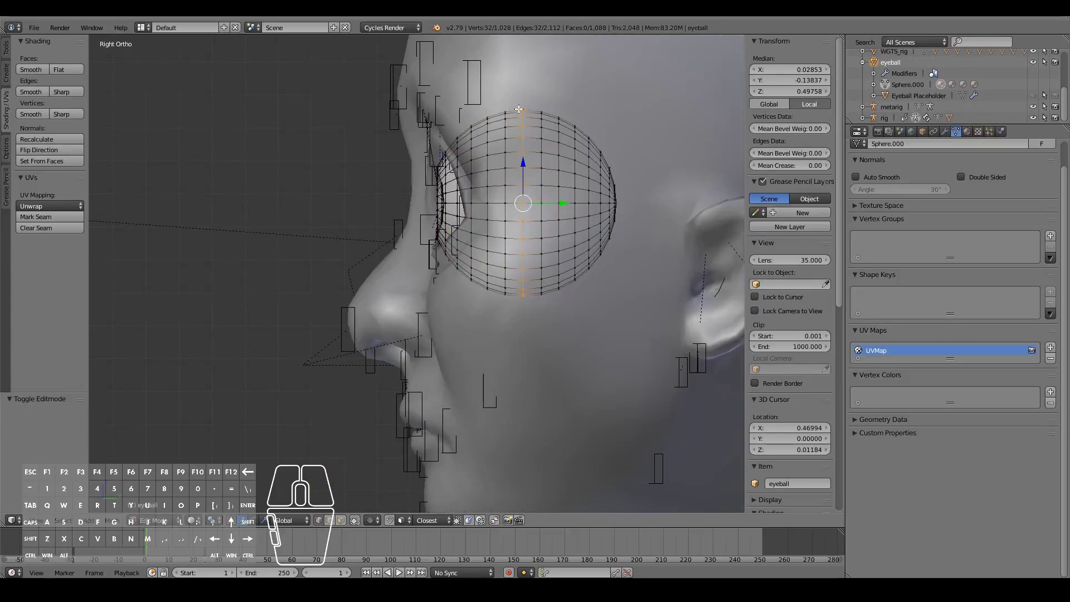
key("shift+s")
left_click(508, 317)
middle_click_drag(508, 317, 510, 285)
key("KP_3")
key("Tab")
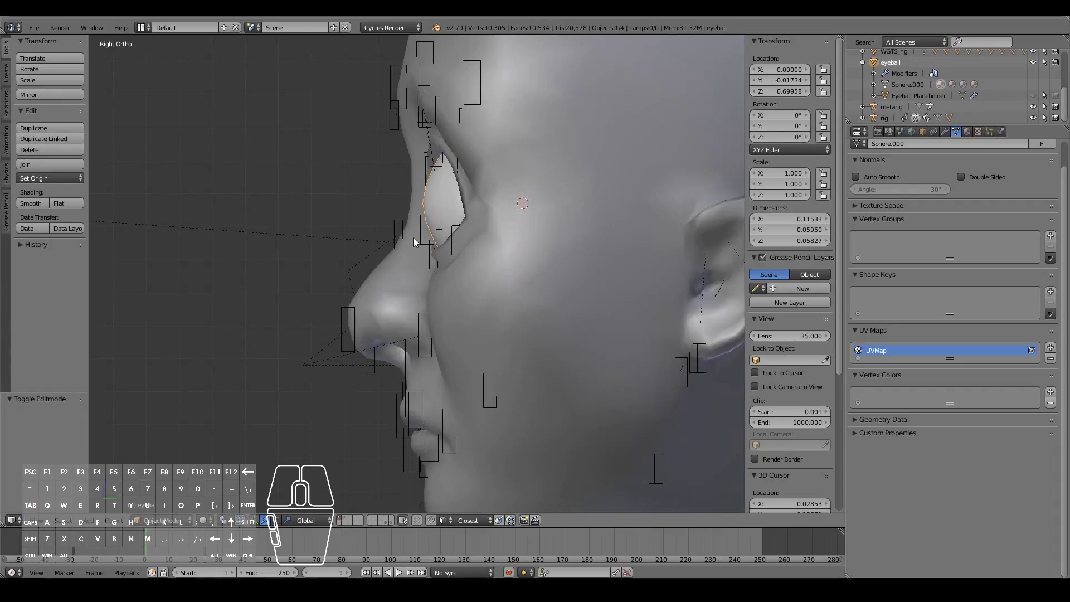
Select the rig and show its hidden bone layers in the second row of armature layers.
right_click(391, 240)
scroll(472, 409, "down", 4)
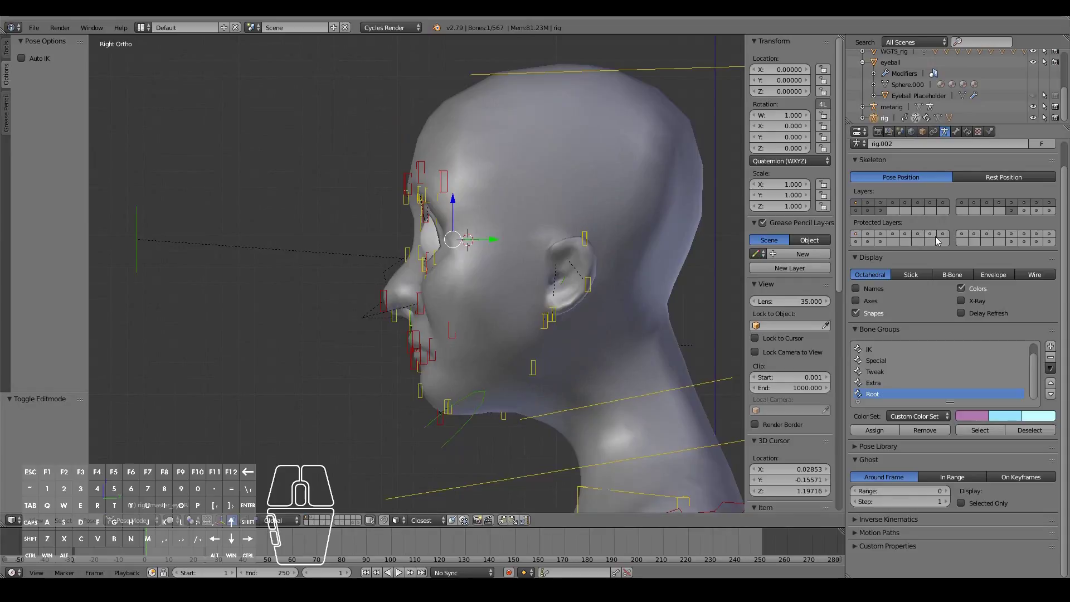
left_click(1029, 209, "shift")
left_click(1029, 208, "shift")
left_click(1046, 212, "shift")
left_click(1047, 211, "shift")
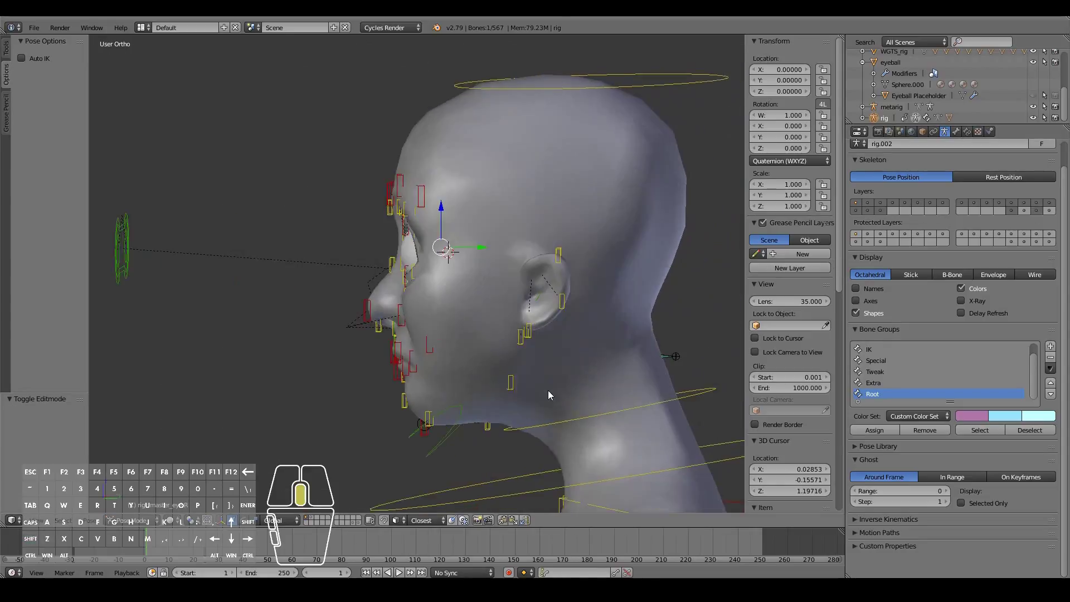
Hide the body mesh and the eyeball object to leave only the rig's bones in view.
right_click(620, 245)
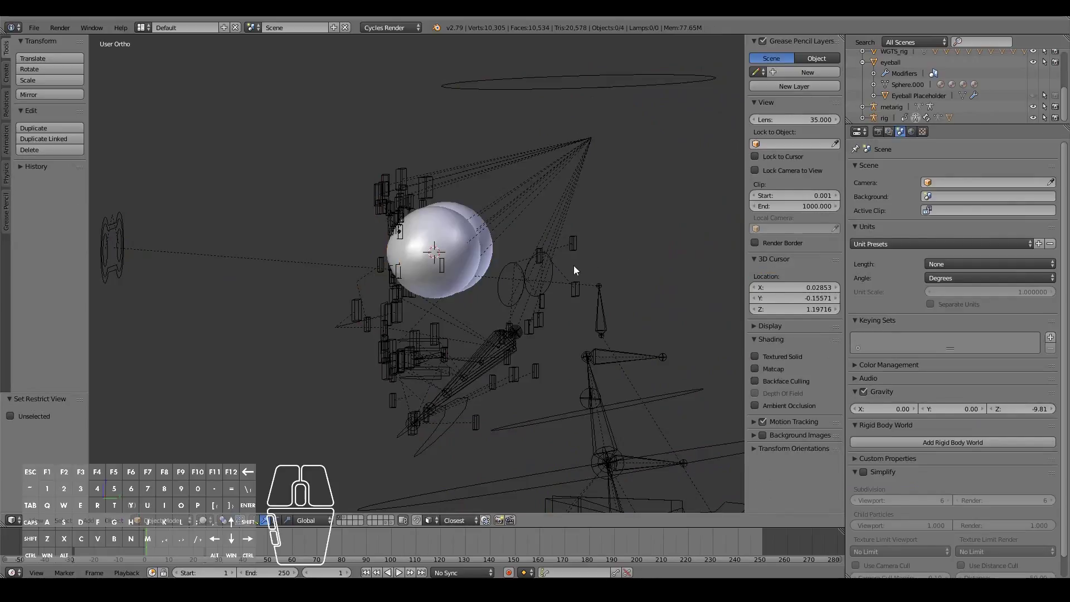
right_click(485, 259)
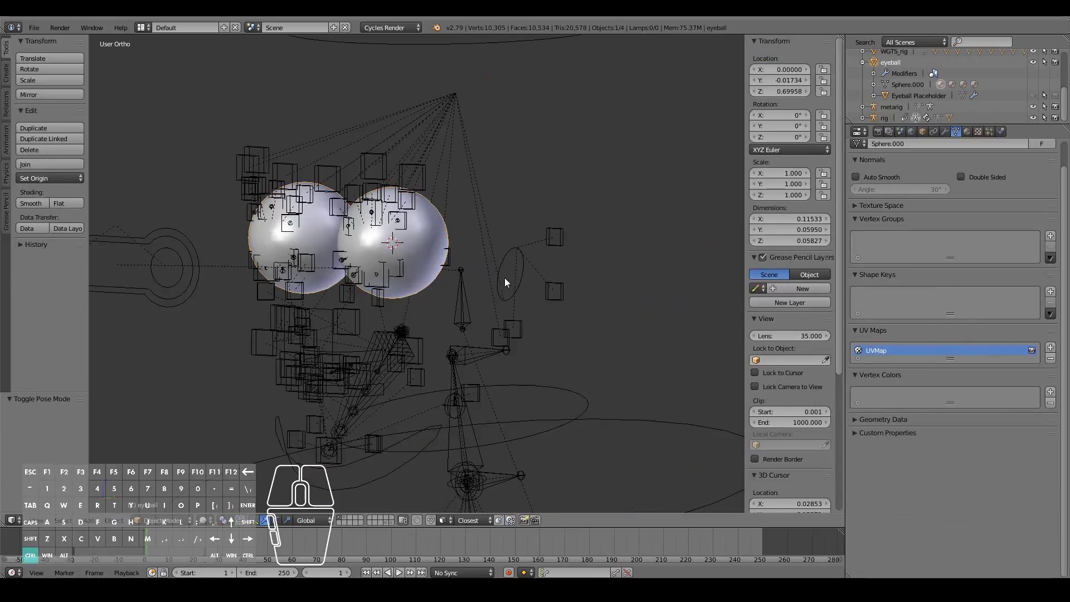
mouse_move(503, 277)
middle_mouse_down()
mouse_move(478, 282)
mouse_move(490, 289)
middle_mouse_up()
left_click(1033, 63)
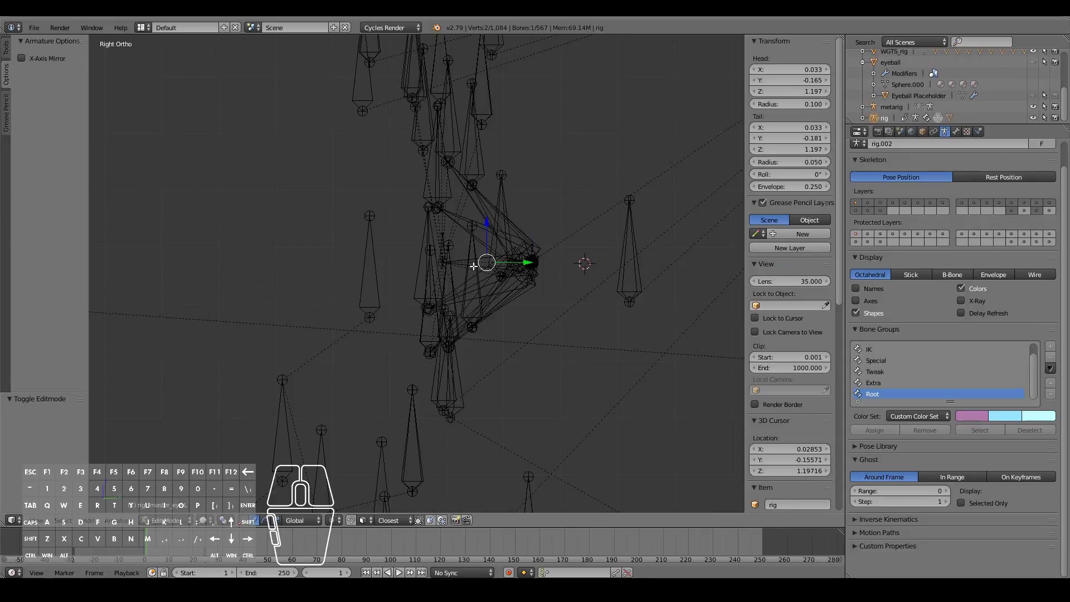
Box-select the cluster of eye bones behind the eyelids in right view while editing the rig.
middle_click_drag(473, 266, 597, 289)
right_click(595, 287)
key("KP_3")
key("b")
left_click_drag(499, 257, 546, 270)
key("g")
left_click(549, 271)
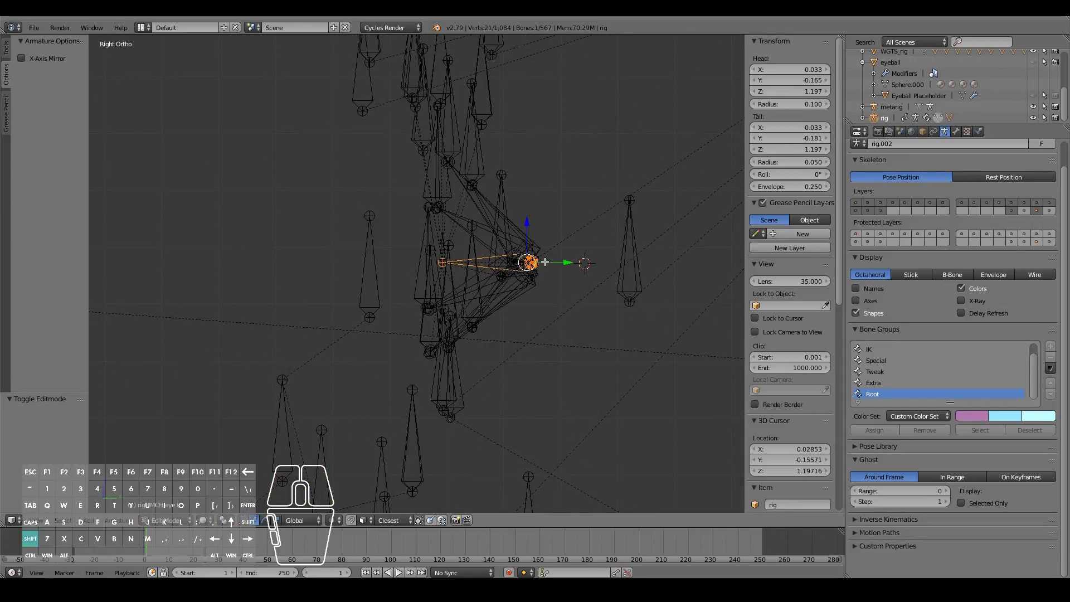
Try to snap the selected bone clusters of both eyes, and undo the attempt.
key("shift+s")
left_click(529, 225)
middle_click_drag(510, 249, 627, 276)
key("ctrl+z")
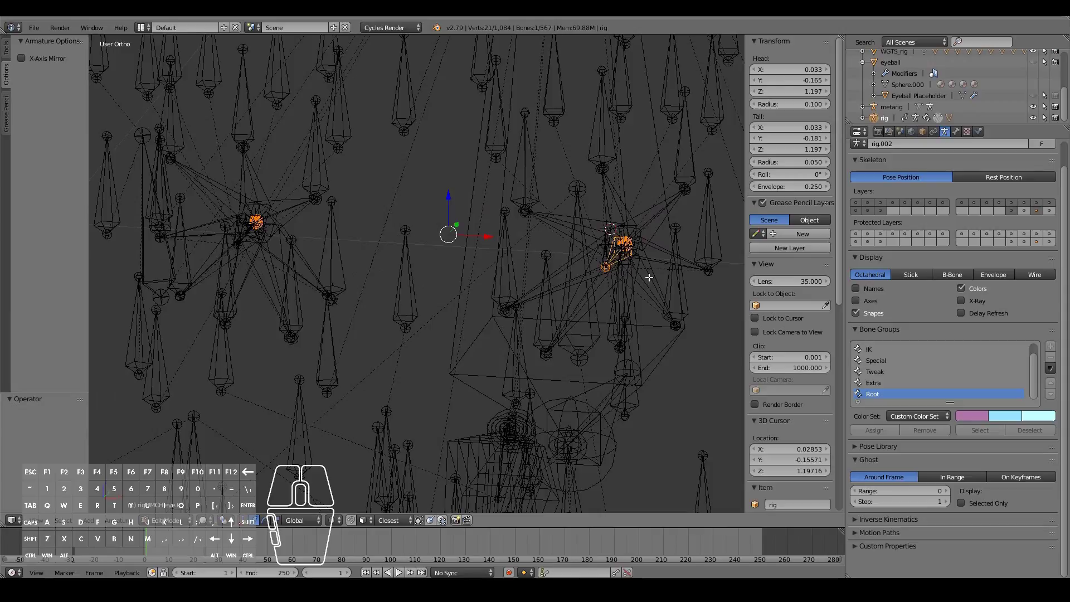
Deselect the bones of the character's right eye, keeping only the left eye's cluster selected.
middle_click(261, 223)
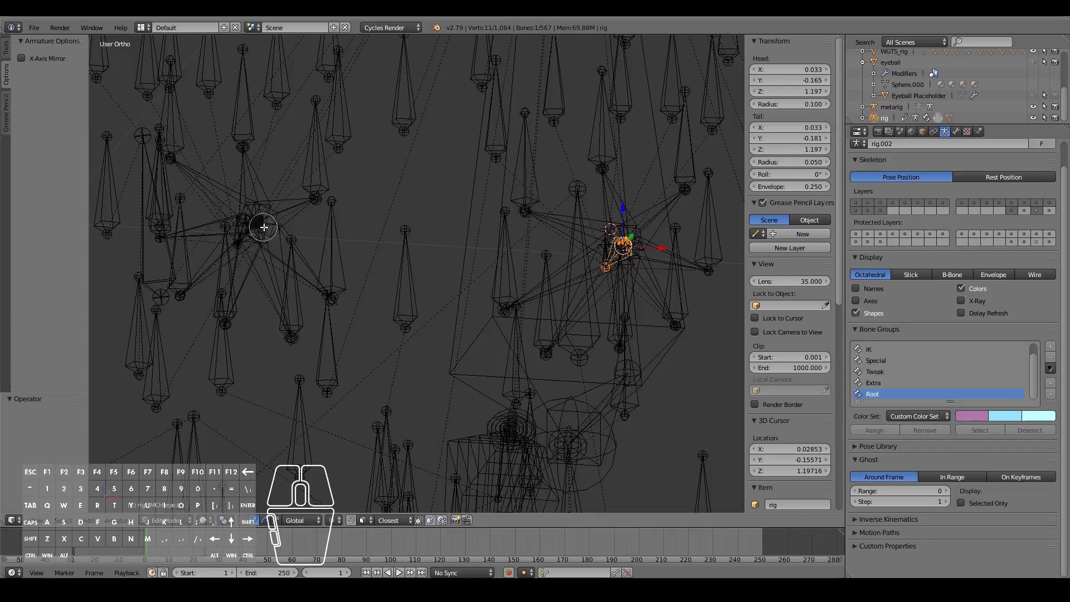
key("KP_3")
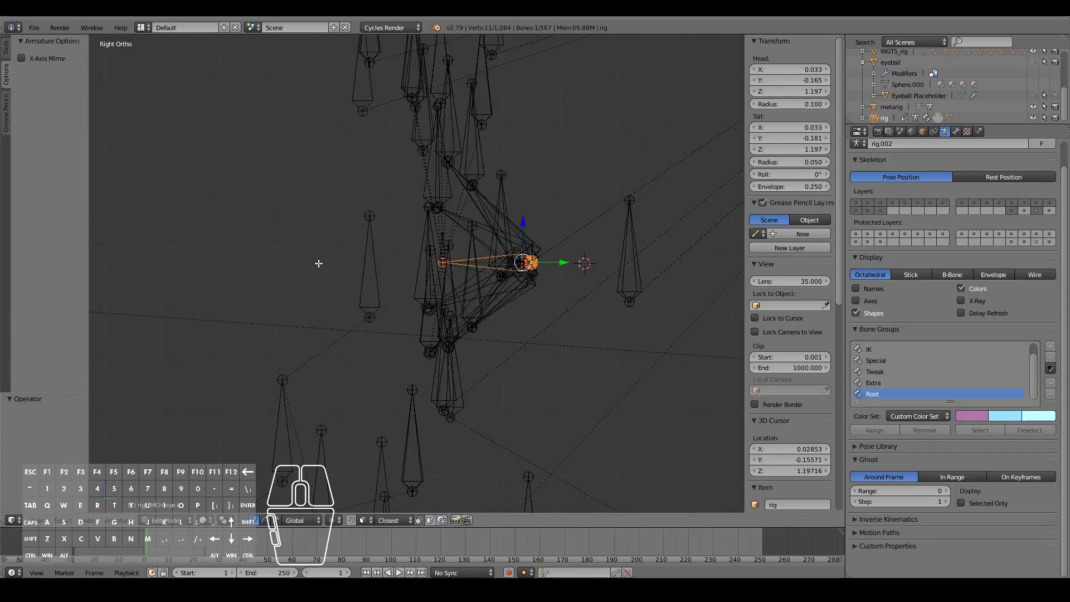
Try snapping the left eye's bone cluster to the 3D cursor without offset, and undo the snap.
key("shift+s")
left_click(543, 308)
middle_click_drag(544, 306, 225, 310)
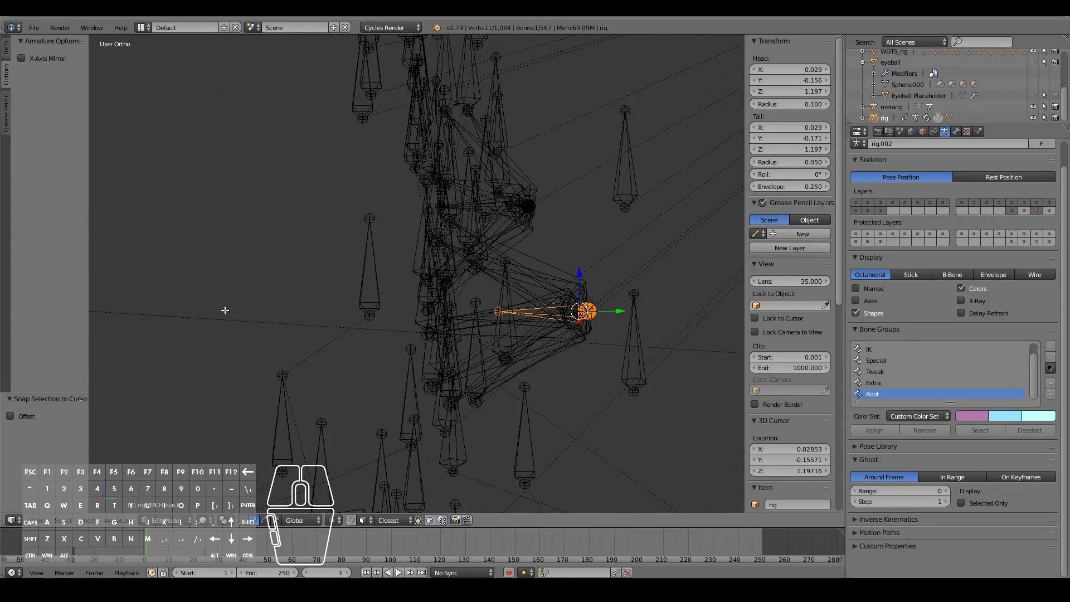
key("ctrl+z")
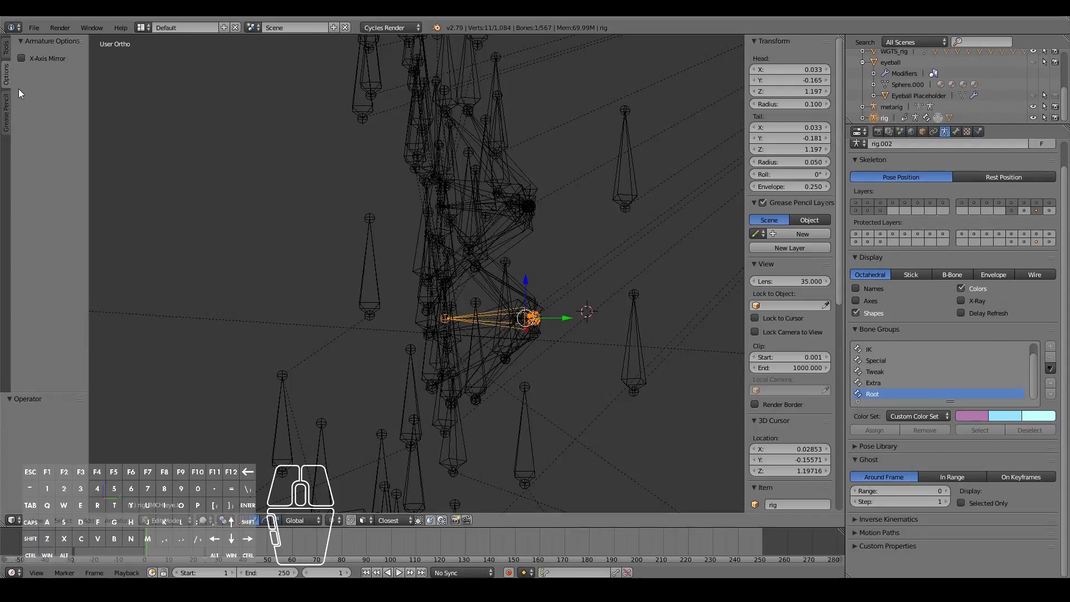
Snap the left eye's bone cluster to the 3D cursor in right view and return to pose mode.
key("KP_3")
key("shift+s")
left_click(590, 333)
middle_click_drag(590, 333, 632, 111)
key("ctrl+Tab")
Apply the Mirror modifier on the eyeball object.
scroll(551, 231, "up", 6)
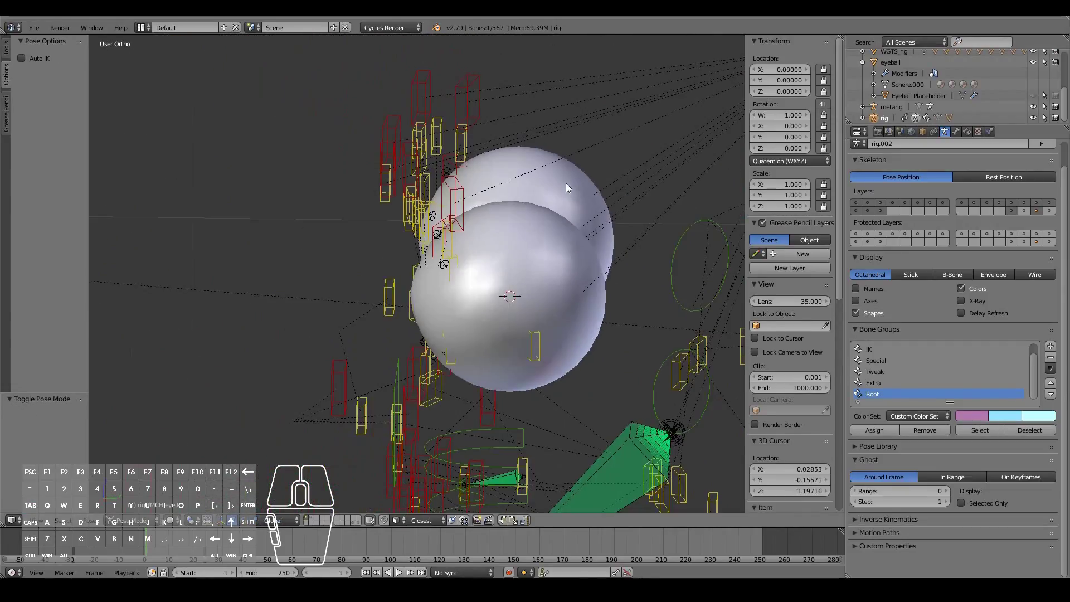
right_click(577, 281)
middle_click_drag(577, 280, 630, 299)
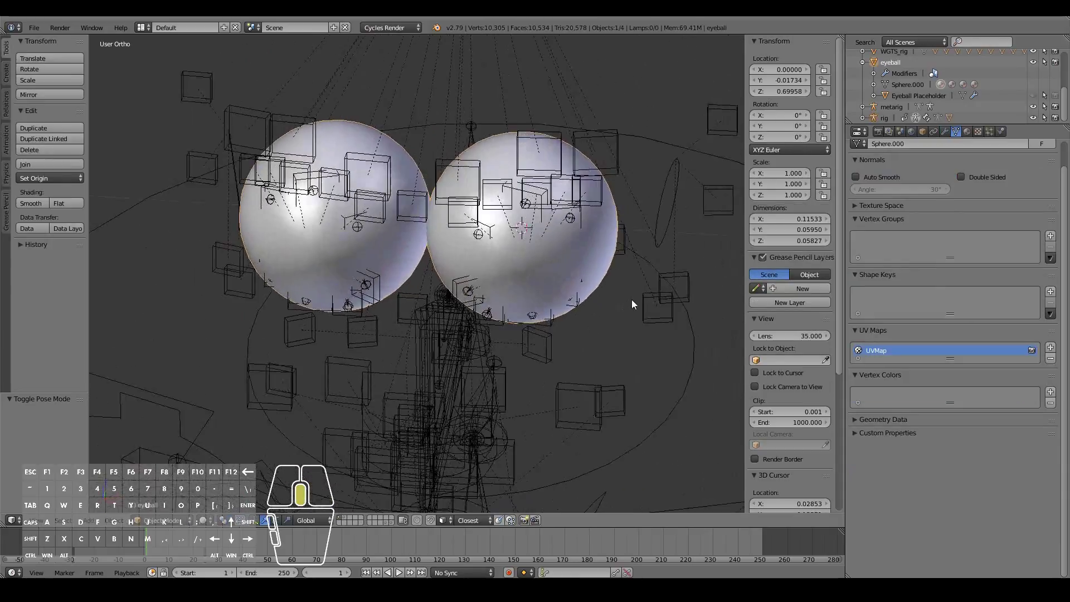
left_click(945, 131)
middle_click_drag(462, 262, 426, 273)
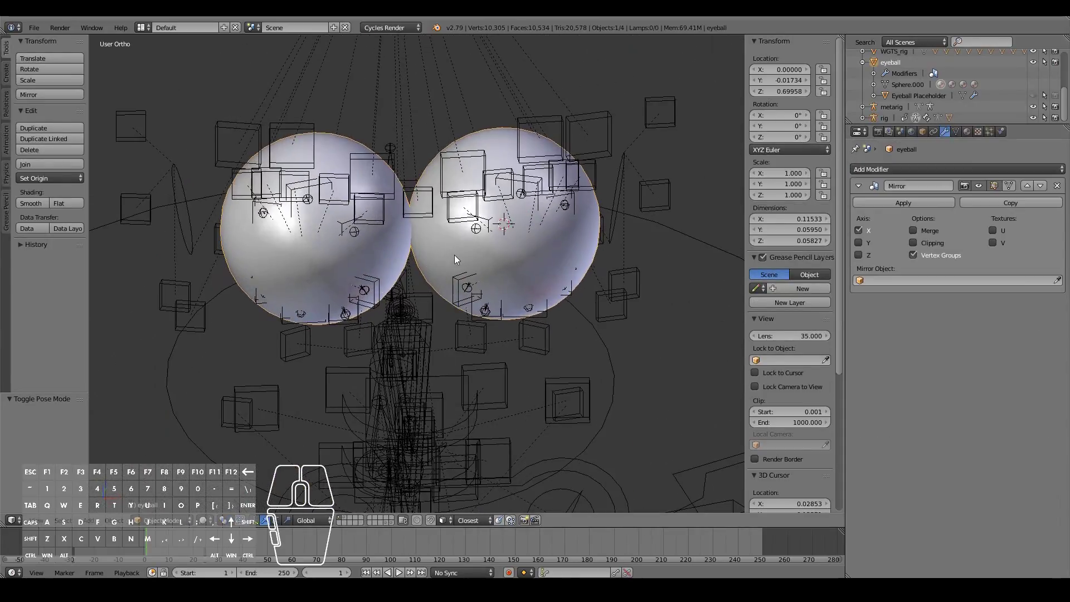
left_click(883, 203)
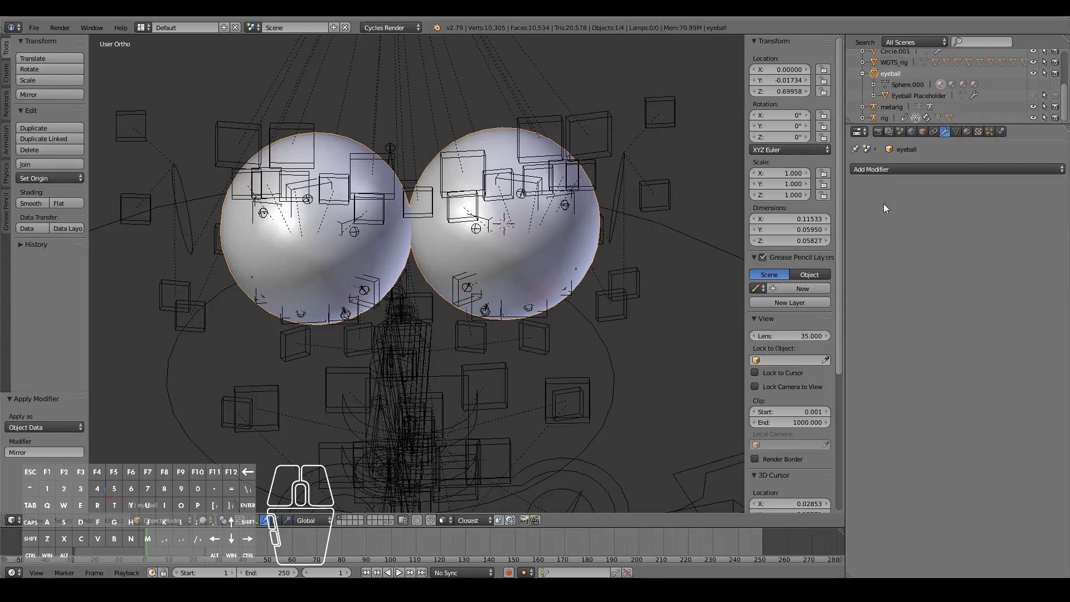
Reveal the hidden geometry of the eyeball mesh in edit mode and clear the selection.
key("Tab")
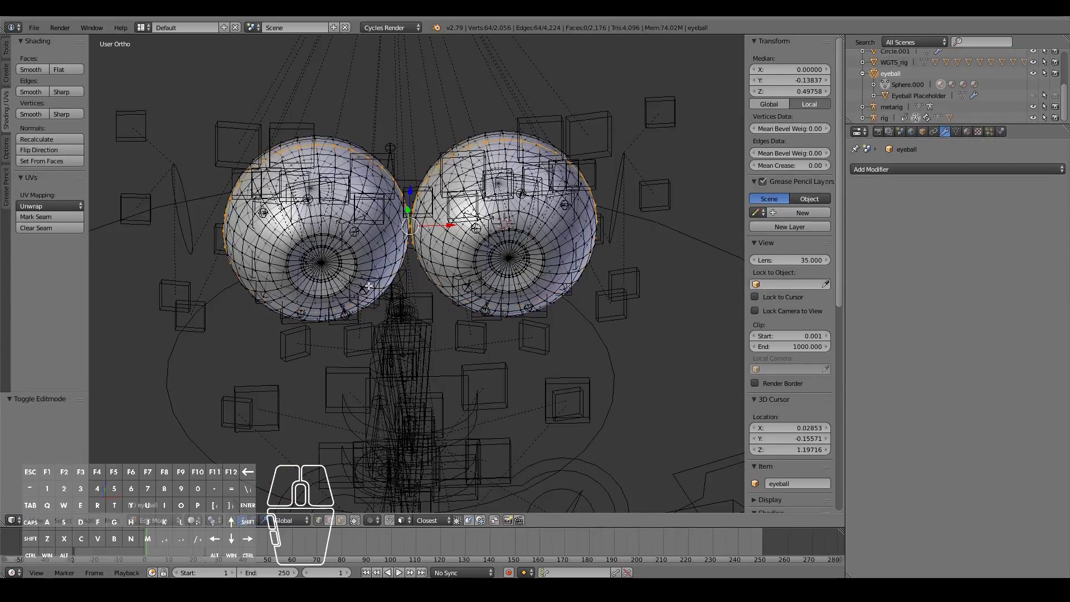
key("Tab")
middle_click_drag(367, 280, 359, 268)
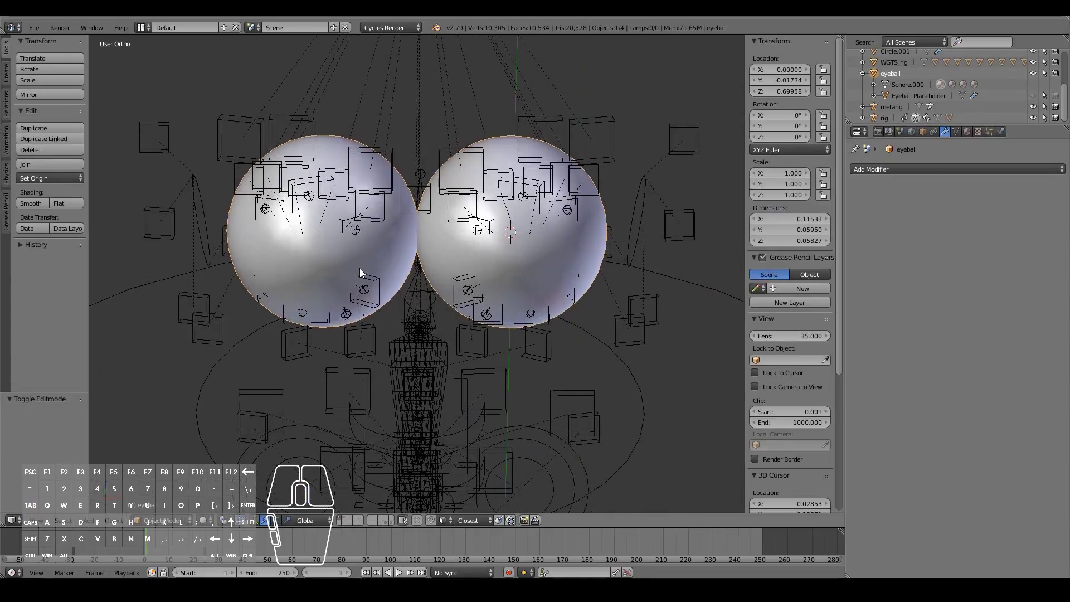
key("Tab")
key("a")
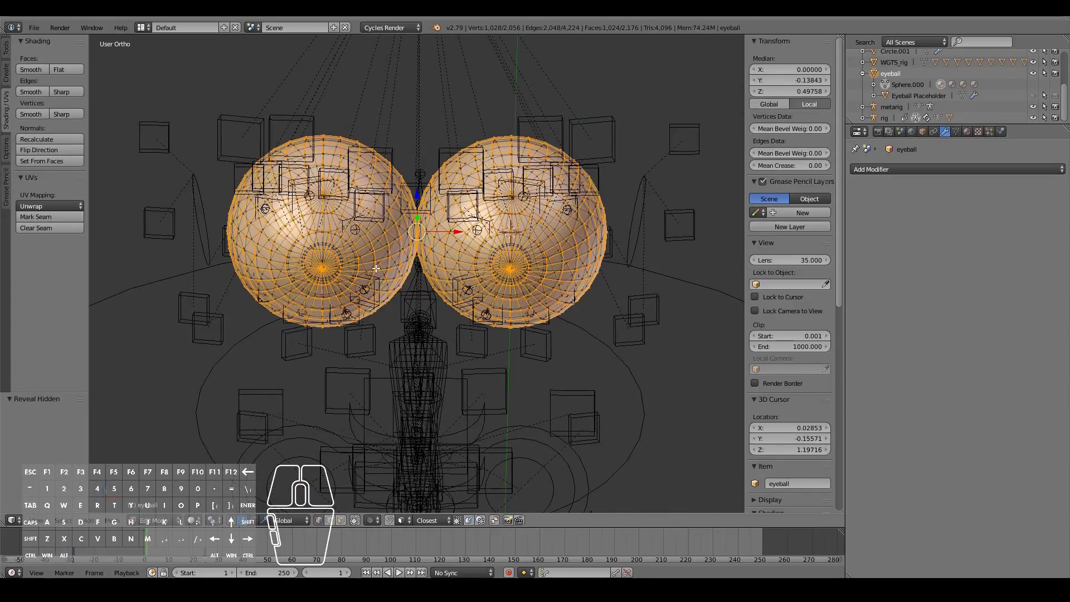
key("a")
left_click(476, 184)
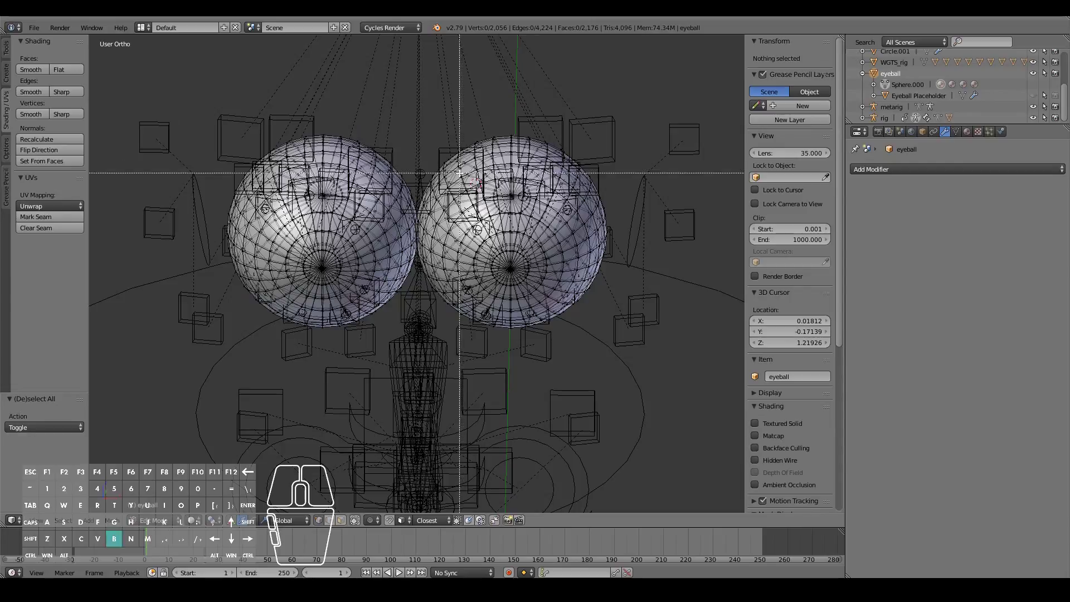
Try selecting all linked geometry of the character's left eyeball, and deselect it.
key("b")
left_click_drag(440, 139, 536, 219)
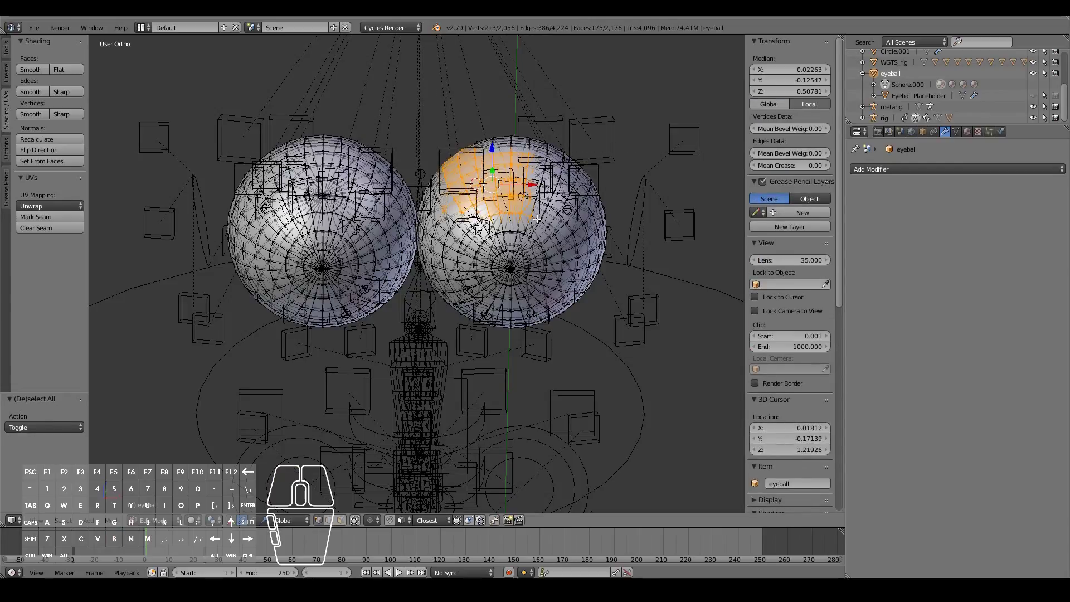
key("ctrl+l")
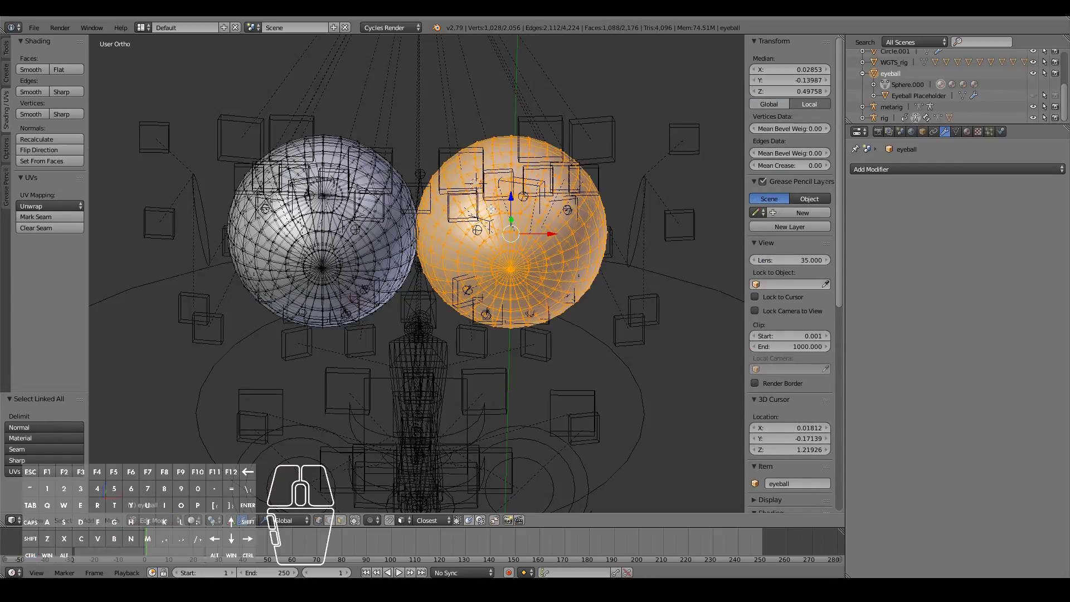
key("a")
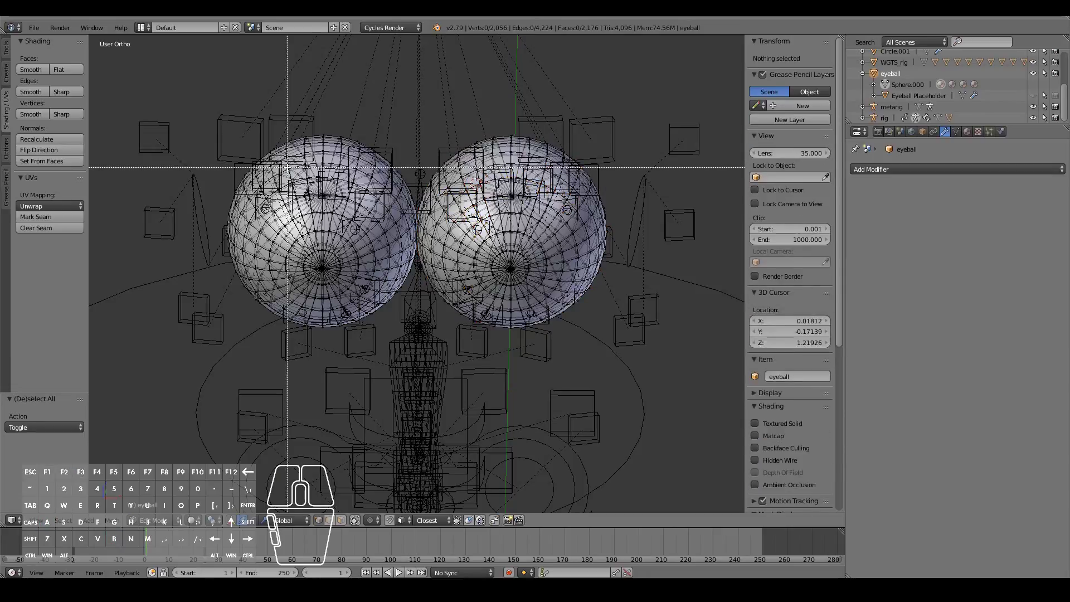
Separate the linked geometry of the character's right eyeball into its own object, and select the rig in object mode.
key("l")
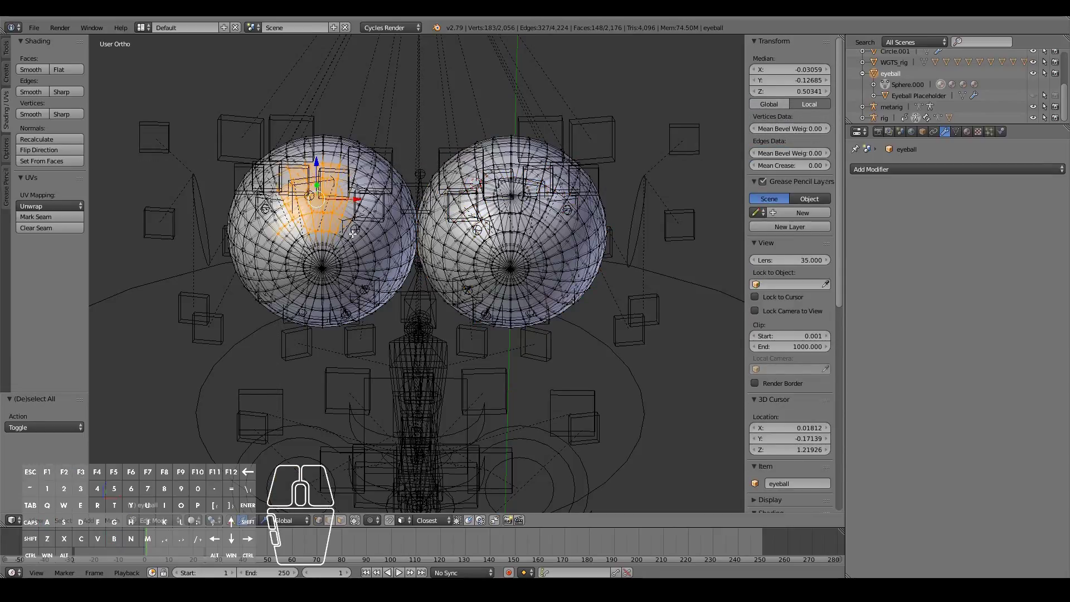
key("ctrl+l")
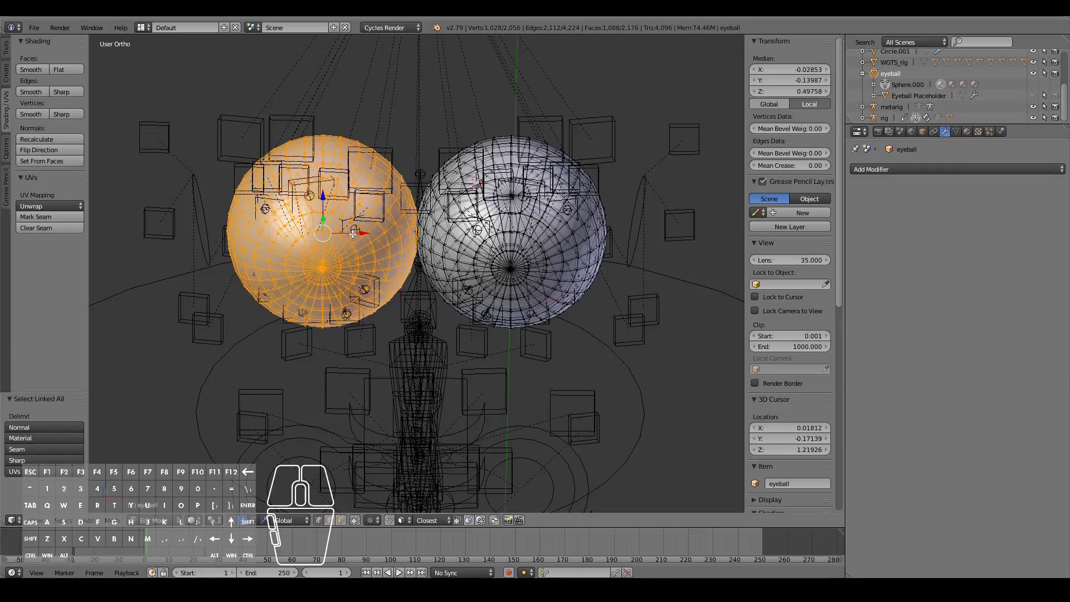
key("p")
left_click(355, 268)
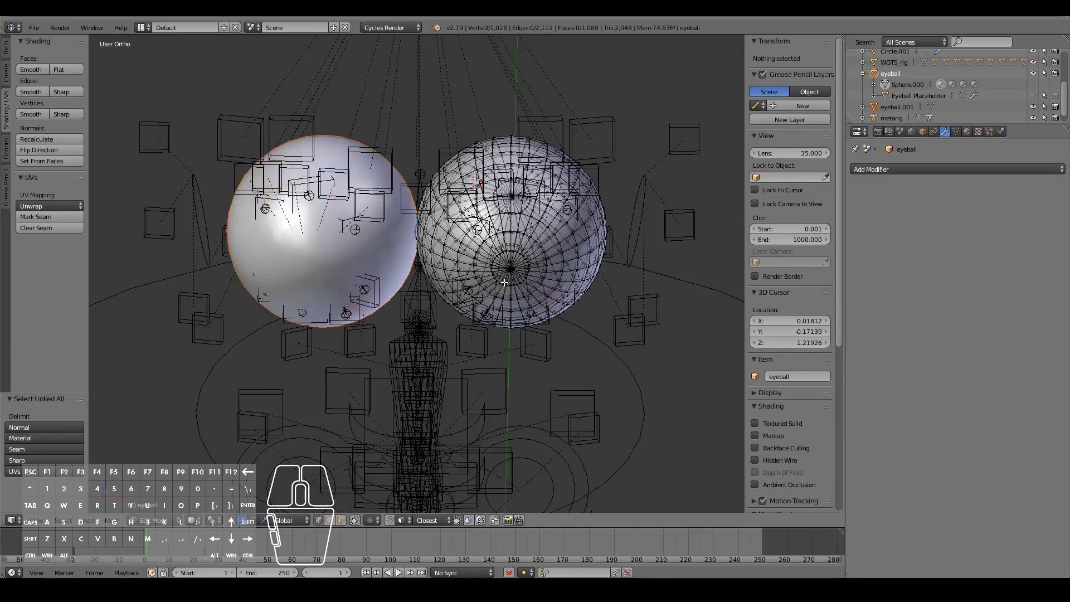
key("Tab")
right_click(493, 253)
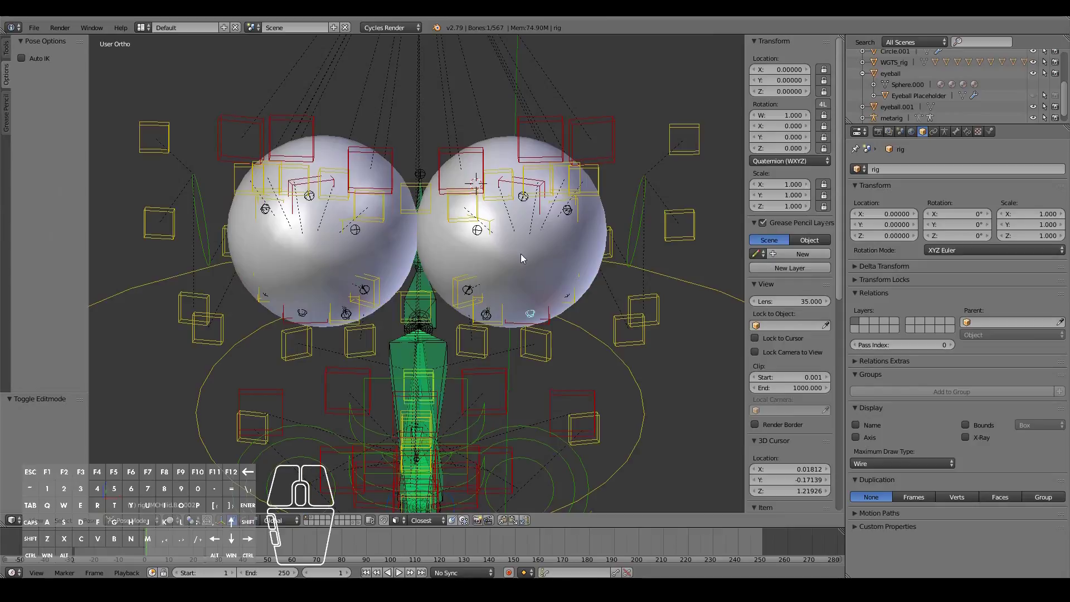
Rename the character's left eyeball object as eyeball.l.
right_click(574, 277)
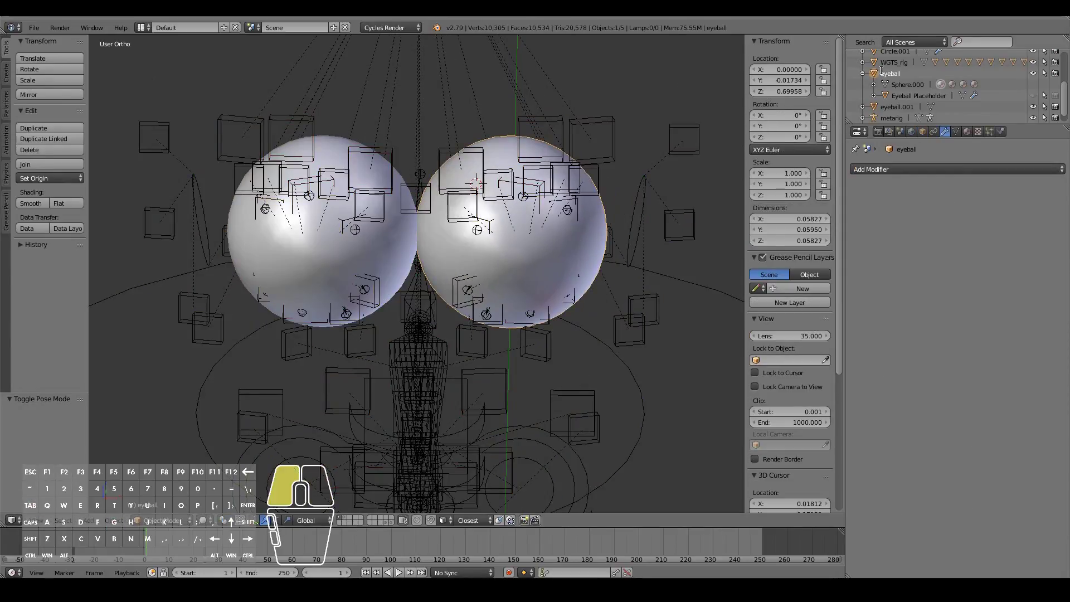
double_click(912, 72)
type(".l")
key("Return")
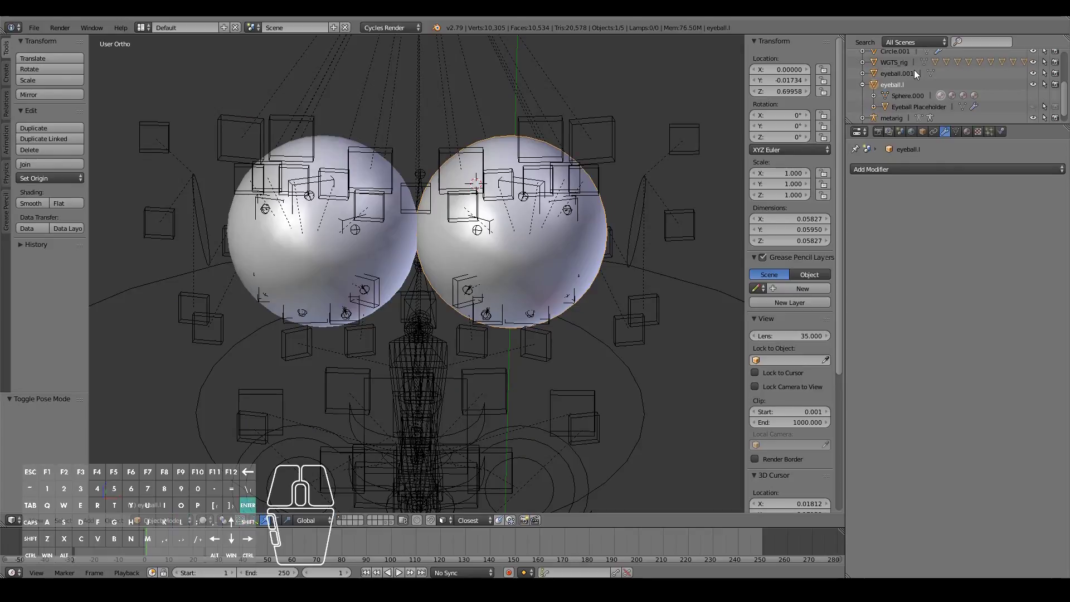
Rename the character's right eyeball object as eyeball.R.
right_click(264, 266)
right_click(292, 271)
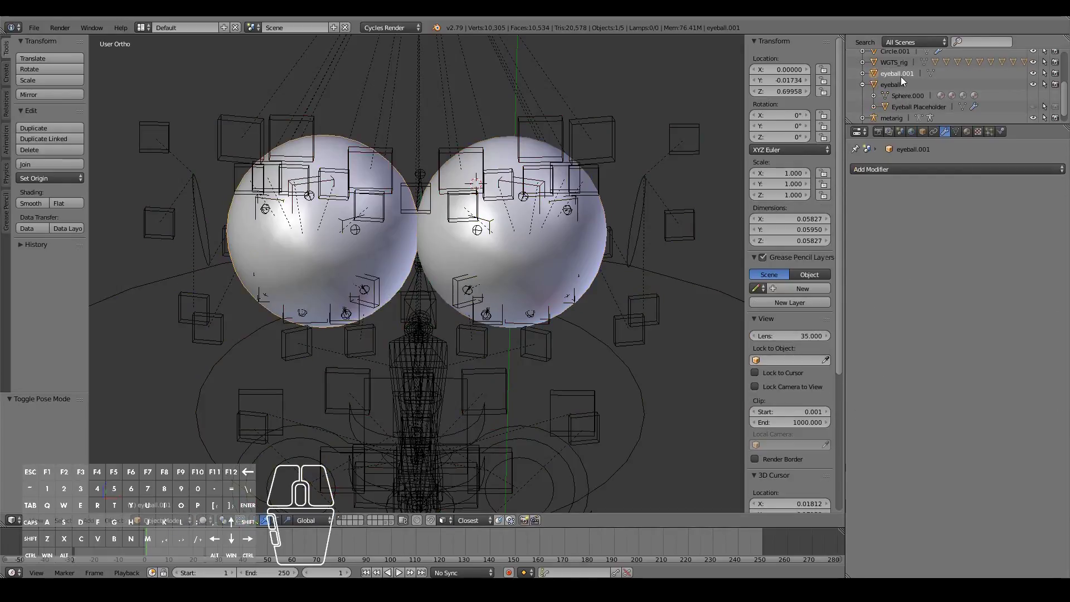
double_click(905, 74)
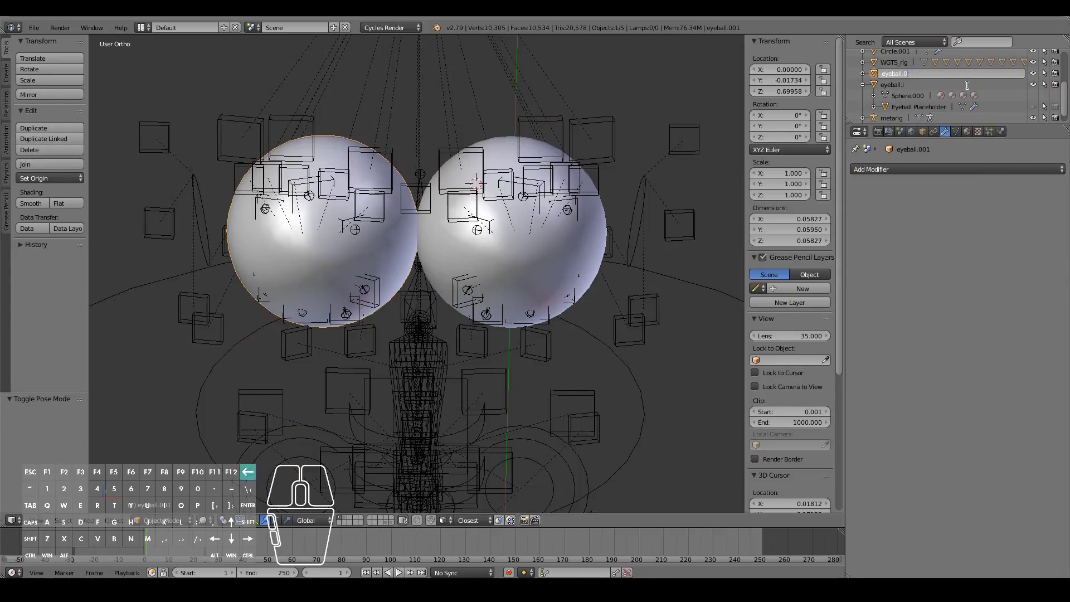
type("eyeball.R")
key("Return")
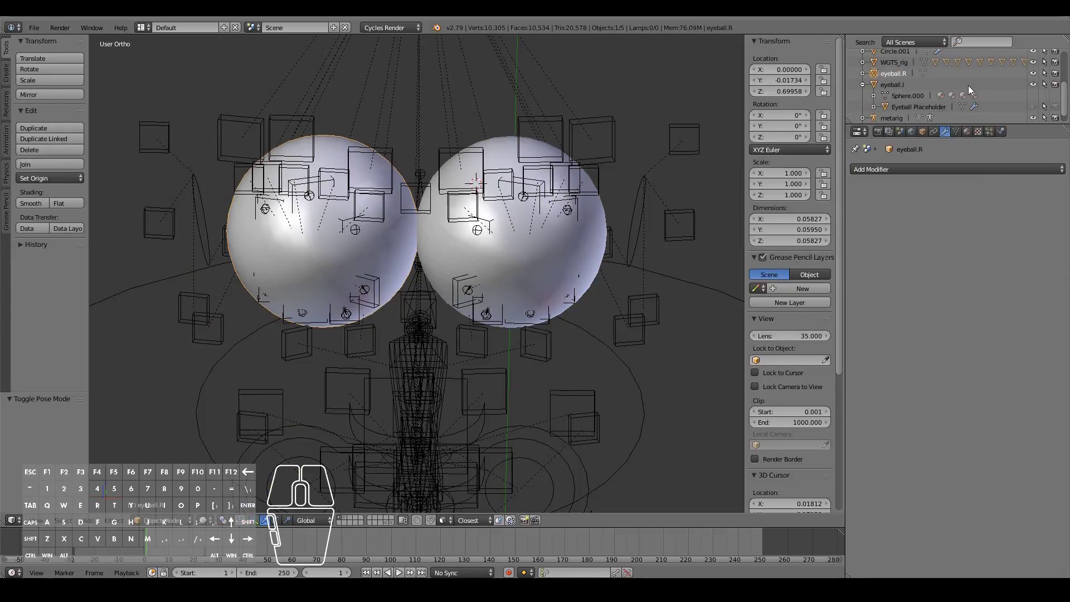
Parent the left eyeball object to the rig's MCH-eye.L bone with the Bone option, and check its parent relation.
right_click(575, 252)
scroll(594, 267, "up", 2)
key("Tab")
key("Tab")
right_click(657, 268)
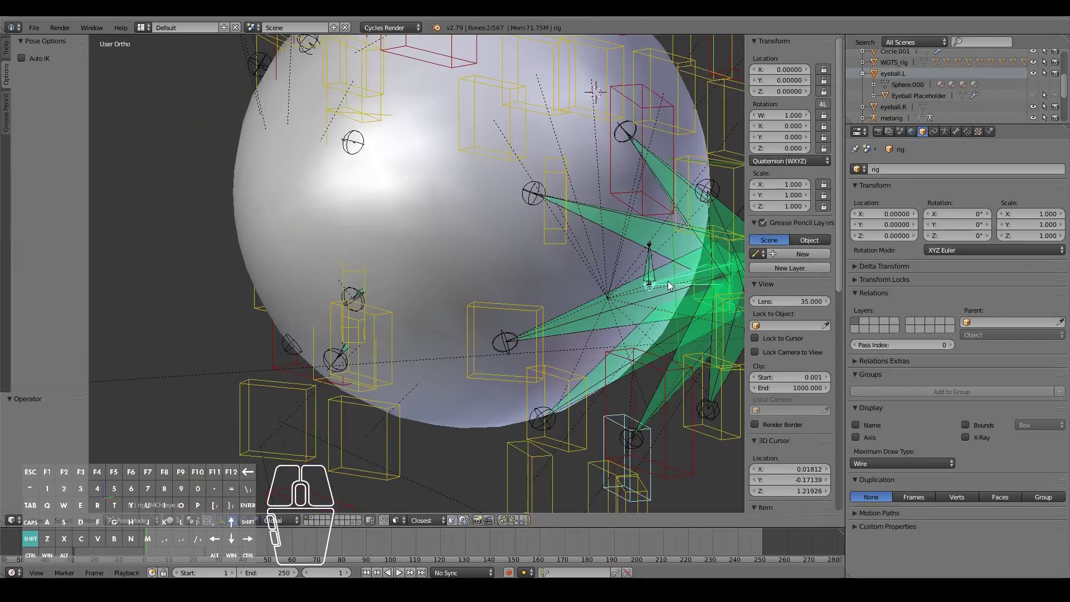
scroll(530, 348, "down", 4)
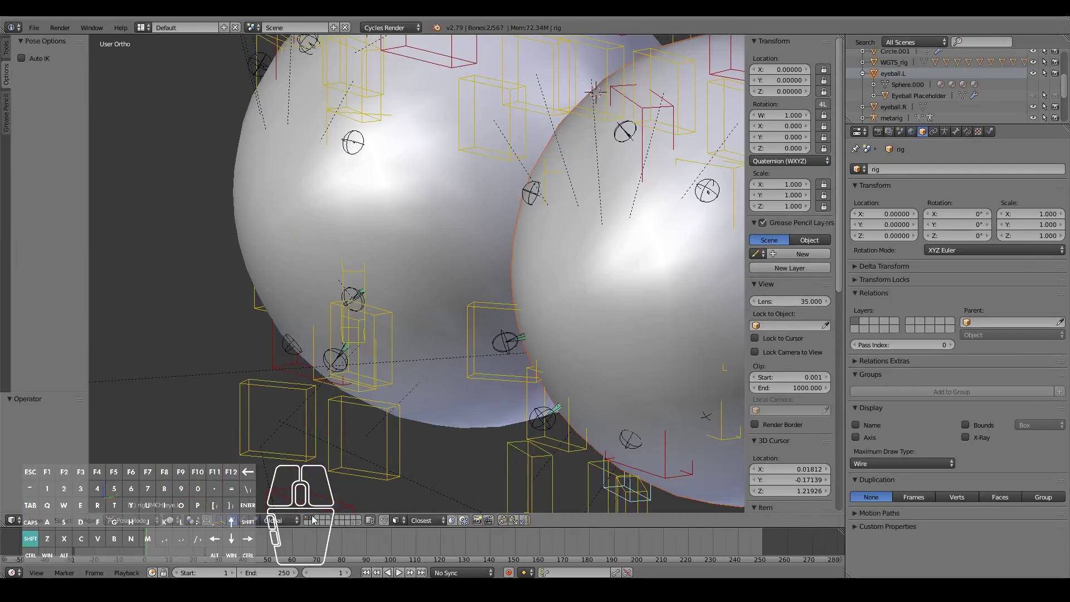
key("ctrl+p")
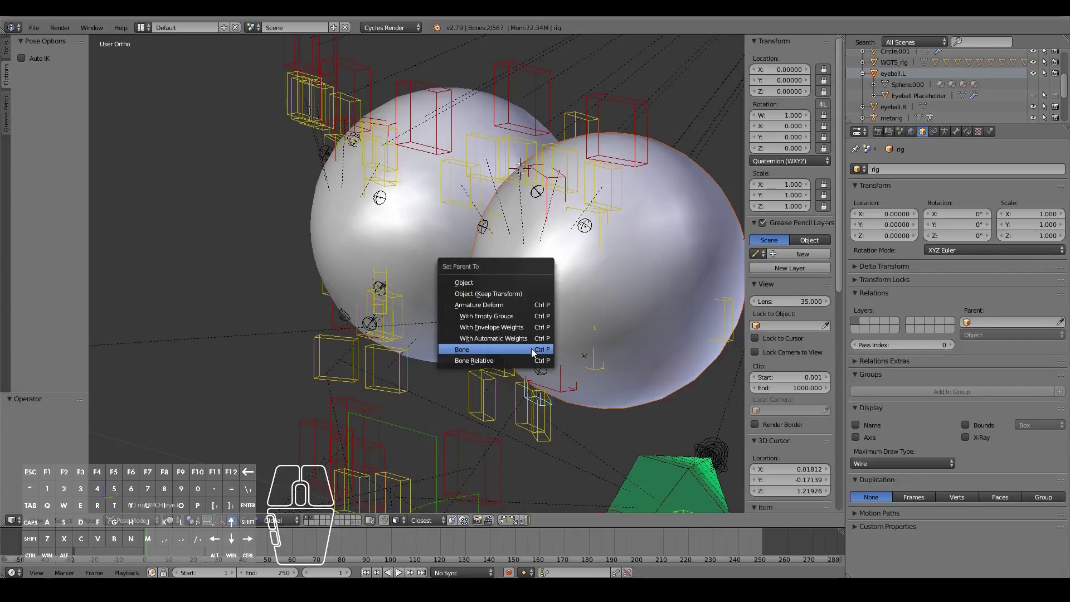
left_click(530, 349)
scroll(531, 349, "down", 7)
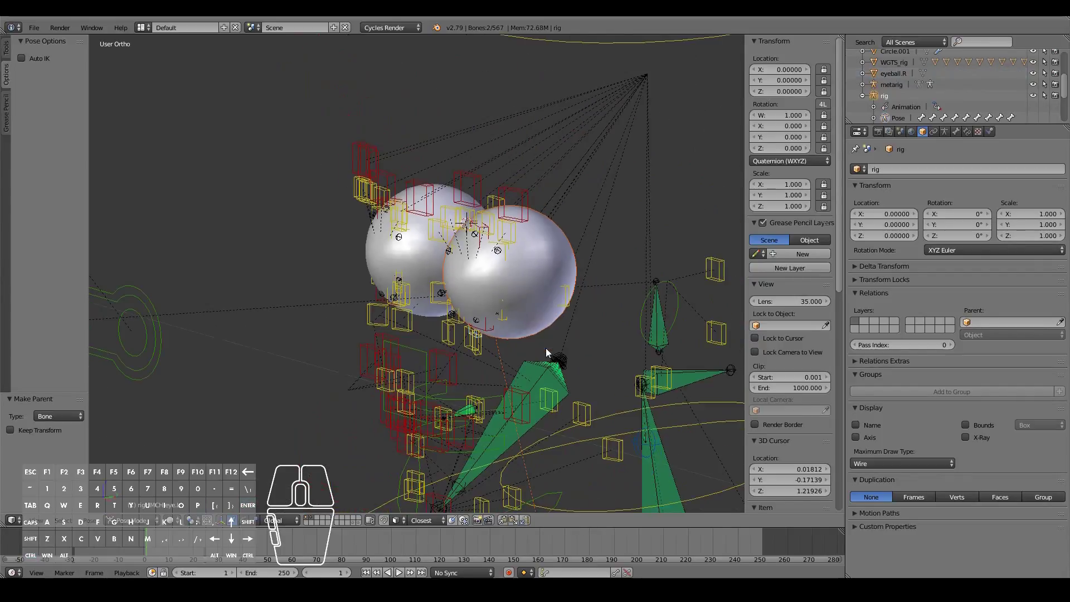
scroll(547, 353, "up", 6)
right_click(604, 305)
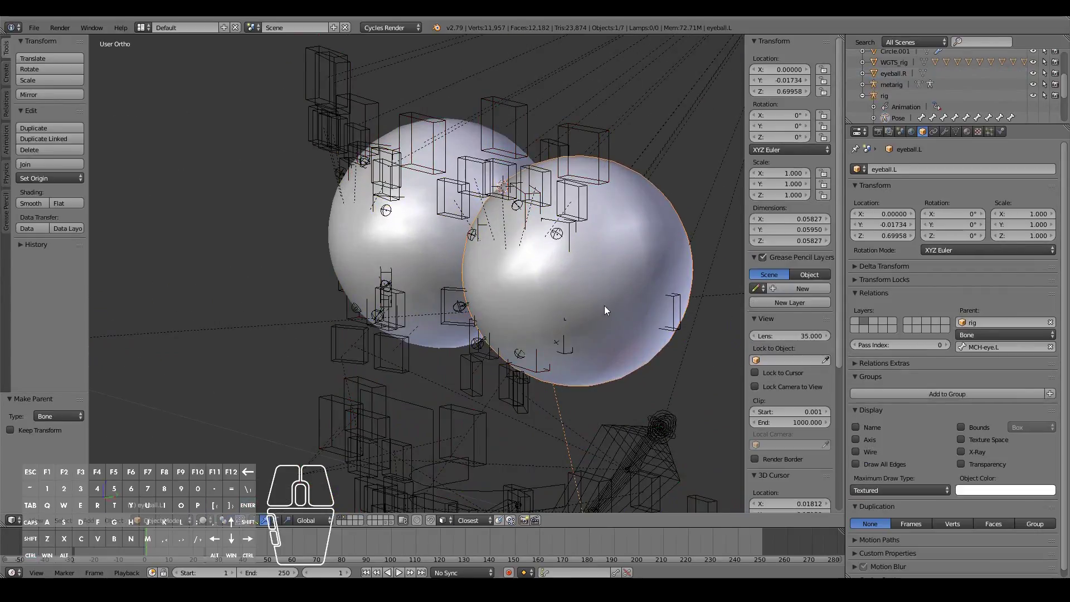
Test the left eyeball's parenting by moving the shared eye target control in pose mode, and cancel the move.
scroll(604, 305, "down", 5)
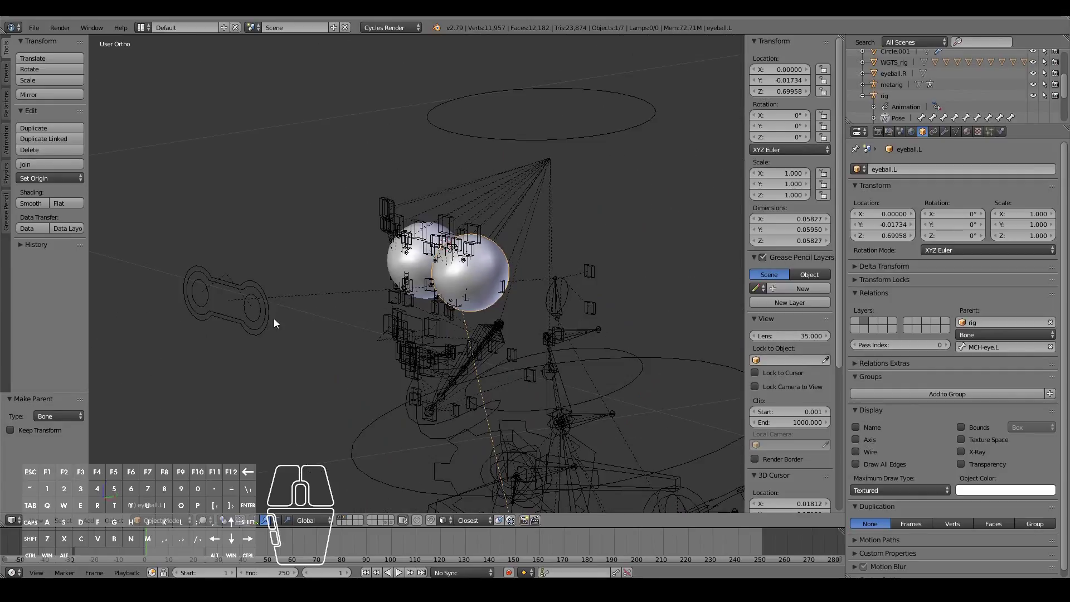
right_click(233, 322)
key("ctrl+Tab")
key("g")
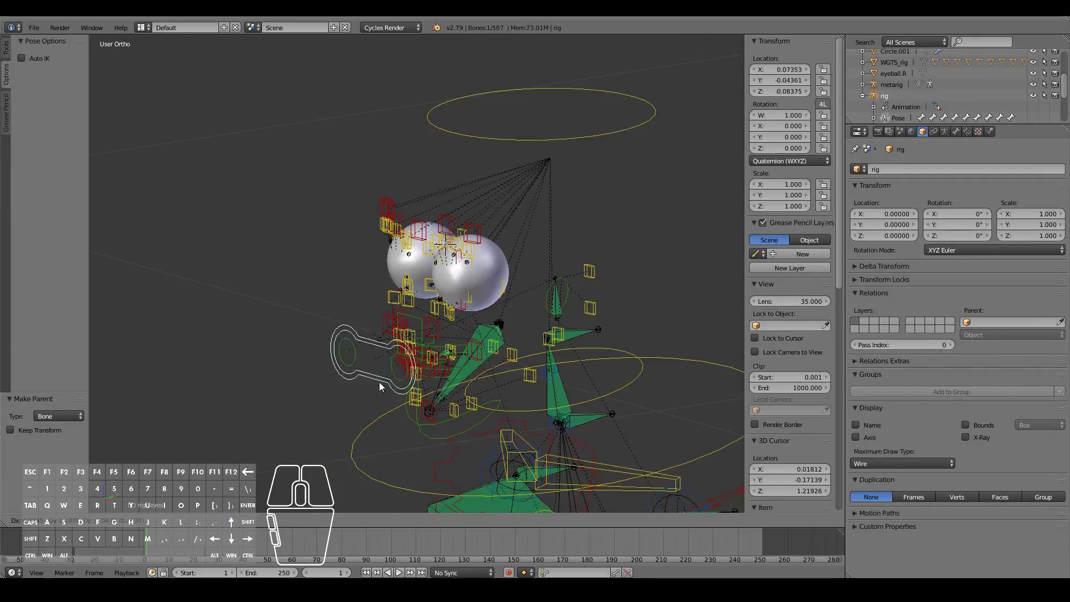
right_click(380, 382)
Move the eyeball.R object to the second layer.
scroll(463, 298, "up", 3)
middle_click_drag(463, 298, 512, 264)
scroll(390, 301, "down", 3)
middle_click_drag(319, 301, 392, 294)
right_click(309, 277)
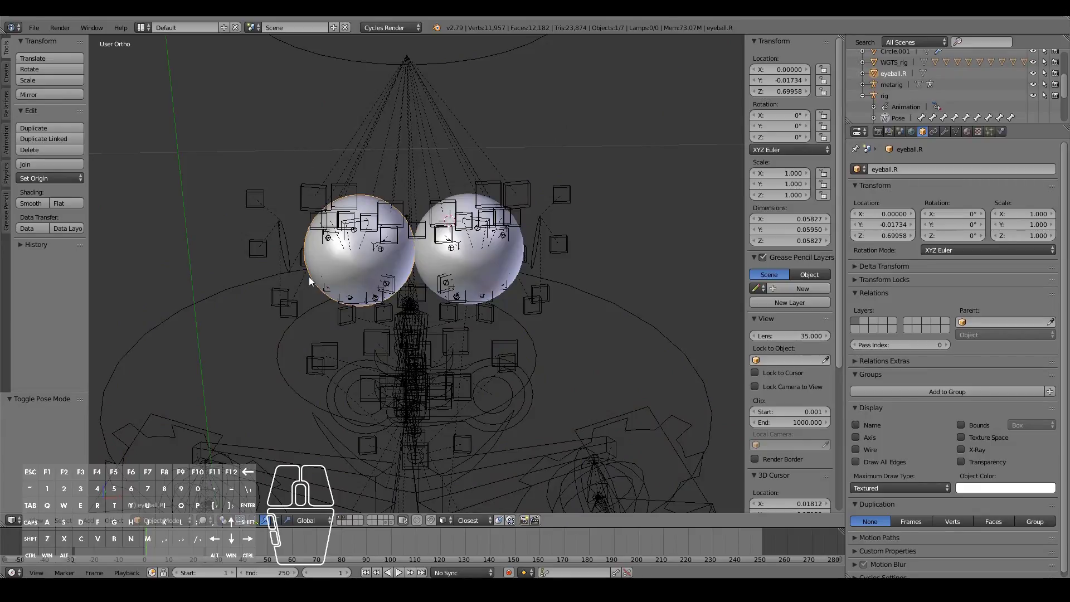
key("m")
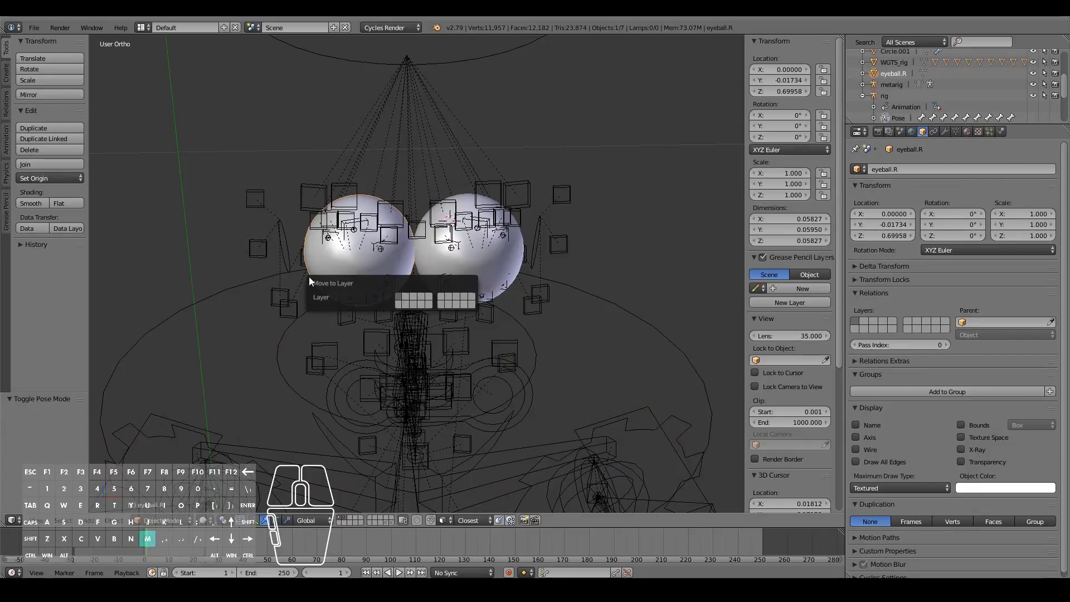
left_click(406, 298)
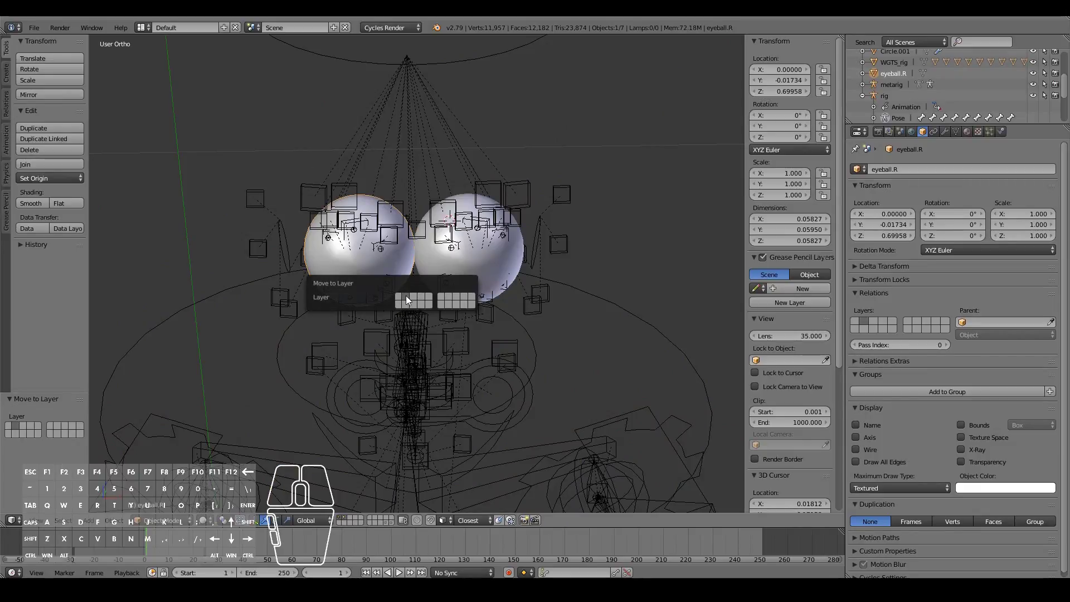
Show only the rig's layer and select the MCH-eye.R bone inside the character's right eye, keeping eyeball.R selected.
left_click(338, 519)
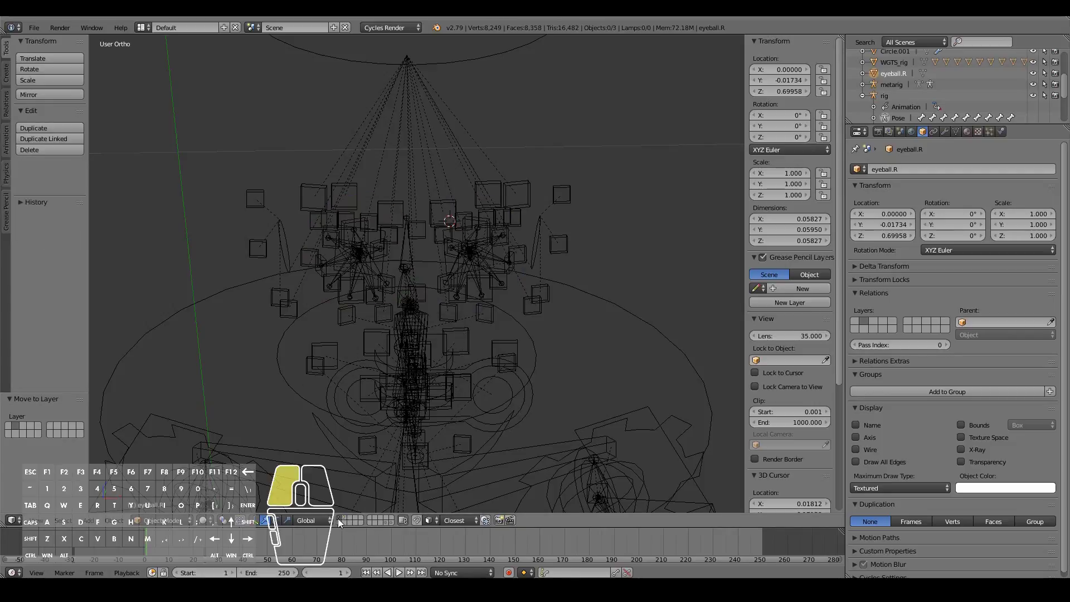
scroll(335, 287, "up", 4)
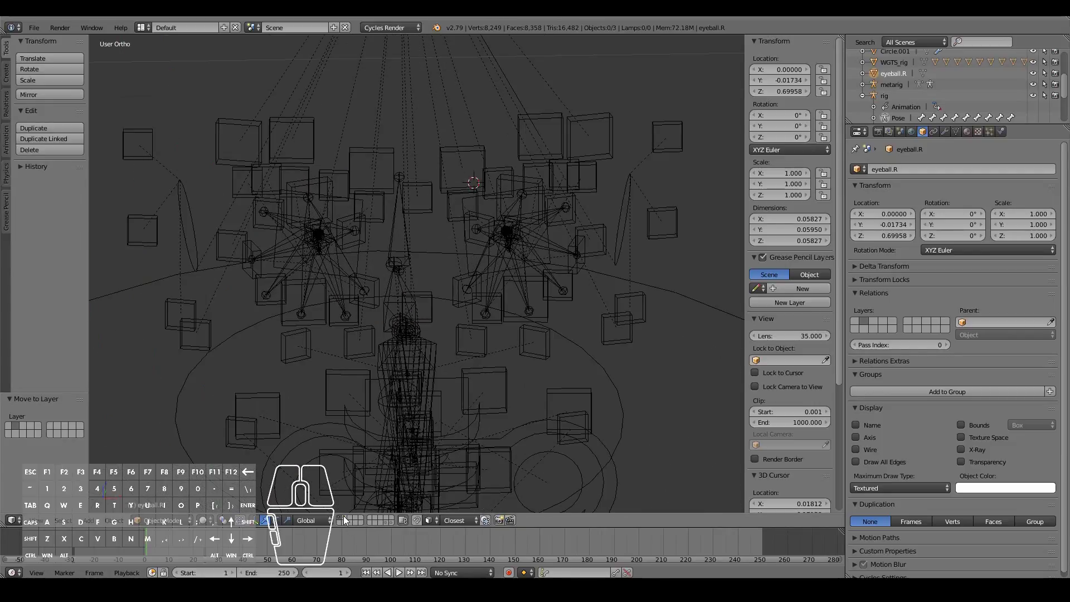
left_click(344, 520)
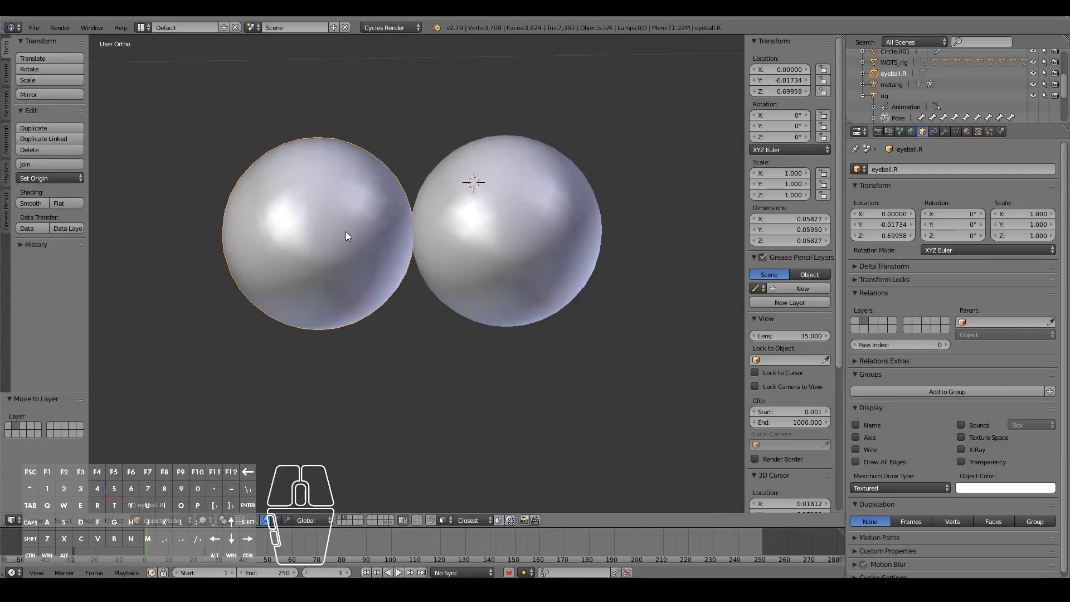
left_click(338, 517)
scroll(342, 360, "up", 4)
middle_click_drag(366, 338, 462, 326)
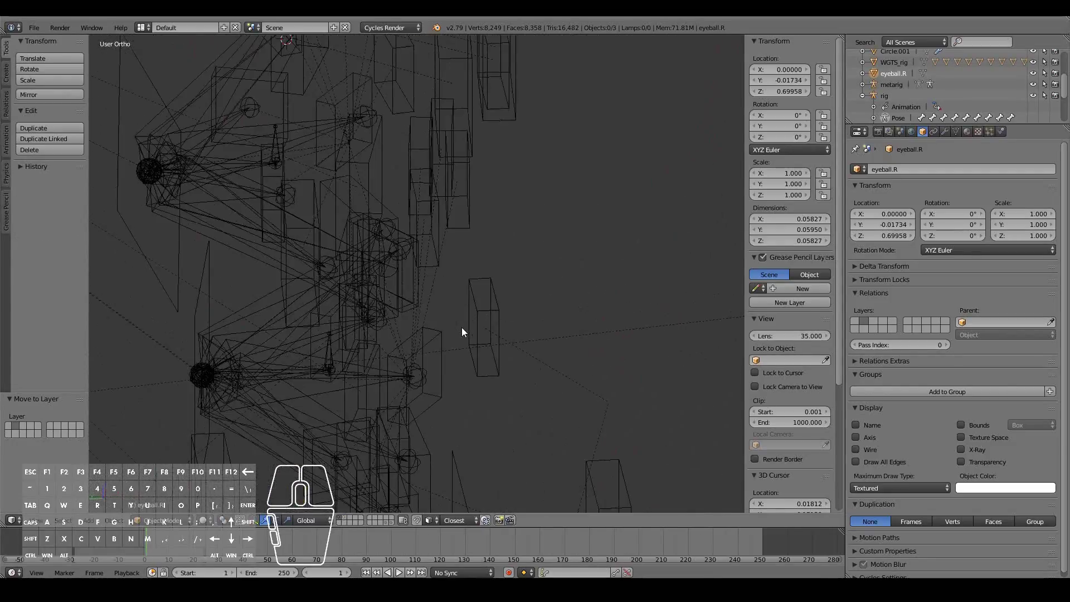
middle_click_drag(272, 376, 347, 411)
right_click(209, 424)
scroll(346, 413, "down", 3)
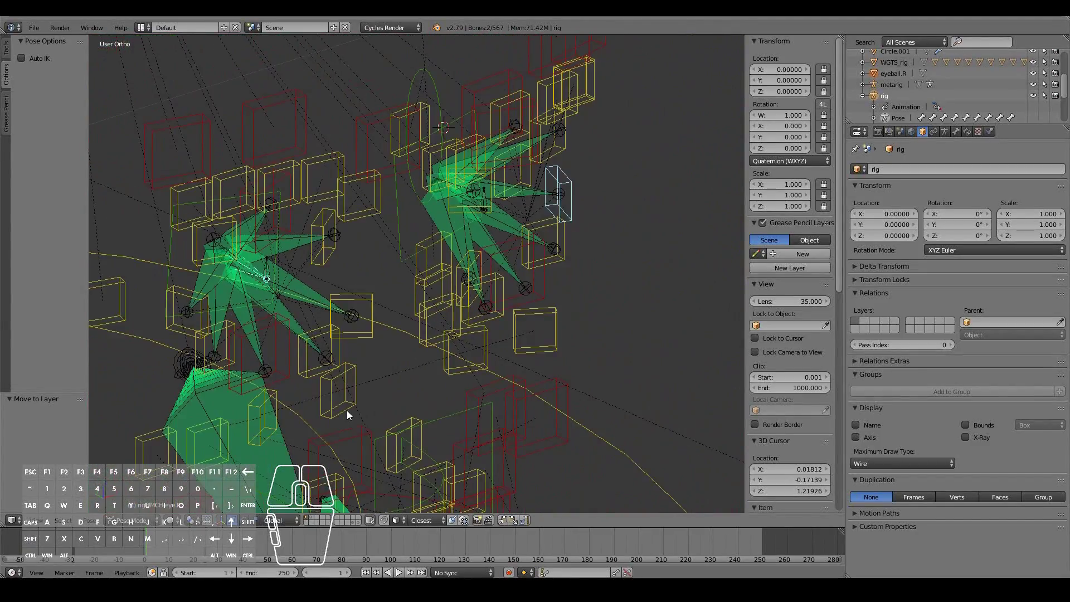
Show the eyeballs' layer as well, parent eyeball.R to the MCH-eye.R bone with the Bone option, and check its parent relation.
left_click(309, 519, "shift")
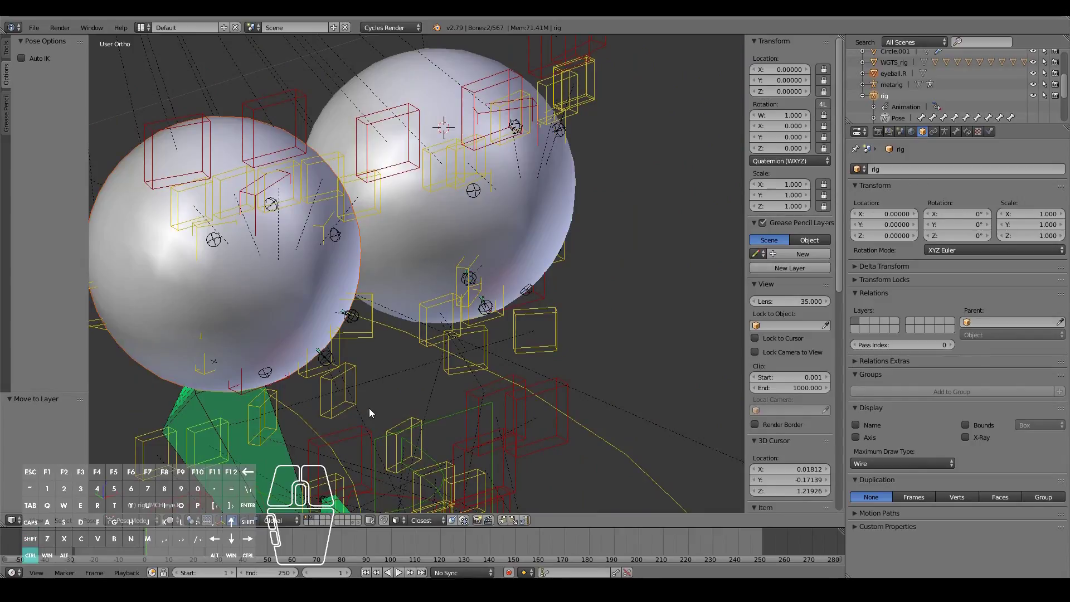
key("ctrl+p")
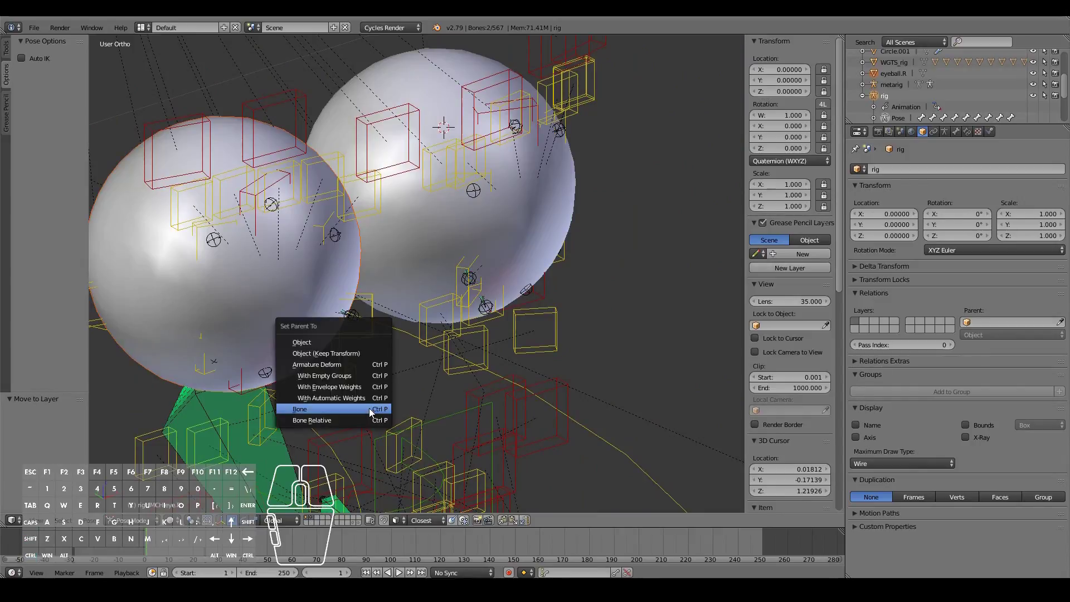
left_click(312, 407)
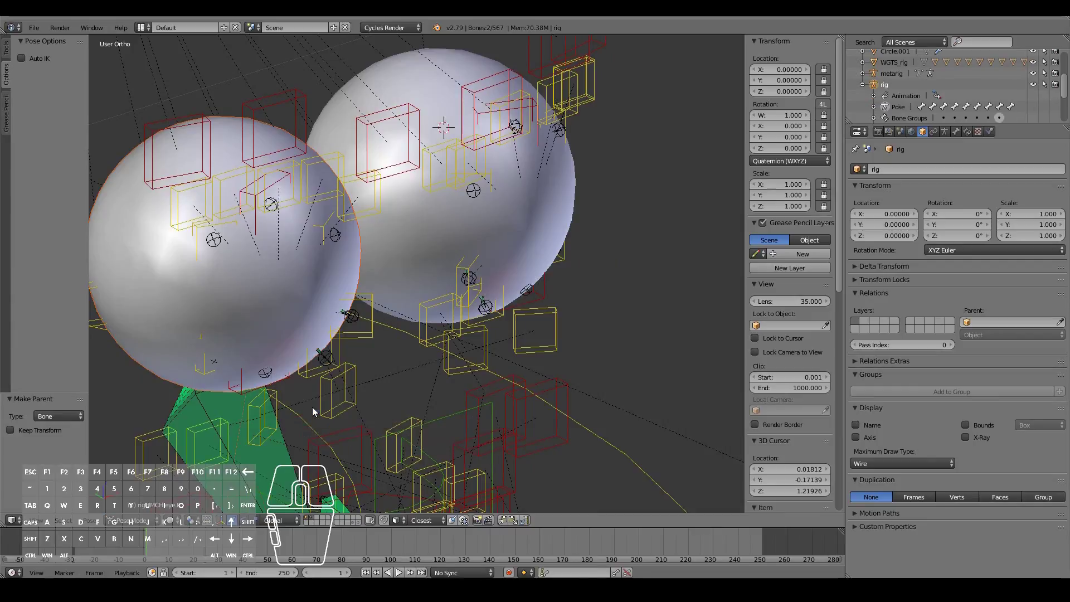
scroll(232, 296, "down", 3)
middle_click_drag(232, 296, 222, 260)
key("ctrl+Tab")
right_click(217, 245)
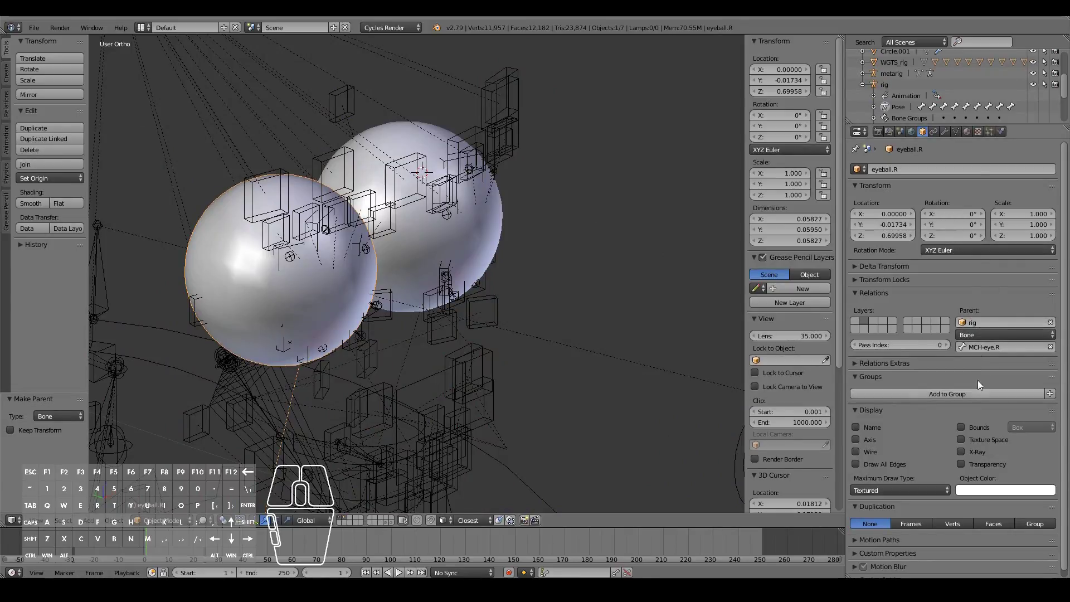
Test both eyeballs by moving the shared eye target control in pose mode, and cancel the move.
scroll(310, 362, "down", 5)
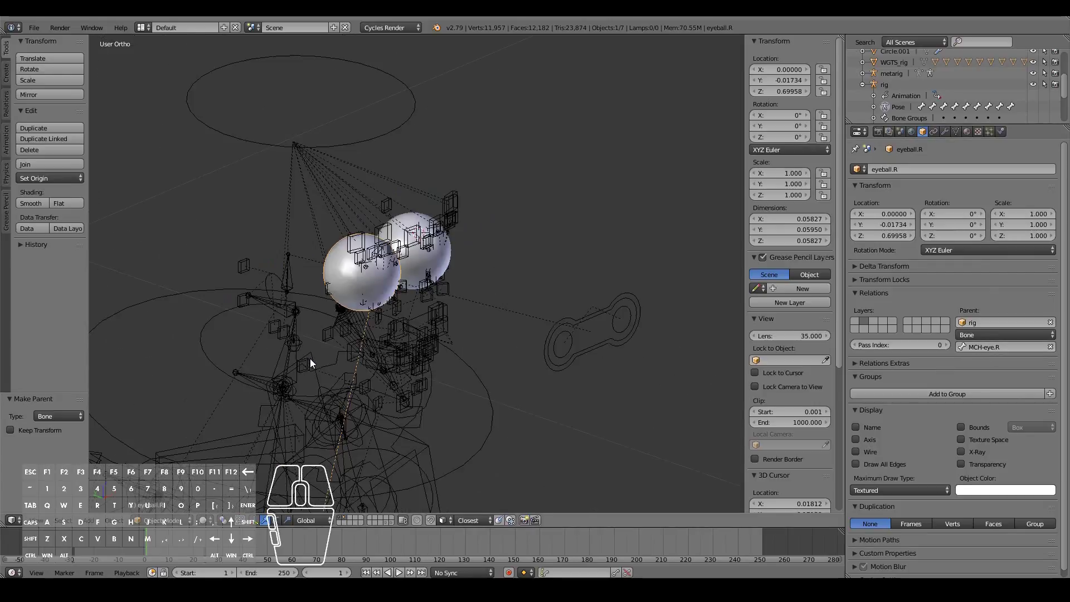
right_click(608, 340)
key("ctrl+Tab")
key("g")
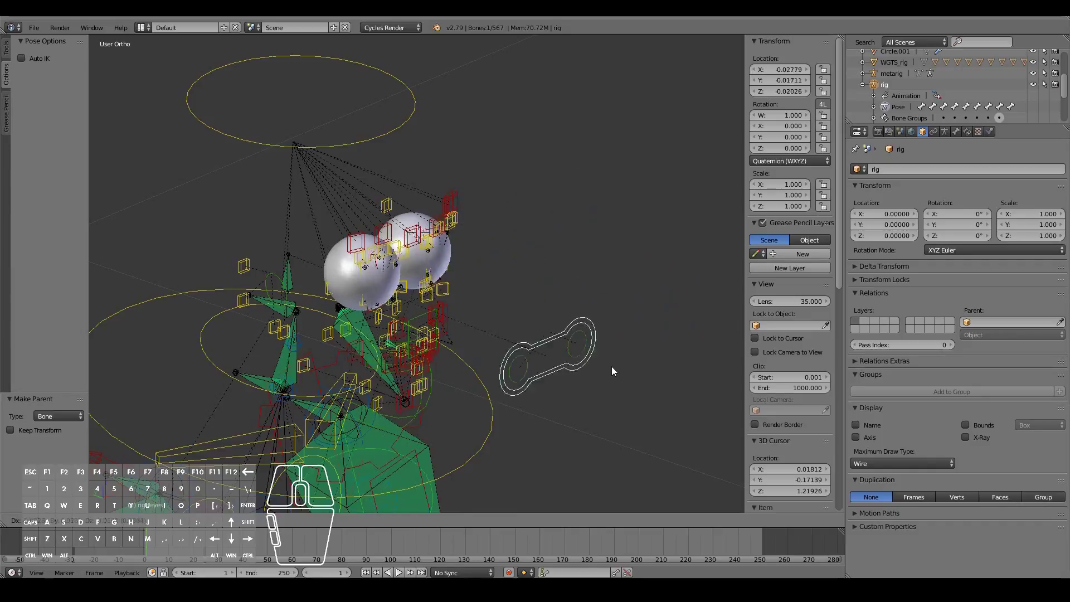
right_click(580, 372)
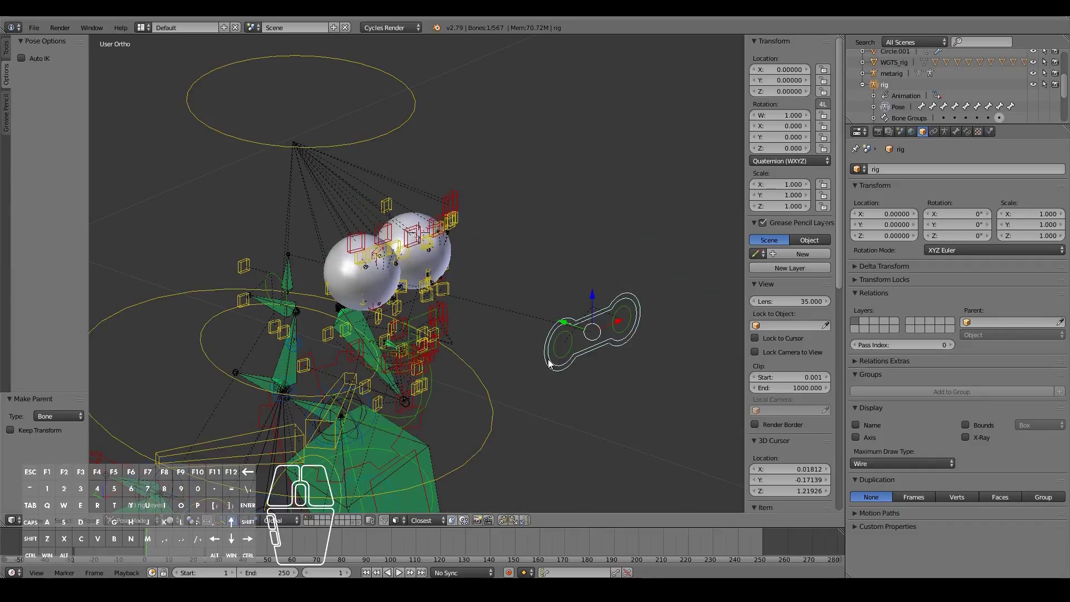
Find the Eyeball Placeholder object under the left eyeball in the Outliner, select it and make it visible.
key("KP_1")
left_click(862, 84)
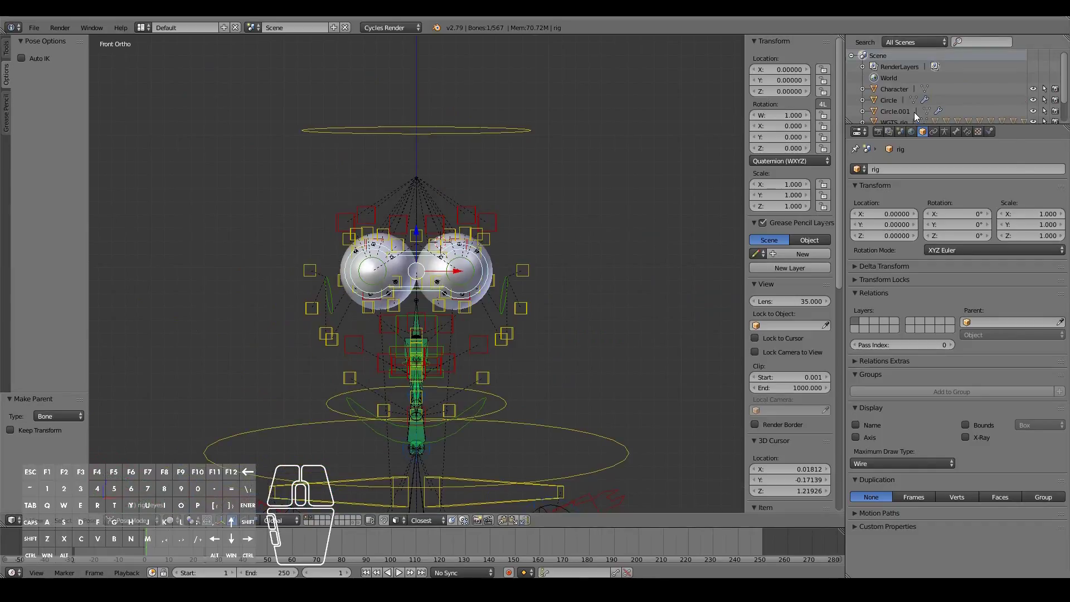
left_click(862, 118)
scroll(869, 120, "down", 5)
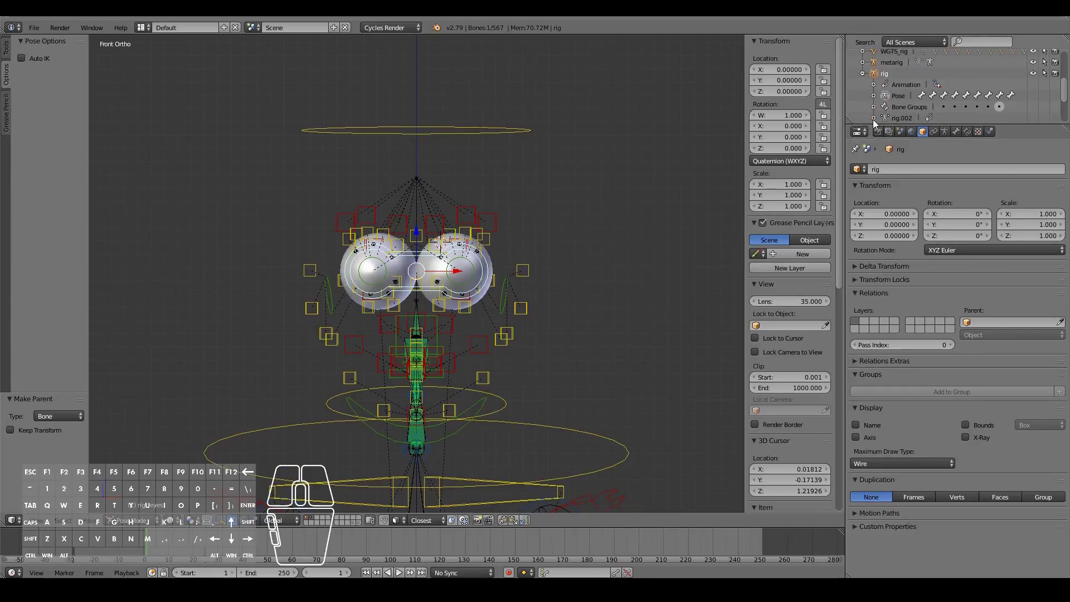
left_click(908, 108)
left_click(1033, 106)
Apply the Mirror modifier on the Eyeball Placeholder object in object mode.
scroll(370, 318, "up", 4)
key("Tab")
key("Tab")
key("Tab")
left_click(966, 132)
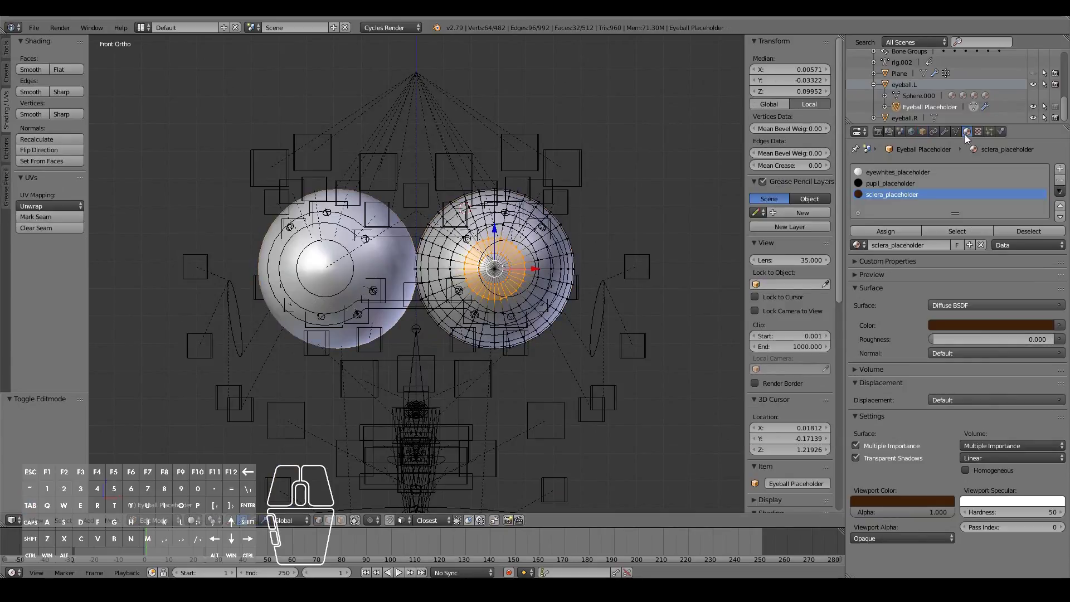
left_click(944, 132)
left_click(925, 202)
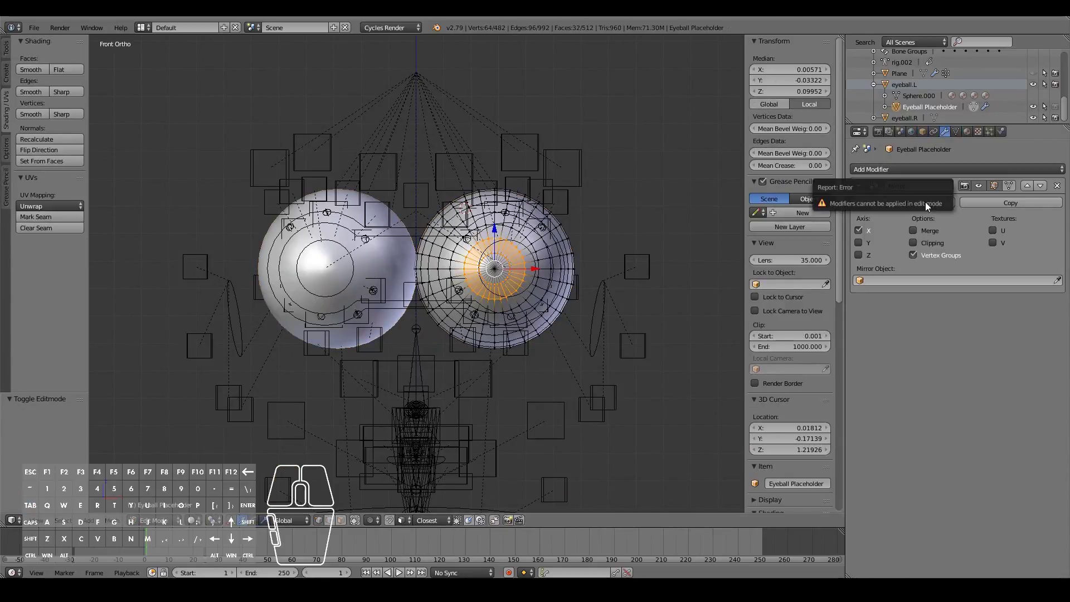
key("Tab")
left_click(921, 203)
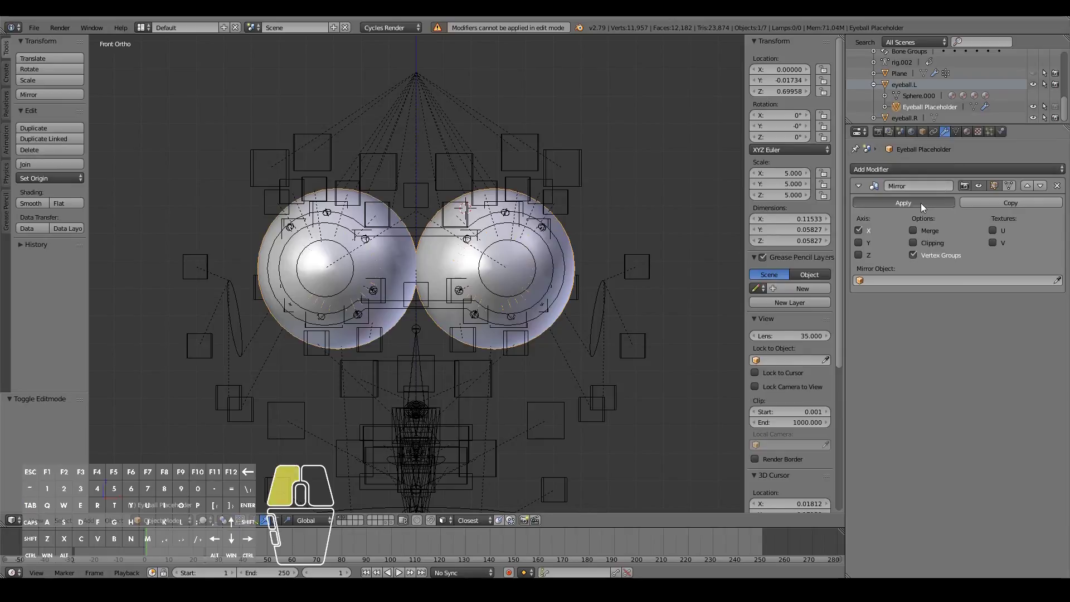
Separate the linked geometry of the character's right placeholder eyeball into its own object, and return to object mode.
key("Tab")
scroll(438, 336, "up", 2)
key("a")
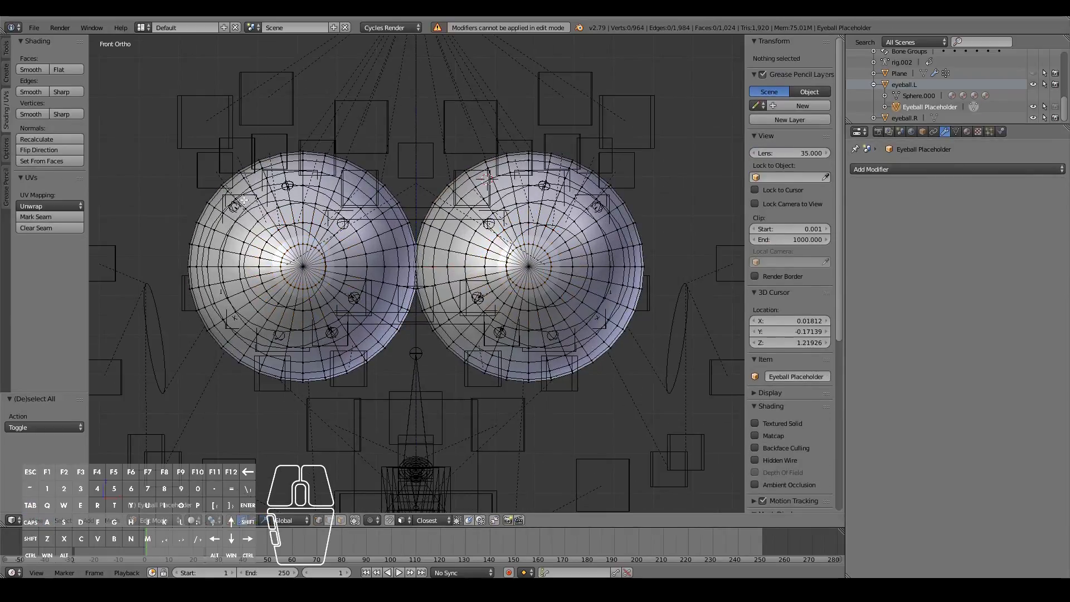
key("l")
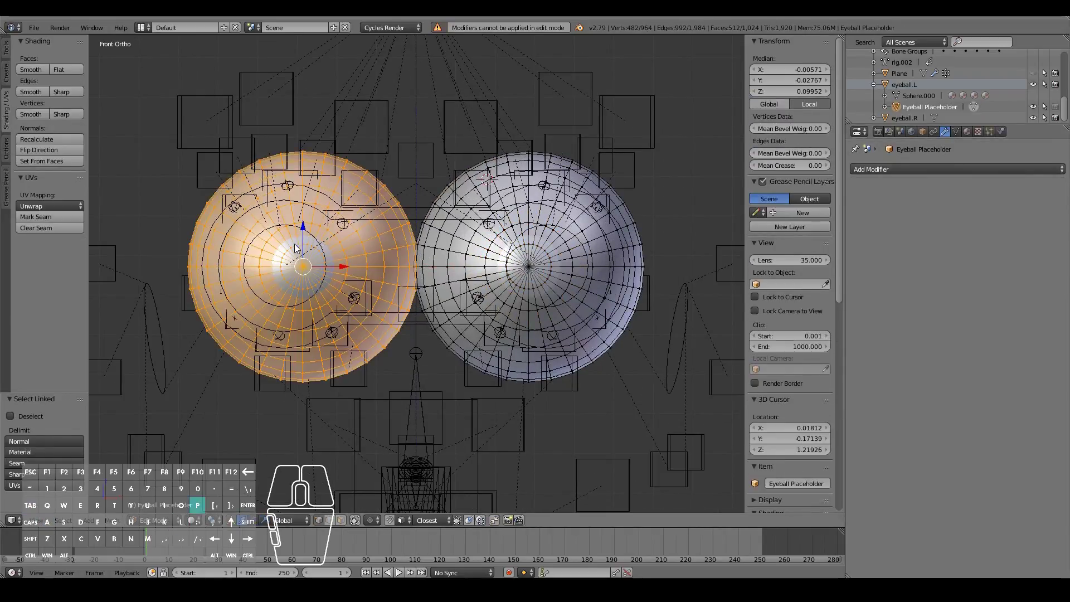
key("p")
left_click(294, 242)
key("Tab")
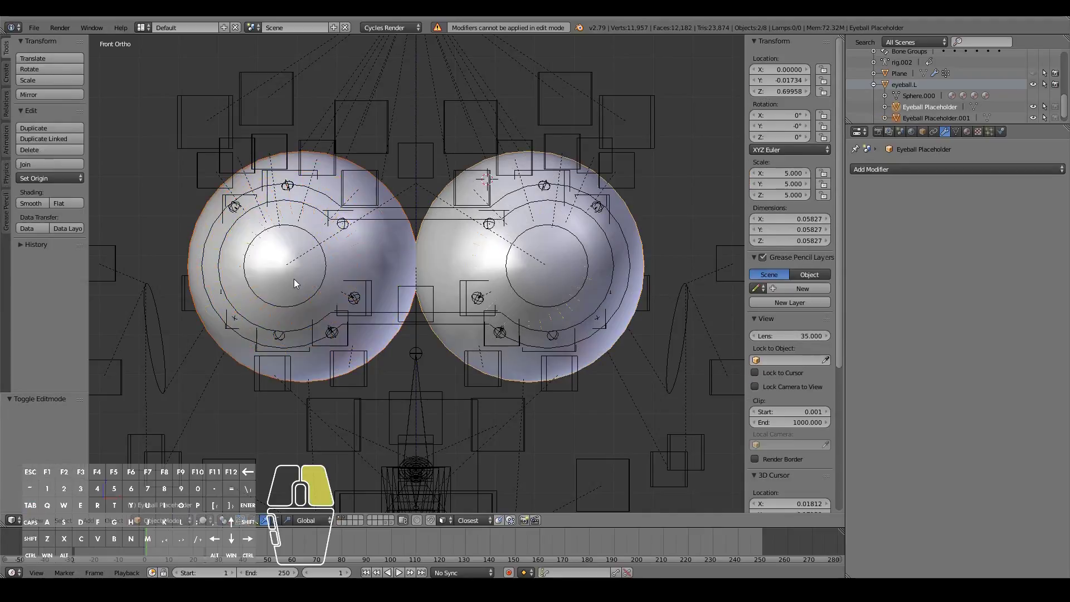
Find the separated placeholder of the character's right eye in the Outliner and rename it Eyeball Placeholder.R.
right_click(293, 279)
middle_click_drag(419, 277, 544, 307)
right_click(331, 322)
middle_click_drag(419, 362, 305, 347)
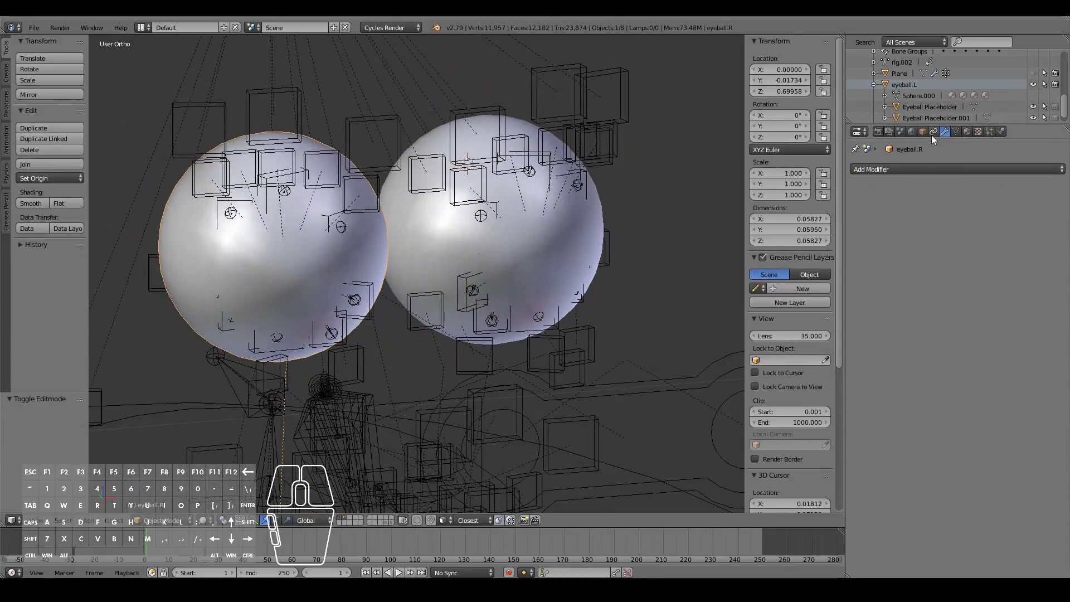
left_click(936, 118)
scroll(937, 119, "down", 1)
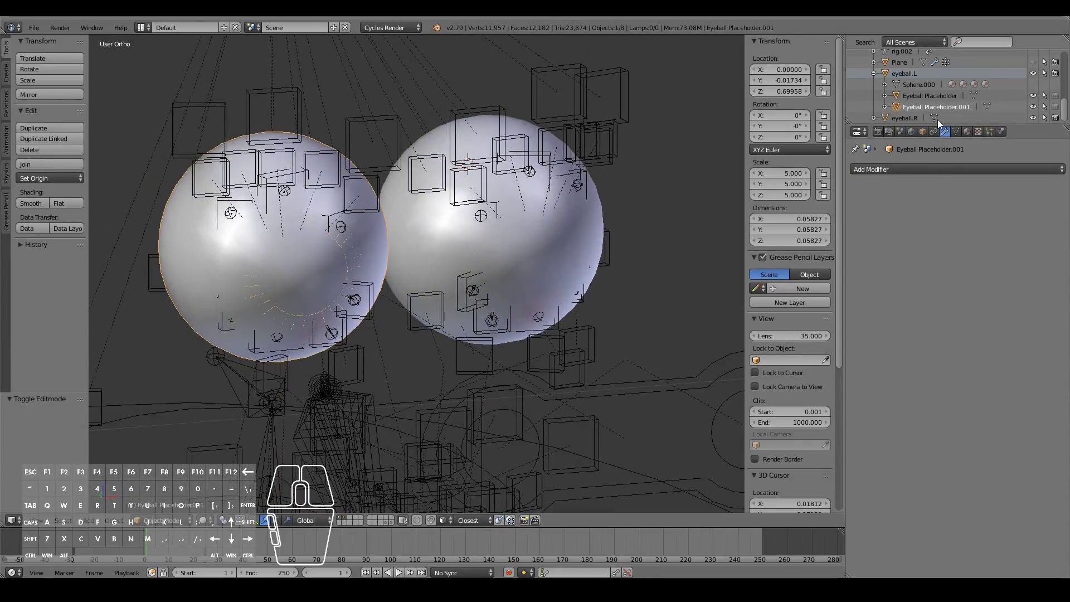
left_click_drag(924, 108, 916, 121)
middle_click_drag(640, 273, 502, 304)
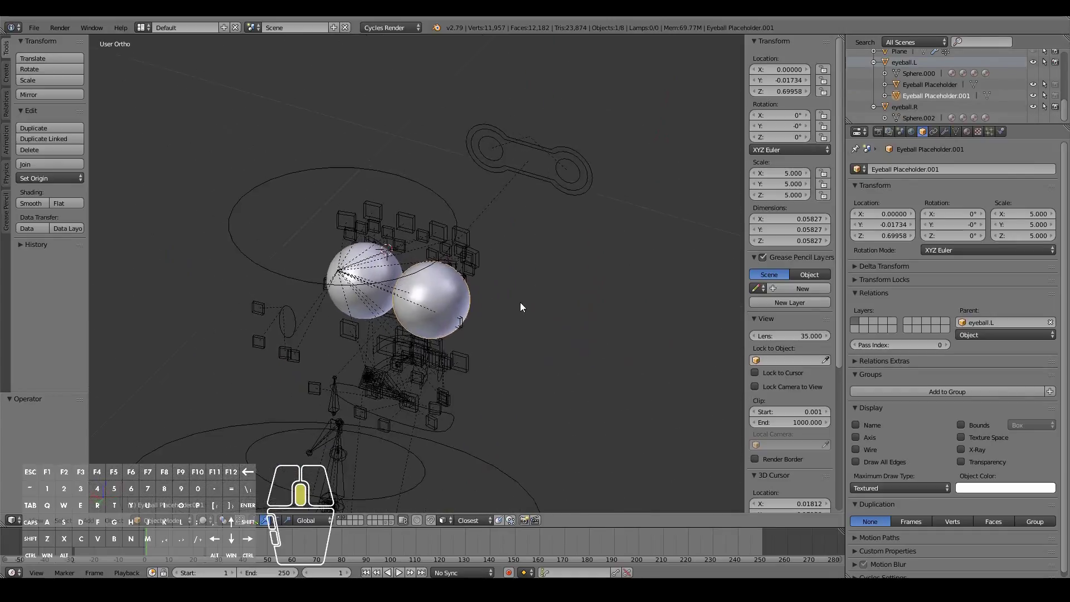
double_click(976, 93)
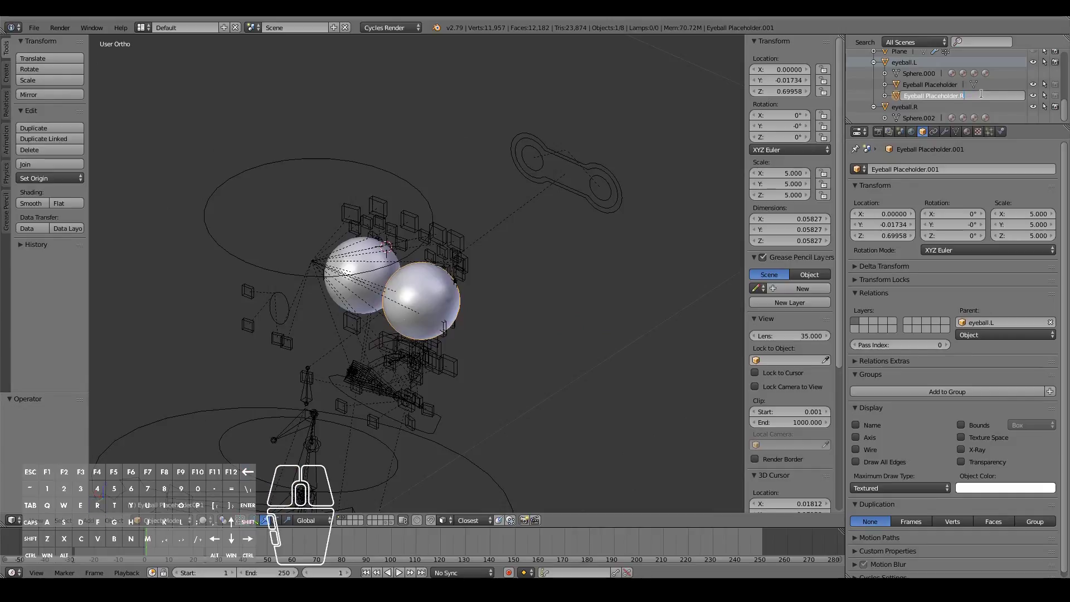
key("Return")
Rename the remaining Eyeball Placeholder object as Eyeball Placeholder.L.
double_click(952, 87)
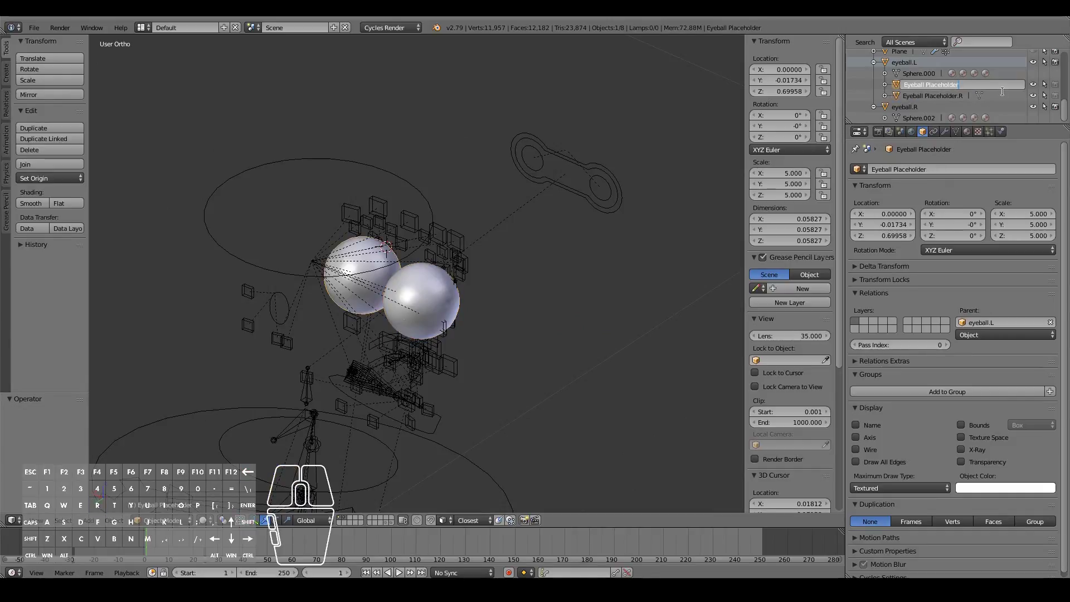
type(".L")
key("Return")
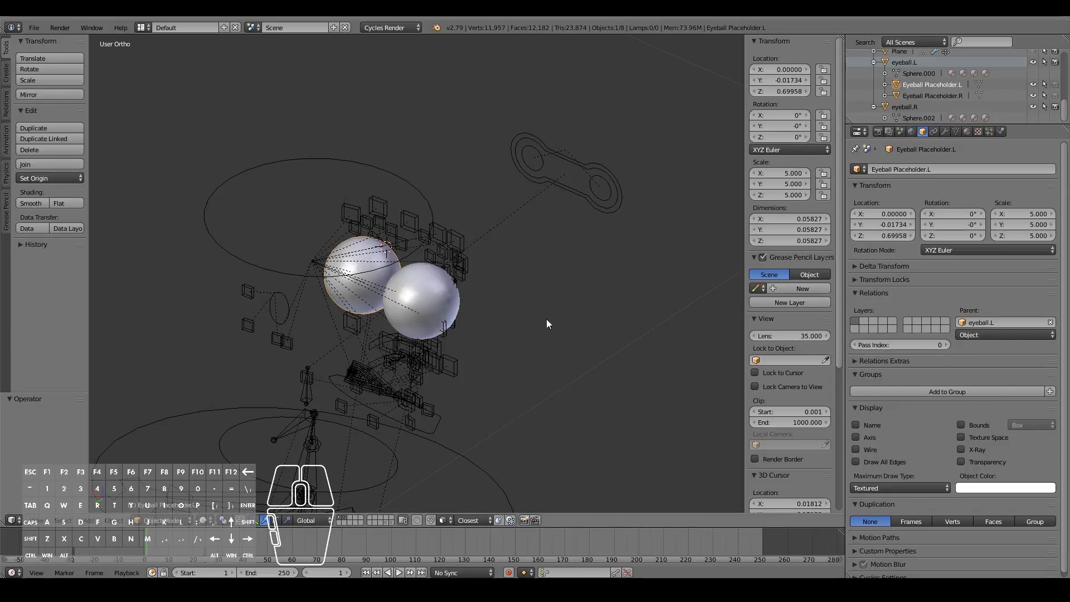
right_click(466, 302)
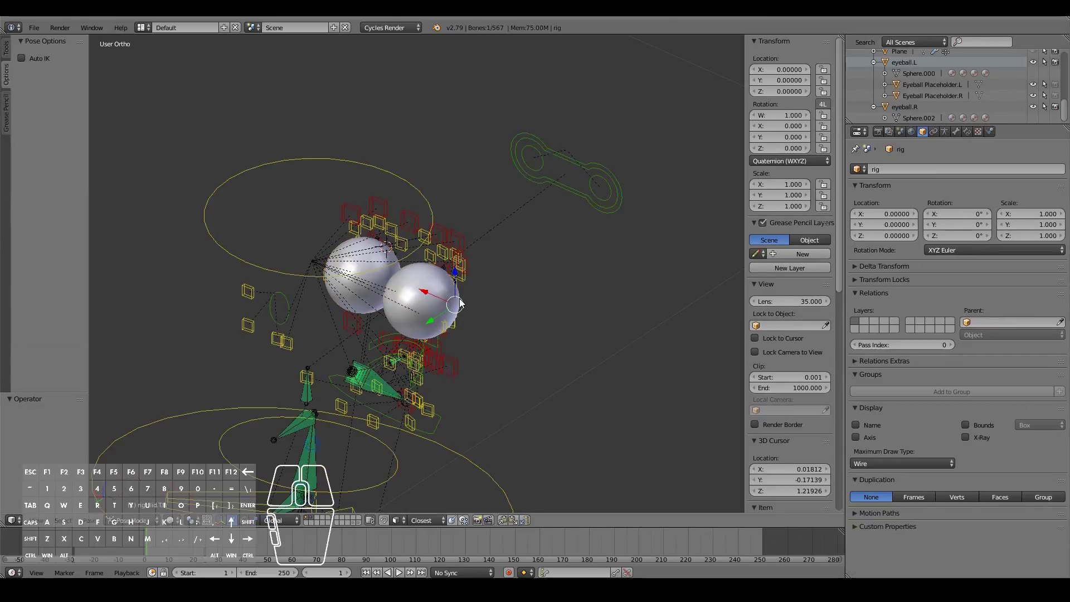
scroll(434, 307, "up", 3)
key("ctrl+Tab")
right_click(394, 311)
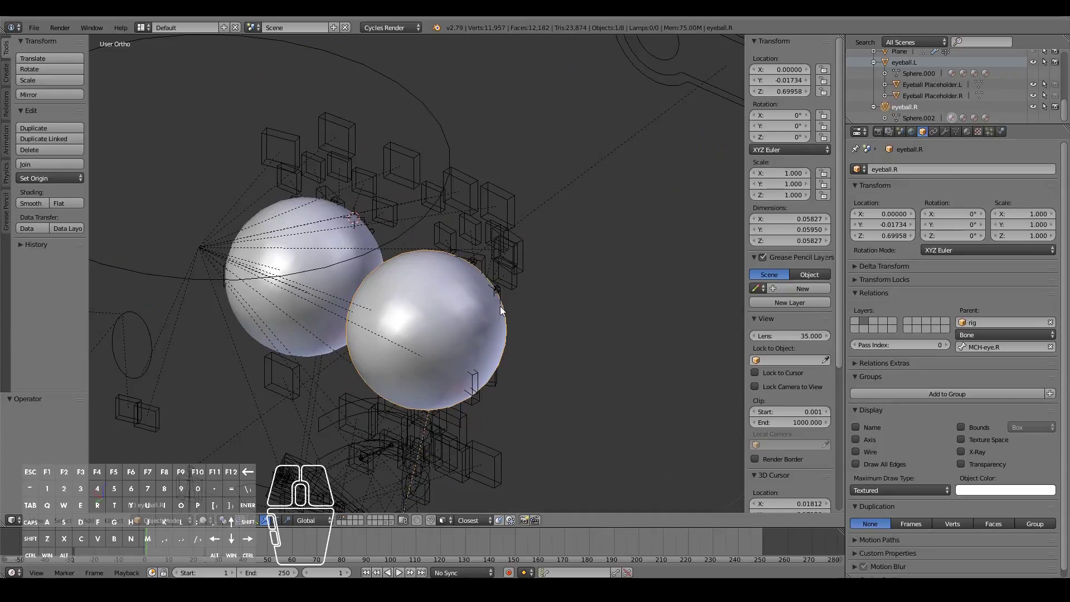
Parent Eyeball Placeholder.R to eyeball.R with the Object (Keep Transform) option.
left_click(955, 95)
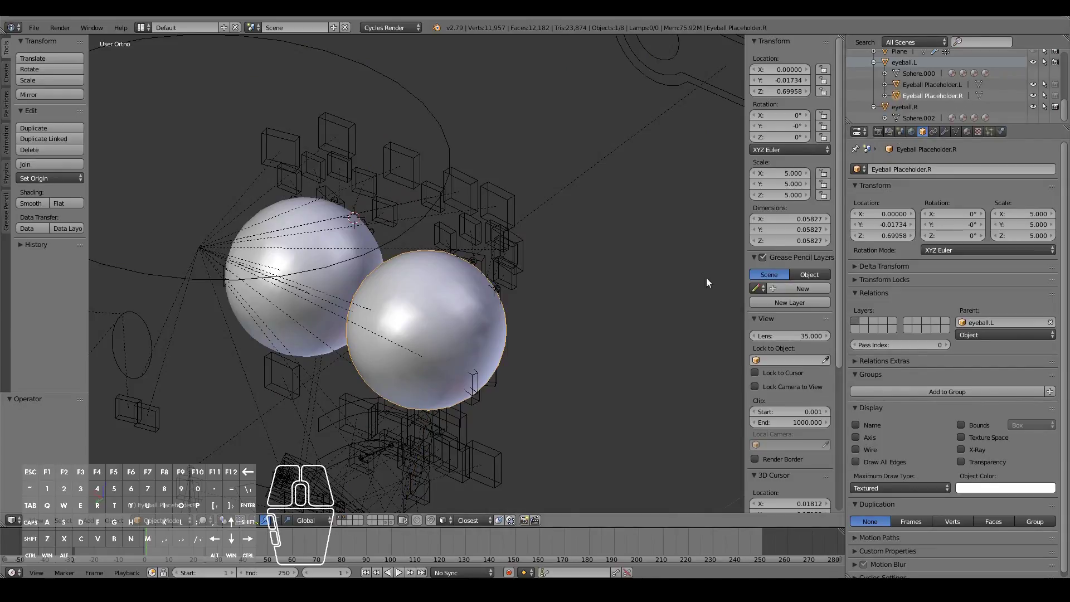
middle_click_drag(464, 316, 566, 322)
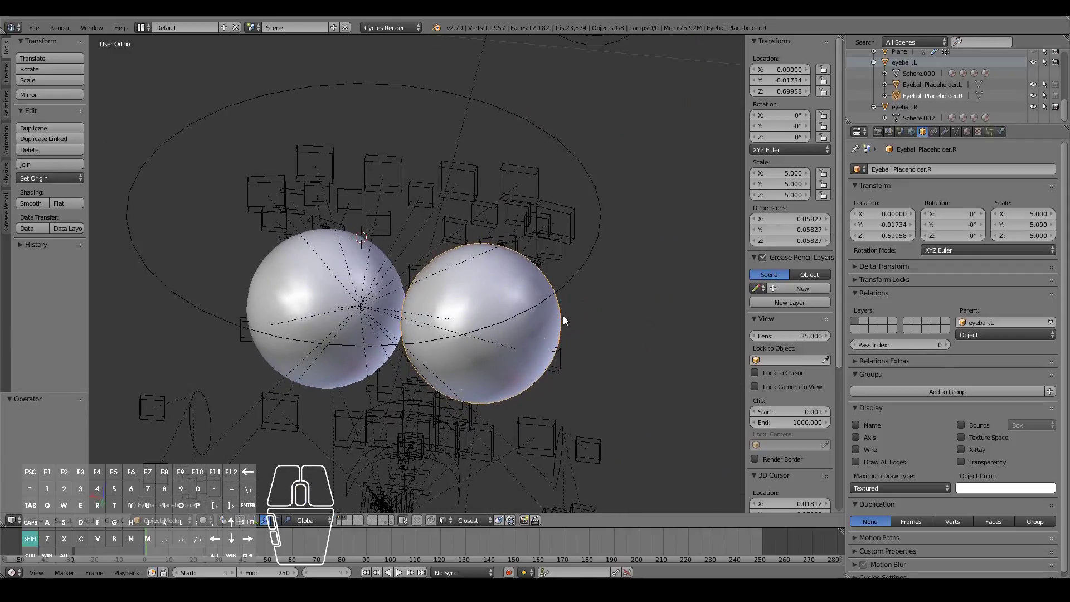
right_click(559, 319)
right_click(558, 320)
right_click(547, 316, "shift")
key("ctrl+z")
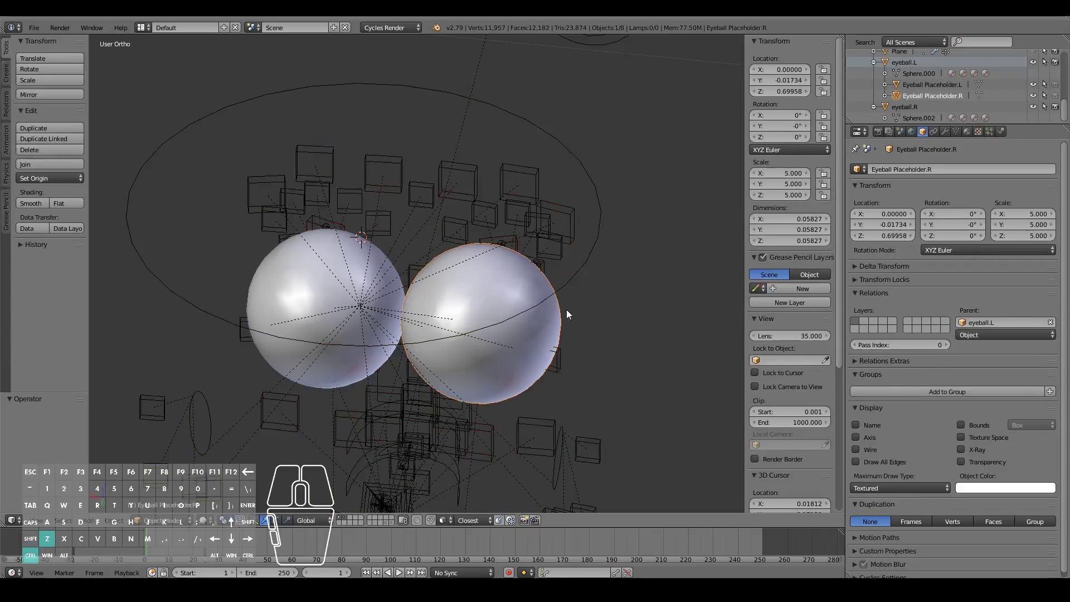
left_click(908, 105, "shift")
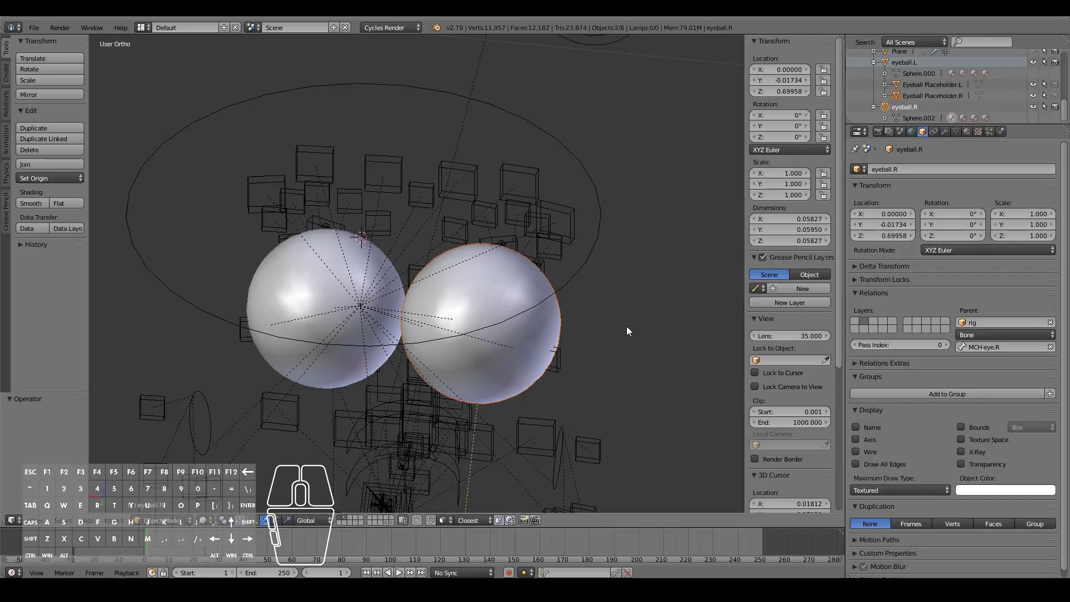
key("ctrl+p")
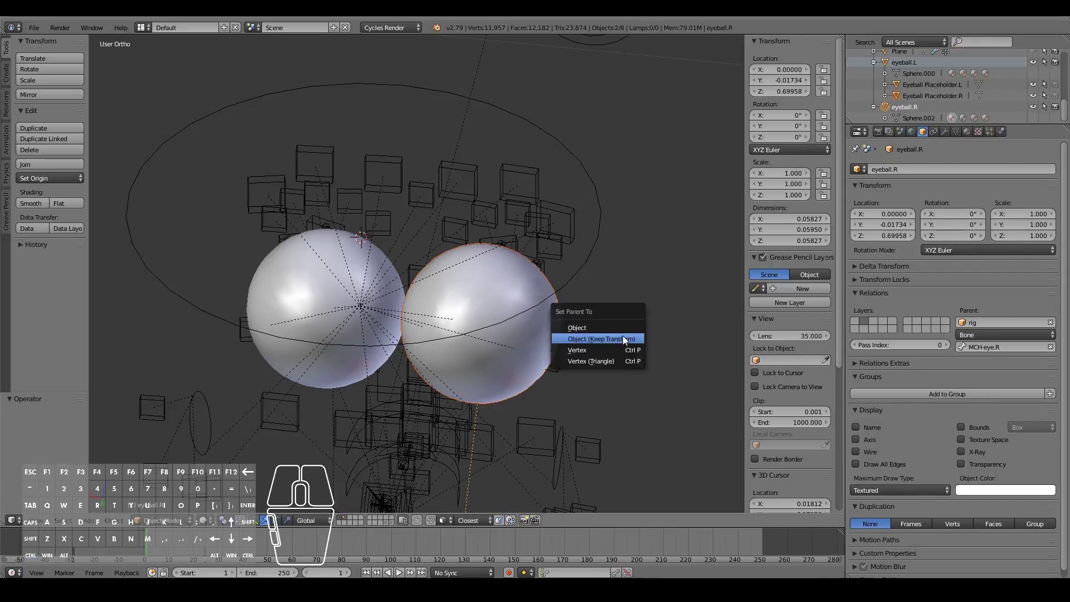
left_click(623, 335)
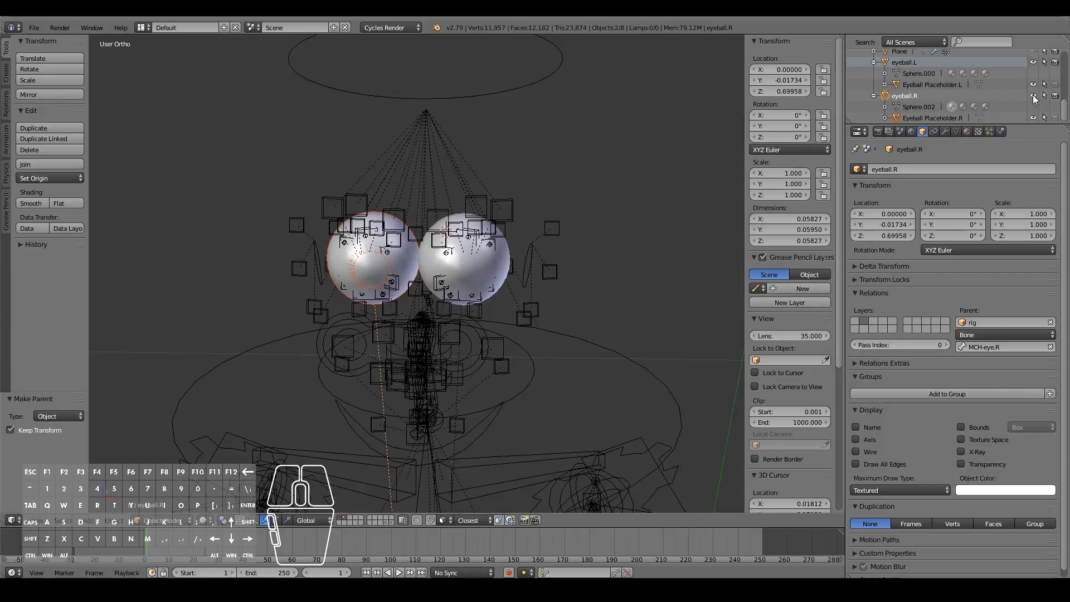
Hide both eyeball placeholders and make the character's body mesh visible again.
left_click(1032, 96)
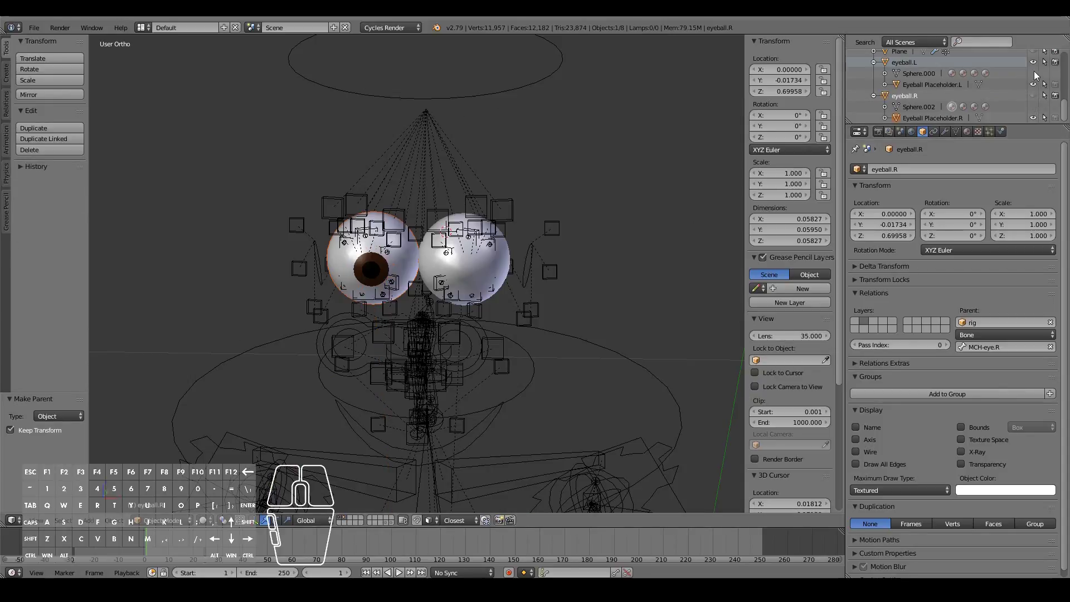
scroll(1034, 71, "up", 2)
left_click(1033, 84)
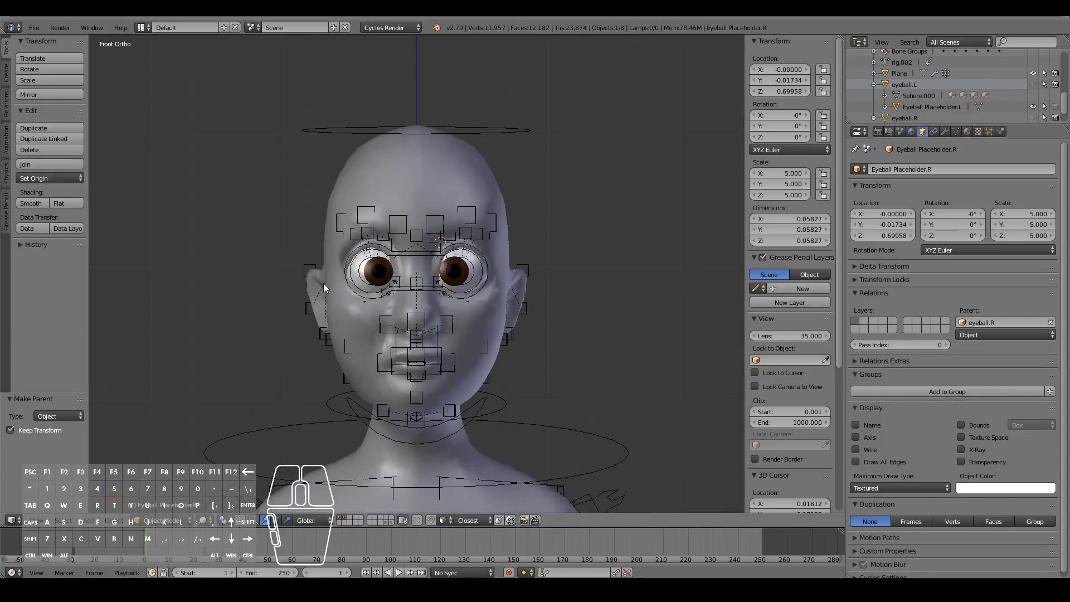
Test the eyes by moving the shared eye target control in the front view and from an angle, cancelling each move.
scroll(323, 283, "down", 1)
middle_click_drag(324, 283, 409, 288)
right_click(575, 305)
key("KP_1")
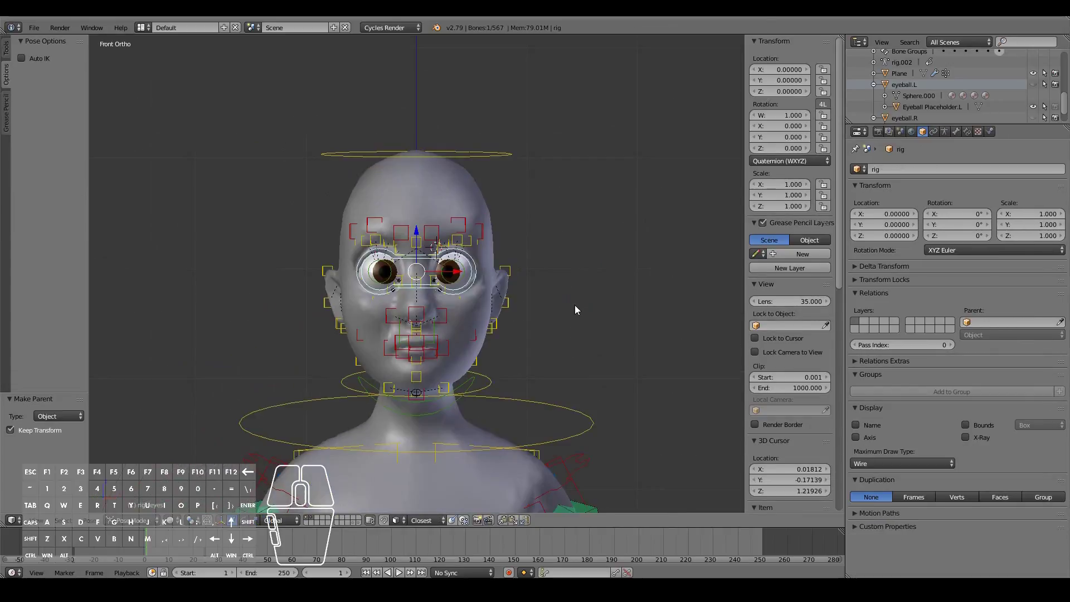
key("g")
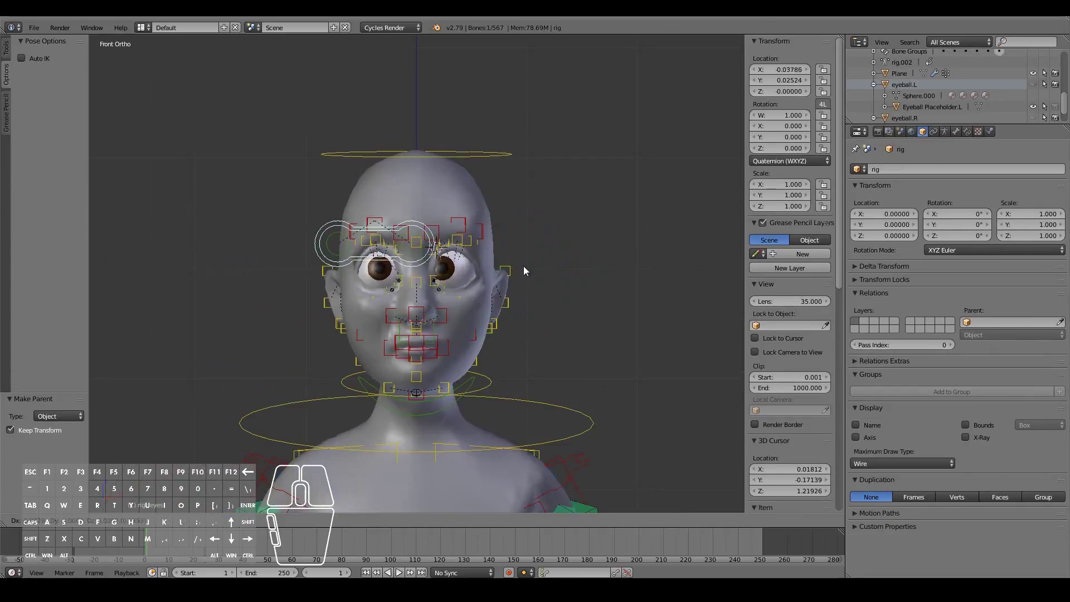
right_click(555, 310)
middle_click_drag(555, 310, 533, 337)
key("g")
right_click(515, 332)
key("KP_1")
key("g")
right_click(409, 329)
Test scaling up the shared eye target control and moving it once more, and cancel both transforms.
key("s")
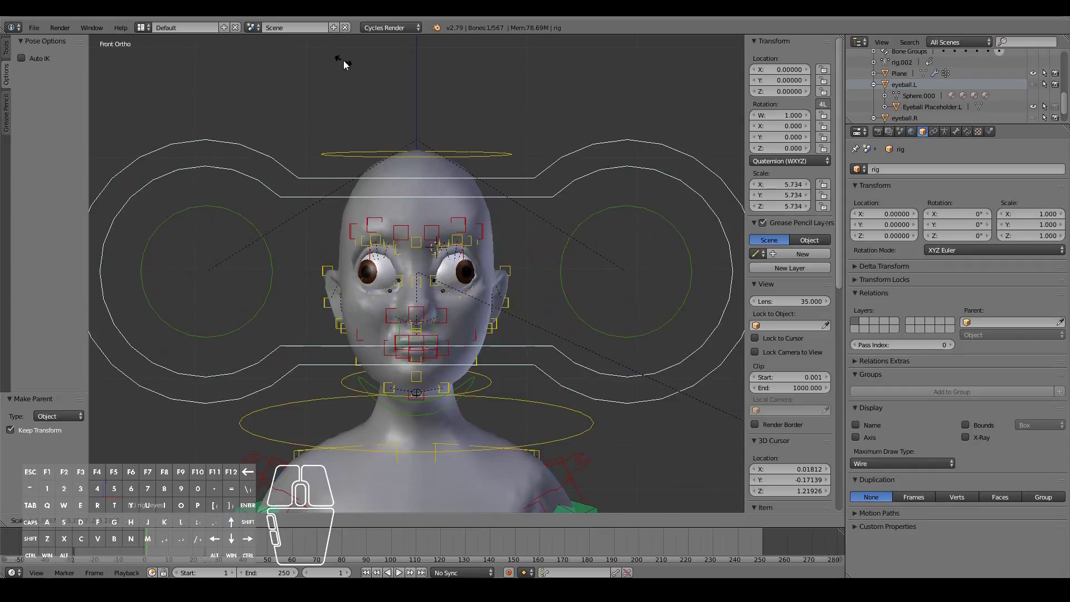
right_click(541, 396)
key("g")
right_click(285, 336)
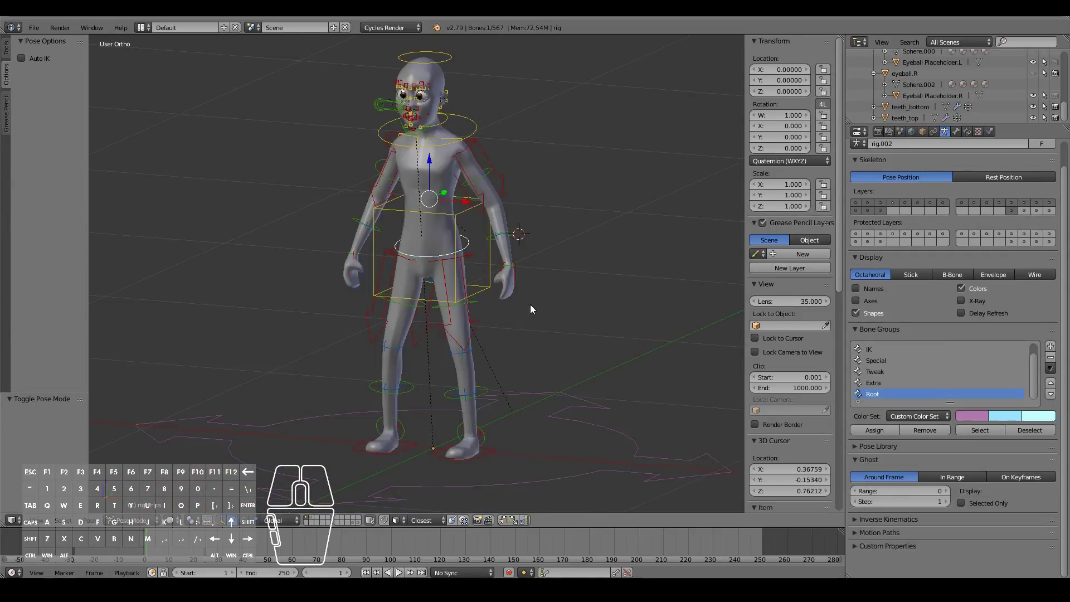
Test rotating the round hip control and moving the box-shaped torso control, and cancel both transforms.
middle_click_drag(483, 304, 557, 303)
key("r")
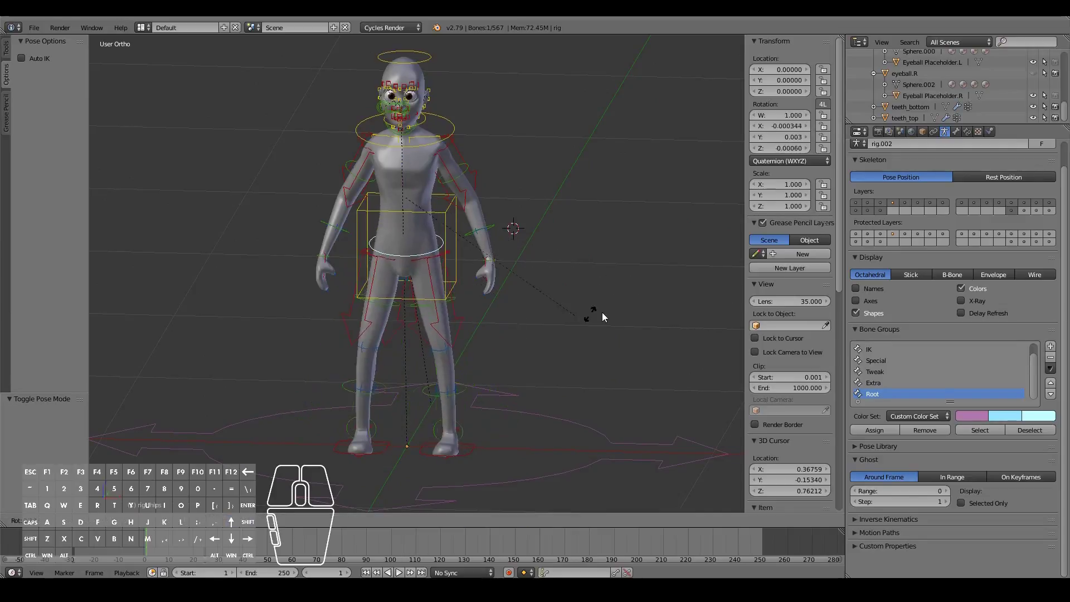
right_click(611, 297)
key("g")
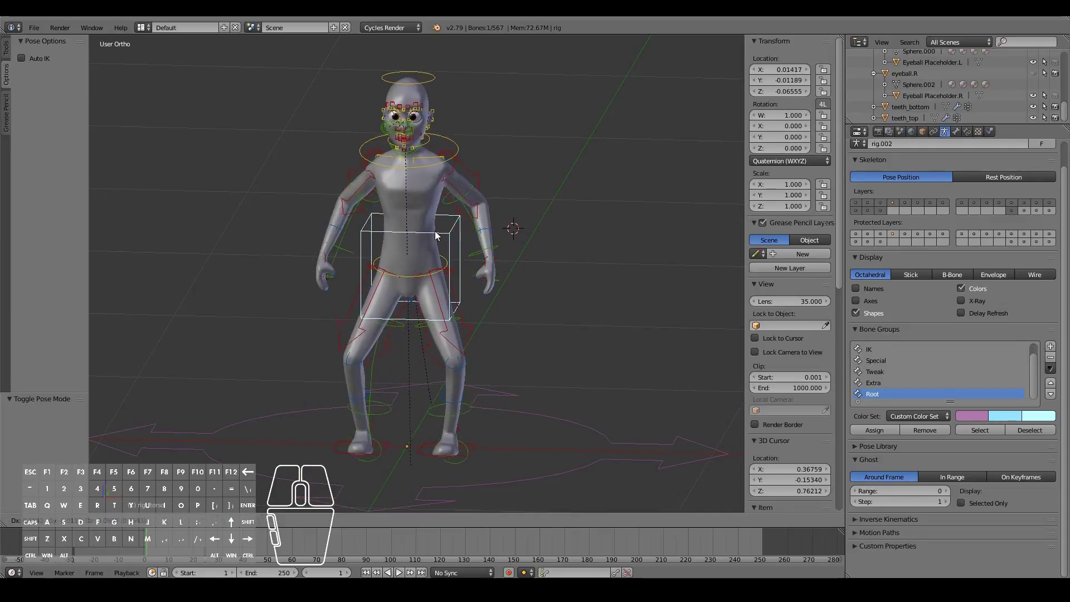
right_click(437, 232)
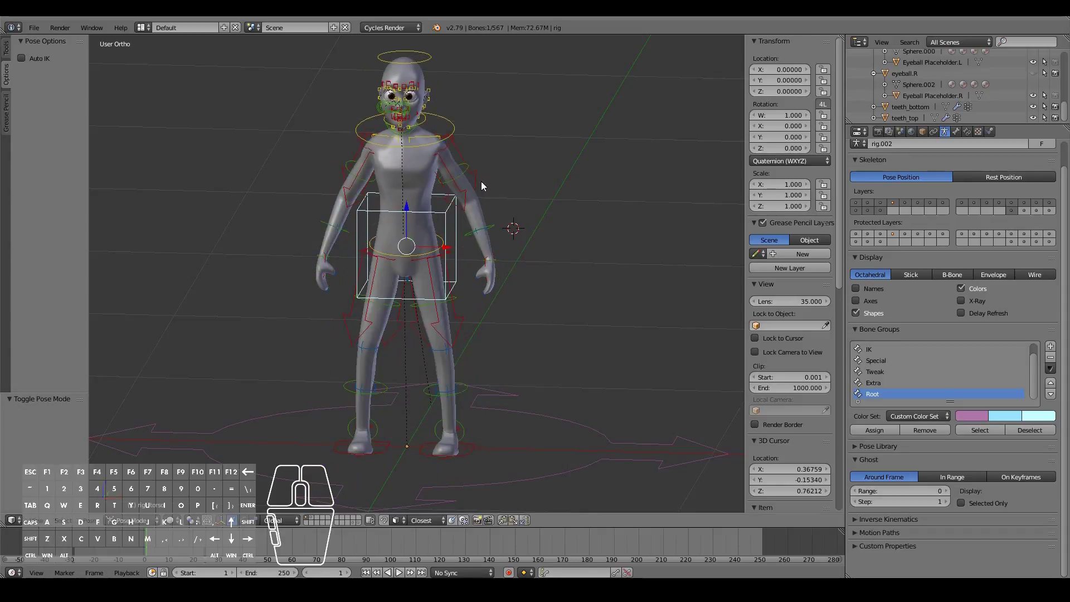
scroll(550, 236, "up", 5, "shift")
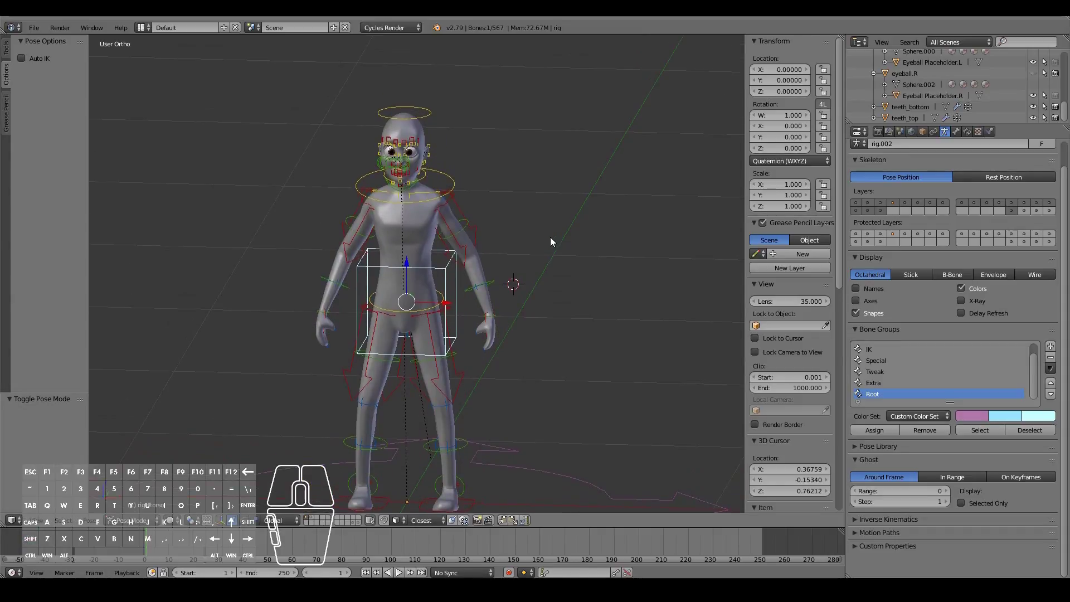